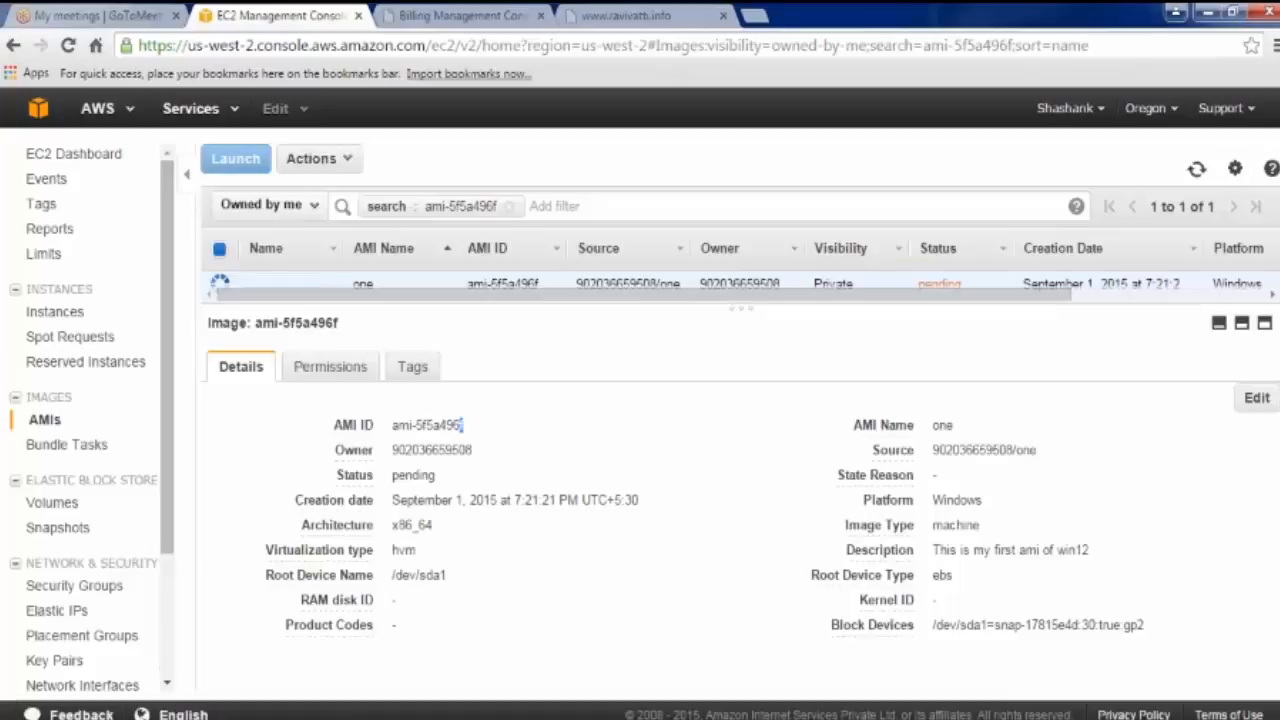
Step: Inspect the AMI's ID, creation date and x86_64 architecture in its details
{"action": "left_click_drag", "start_coordinate": [462, 425], "coordinate": [393, 454]}
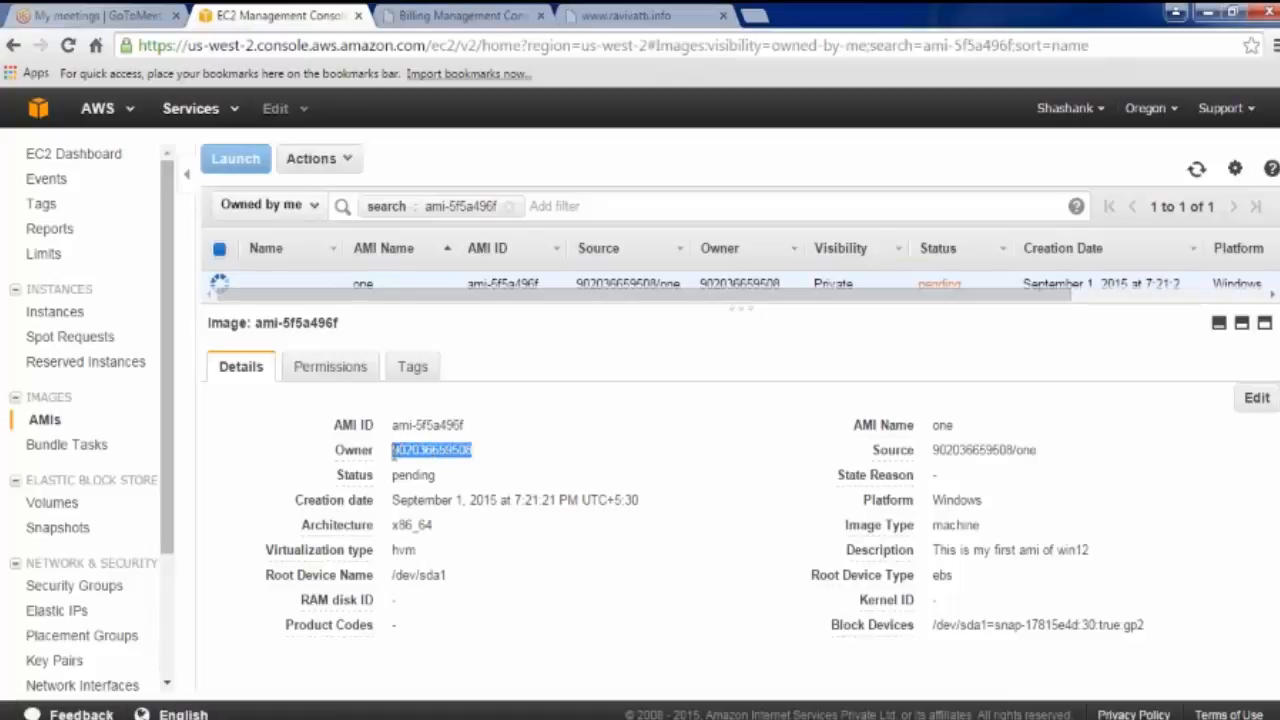
{"action": "left_click", "coordinate": [406, 473]}
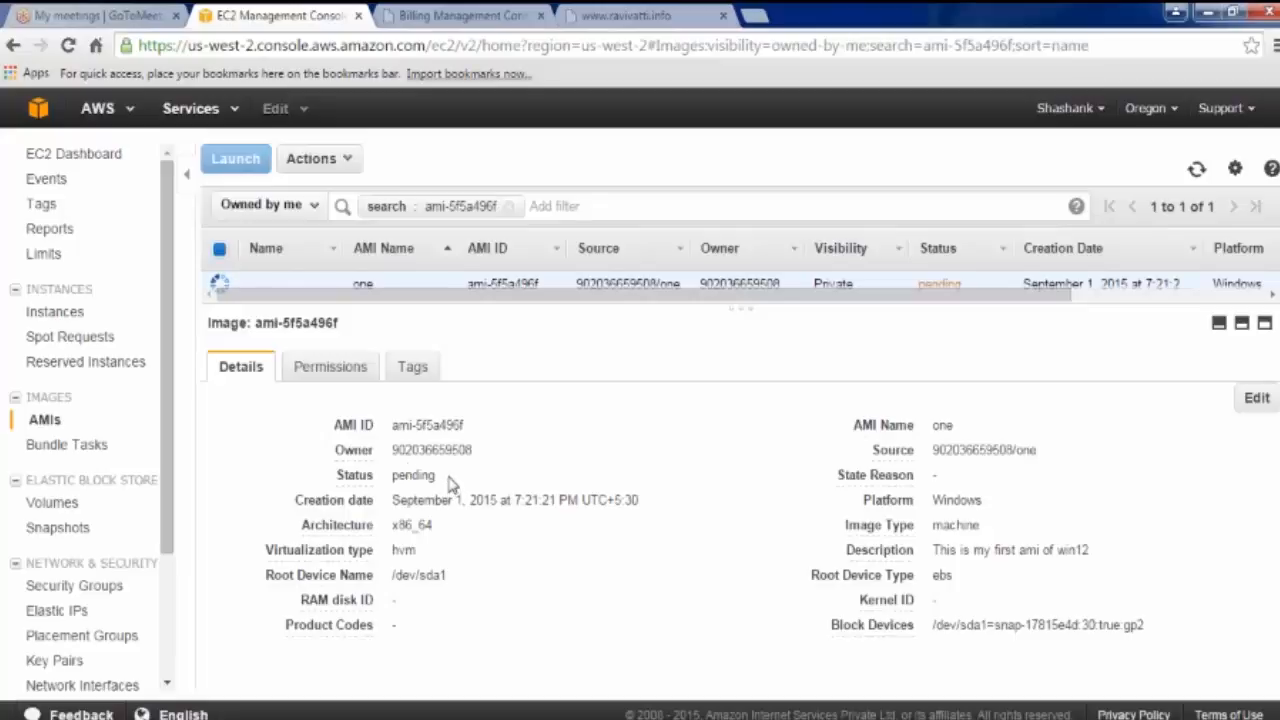
{"action": "left_click_drag", "start_coordinate": [398, 500], "coordinate": [640, 520]}
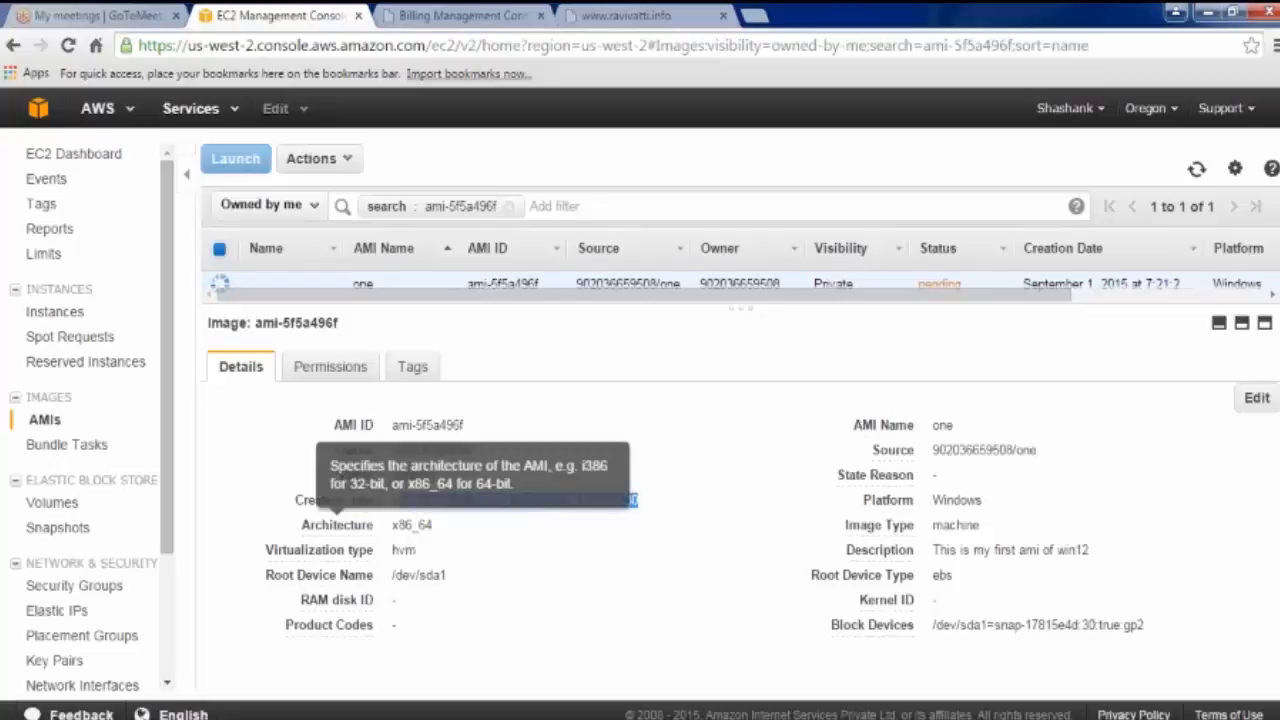
{"action": "left_click_drag", "start_coordinate": [390, 525], "coordinate": [446, 535]}
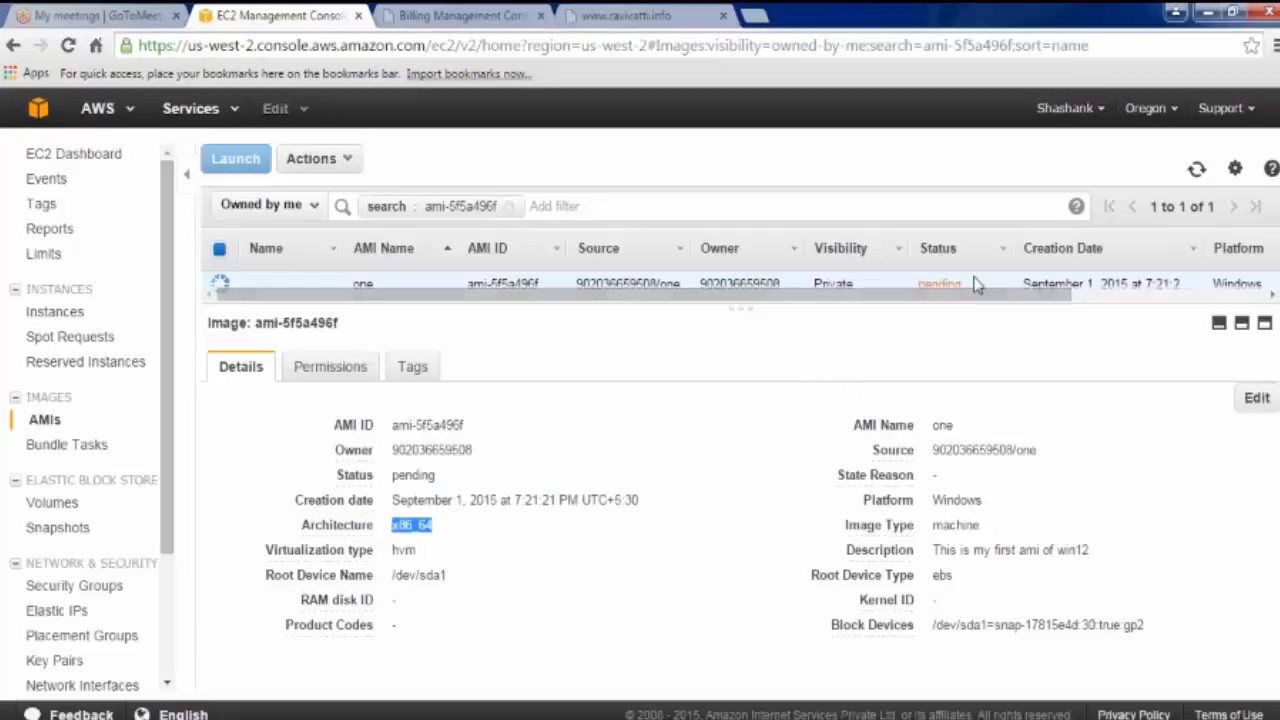
{"action": "left_click", "coordinate": [603, 512]}
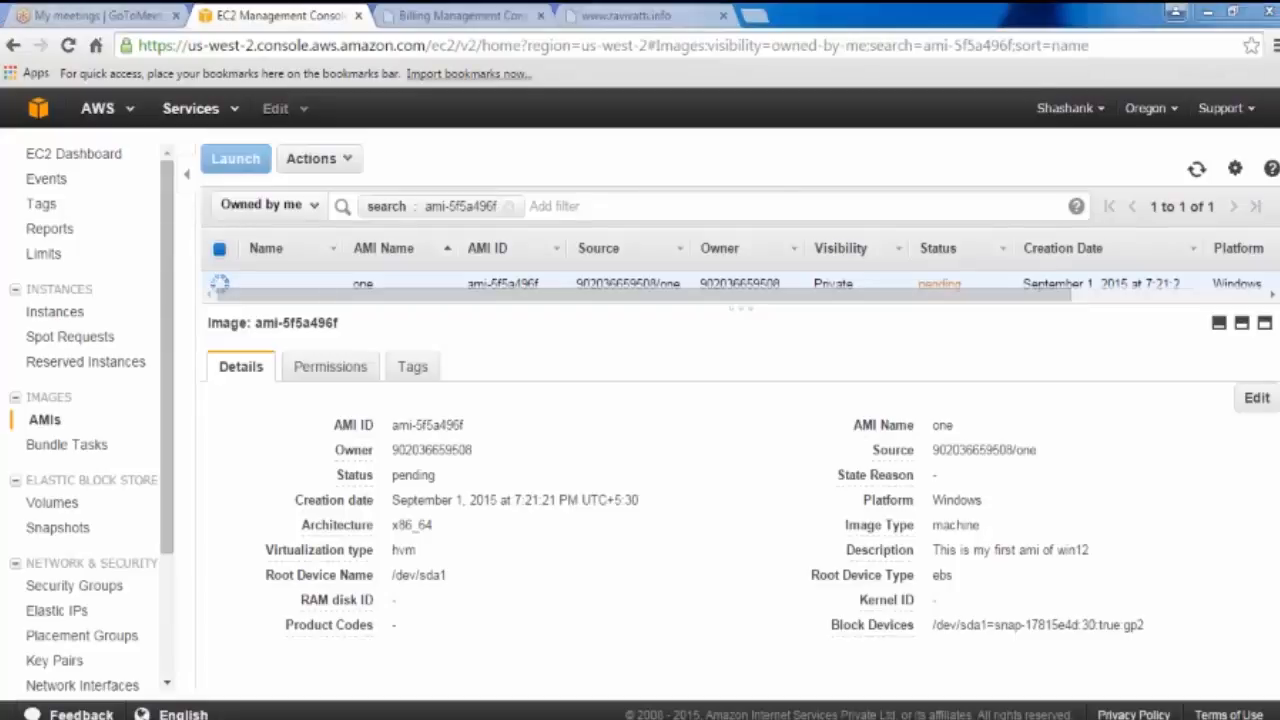
Step: Refresh the AMI list, name the now-available AMI 'Win-AMI', and show the instances
{"action": "left_click", "coordinate": [1241, 326]}
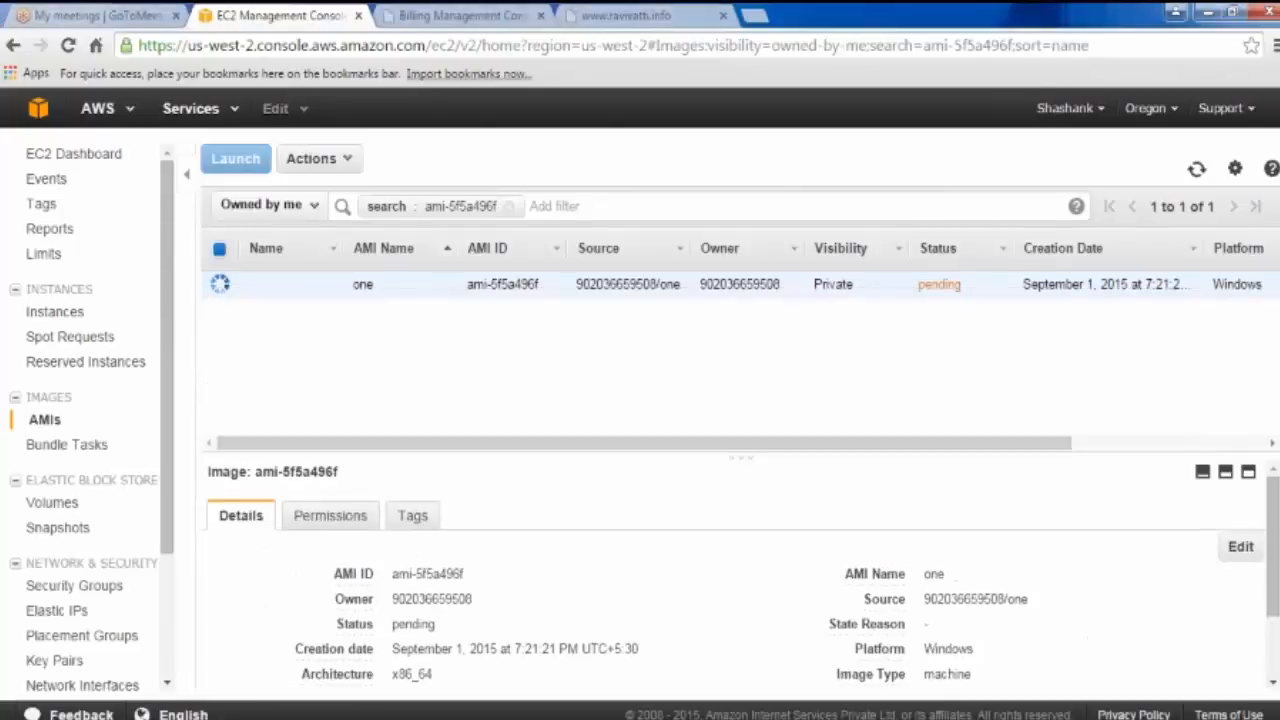
{"action": "left_click", "coordinate": [1197, 170]}
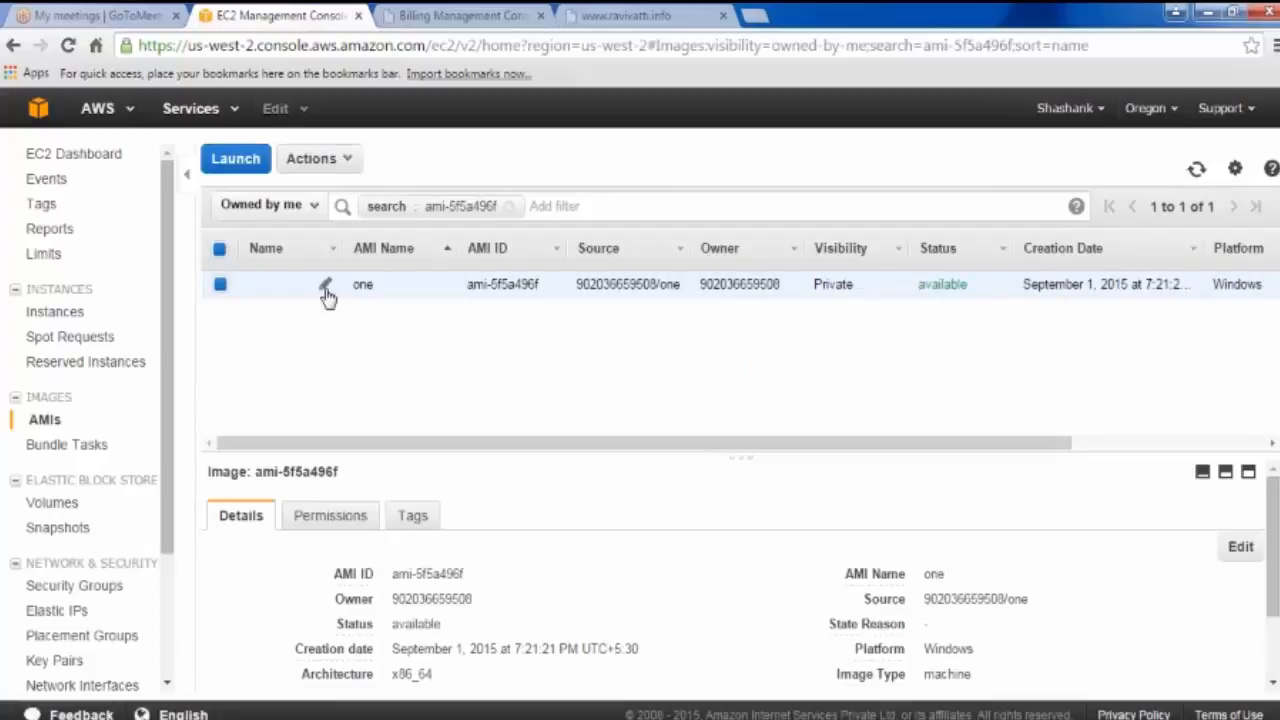
{"action": "left_click", "coordinate": [326, 289]}
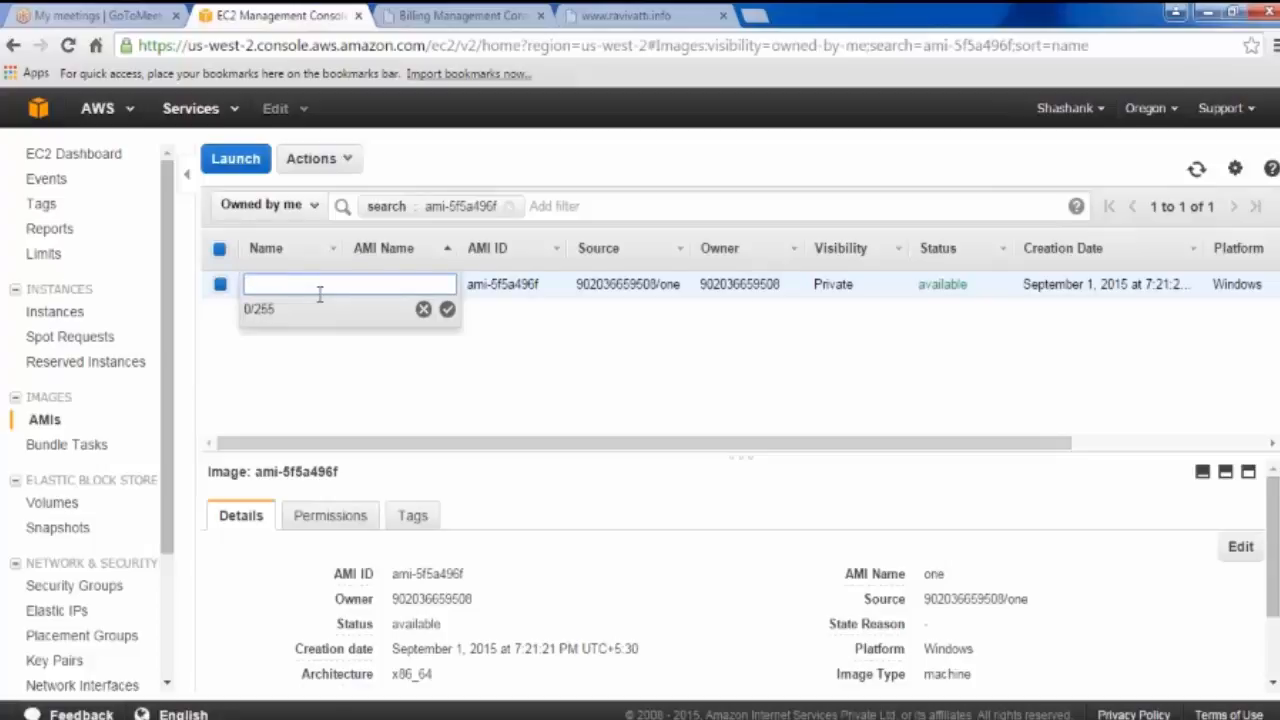
{"action": "type", "text": "Win-AMI"}
{"action": "key", "text": "Return"}
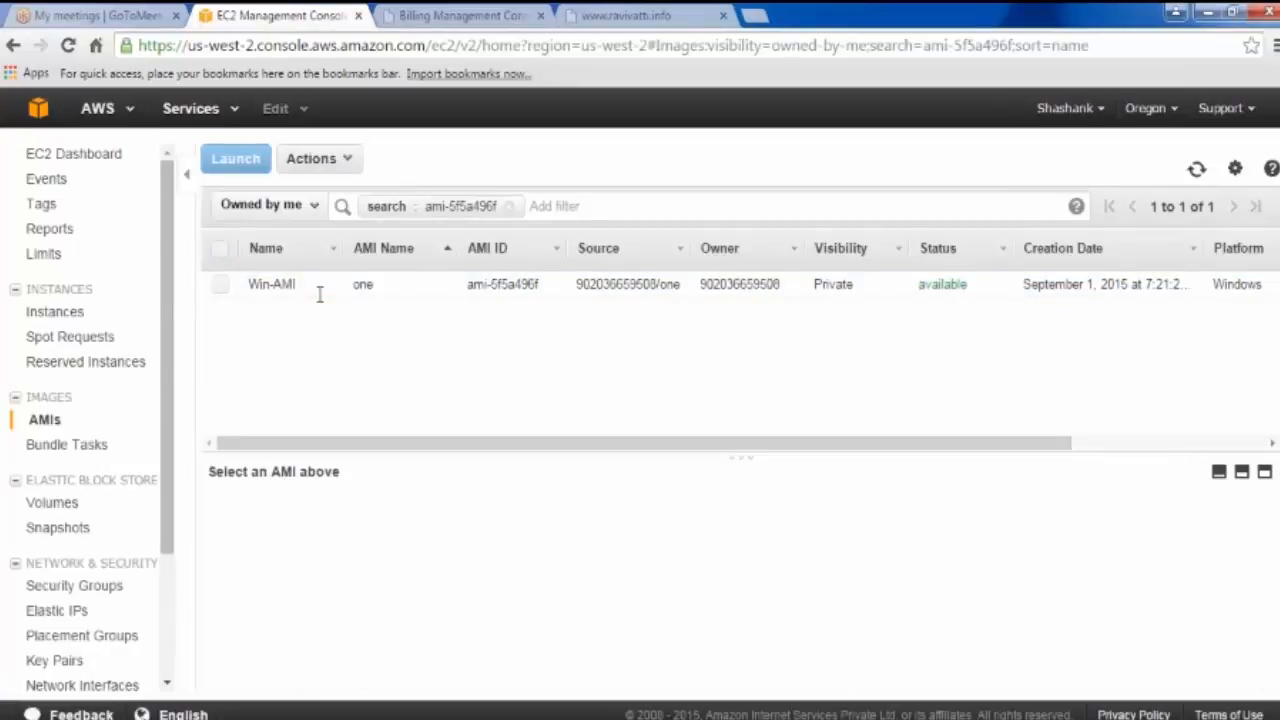
{"action": "left_click", "coordinate": [62, 314]}
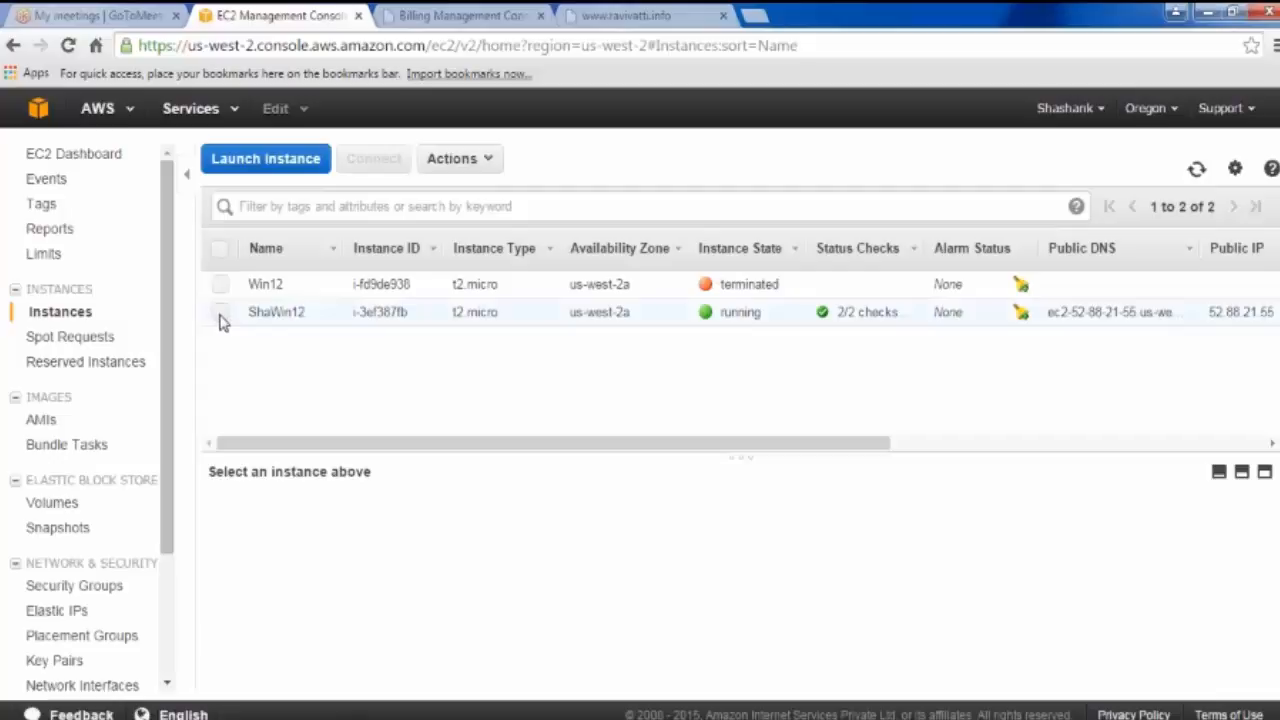
Step: Stop the ShaWin12 instance and begin launching a new instance
{"action": "left_click", "coordinate": [220, 313]}
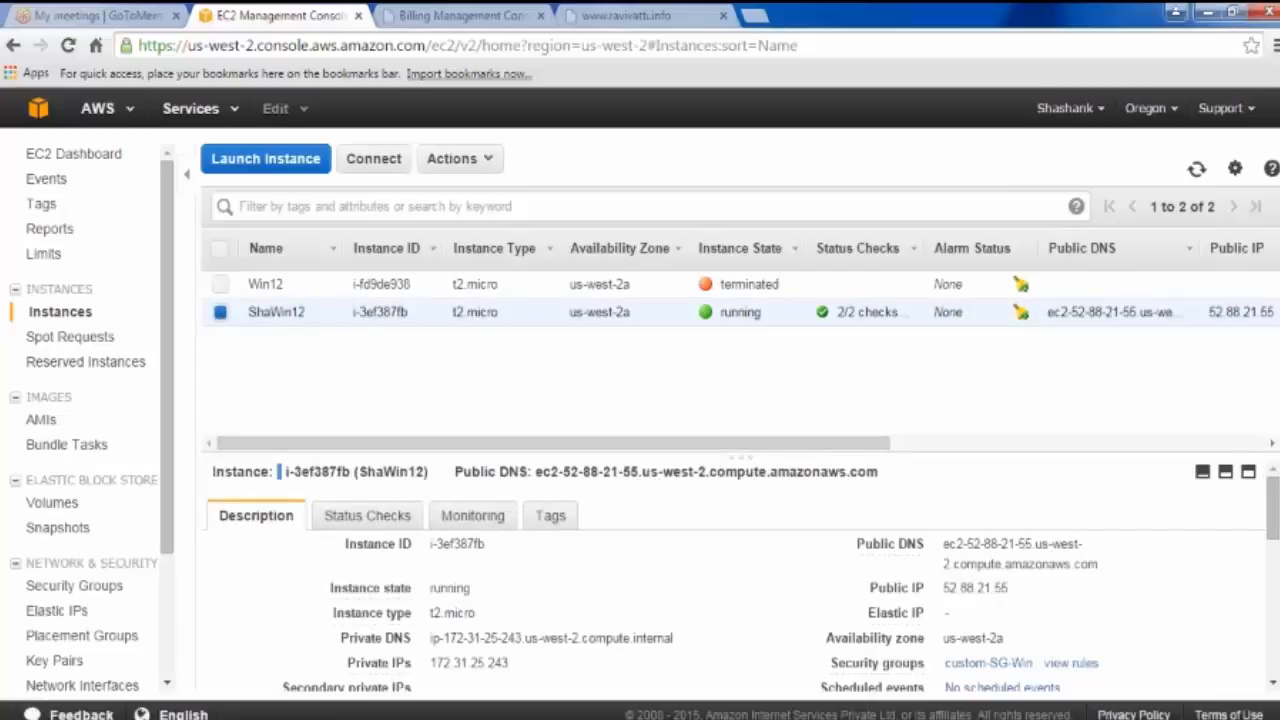
{"action": "left_click", "coordinate": [452, 160]}
{"action": "mouse_move", "coordinate": [505, 276]}
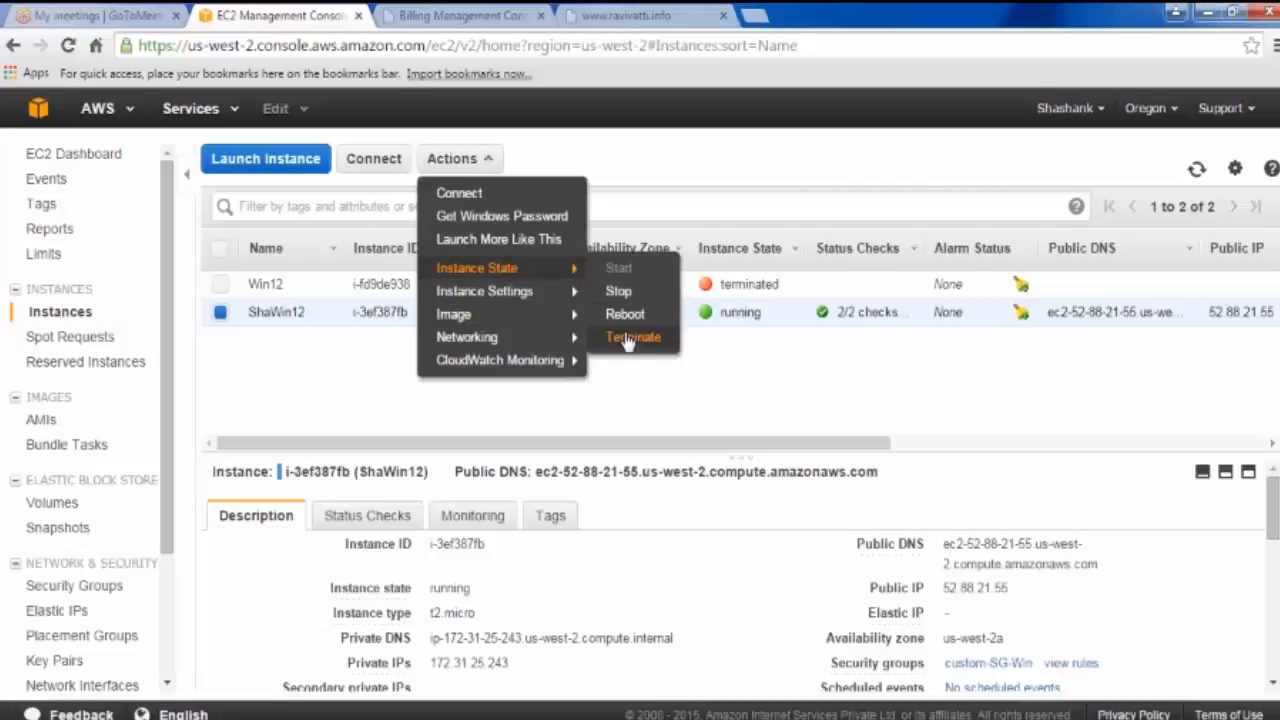
{"action": "left_click", "coordinate": [622, 295]}
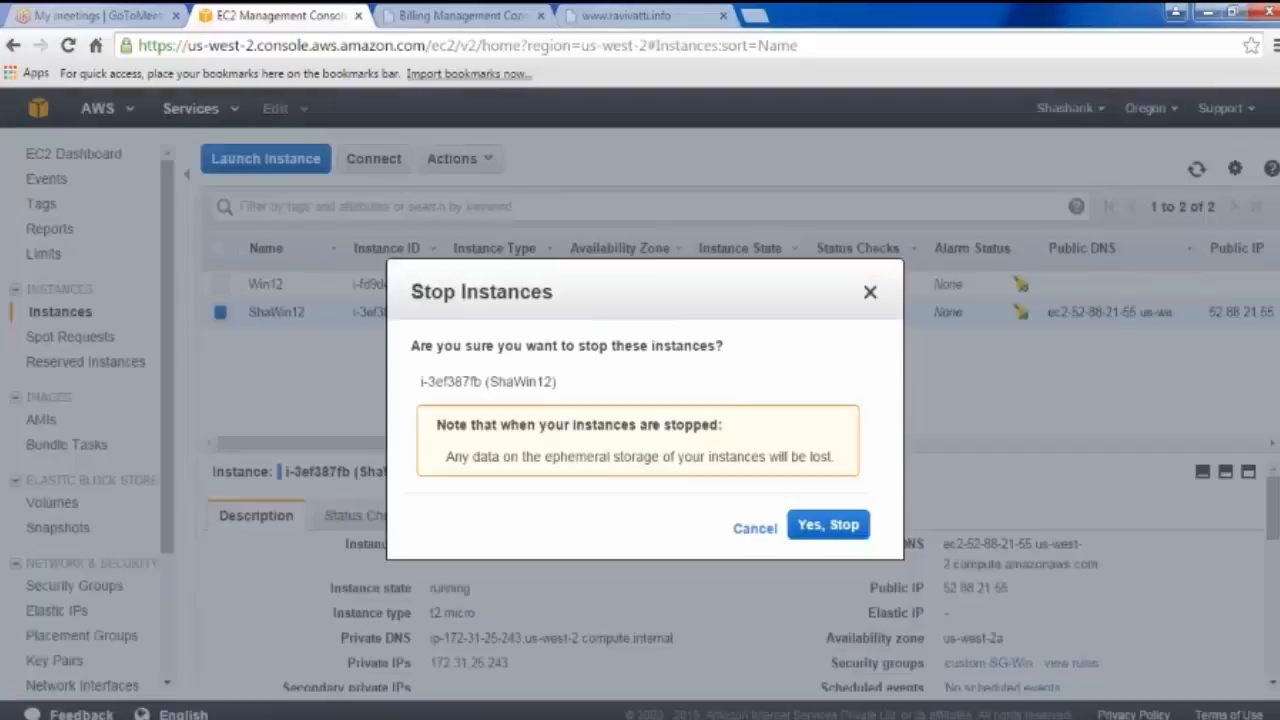
{"action": "left_click", "coordinate": [816, 527]}
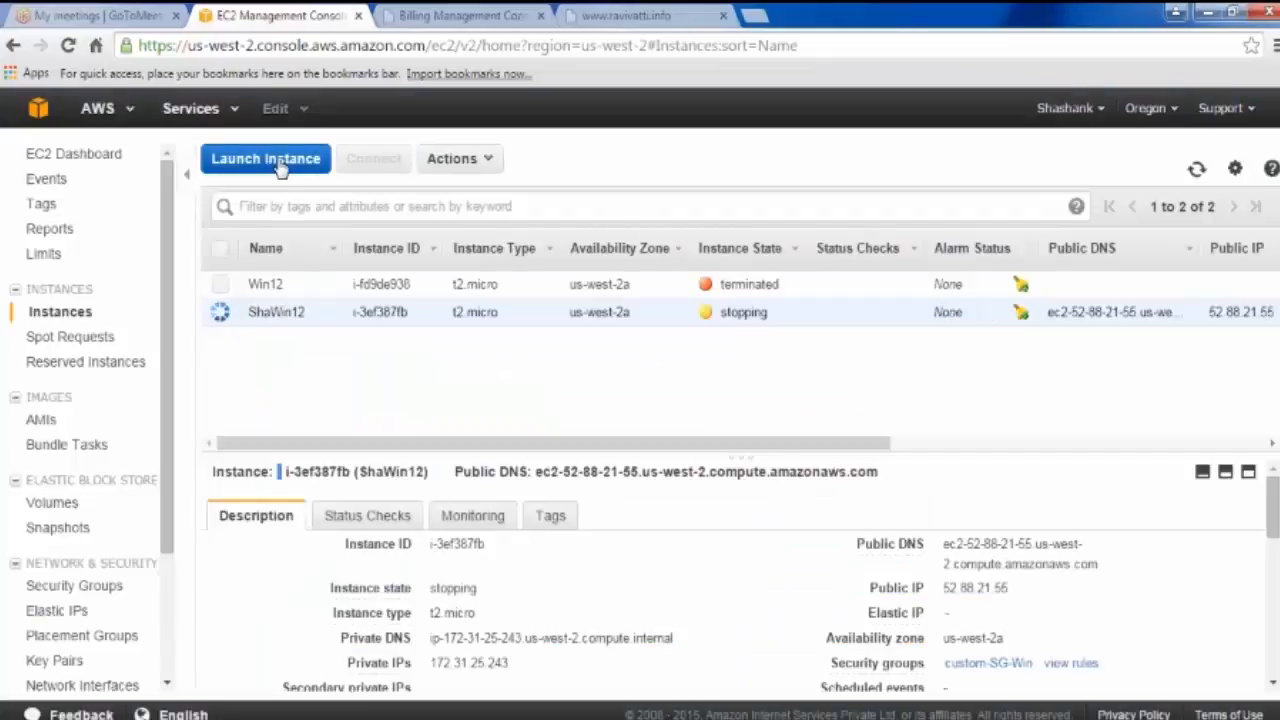
{"action": "left_click", "coordinate": [281, 165]}
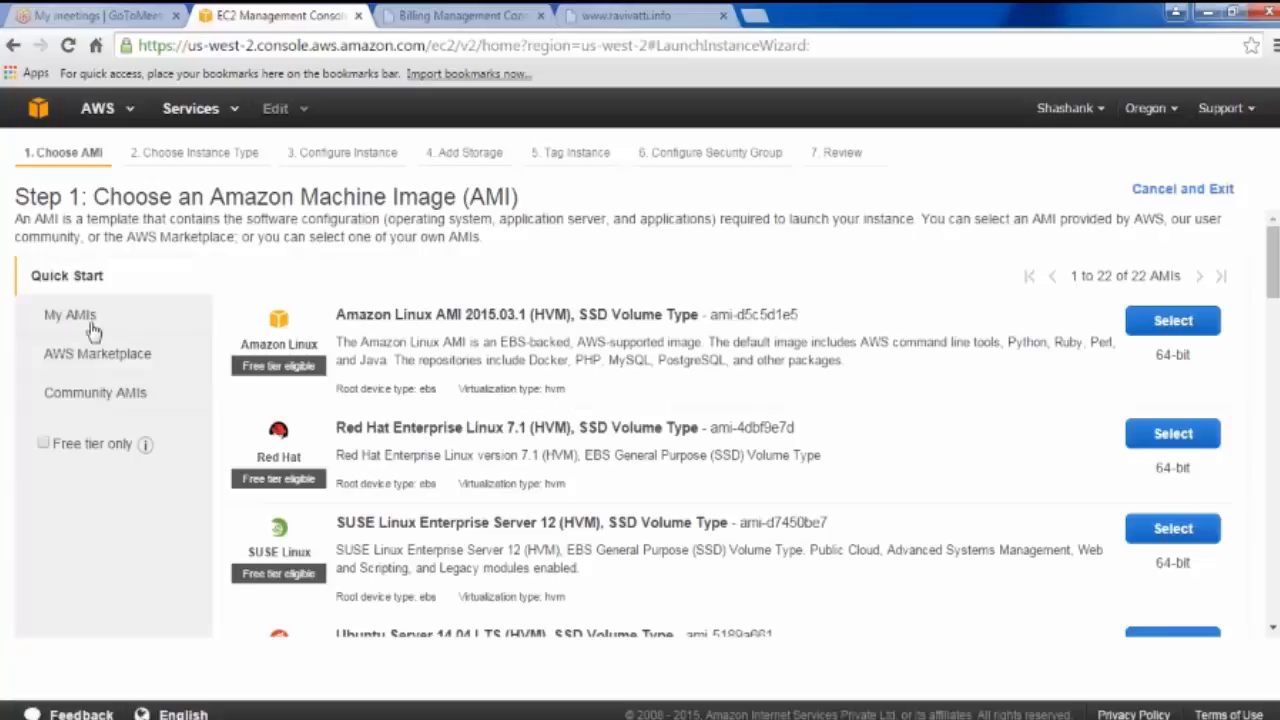
Step: Base the instance on My AMI 'one' at t2.micro with IAM role ec2_role_for_s3_access
{"action": "left_click", "coordinate": [88, 317]}
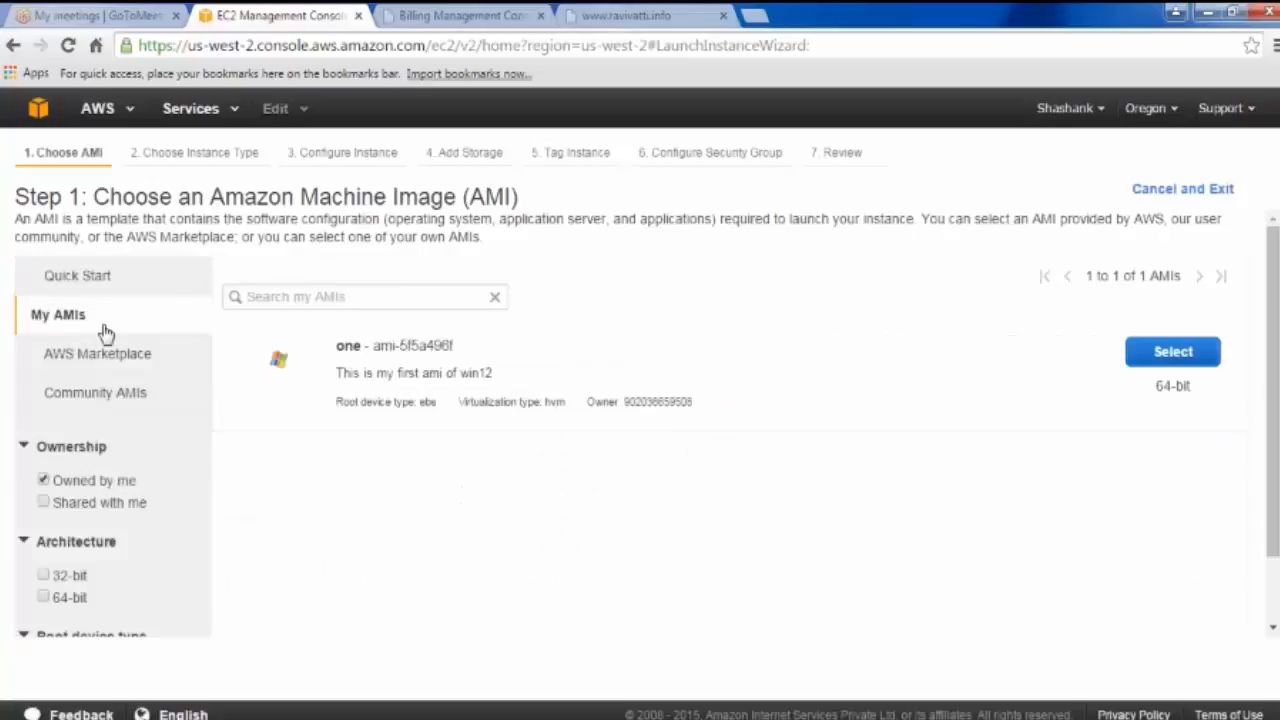
{"action": "left_click", "coordinate": [1177, 357]}
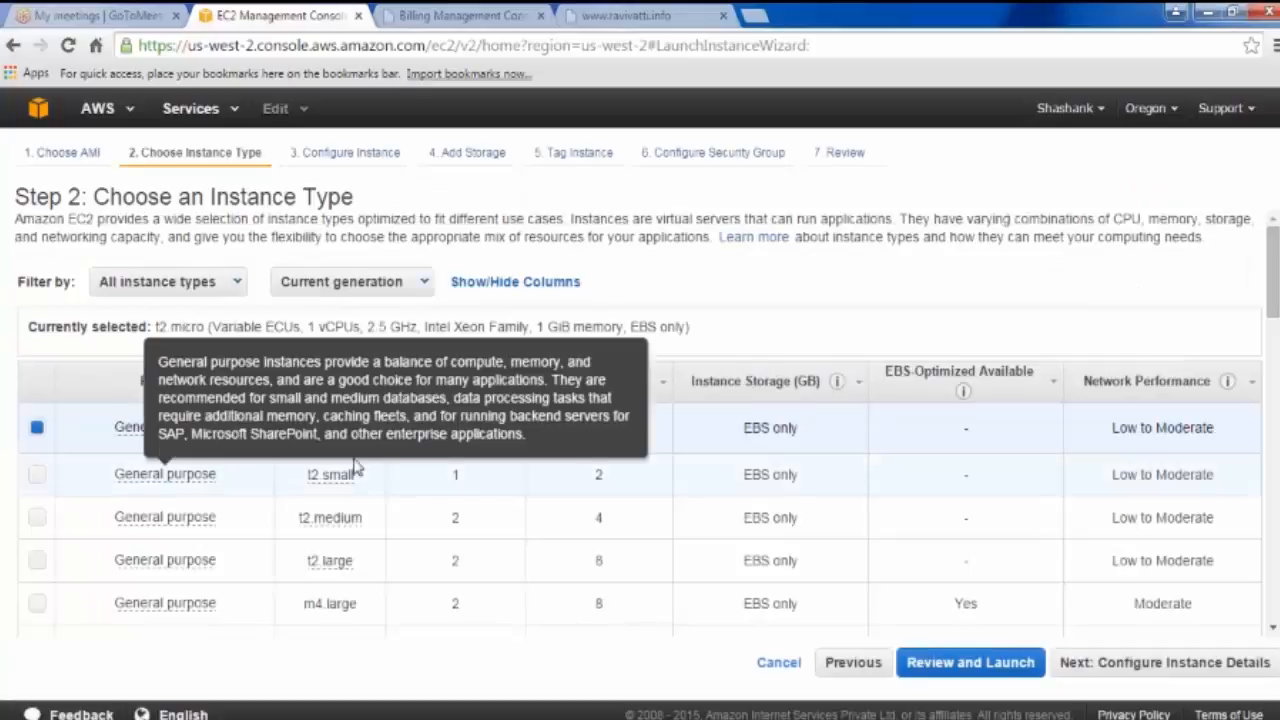
{"action": "left_click", "coordinate": [1165, 670]}
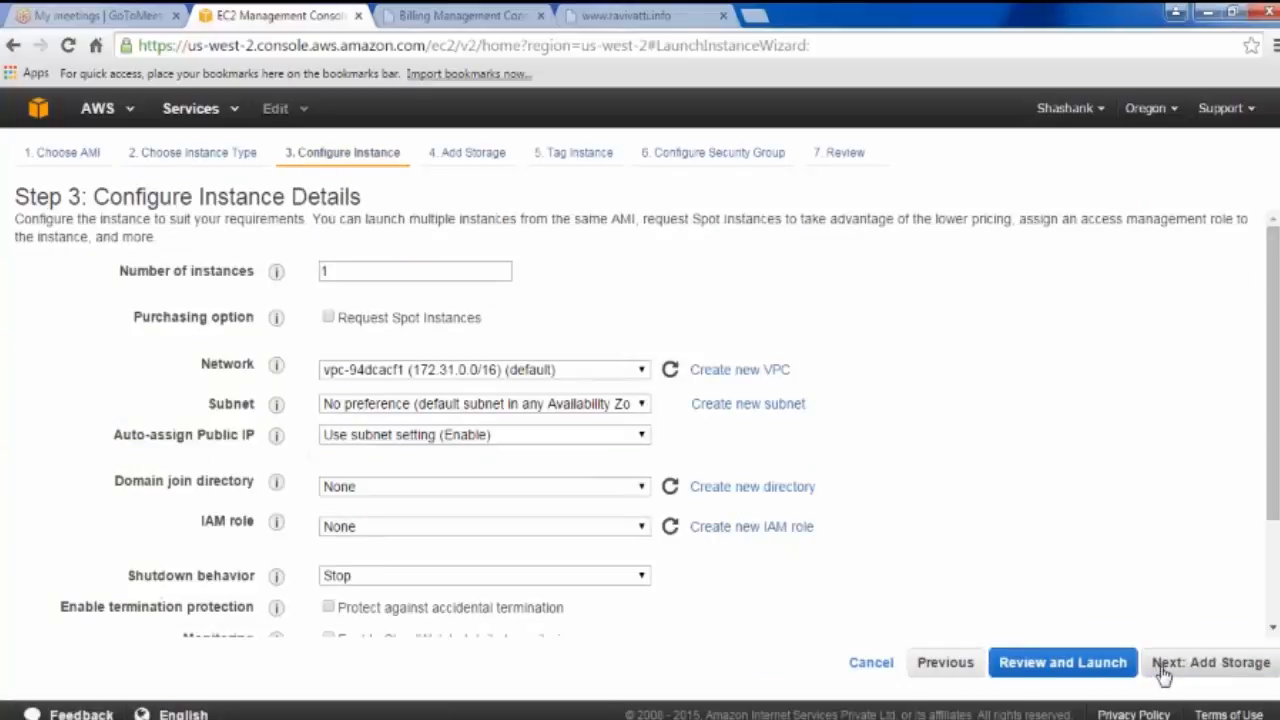
{"action": "left_click", "coordinate": [337, 526]}
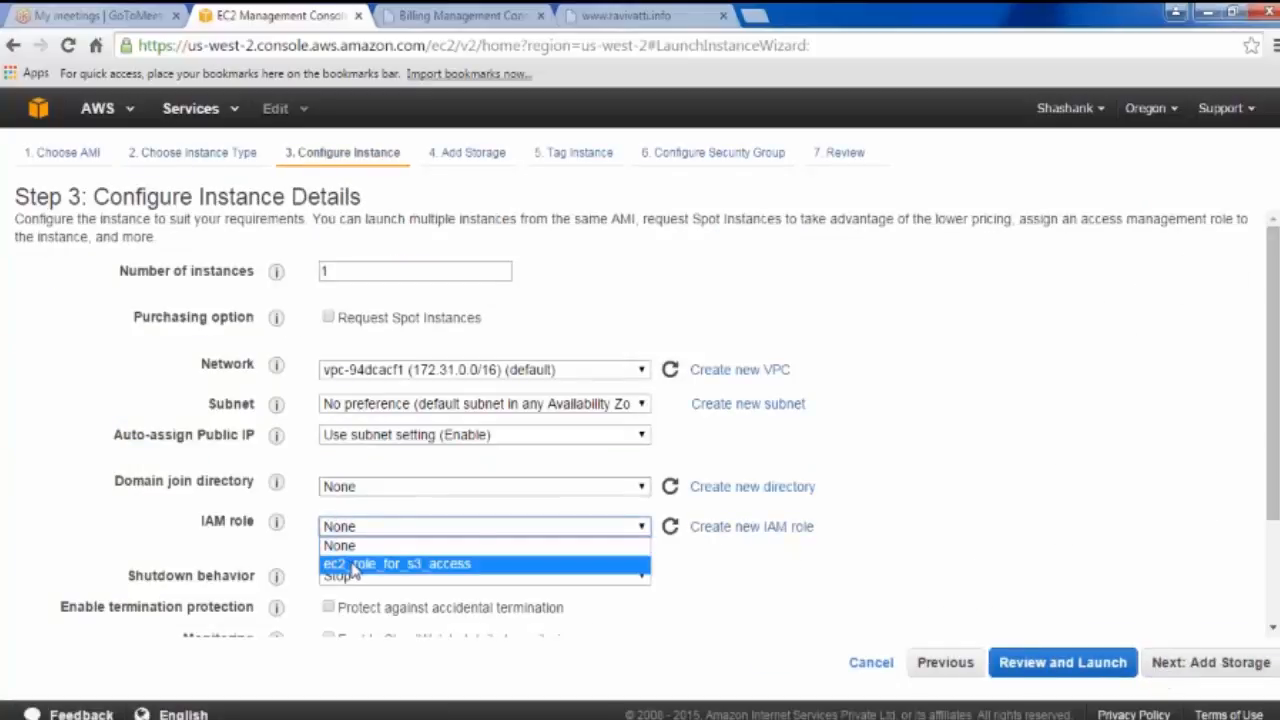
{"action": "left_click", "coordinate": [352, 566]}
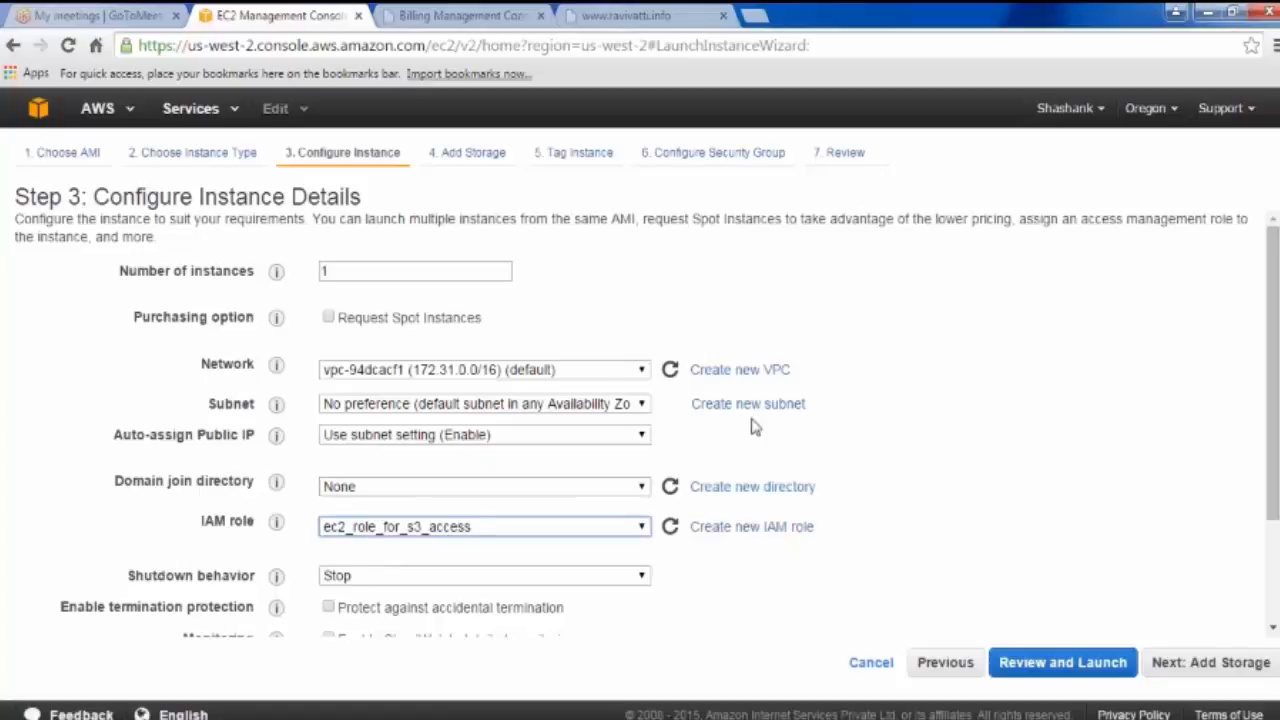
{"action": "scroll", "coordinate": [830, 408], "scroll_direction": "down", "scroll_amount": 3}
{"action": "left_click", "coordinate": [1238, 667]}
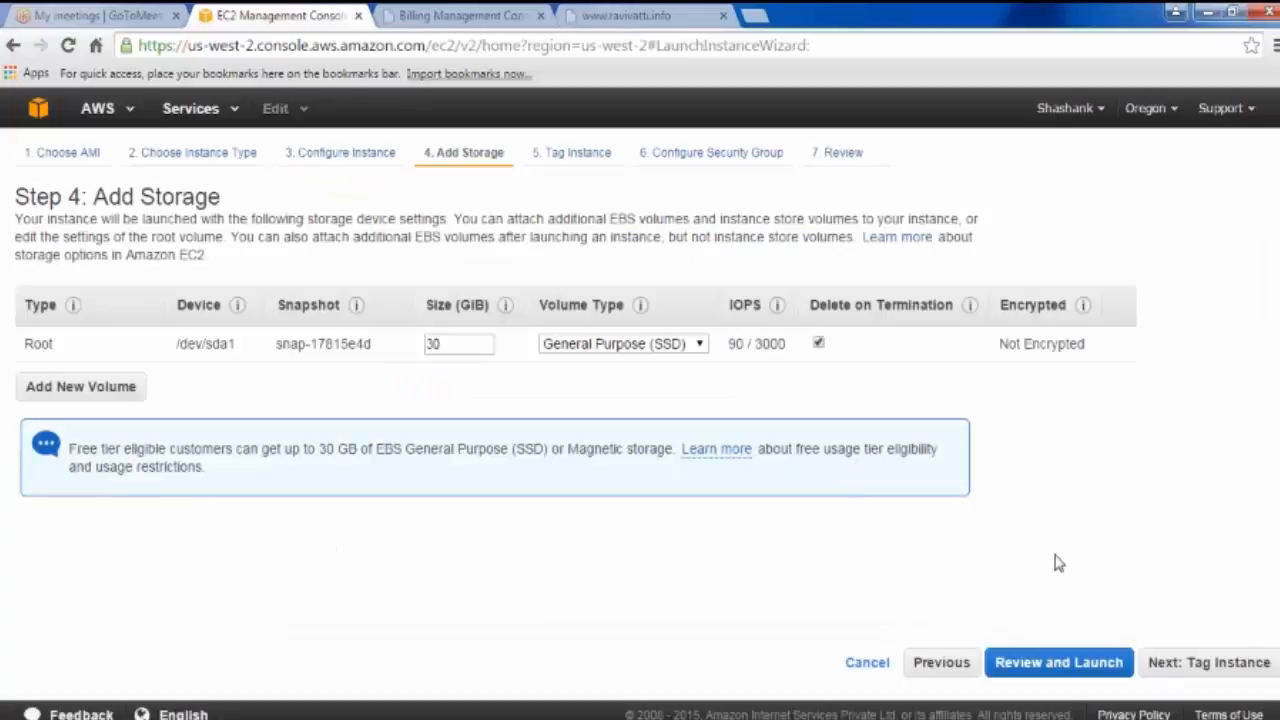
Step: Give the new instance the Name tag 'my AMI VM'
{"action": "left_click", "coordinate": [941, 664]}
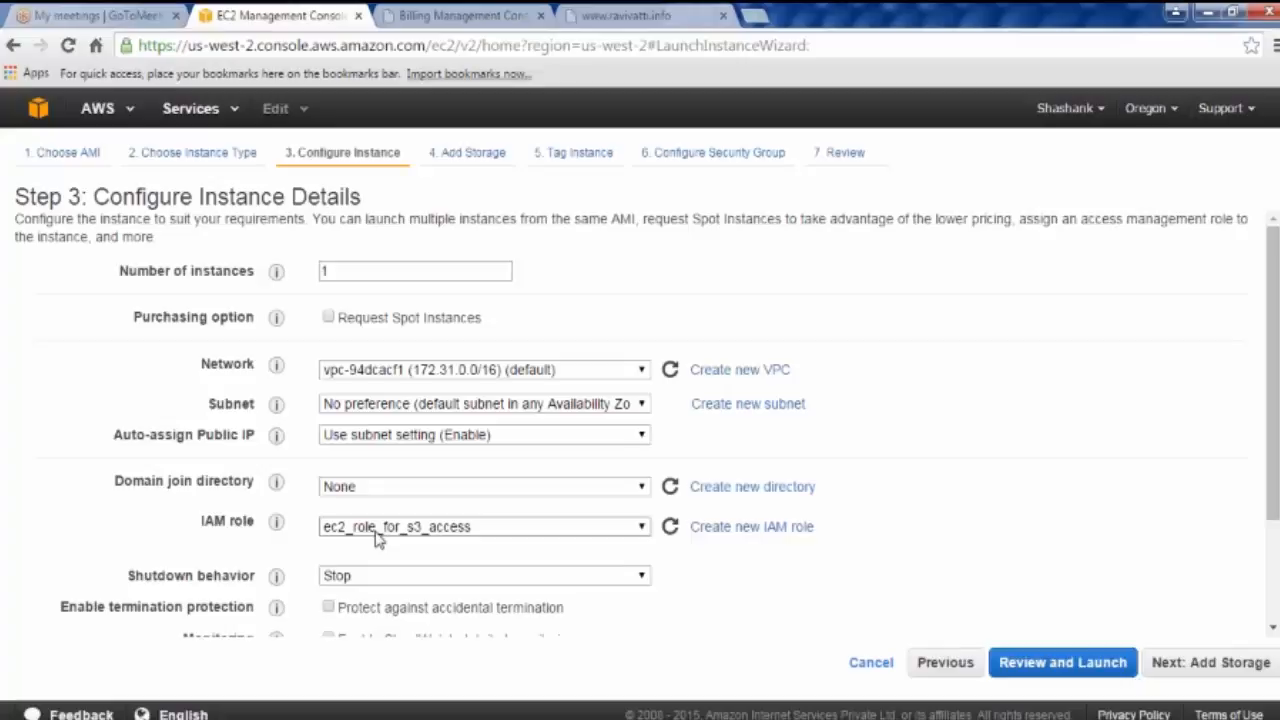
{"action": "left_click", "coordinate": [1207, 668]}
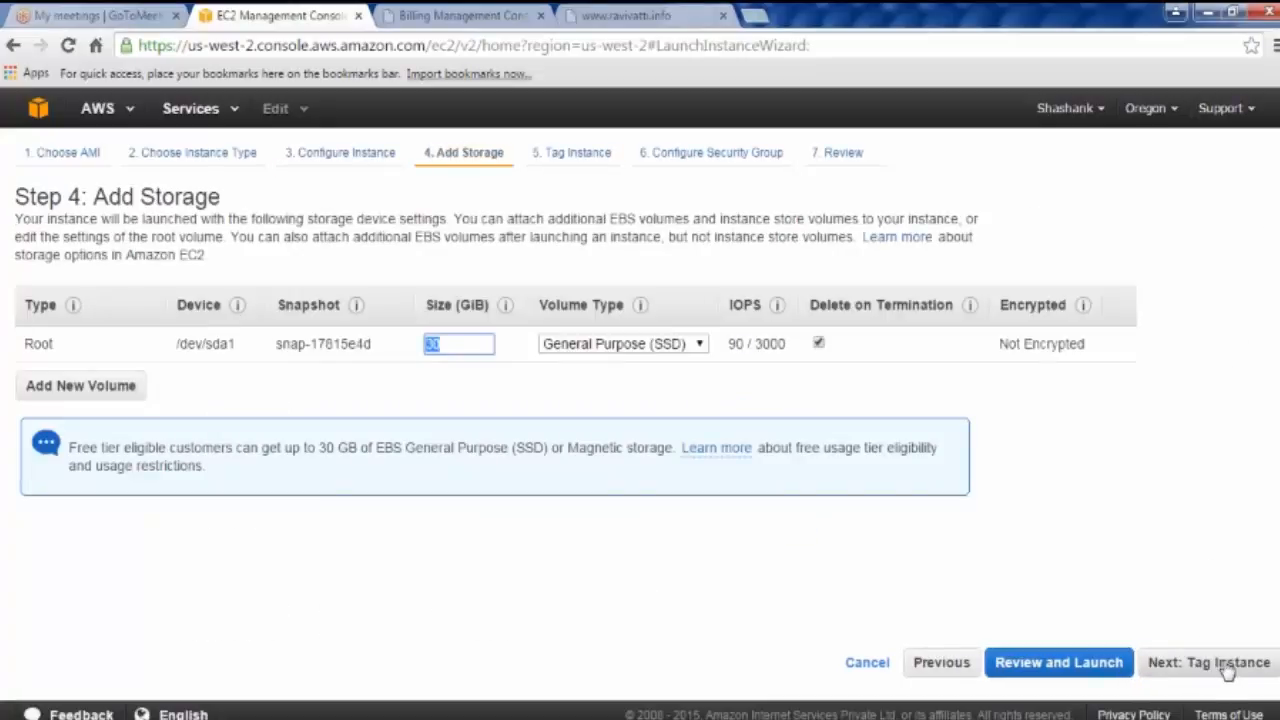
{"action": "left_click", "coordinate": [1226, 665]}
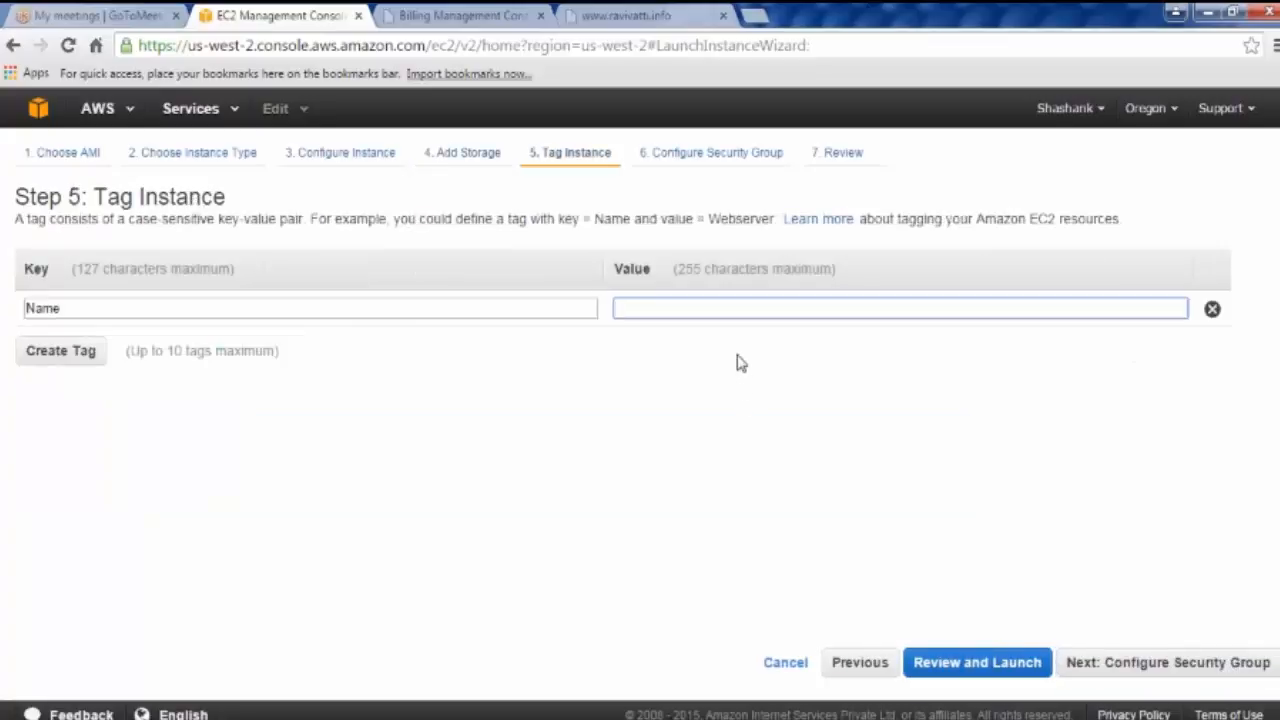
{"action": "type", "text": "my AMI VM"}
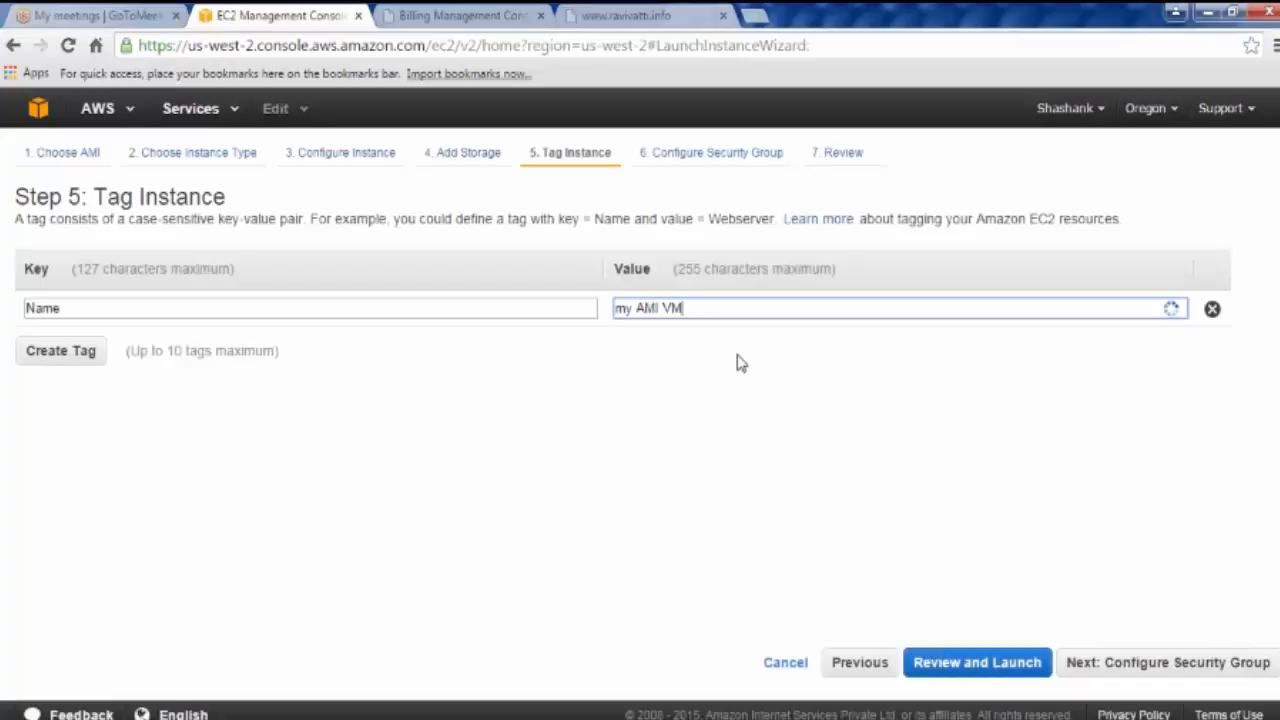
{"action": "left_click", "coordinate": [1163, 678]}
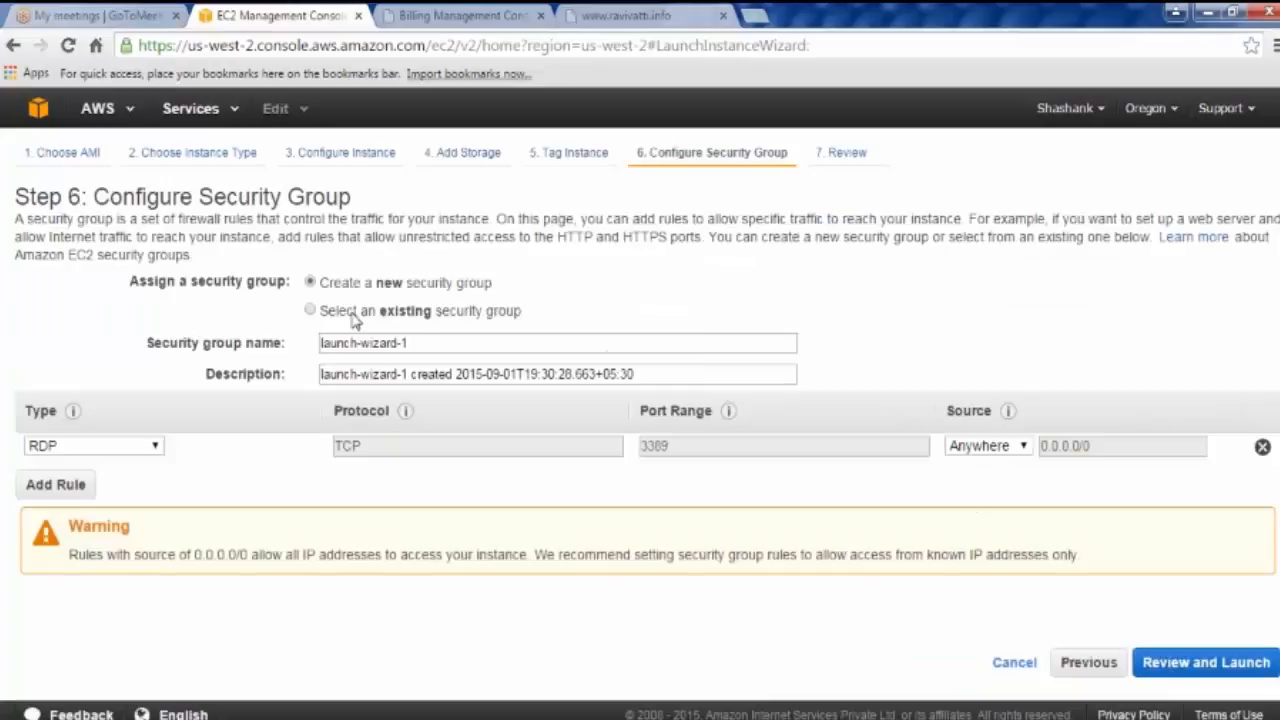
Step: Try the existing custom-SG-Win and default security groups, then revert to a new group
{"action": "left_click", "coordinate": [352, 313]}
{"action": "left_click", "coordinate": [35, 391]}
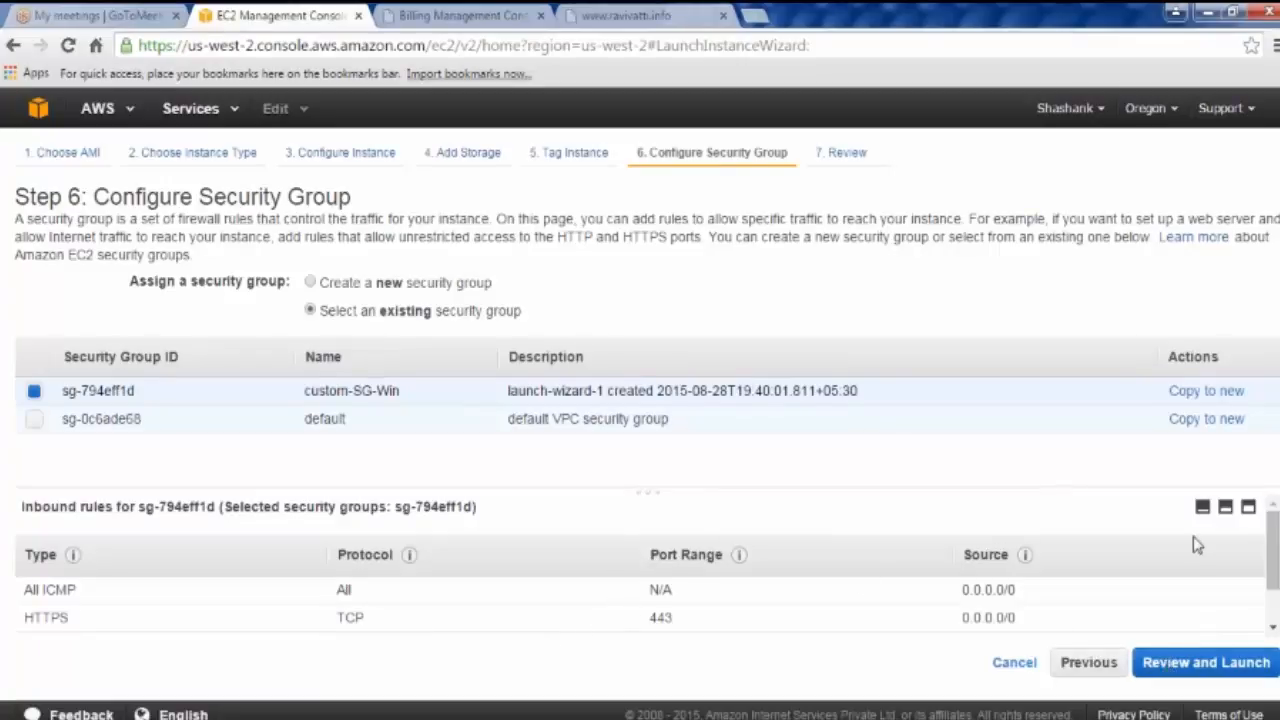
{"action": "left_click", "coordinate": [36, 416]}
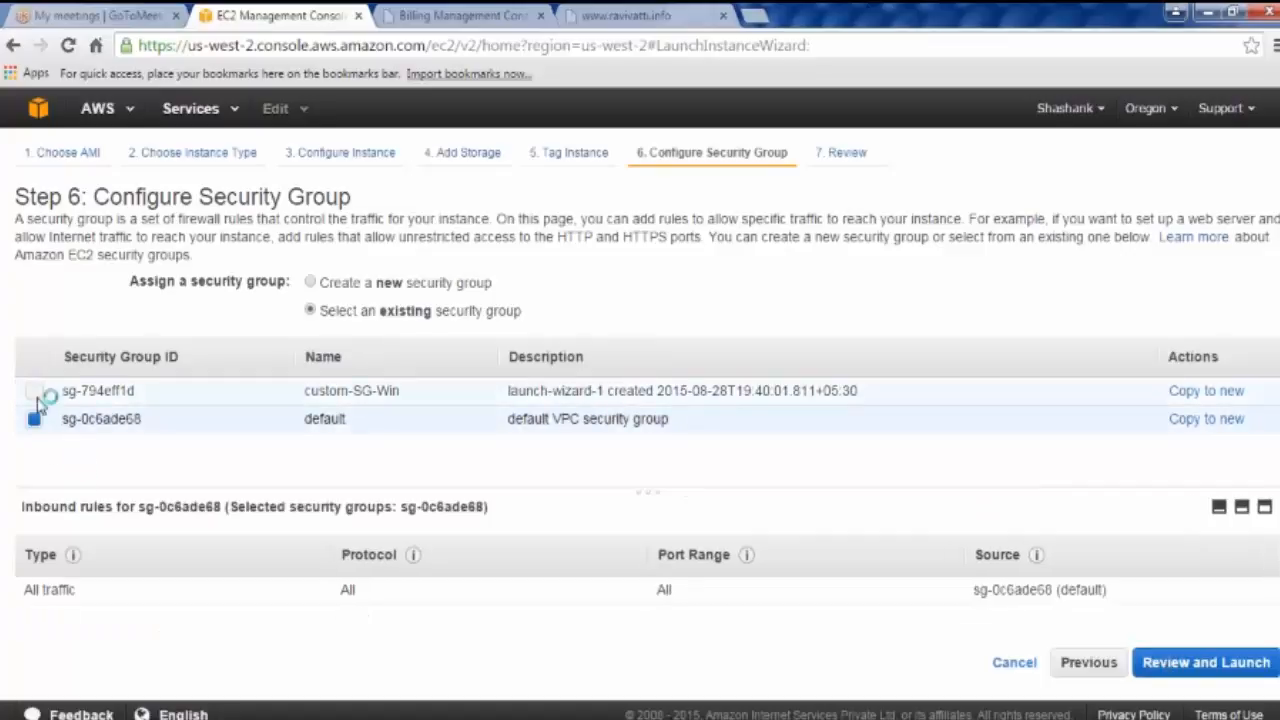
{"action": "left_click", "coordinate": [36, 394]}
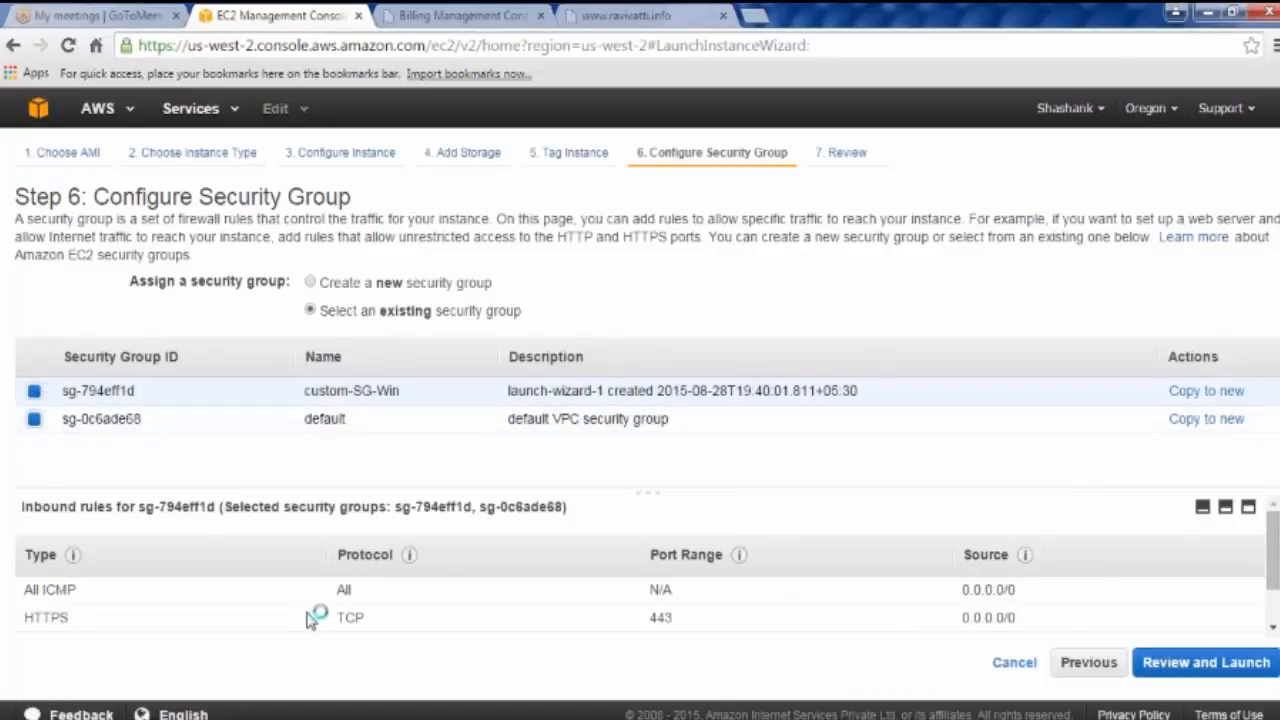
{"action": "left_click", "coordinate": [338, 286]}
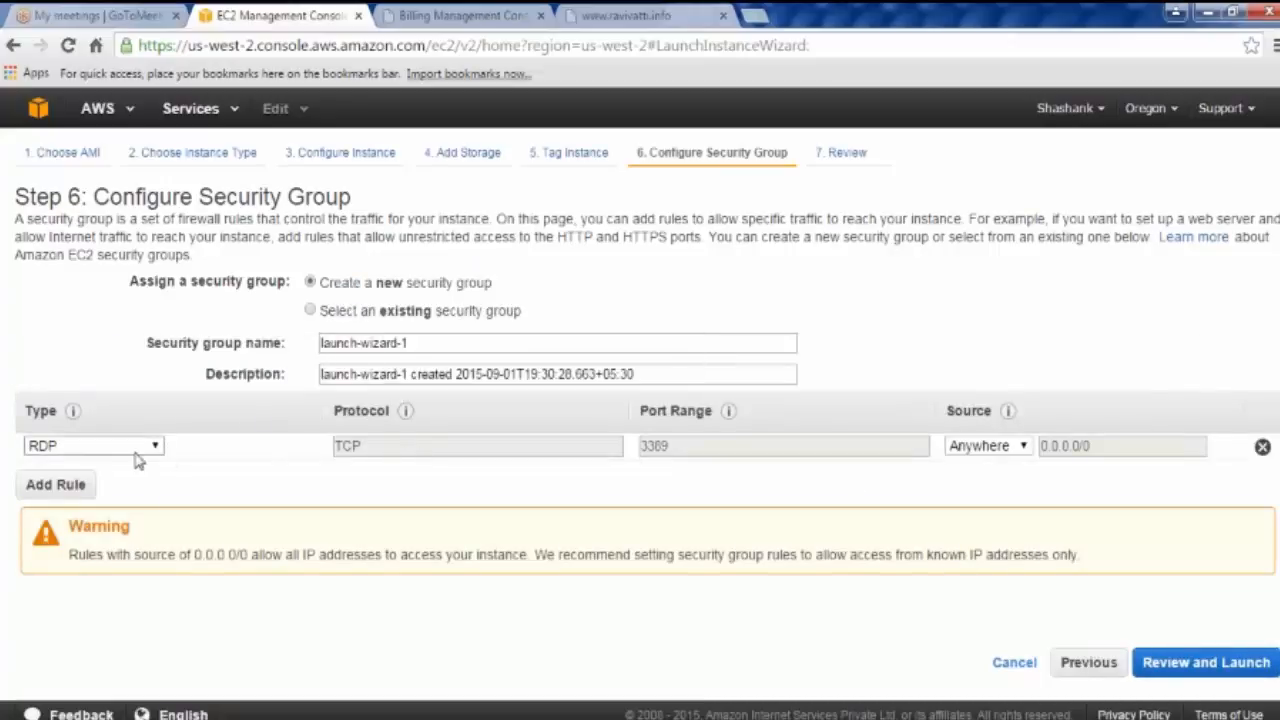
Step: Add an HTTP port 80 rule beside RDP in the new security group and review
{"action": "left_click", "coordinate": [56, 486]}
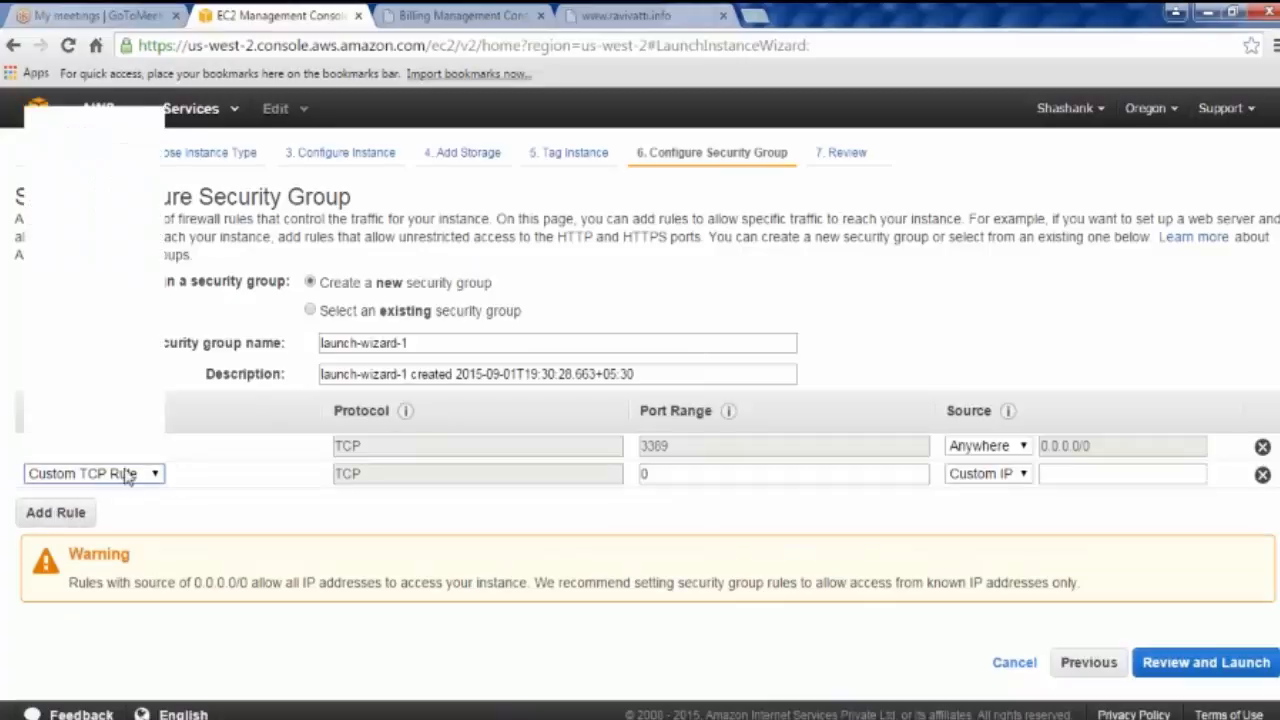
{"action": "left_click", "coordinate": [128, 474]}
{"action": "left_click", "coordinate": [118, 332]}
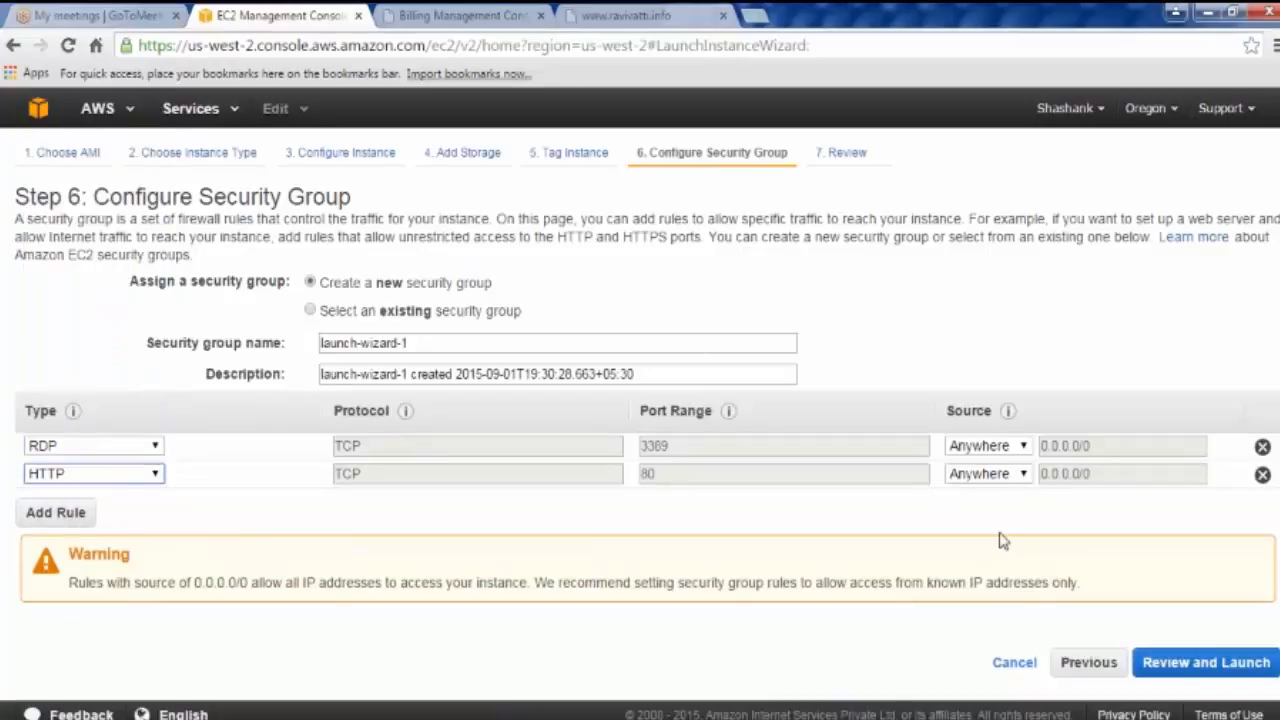
{"action": "left_click", "coordinate": [1210, 662]}
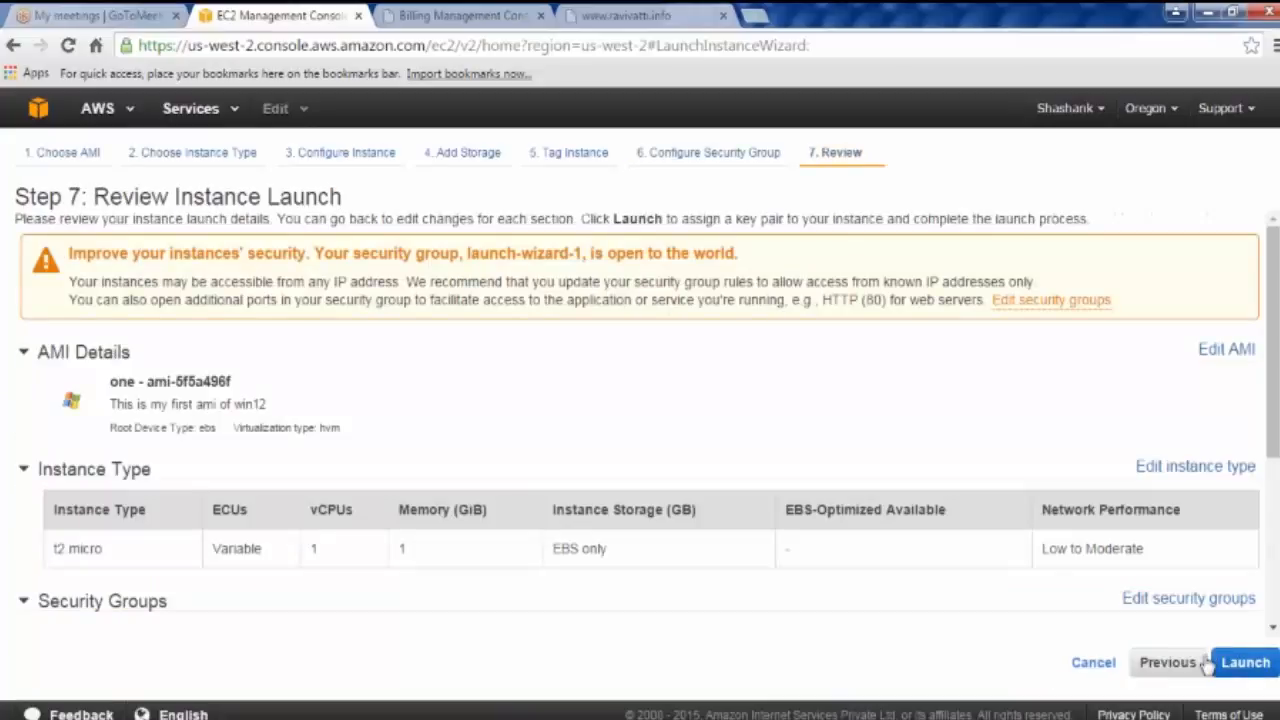
Step: Launch the instance with the second existing key pair, acknowledging the private key file
{"action": "left_click", "coordinate": [1245, 662]}
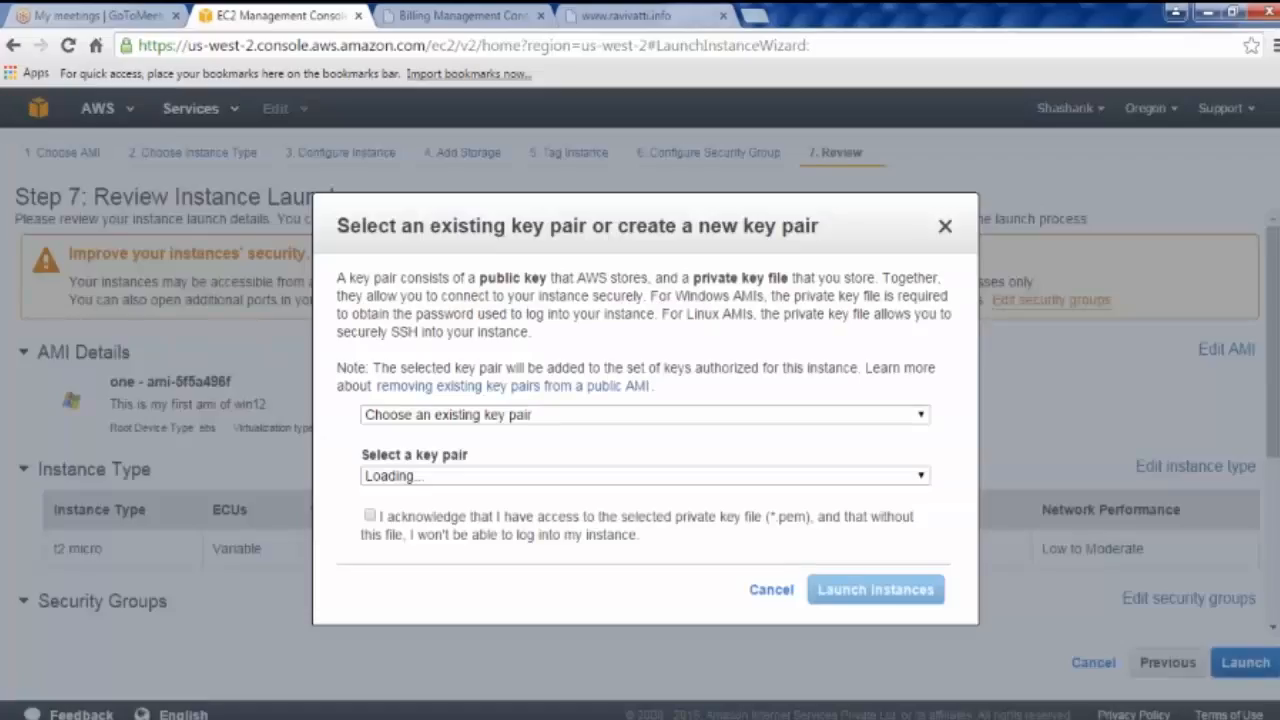
{"action": "left_click", "coordinate": [563, 478]}
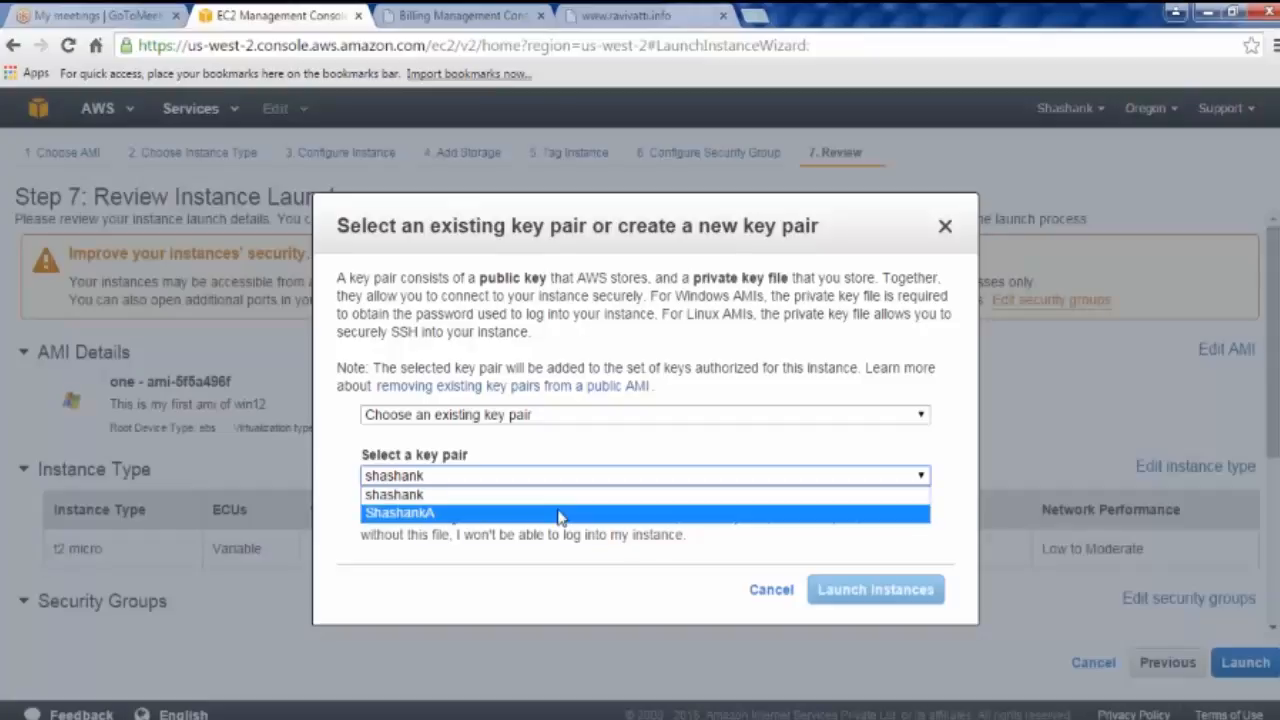
{"action": "left_click", "coordinate": [560, 513]}
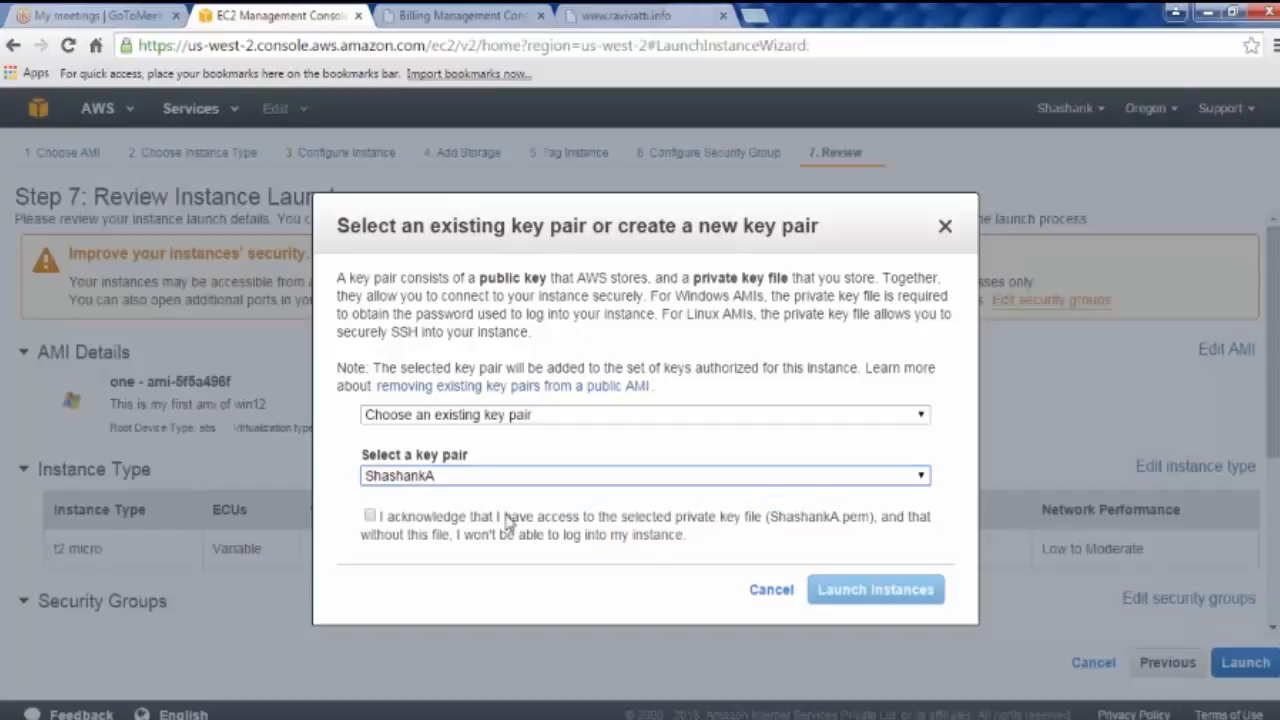
{"action": "left_click", "coordinate": [369, 516]}
{"action": "left_click", "coordinate": [876, 590]}
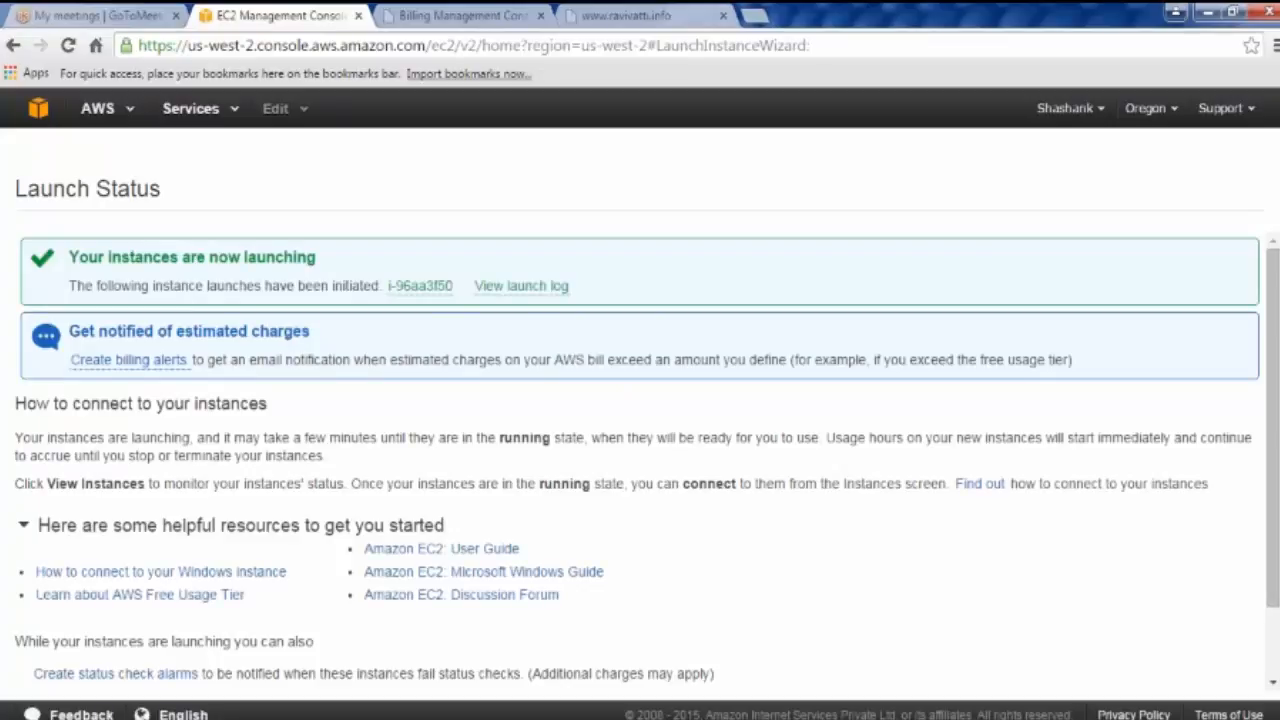
Step: Open instance i-96aa3f50 from the launch status page
{"action": "left_click", "coordinate": [428, 286]}
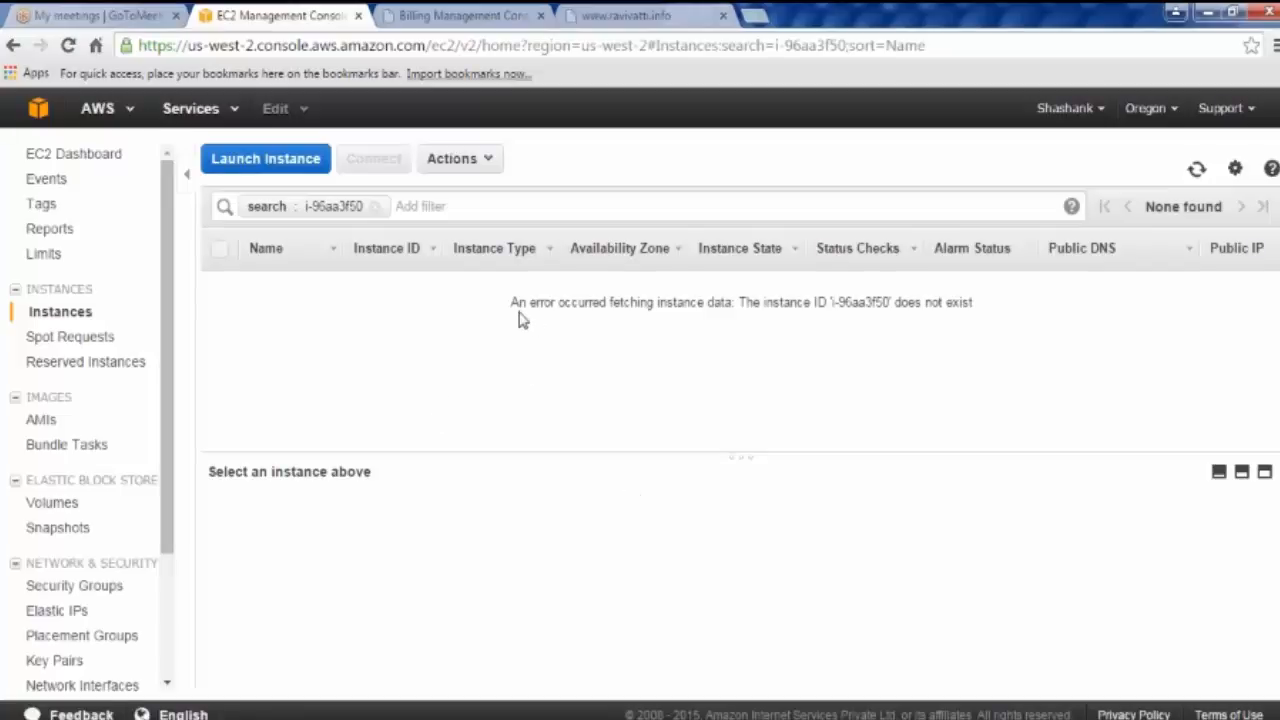
Step: Refresh and clear the ID filter, then view my AMI VM's details and IP addresses
{"action": "left_click_drag", "start_coordinate": [782, 309], "coordinate": [1040, 314]}
{"action": "left_click", "coordinate": [1181, 196]}
{"action": "left_click", "coordinate": [1196, 170]}
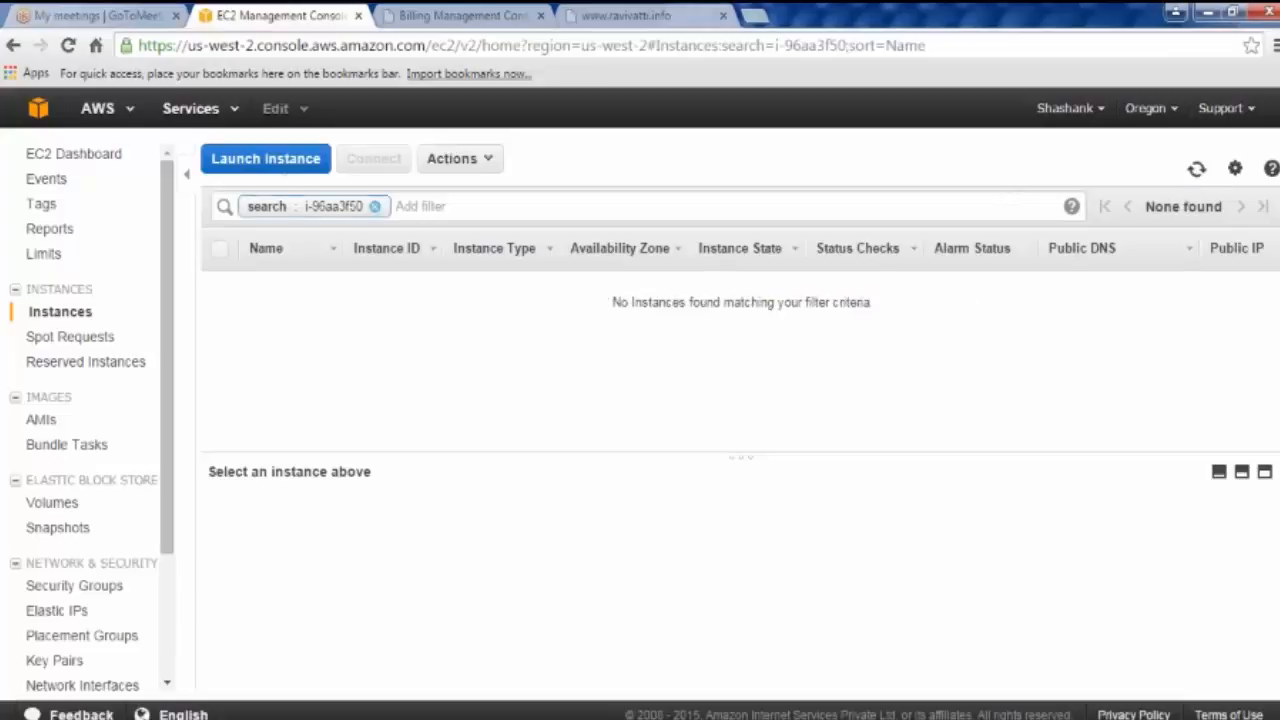
{"action": "left_click", "coordinate": [66, 313]}
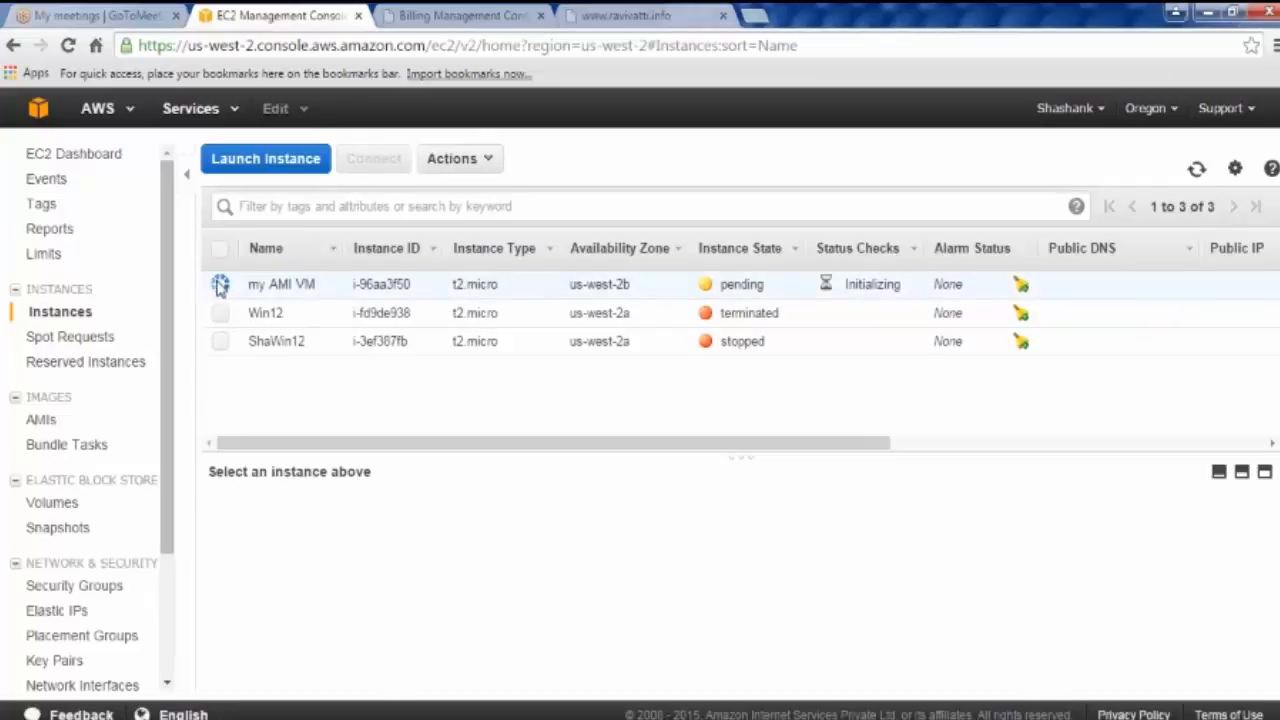
{"action": "left_click", "coordinate": [474, 285]}
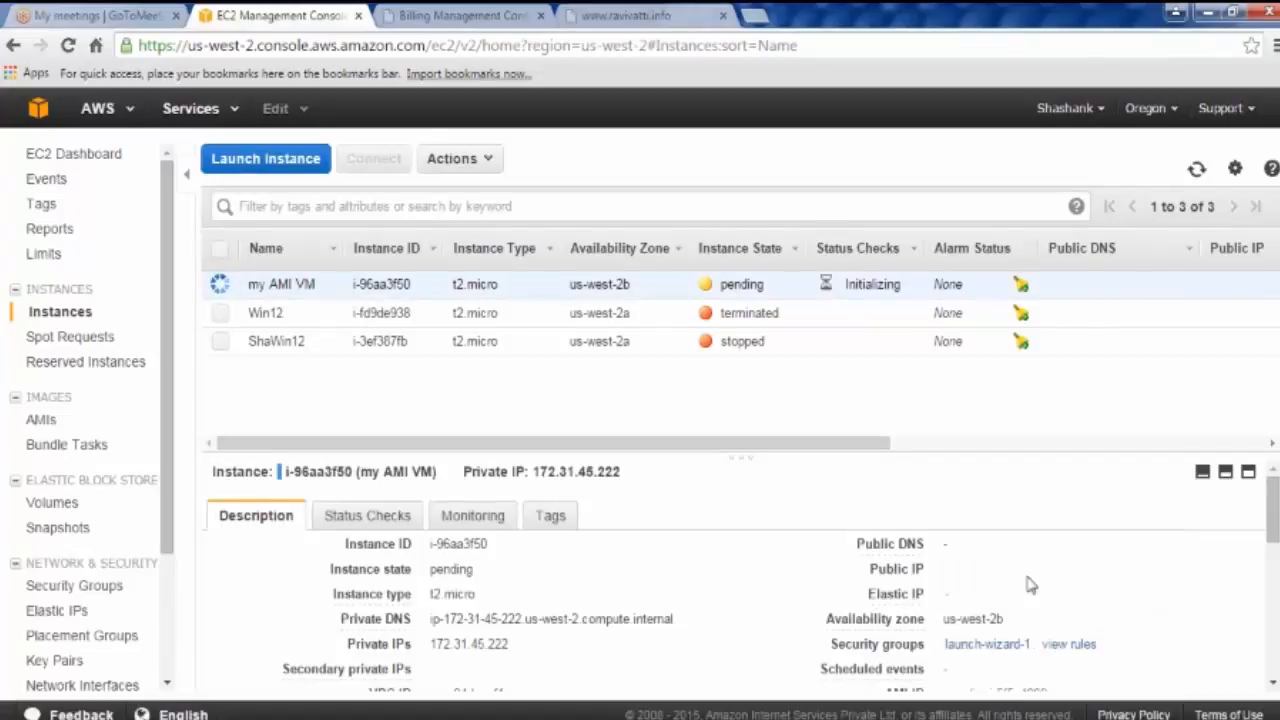
{"action": "left_click_drag", "start_coordinate": [428, 646], "coordinate": [520, 650]}
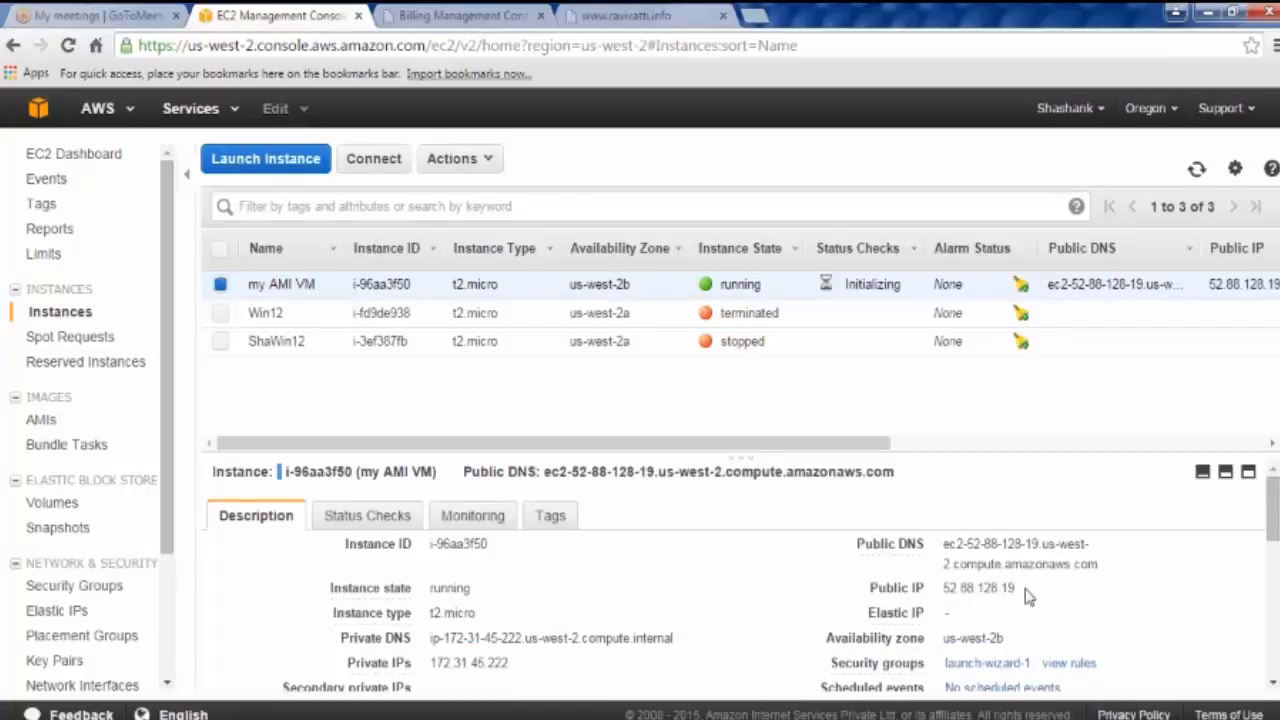
{"action": "left_click", "coordinate": [617, 16]}
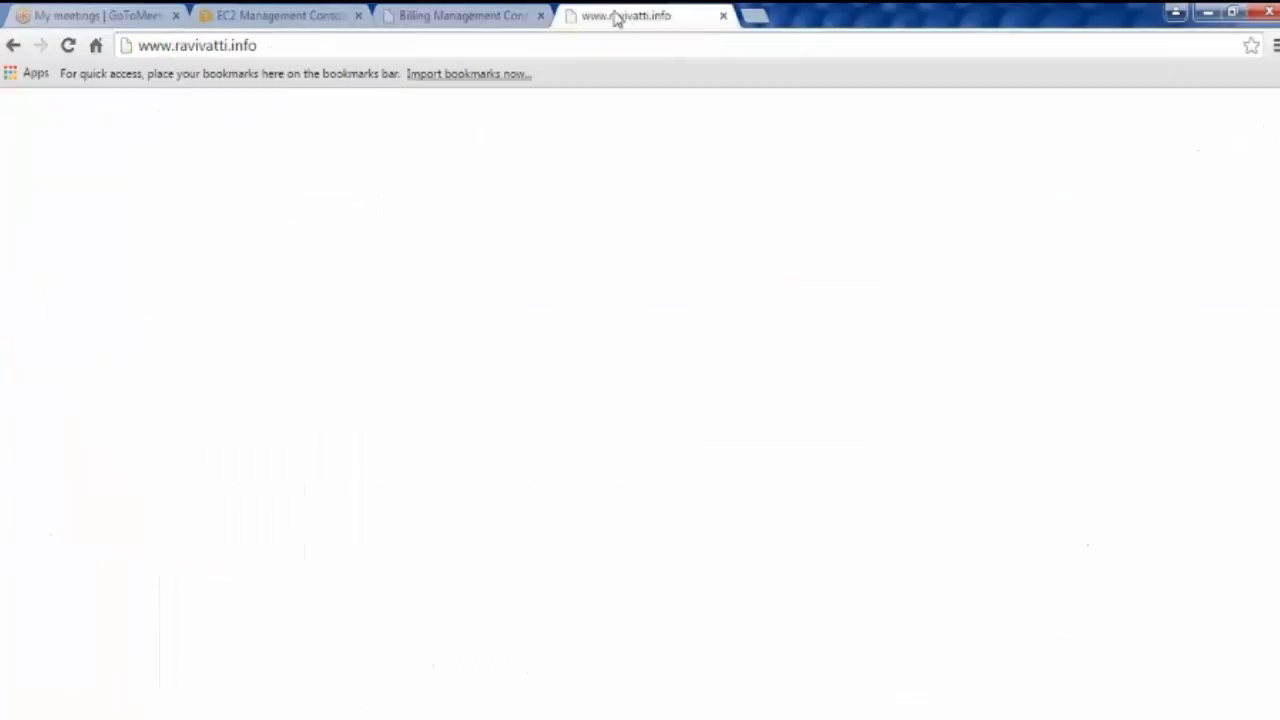
{"action": "left_click", "coordinate": [293, 46]}
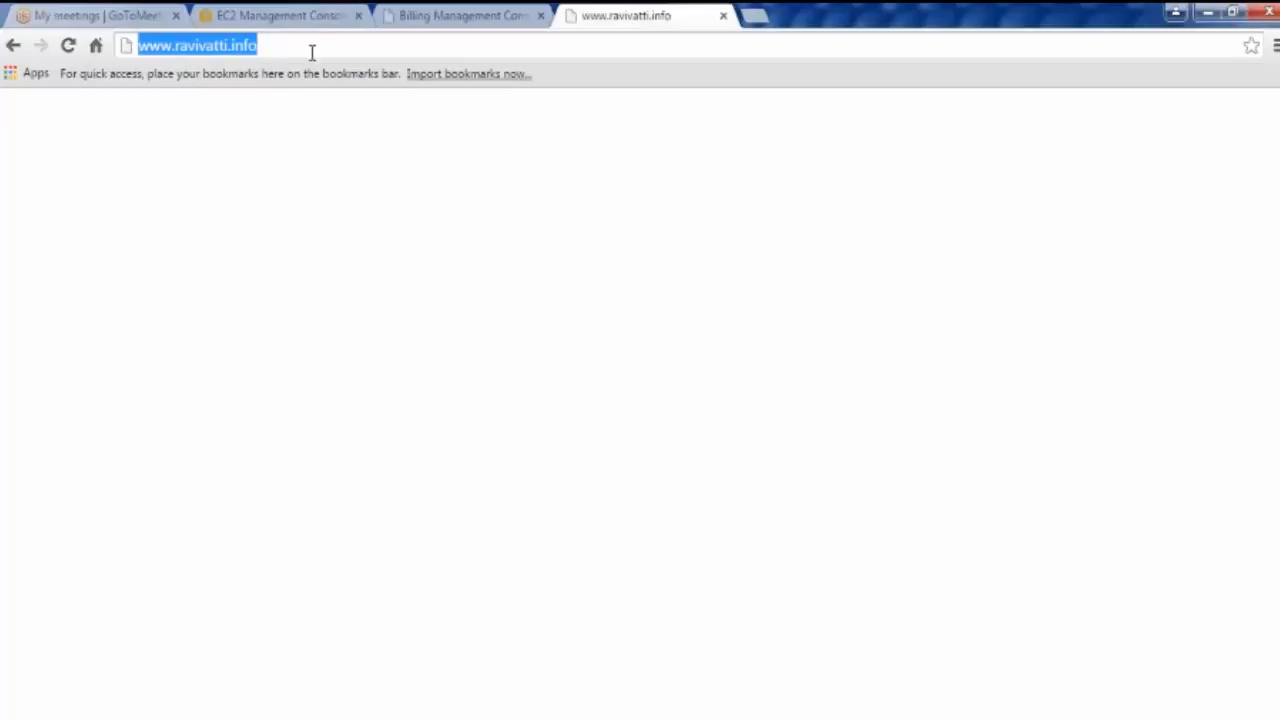
{"action": "left_click", "coordinate": [478, 20]}
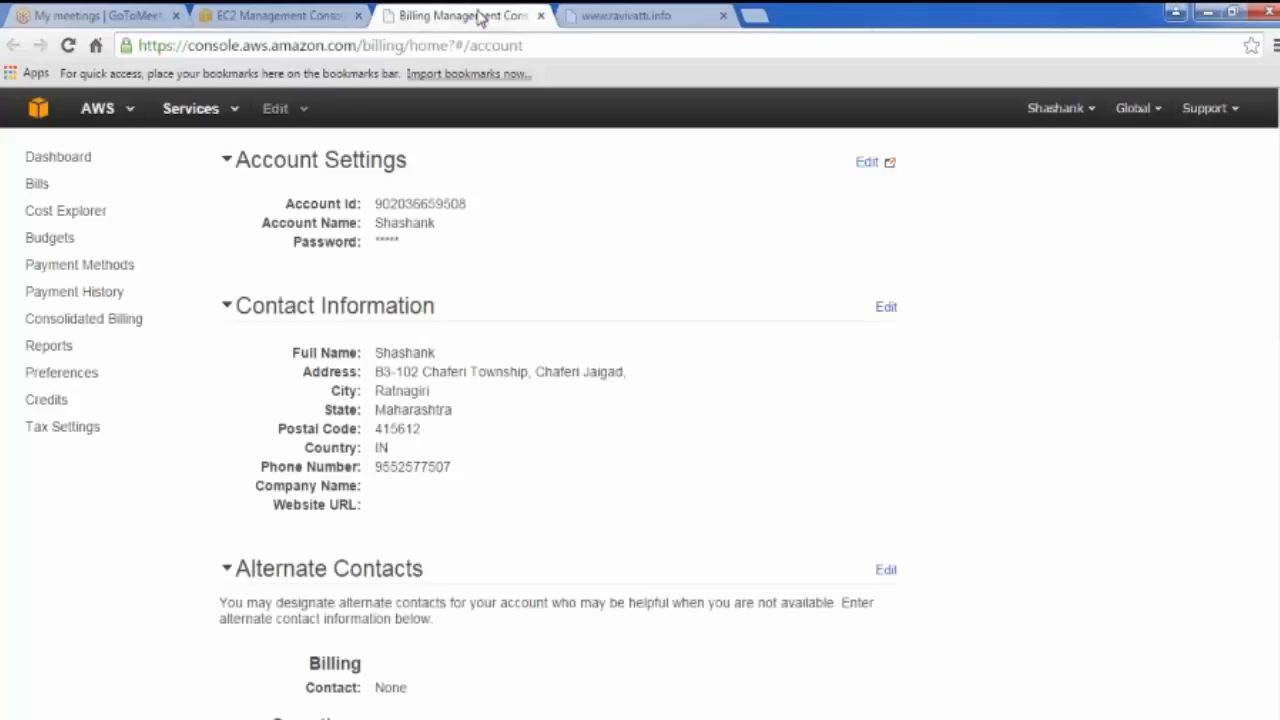
{"action": "left_click", "coordinate": [287, 18]}
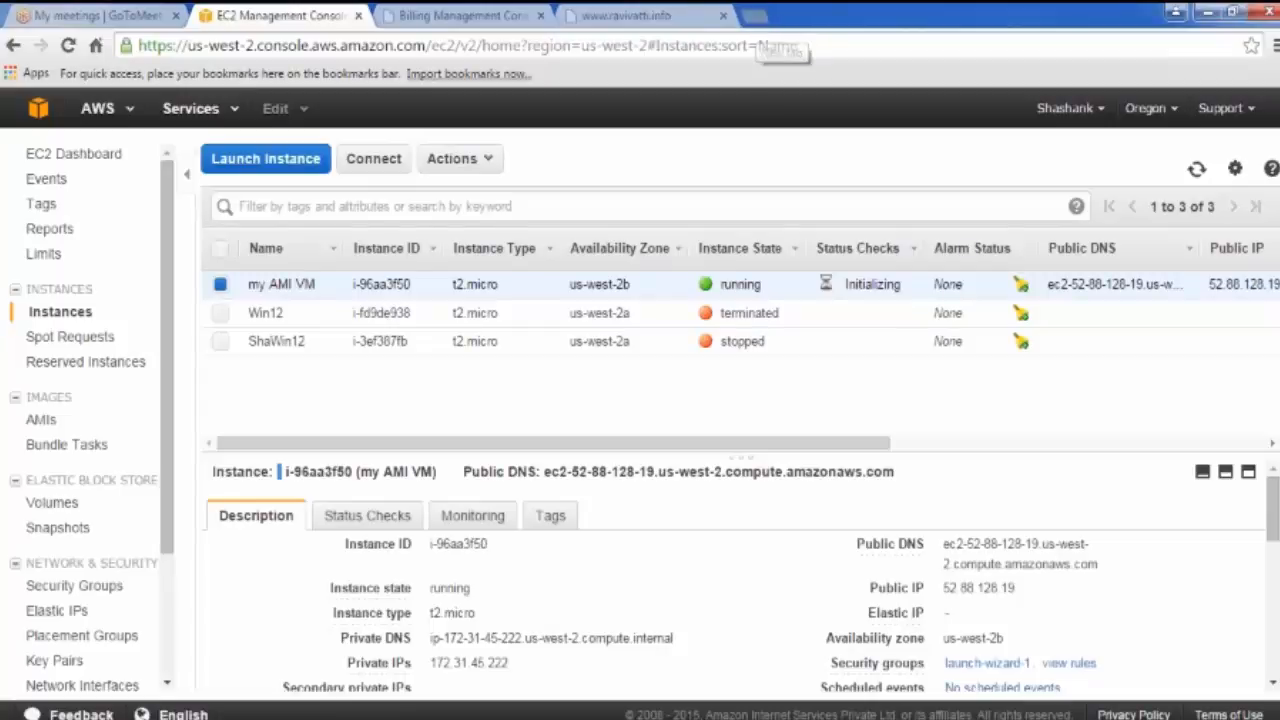
Step: Search Google for godaddy and open the GoDaddy India site in a new tab
{"action": "left_click", "coordinate": [757, 20]}
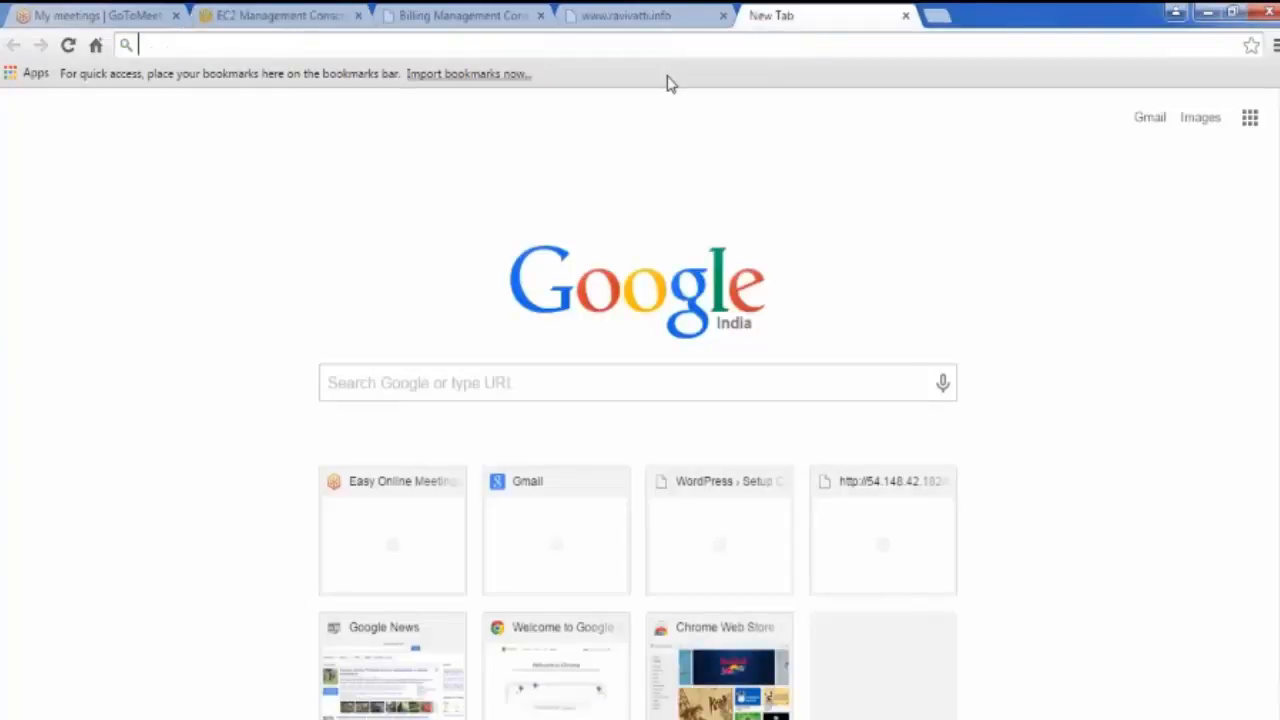
{"action": "type", "text": "goda"}
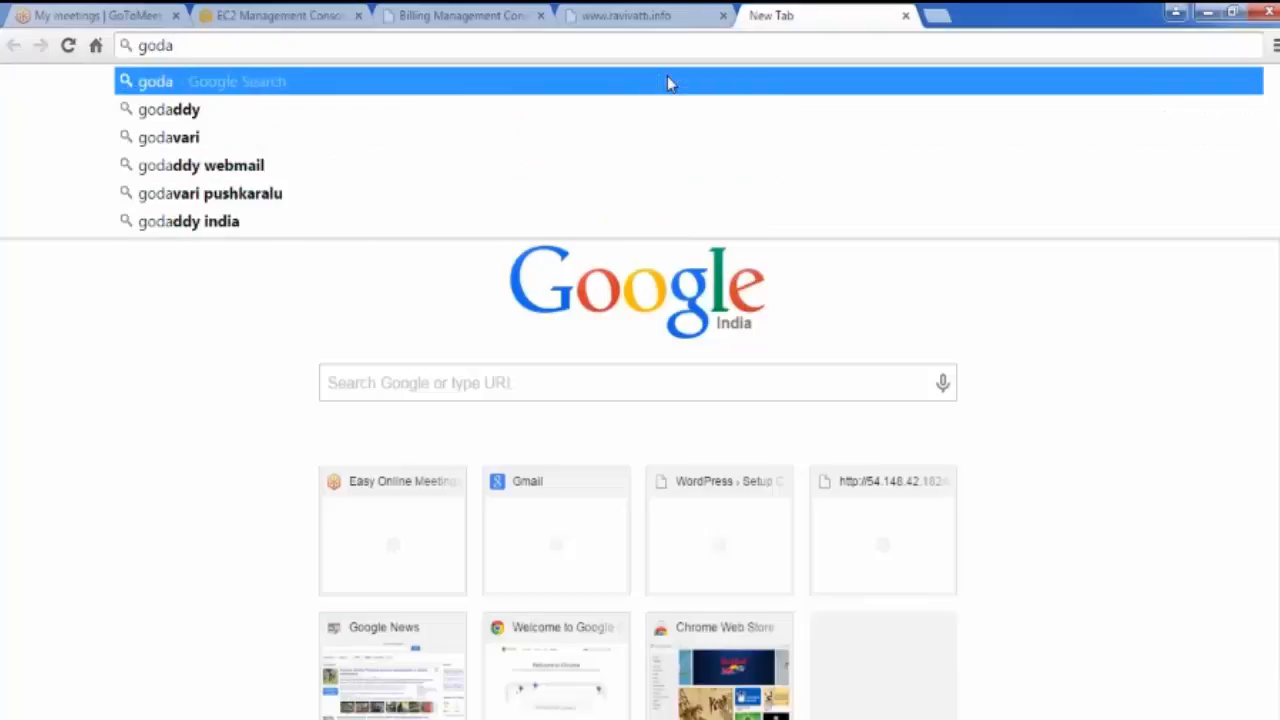
{"action": "key", "text": "Down"}
{"action": "key", "text": "Return"}
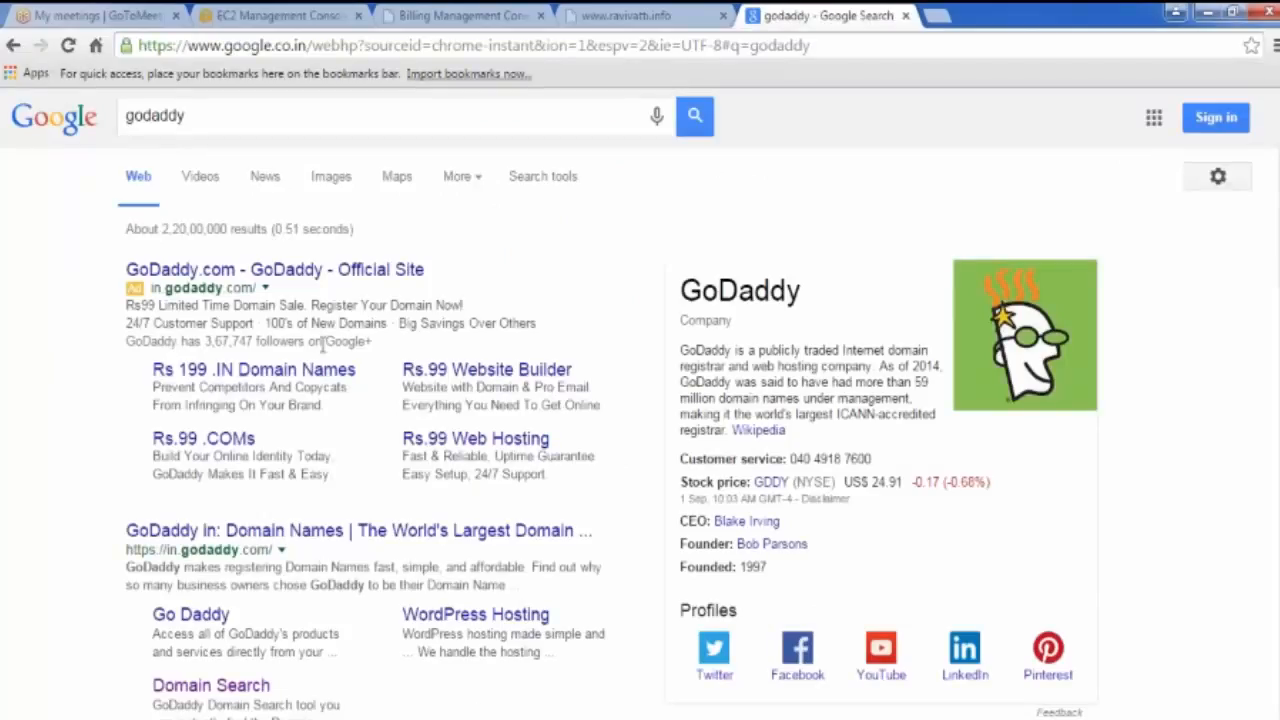
{"action": "left_click", "coordinate": [440, 531]}
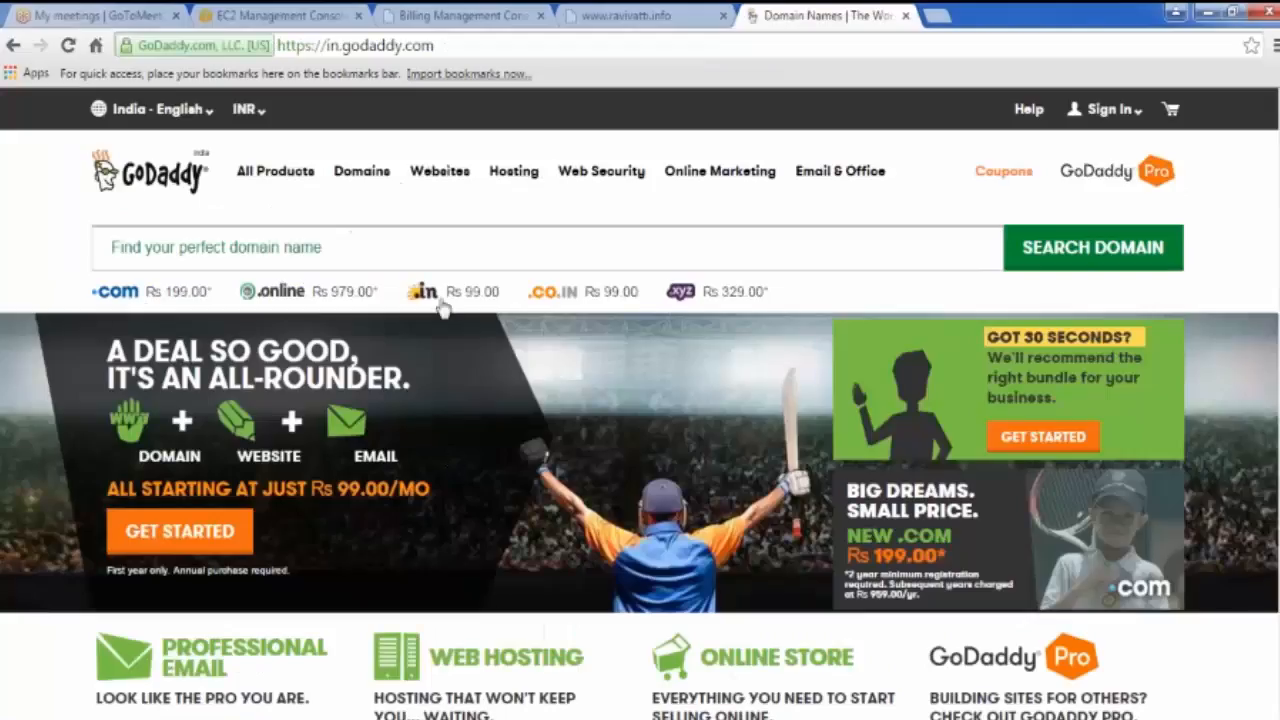
Step: Check availability of the chosen -it.com domain, then return to the EC2 tab
{"action": "left_click", "coordinate": [390, 245]}
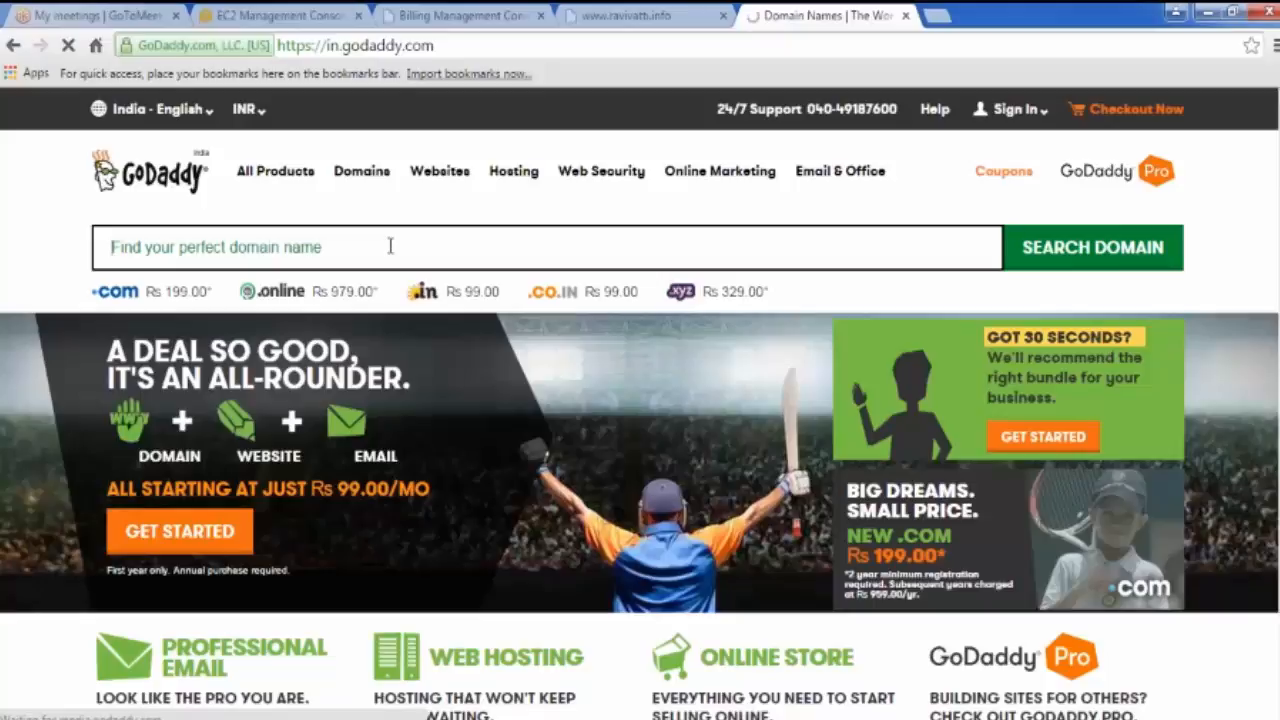
{"action": "type", "text": "sha"}
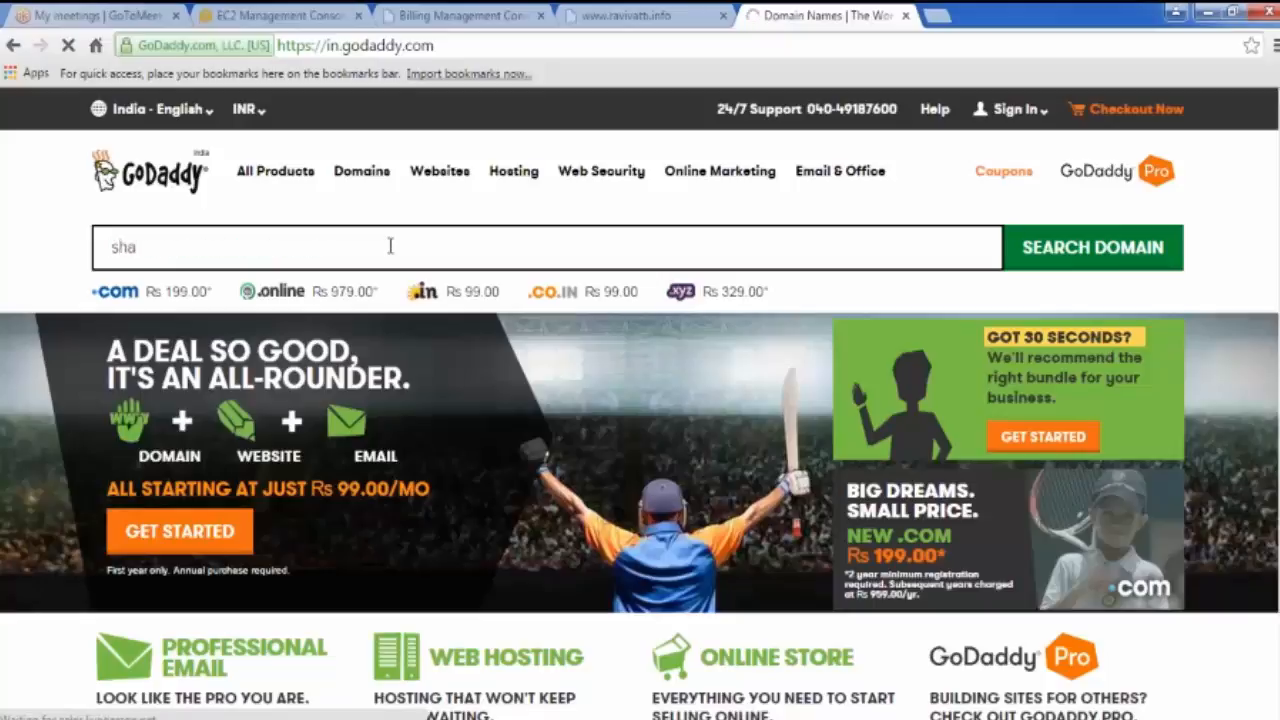
{"action": "type", "text": "shank"}
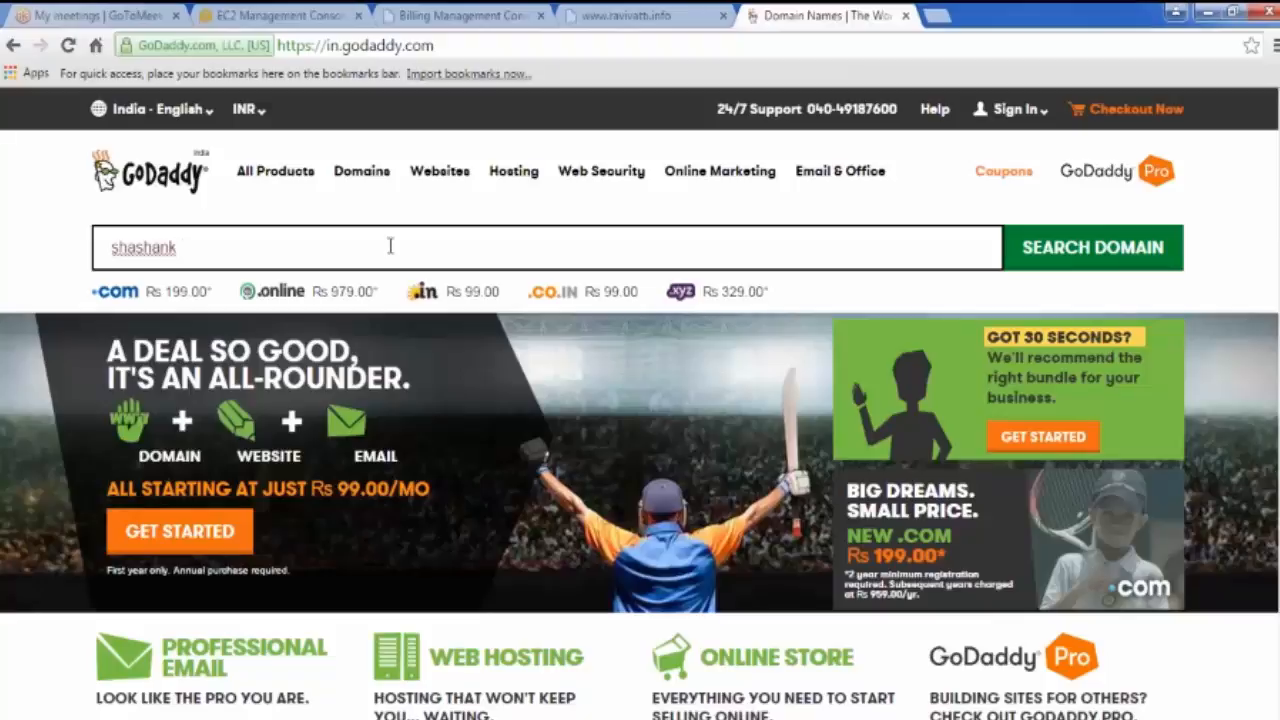
{"action": "type", "text": "-it.com"}
{"action": "key", "text": "Return"}
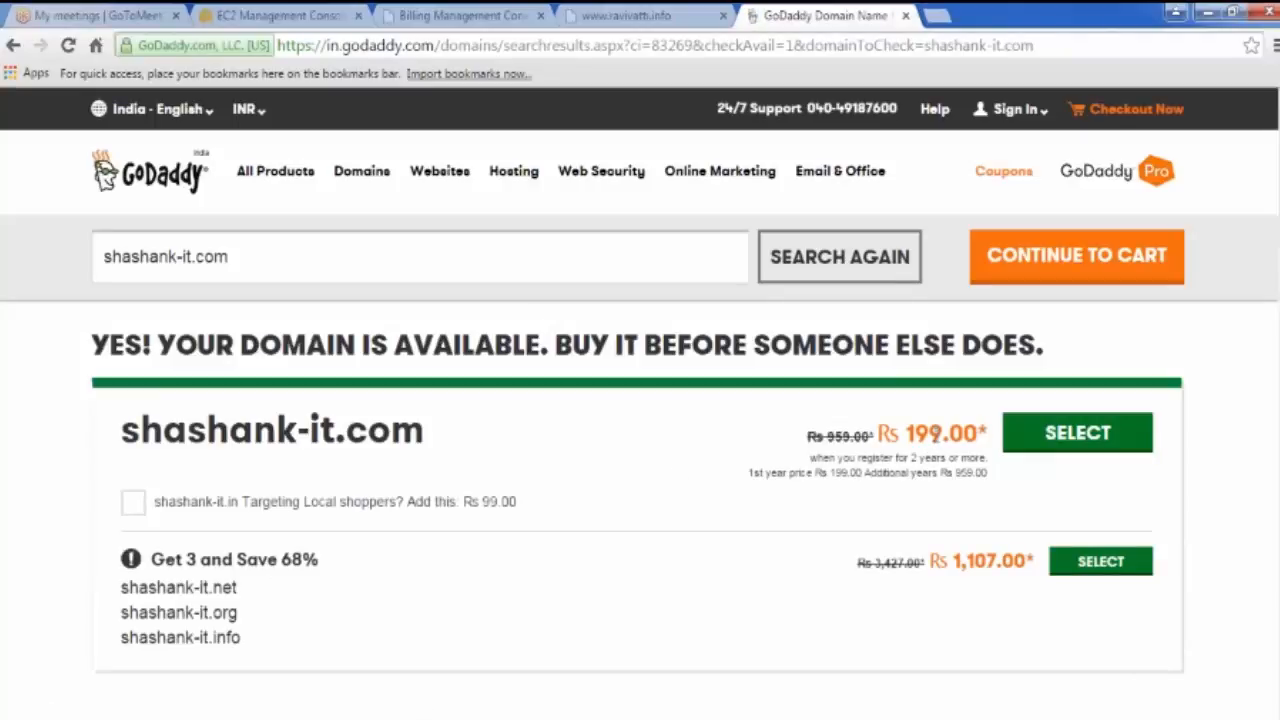
{"action": "left_click_drag", "start_coordinate": [240, 257], "coordinate": [100, 256]}
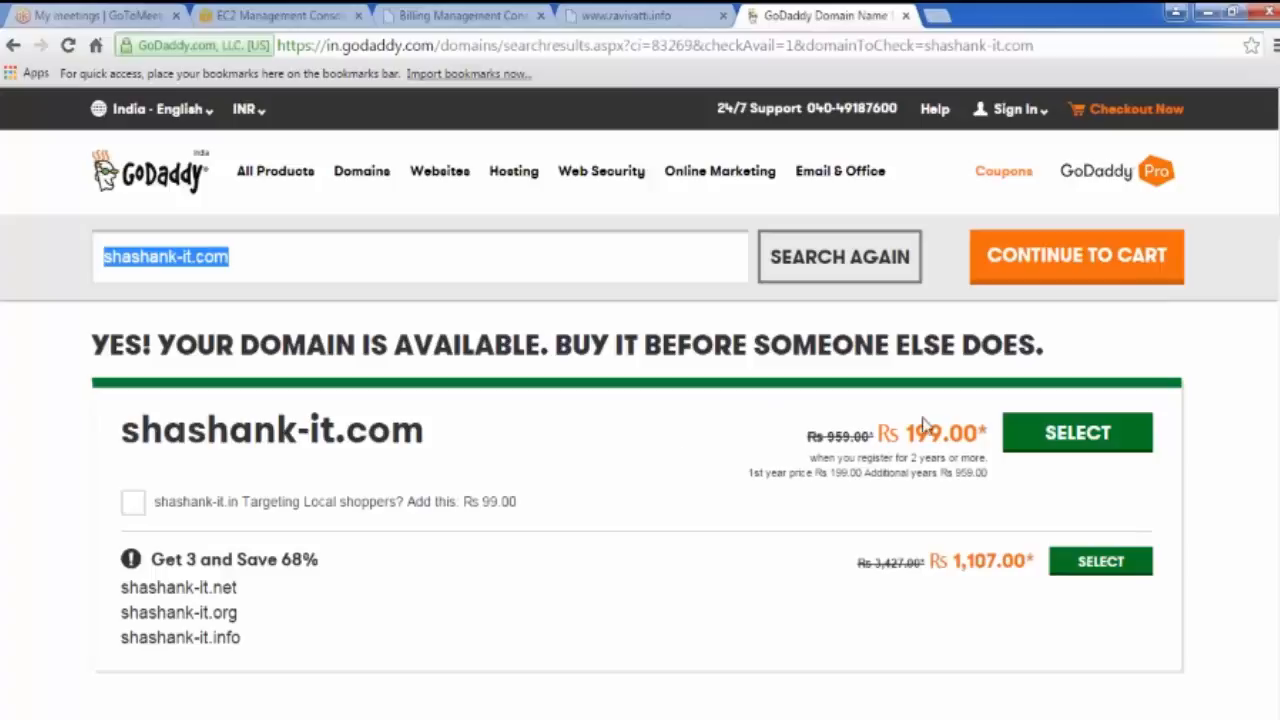
{"action": "left_click", "coordinate": [455, 15]}
{"action": "left_click", "coordinate": [288, 14]}
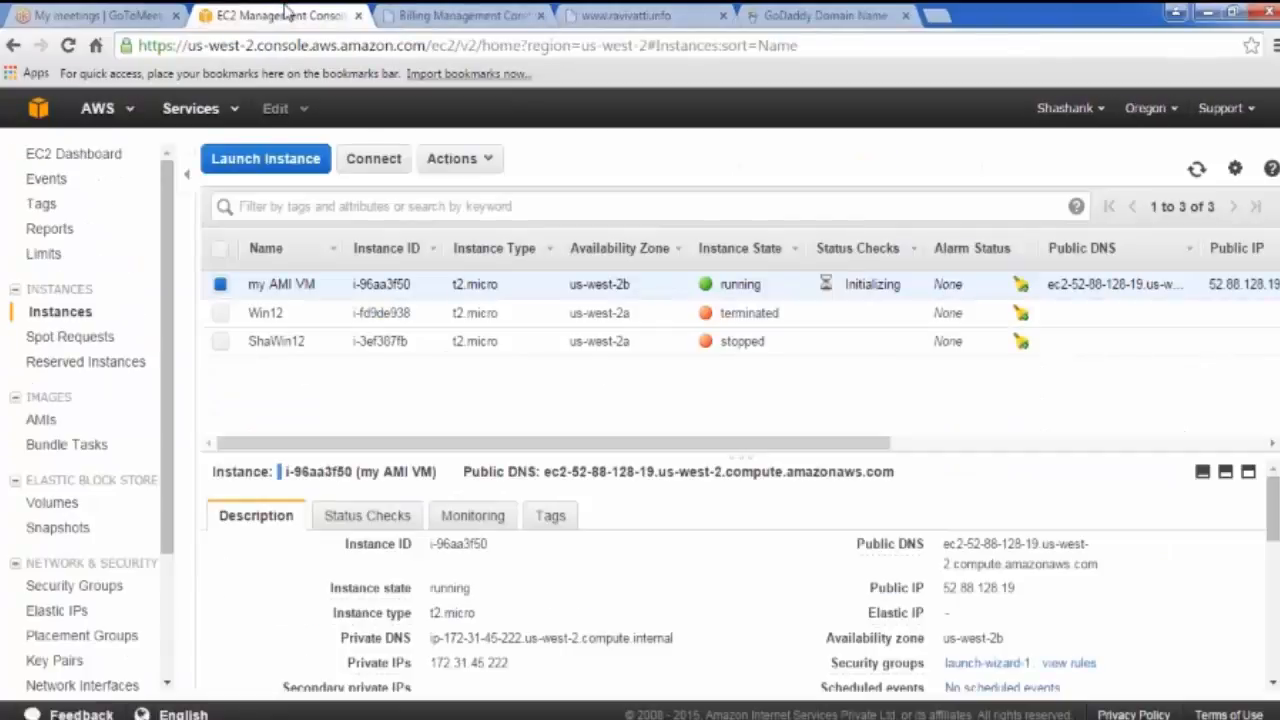
Step: Open public IP 52.88.128.19 in a new tab and show my AMI VM's connection details
{"action": "left_click_drag", "start_coordinate": [1018, 590], "coordinate": [944, 593]}
{"action": "right_click", "coordinate": [946, 594]}
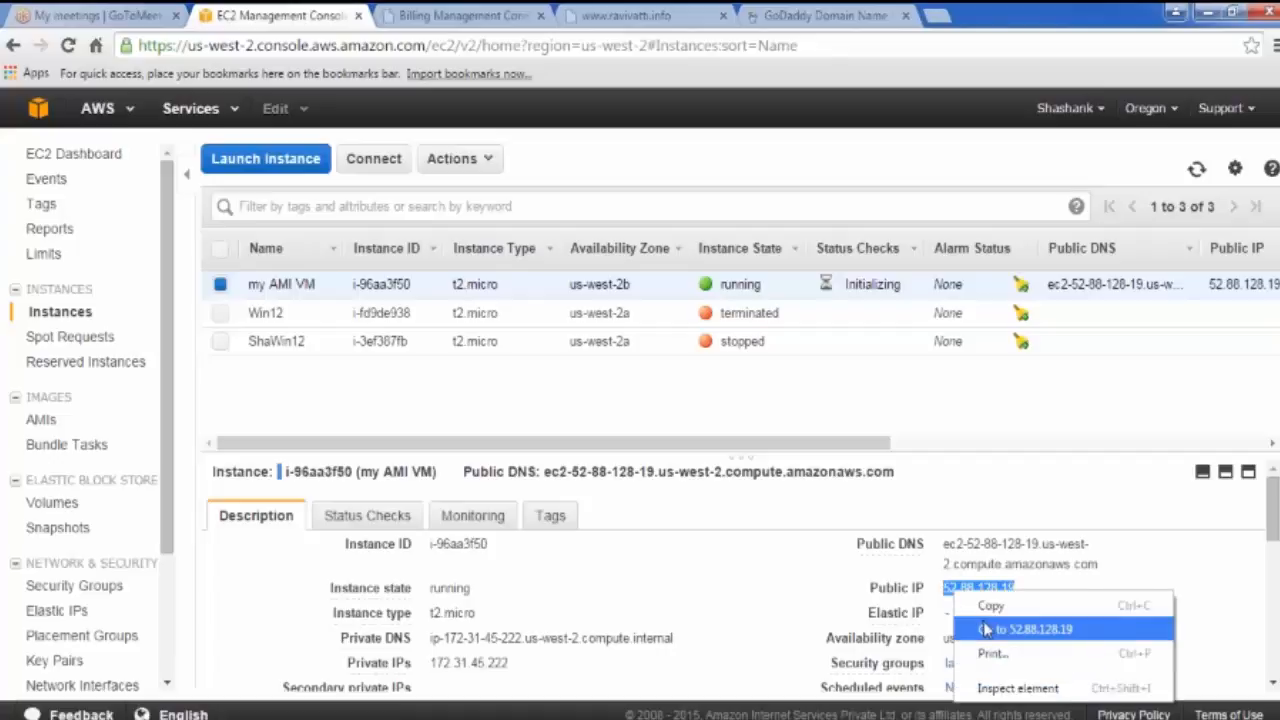
{"action": "left_click", "coordinate": [1010, 627]}
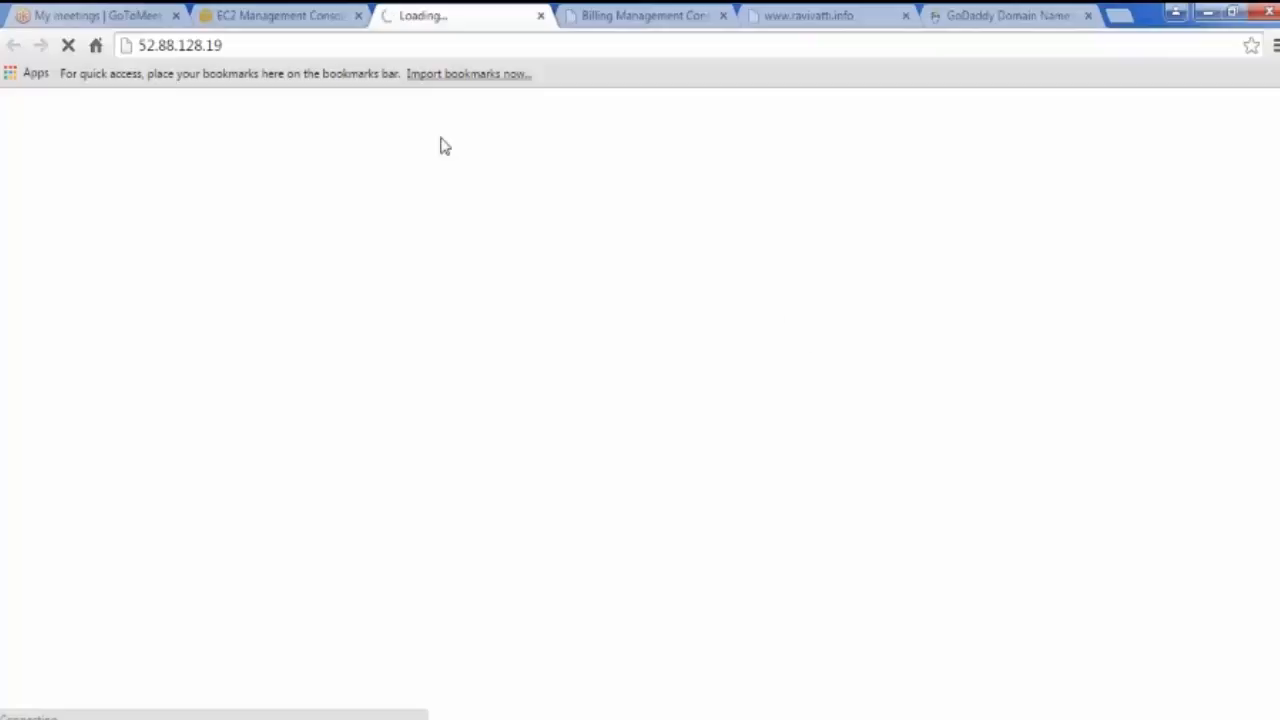
{"action": "left_click", "coordinate": [300, 18]}
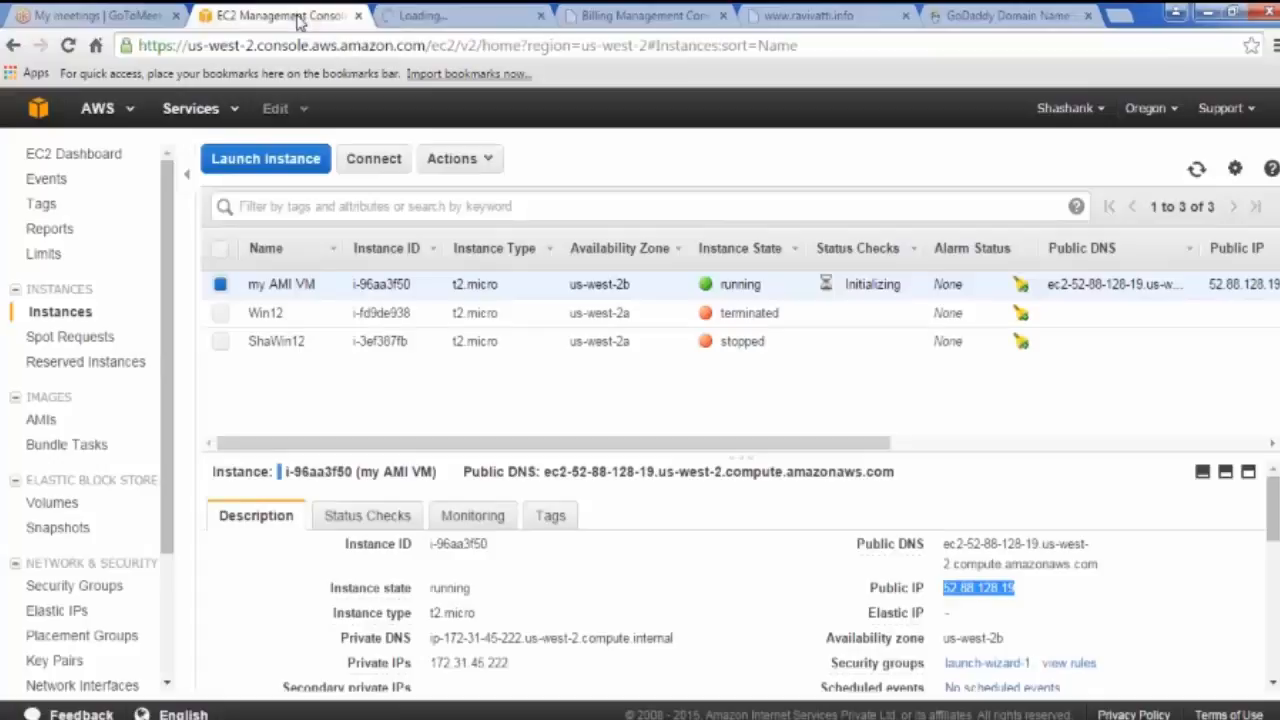
{"action": "left_click", "coordinate": [373, 158]}
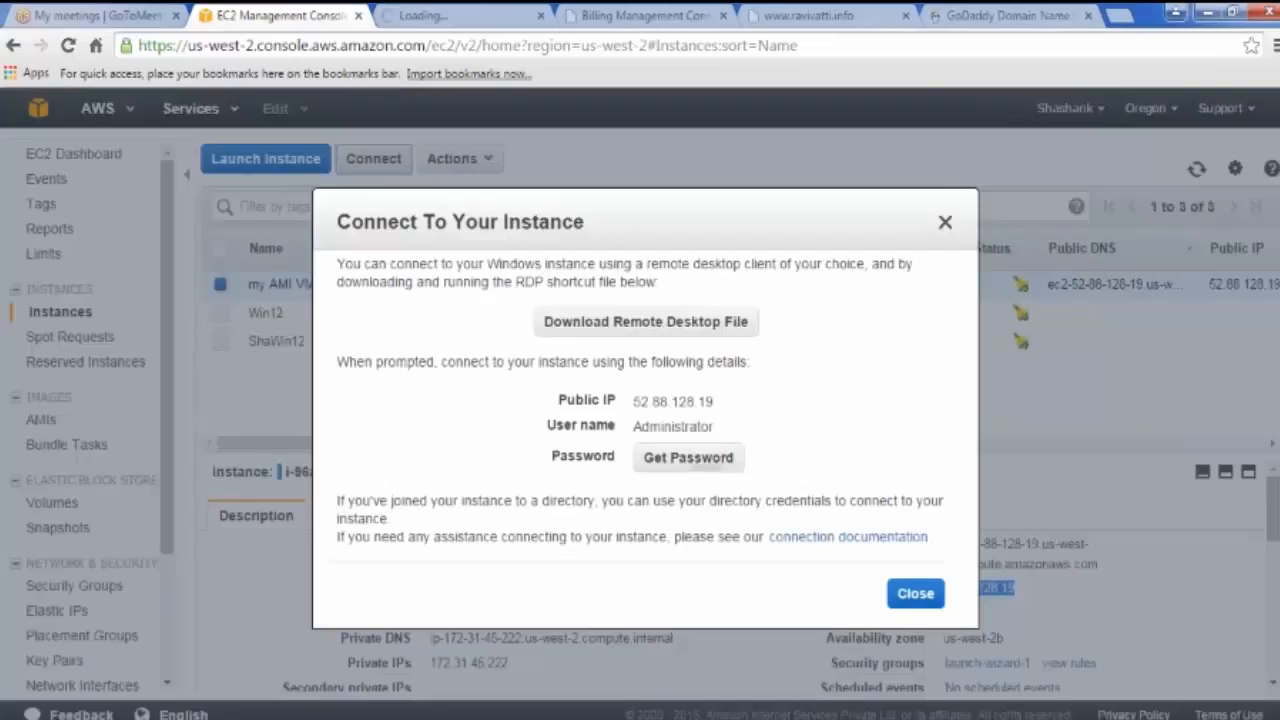
Step: Download and launch the instance's remote desktop file, then connect with the pasted Administrator password
{"action": "left_click_drag", "start_coordinate": [716, 402], "coordinate": [633, 410]}
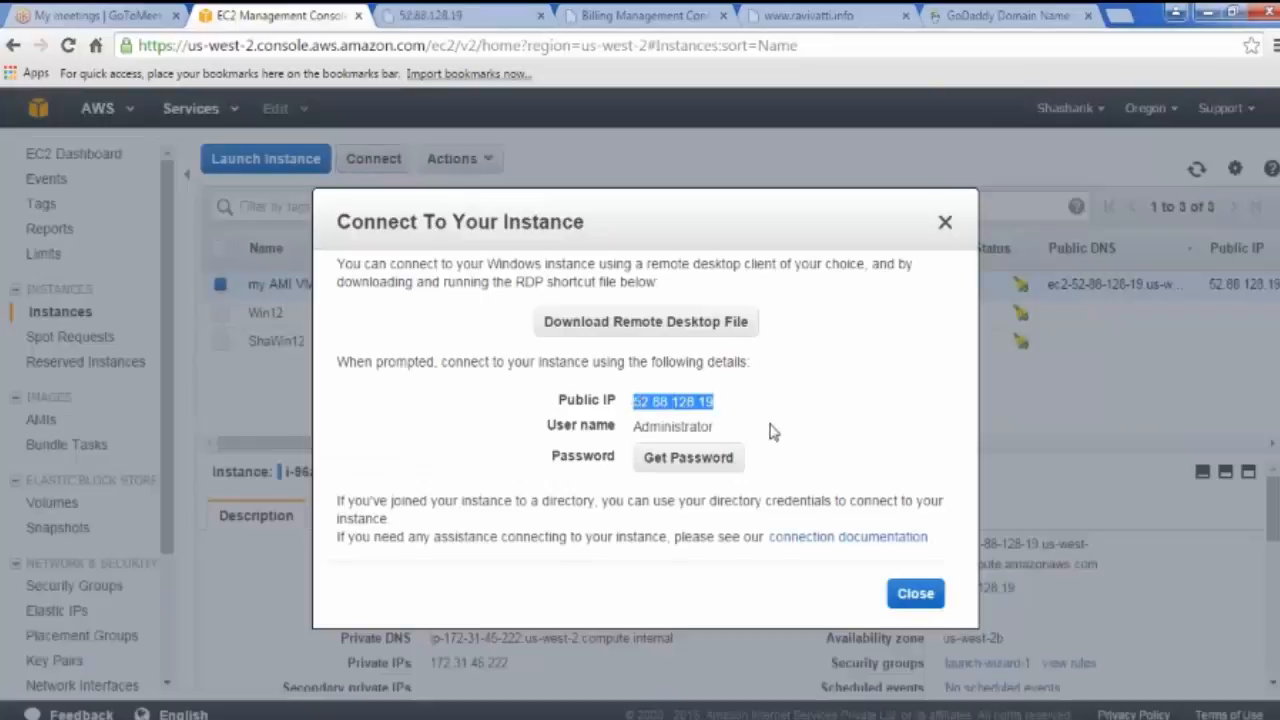
{"action": "left_click", "coordinate": [700, 322]}
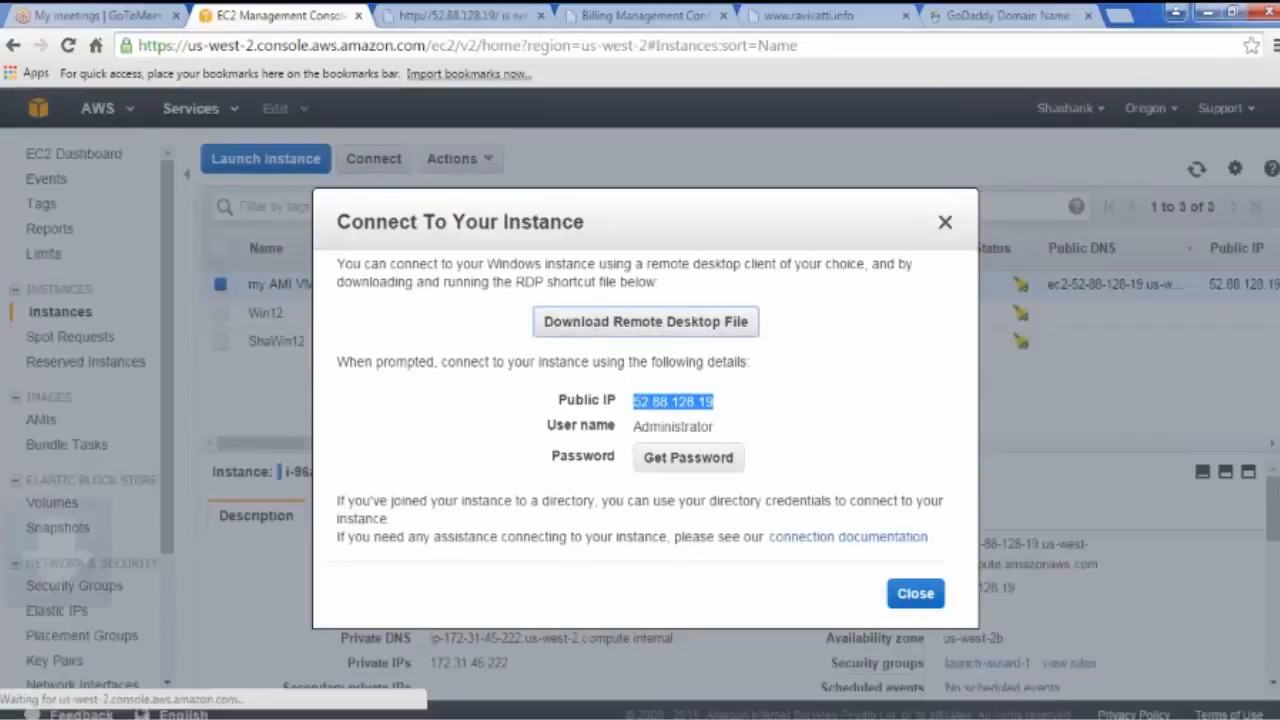
{"action": "left_click", "coordinate": [90, 709]}
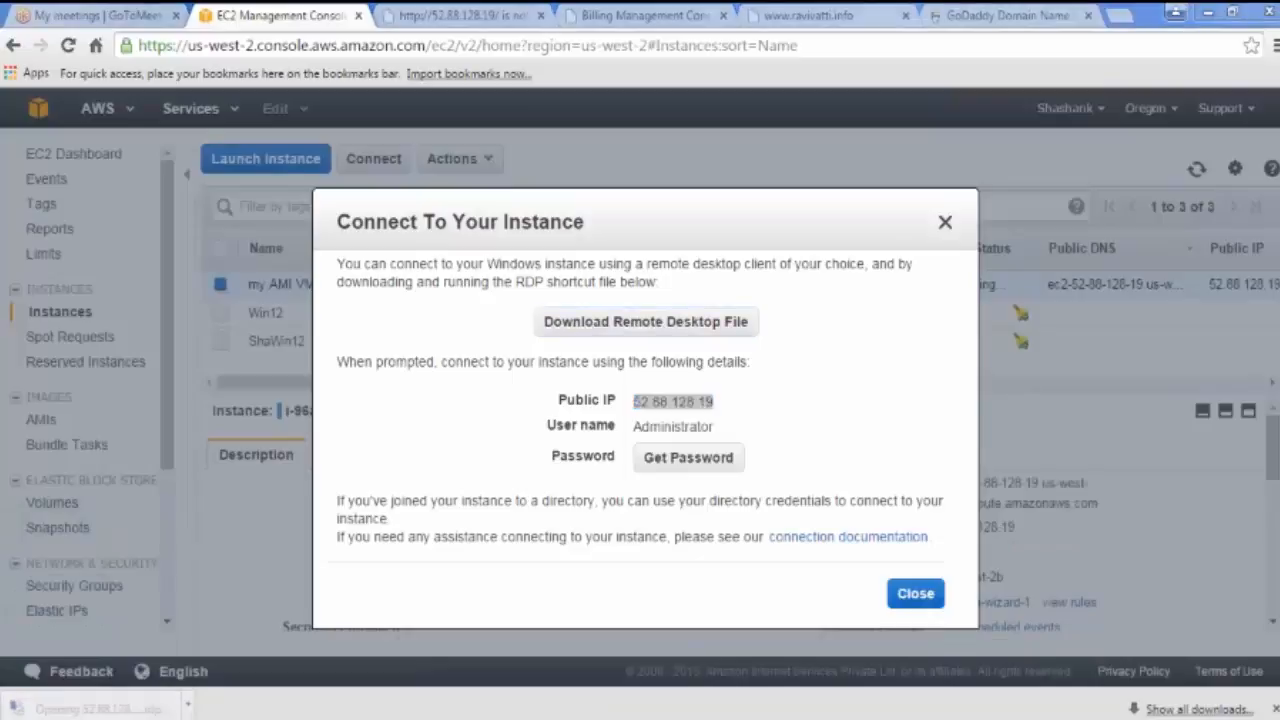
{"action": "left_click", "coordinate": [747, 484]}
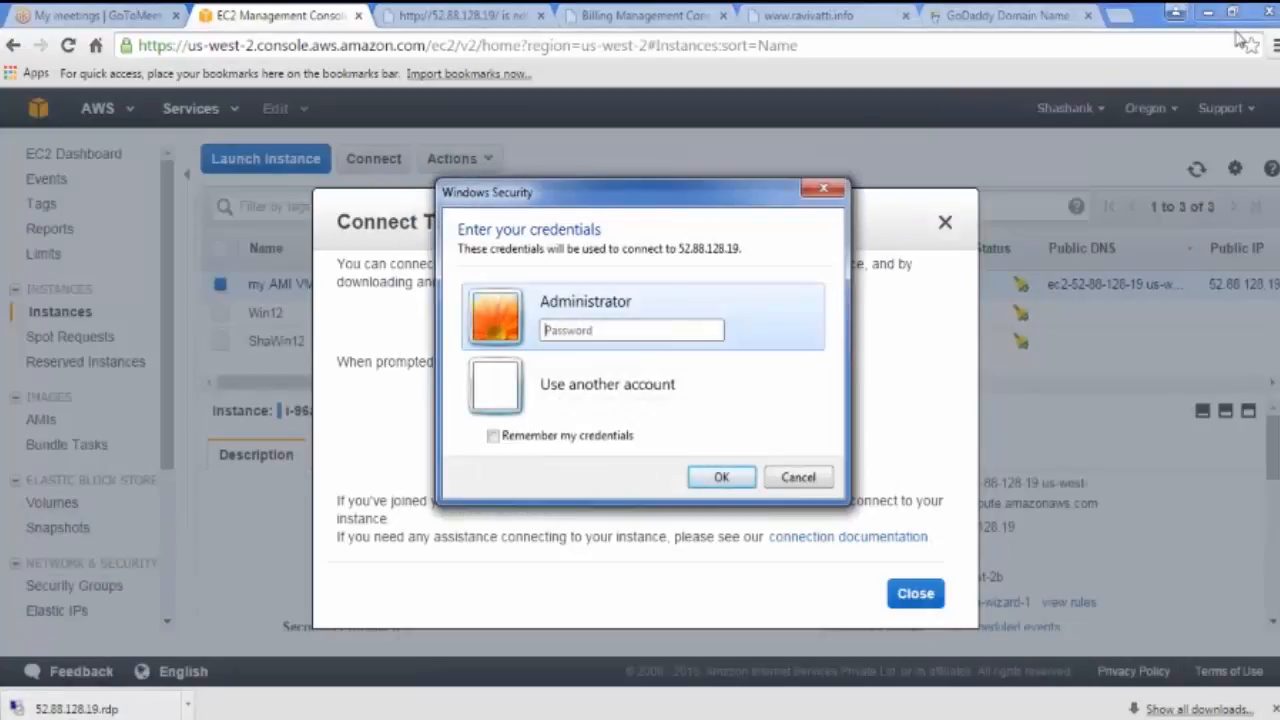
{"action": "left_click", "coordinate": [1158, 216]}
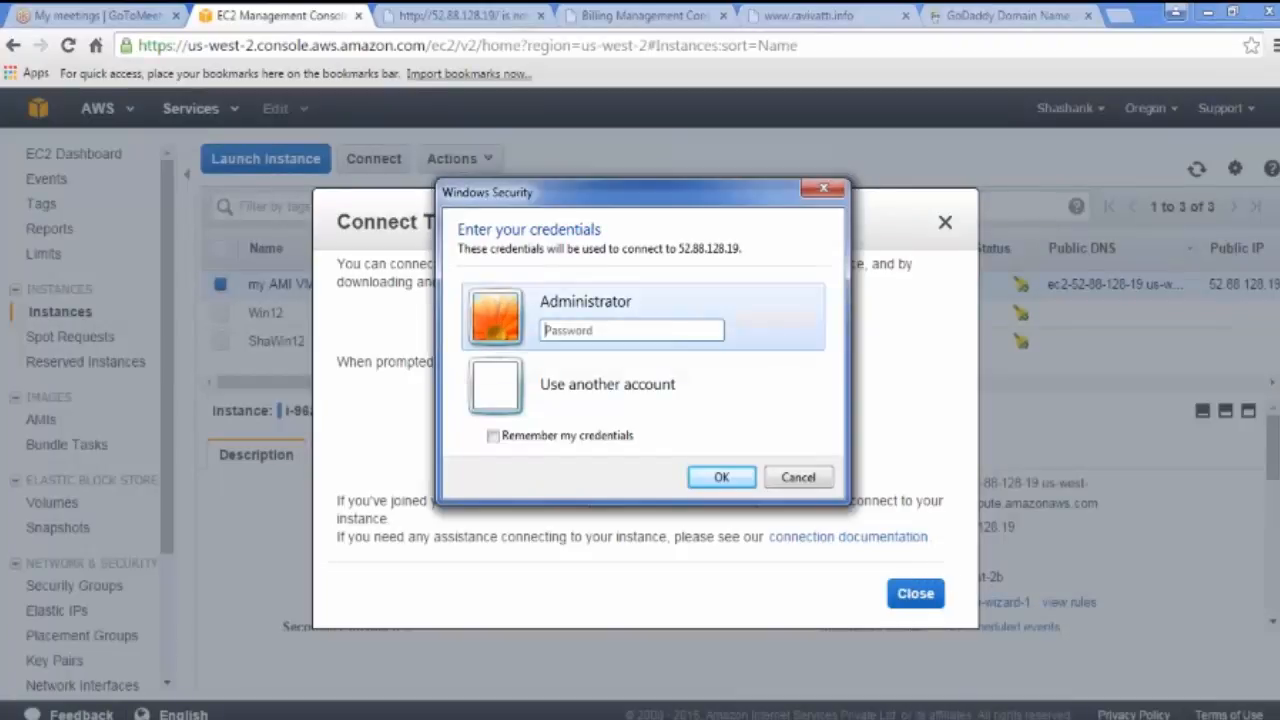
{"action": "key", "text": "ctrl+v"}
{"action": "left_click", "coordinate": [718, 477]}
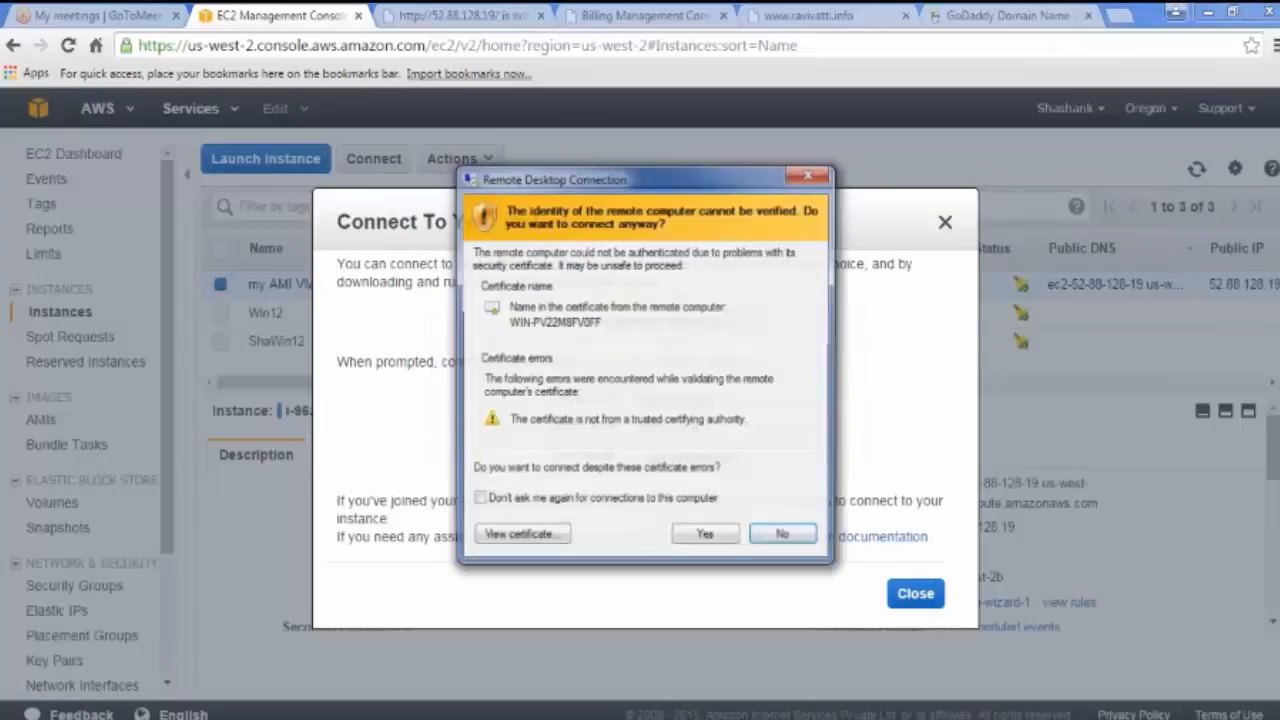
Step: Accept the 52.88.128.19 certificate with 'Don't ask me again' checked
{"action": "left_click", "coordinate": [518, 504]}
{"action": "left_click", "coordinate": [706, 537]}
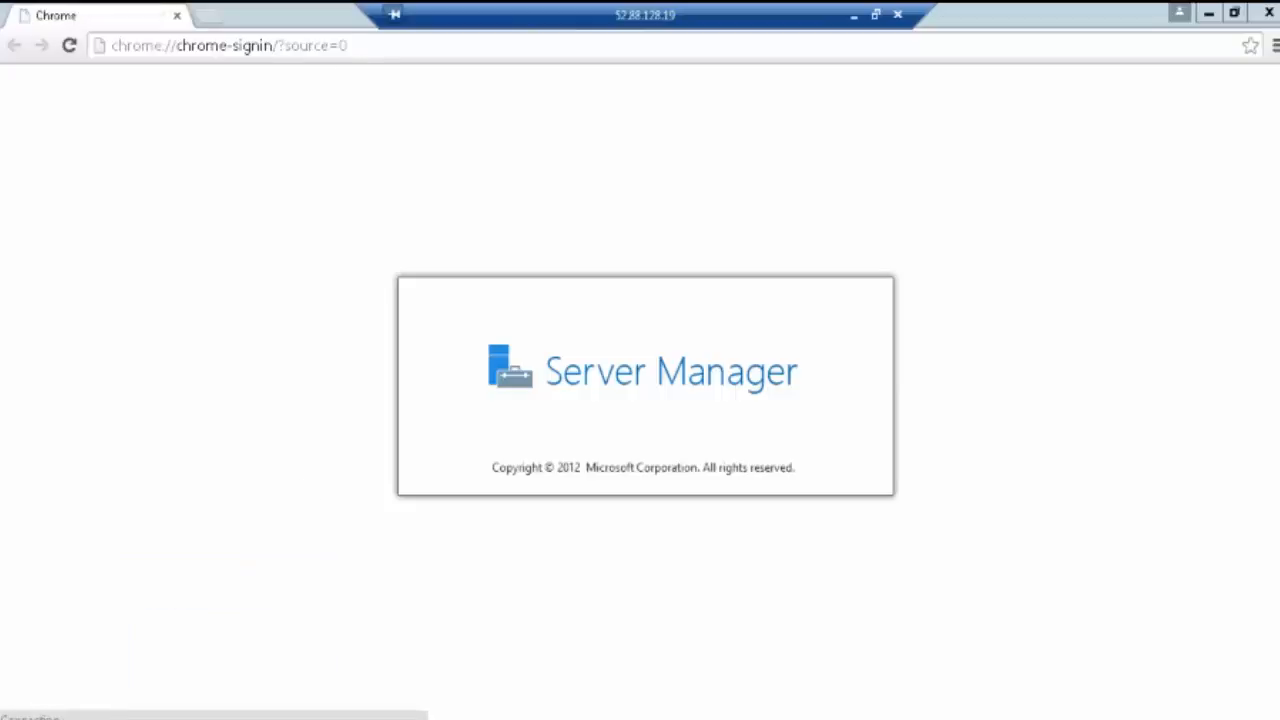
Step: Try loading 127.0.0.1 and then localhost in the server's Chrome browser
{"action": "left_click", "coordinate": [364, 48]}
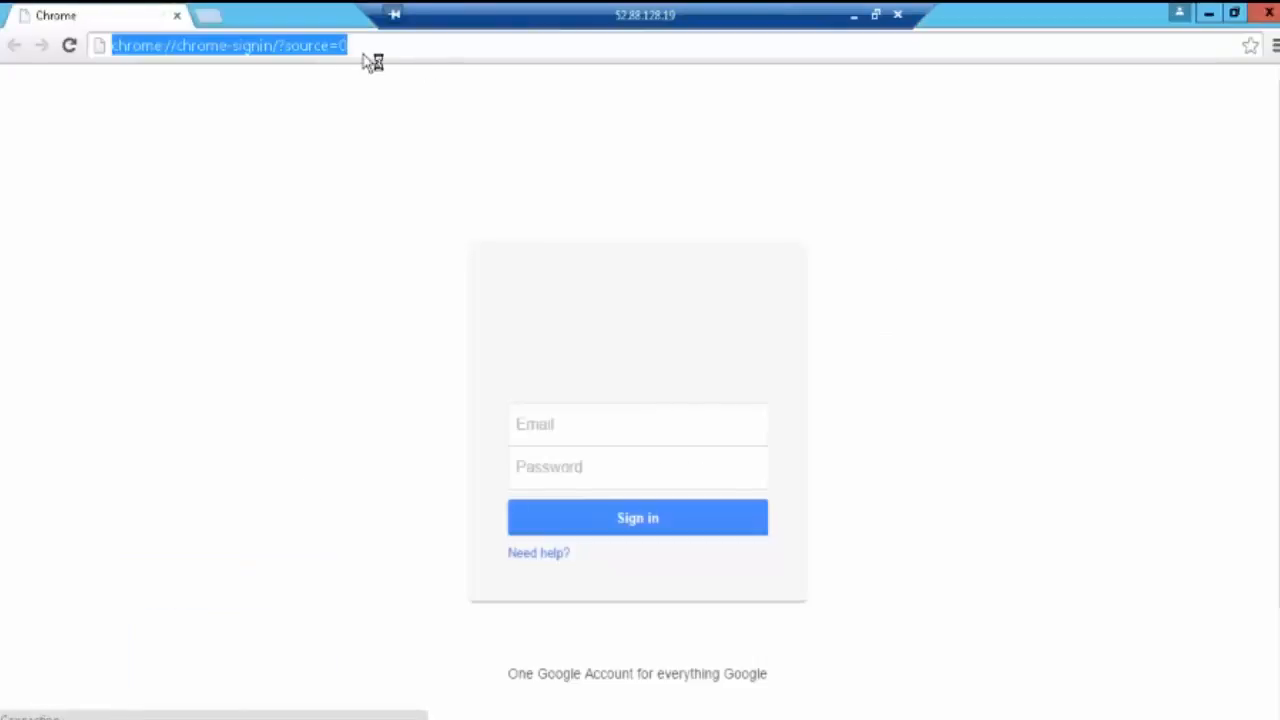
{"action": "type", "text": "1"}
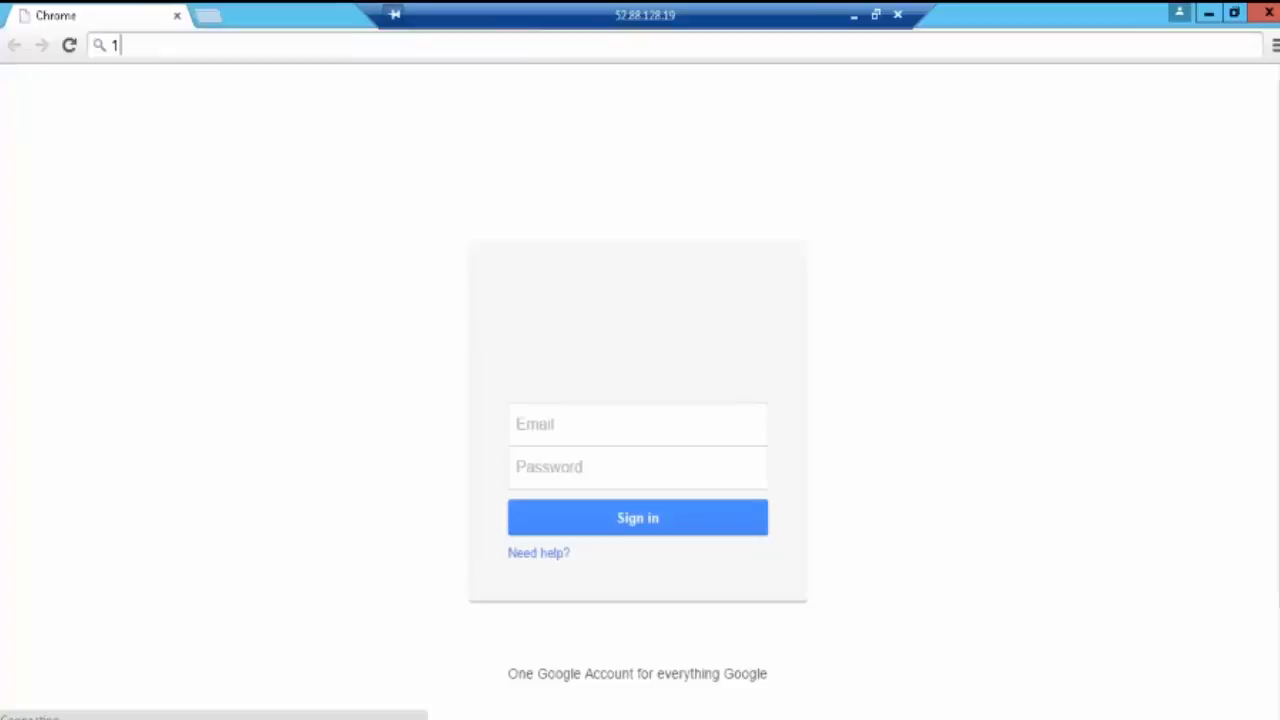
{"action": "type", "text": "27.0.0."}
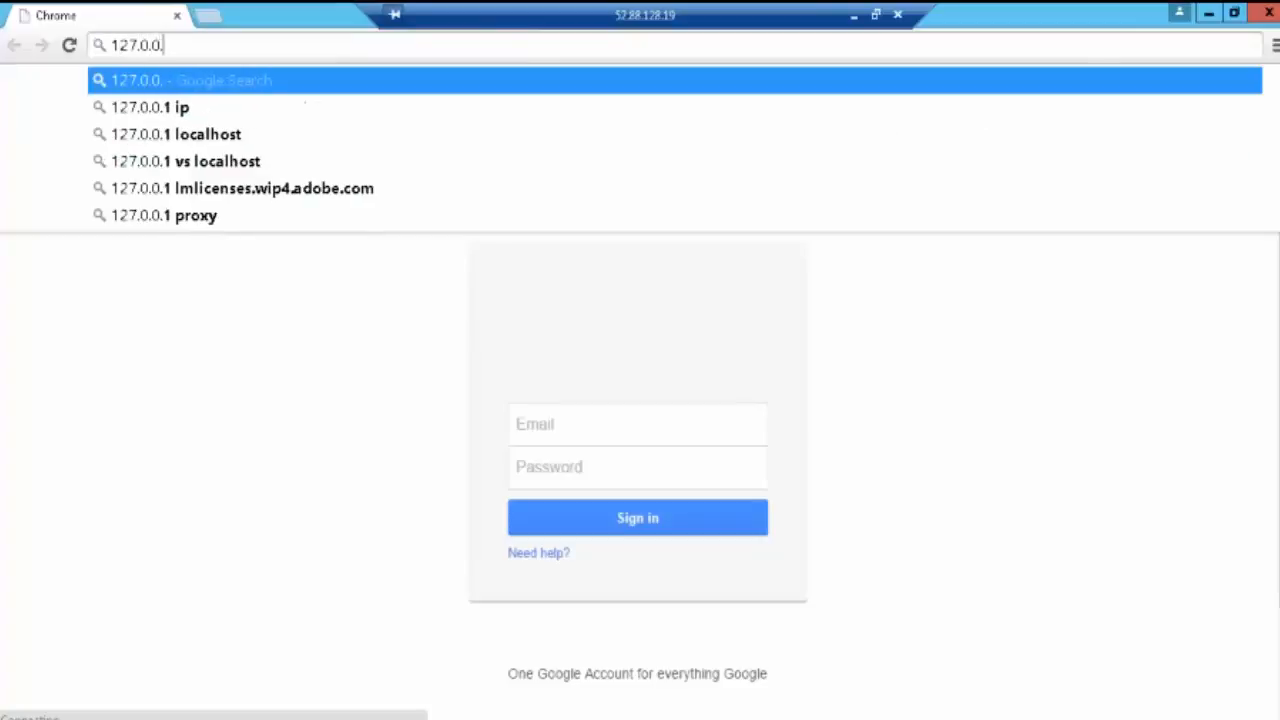
{"action": "type", "text": "1"}
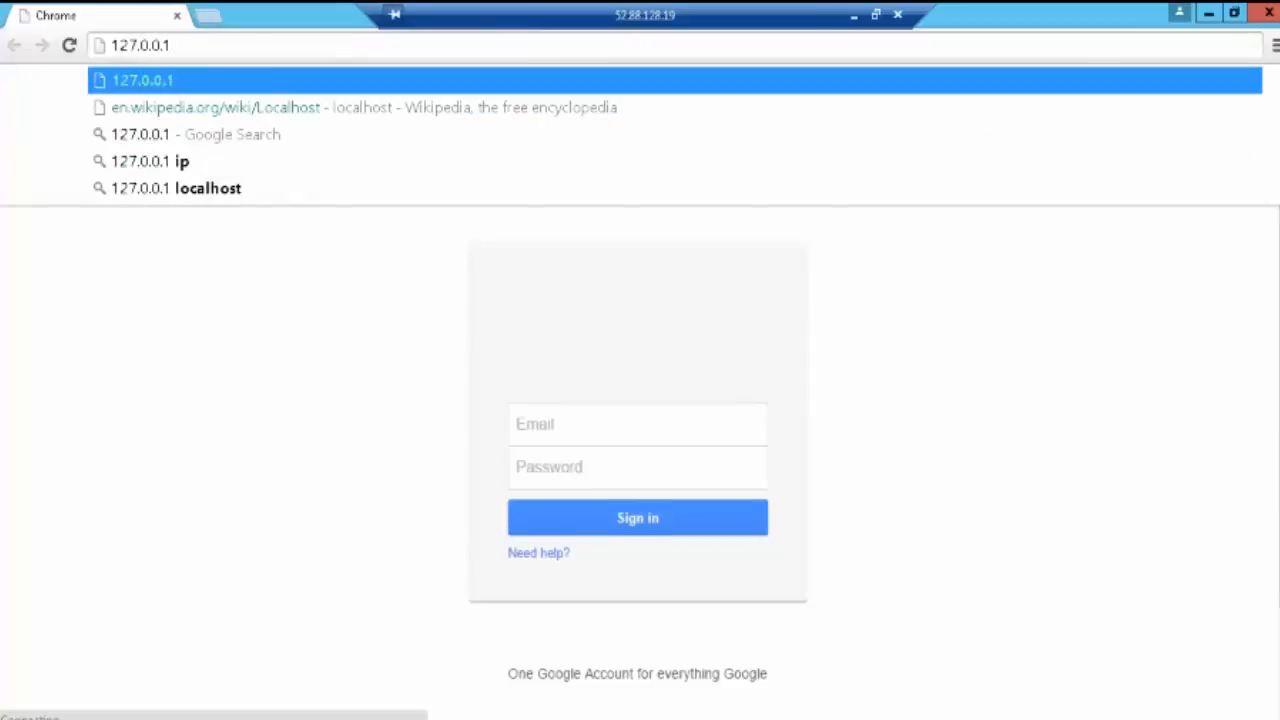
{"action": "key", "text": "Return"}
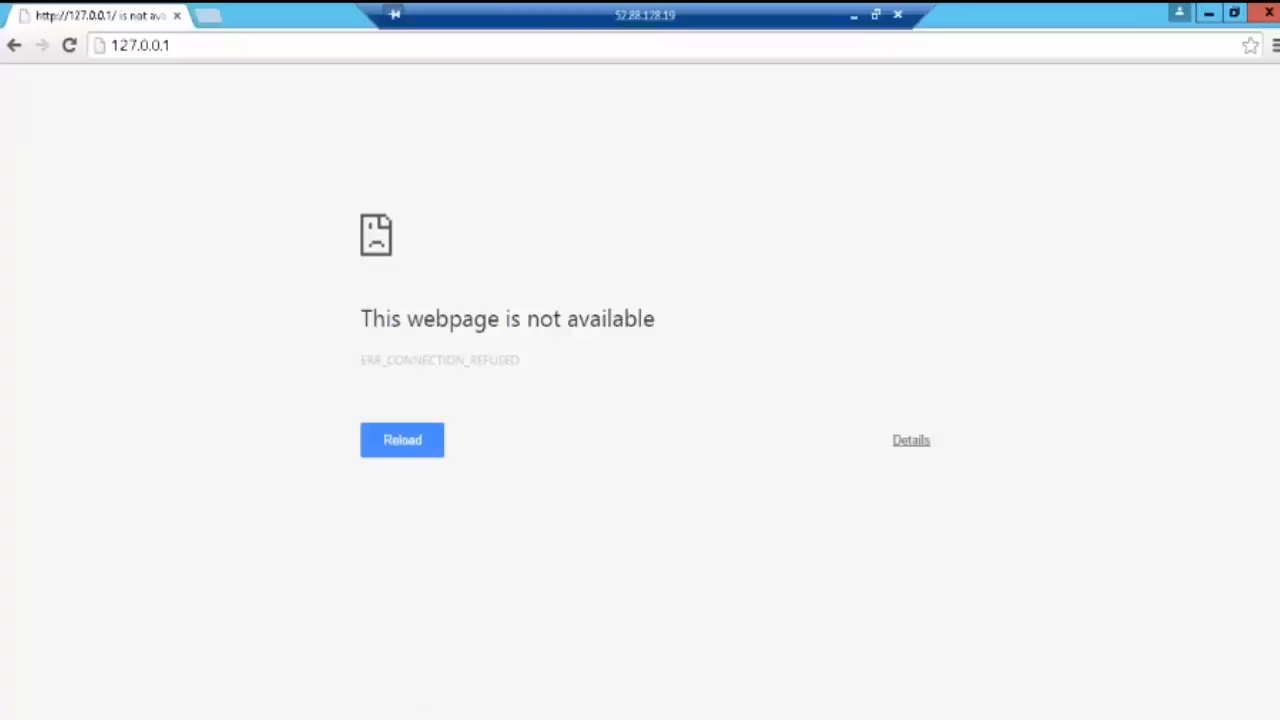
{"action": "left_click", "coordinate": [141, 45]}
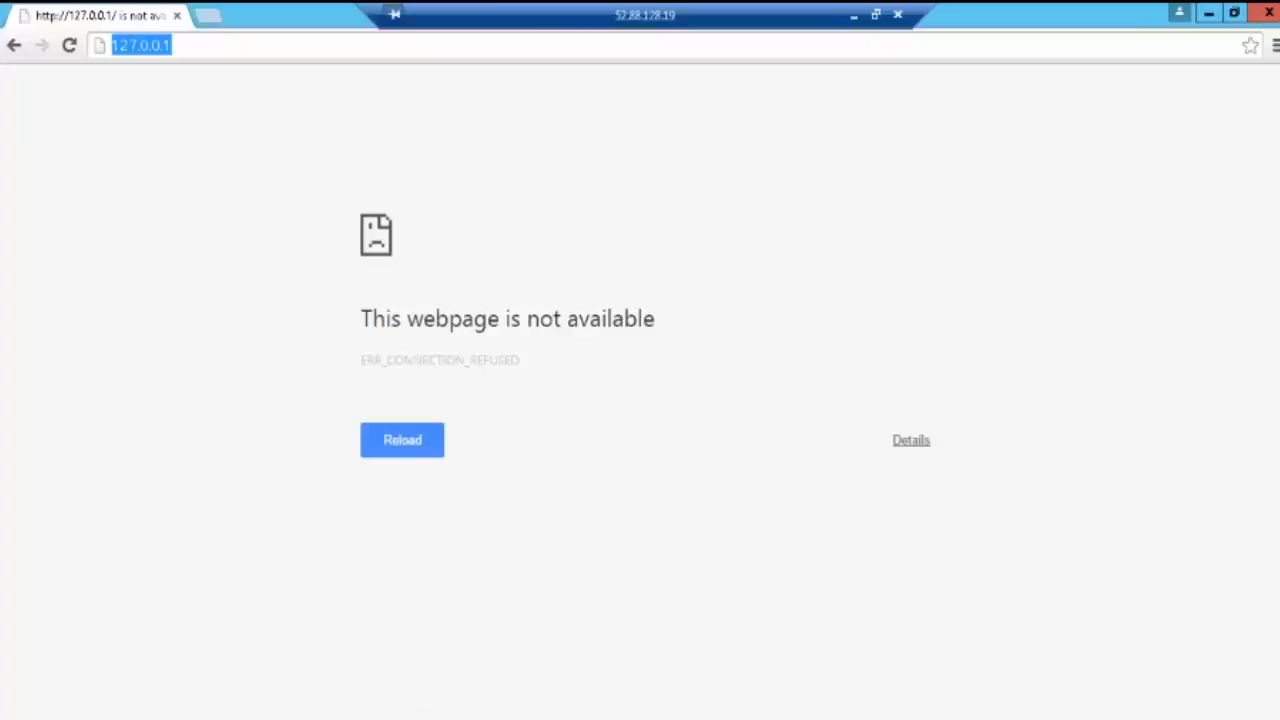
{"action": "key", "text": "BackSpace"}
{"action": "type", "text": "localh"}
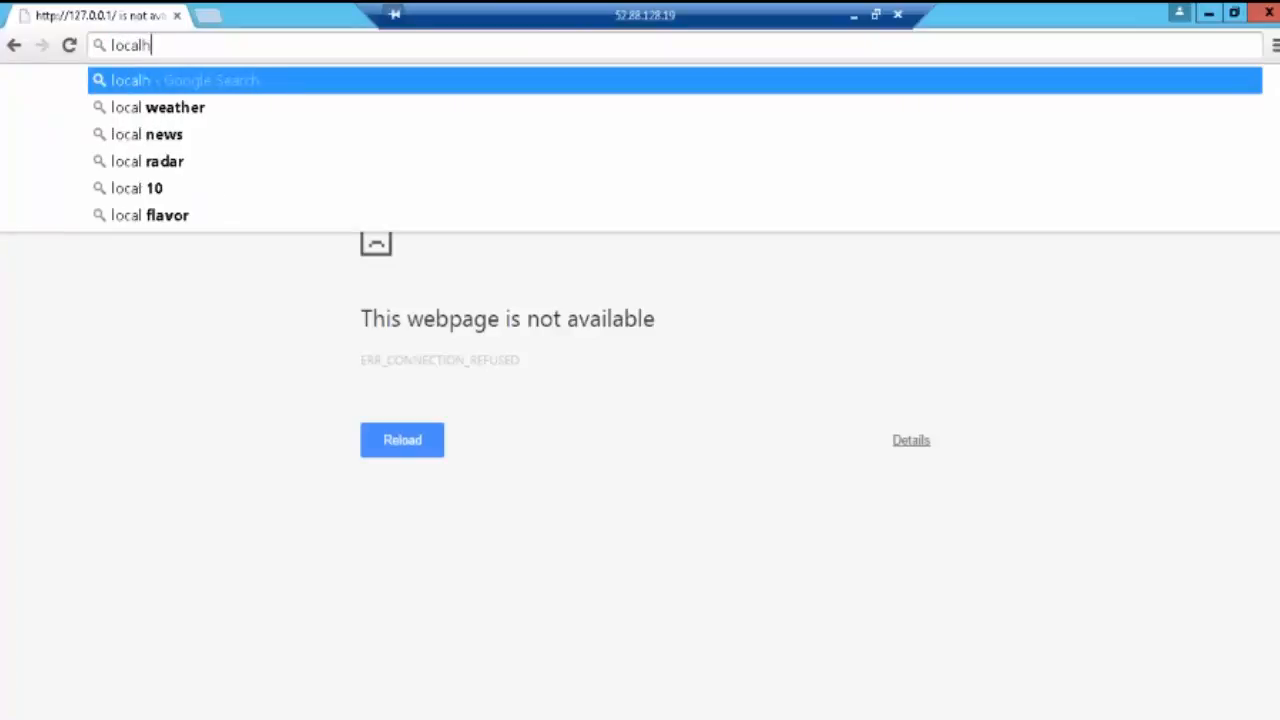
{"action": "type", "text": "ost"}
{"action": "key", "text": "Return"}
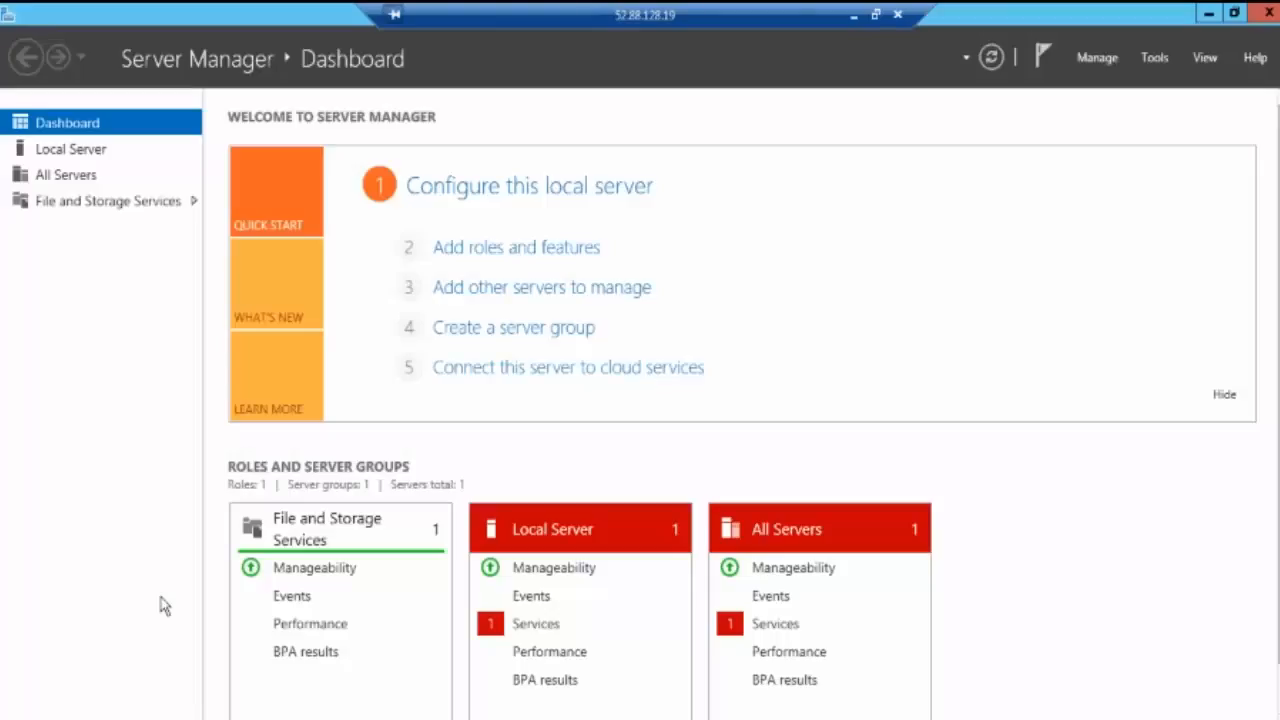
Step: Browse Server Manager's Local Server, File and Storage Services and Dashboard views, ending on All Servers
{"action": "left_click", "coordinate": [63, 155]}
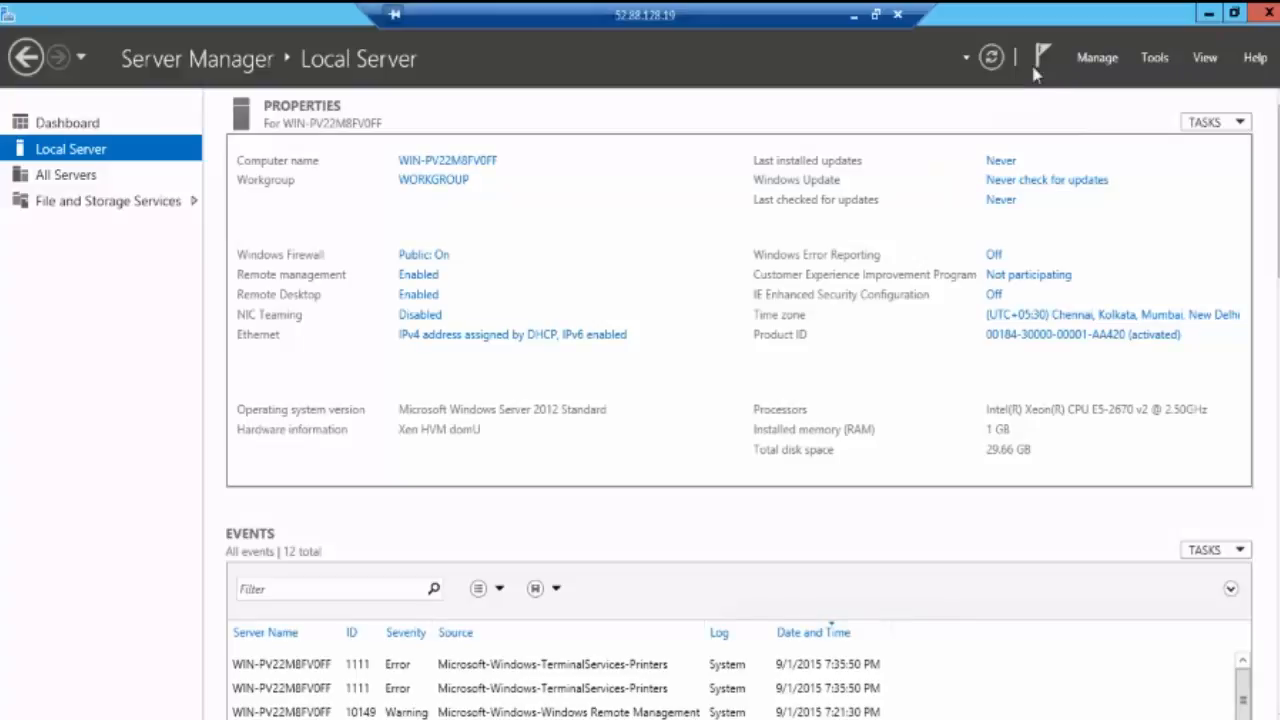
{"action": "left_click", "coordinate": [66, 176]}
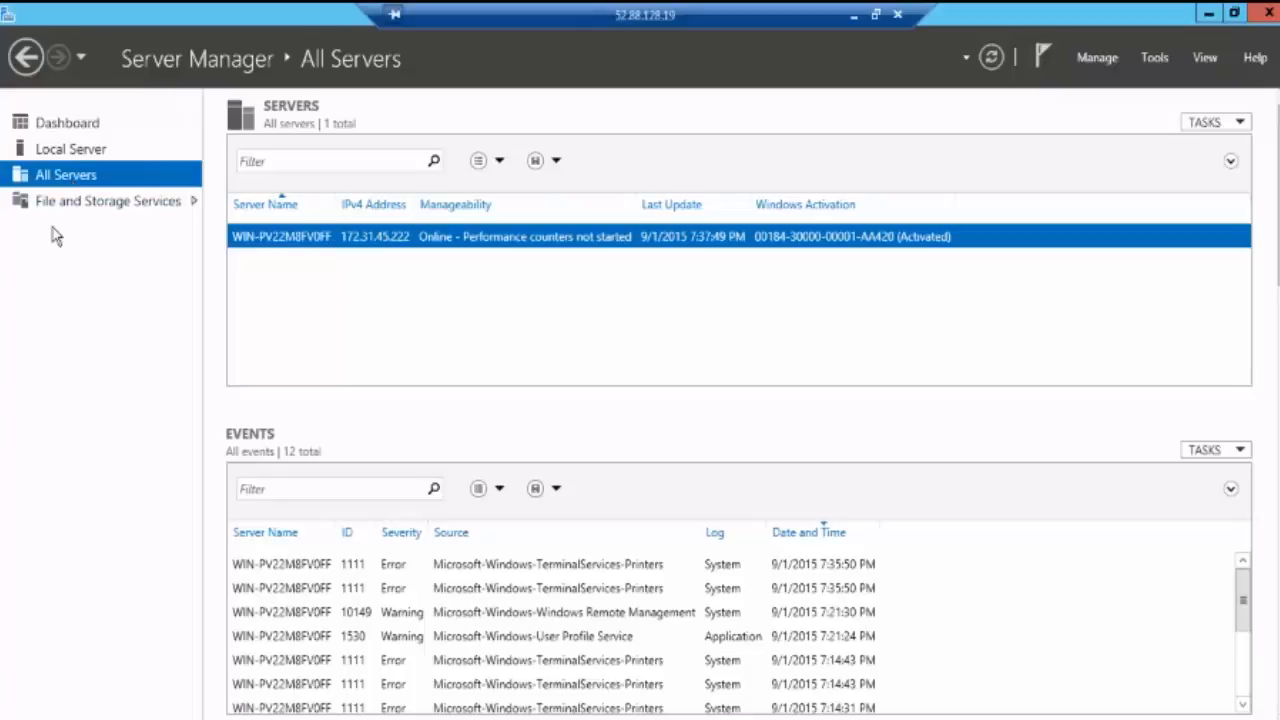
{"action": "left_click", "coordinate": [192, 204]}
{"action": "left_click", "coordinate": [20, 122]}
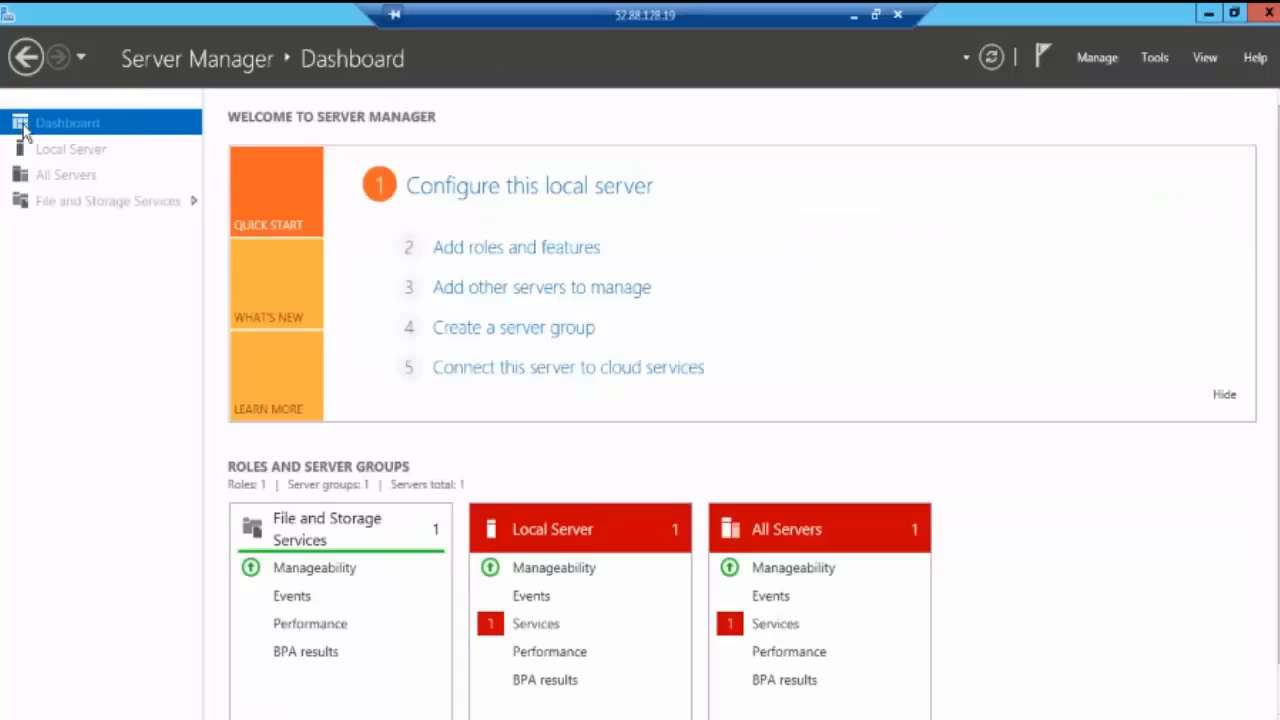
{"action": "left_click", "coordinate": [71, 155]}
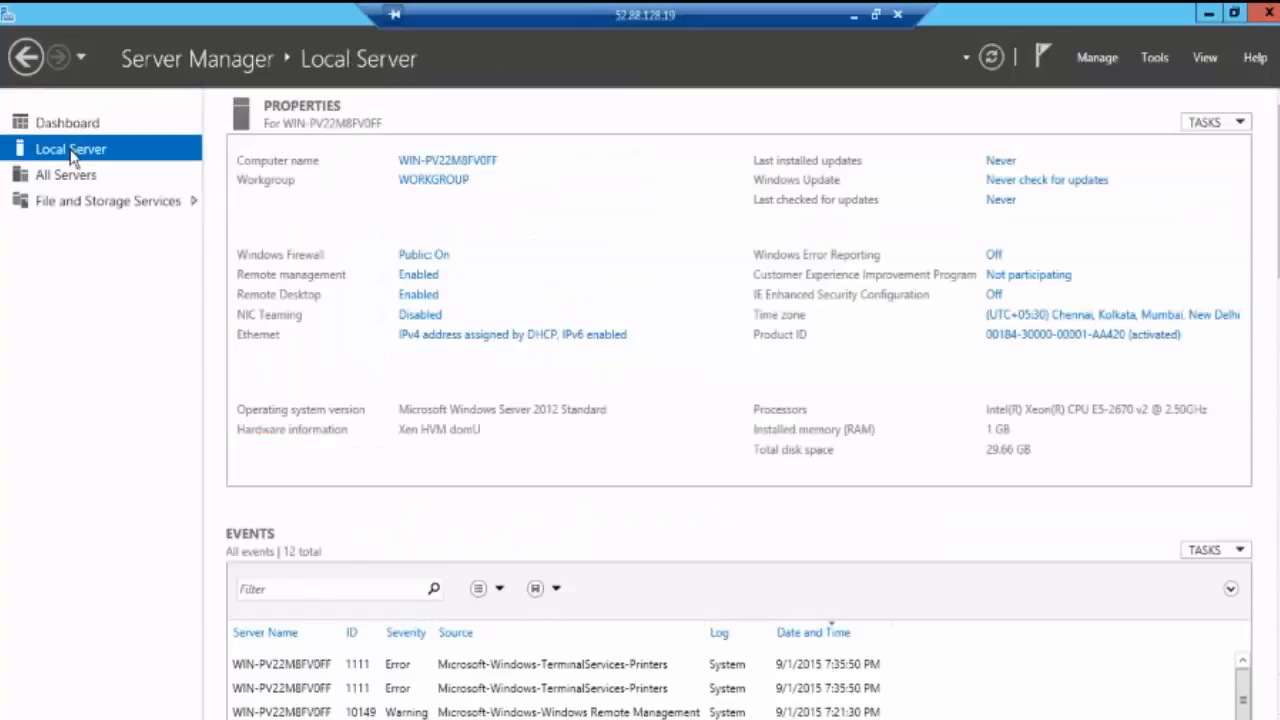
{"action": "left_click", "coordinate": [72, 180]}
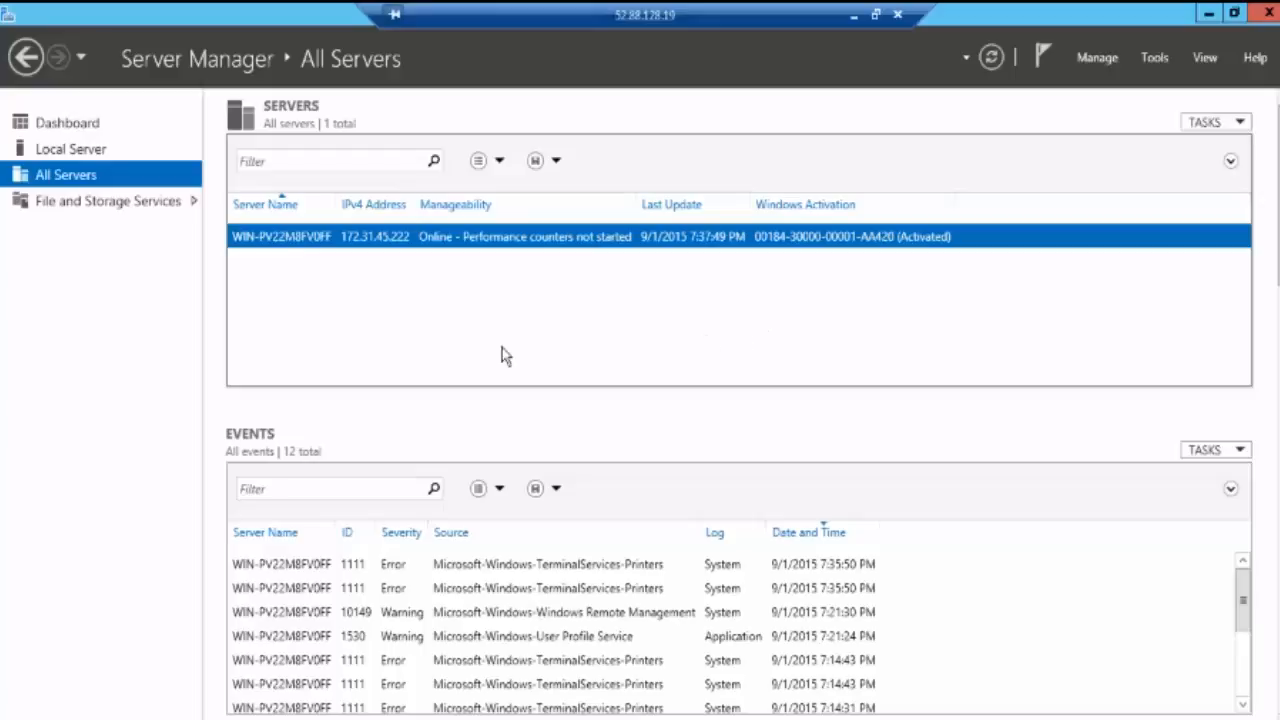
Step: Start the Add Roles and Features wizard and advance to the Server Roles list
{"action": "left_click", "coordinate": [67, 123]}
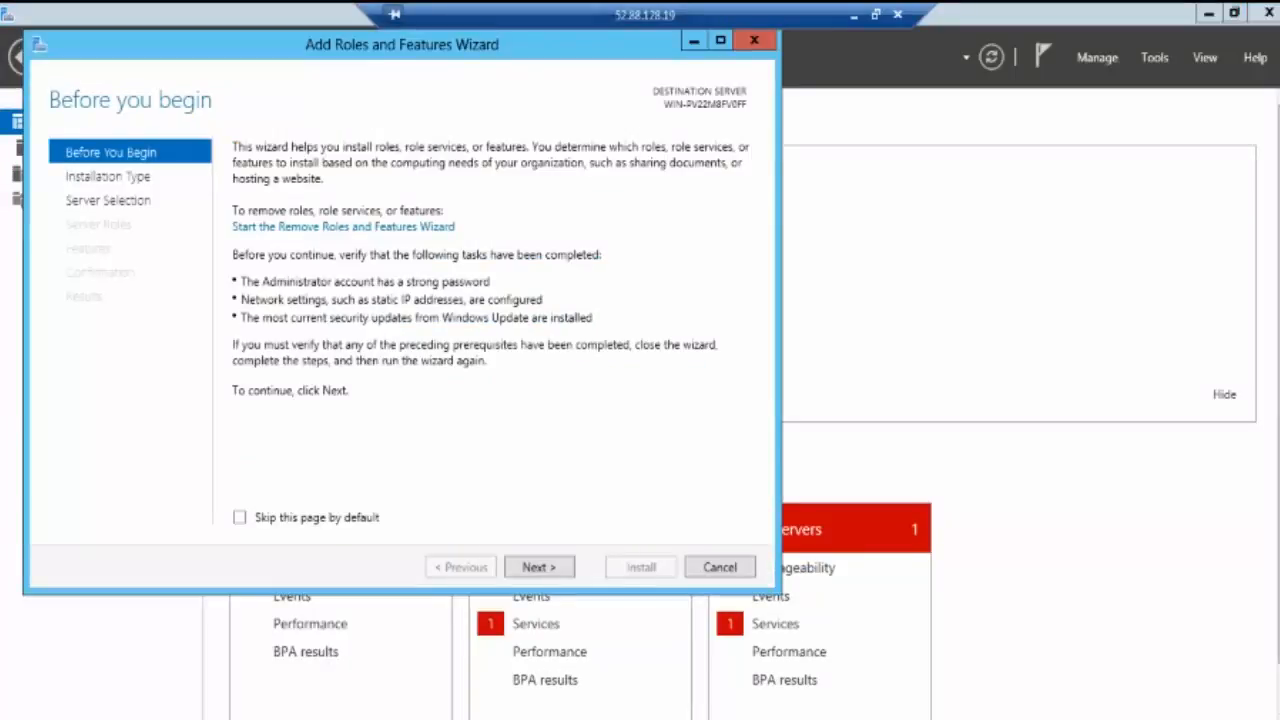
{"action": "left_click", "coordinate": [540, 568]}
{"action": "left_click", "coordinate": [540, 568]}
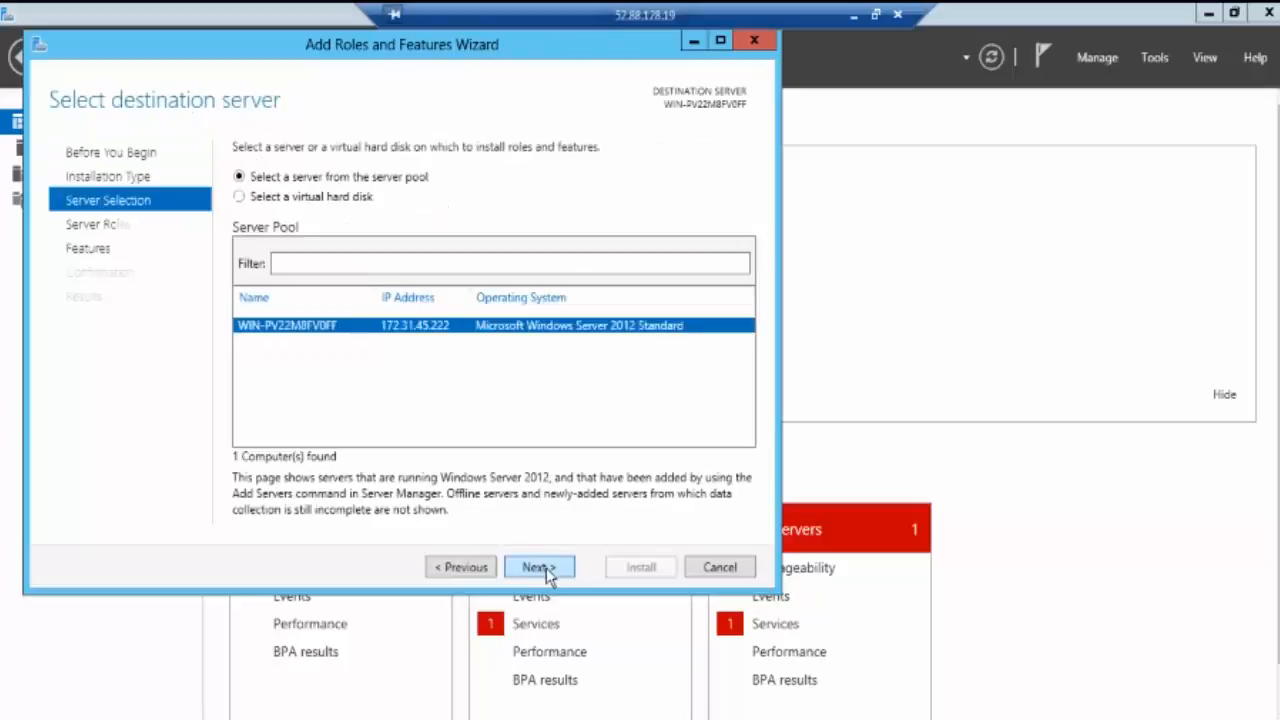
{"action": "left_click", "coordinate": [545, 568]}
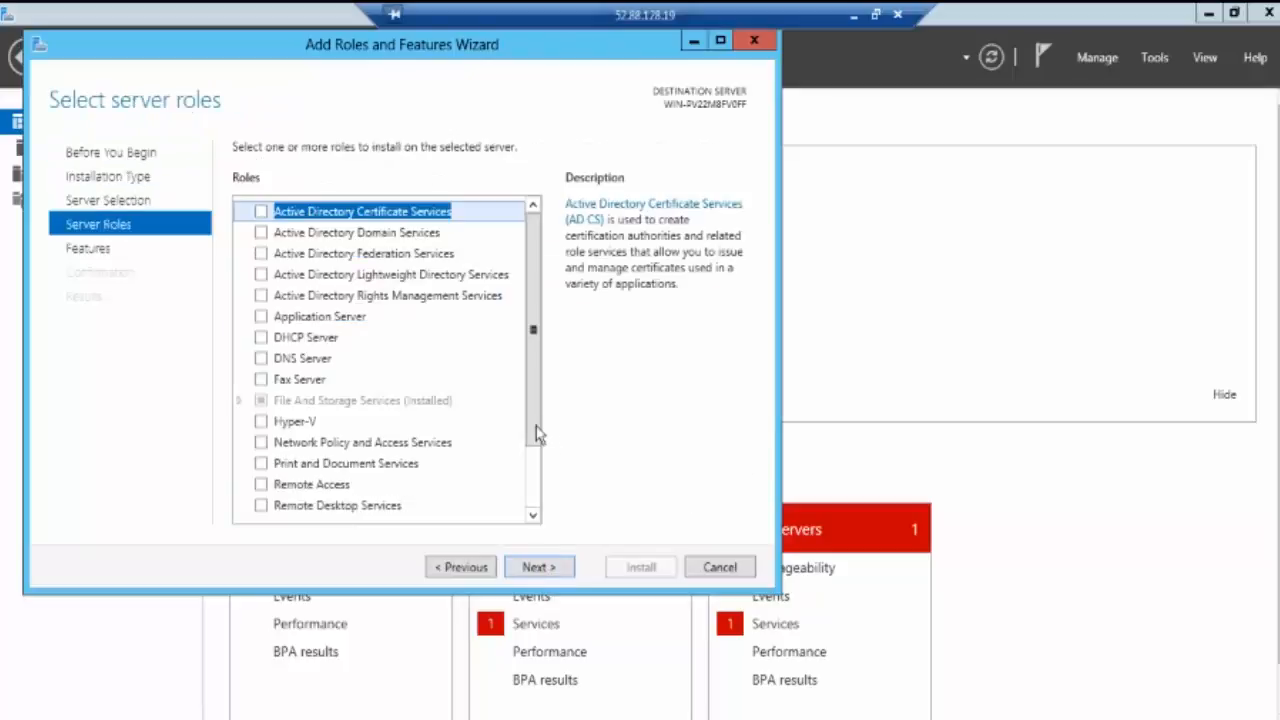
{"action": "scroll", "coordinate": [541, 505], "scroll_direction": "down", "scroll_amount": 2}
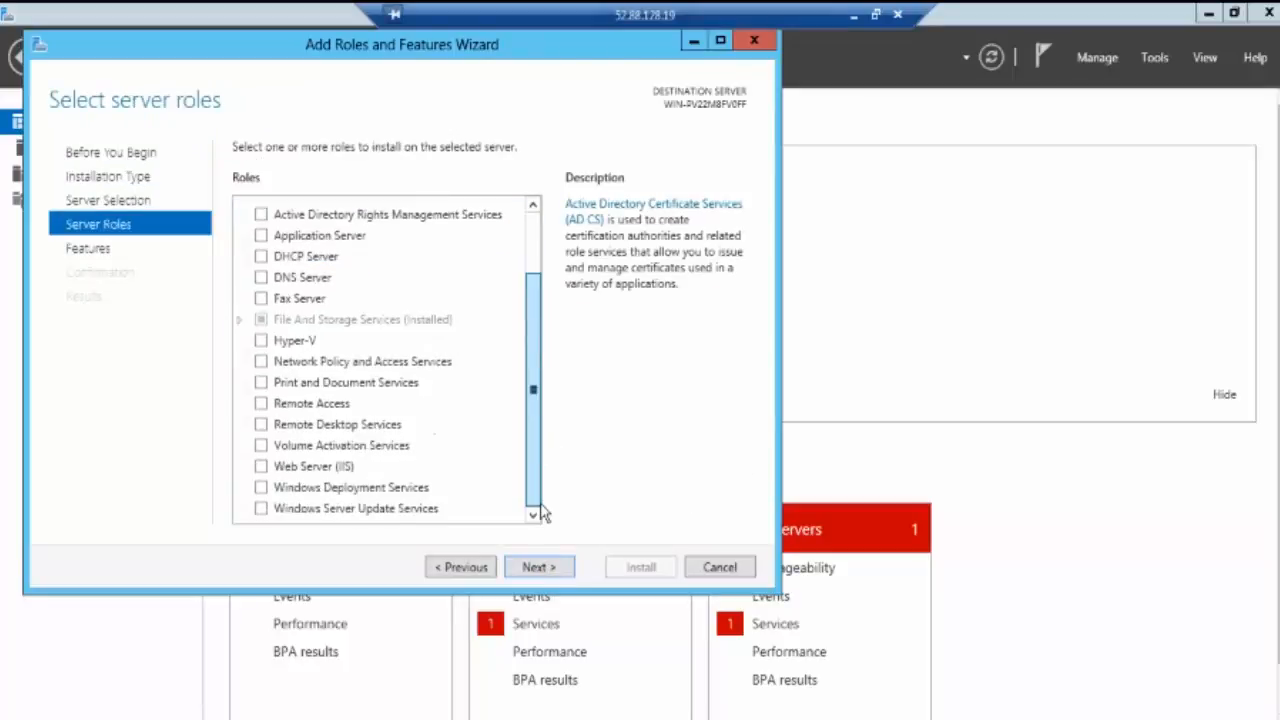
Step: Select Web Server (IIS) with its management tools, keep the defaults, and install
{"action": "left_click", "coordinate": [261, 466]}
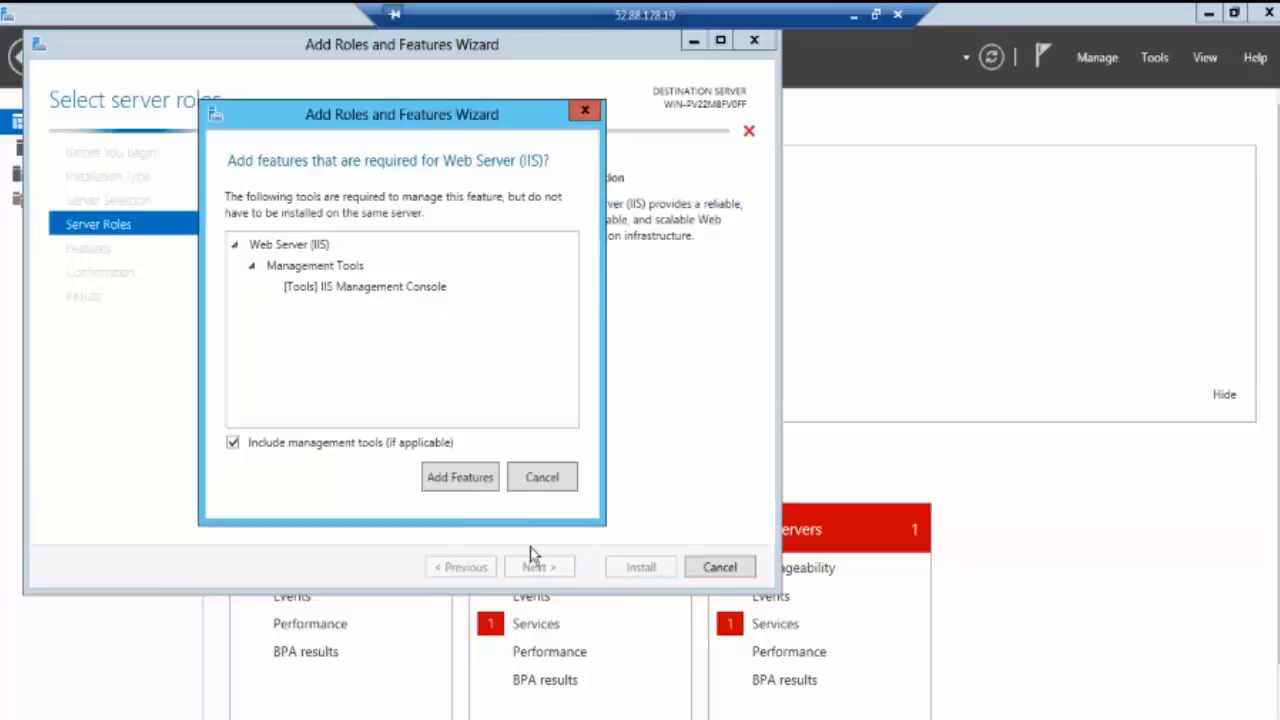
{"action": "left_click", "coordinate": [459, 481]}
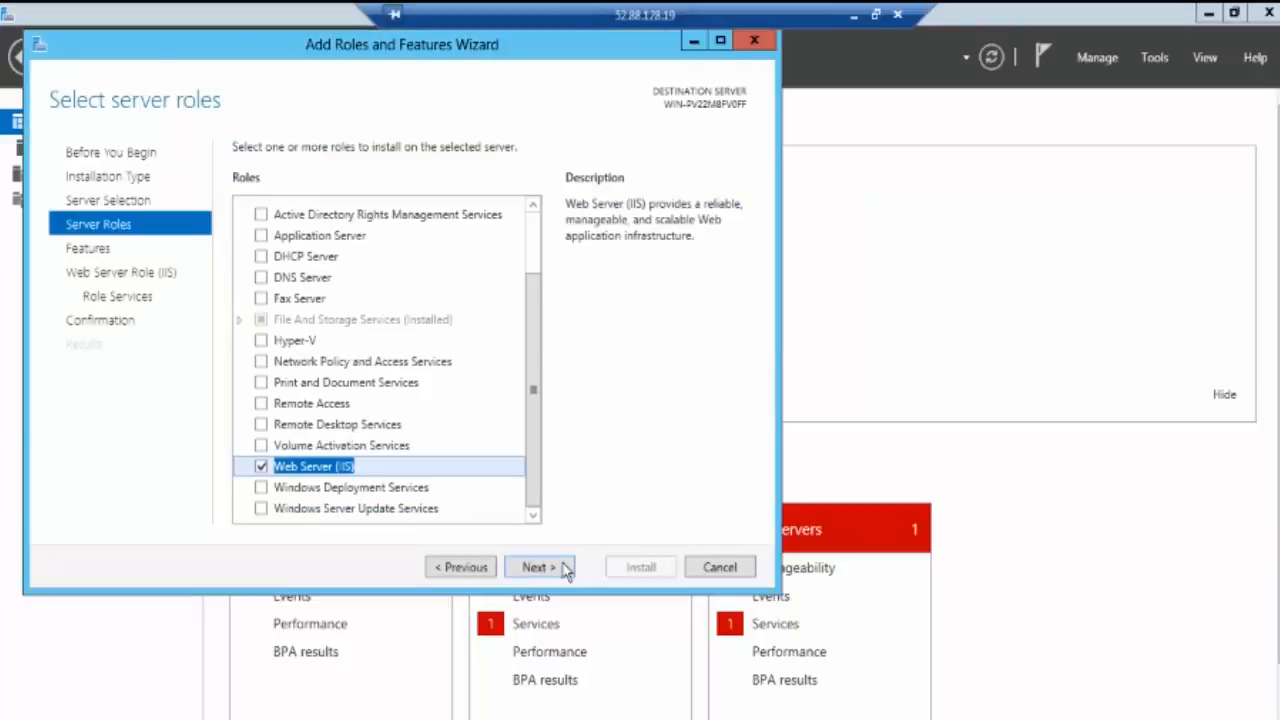
{"action": "left_click", "coordinate": [570, 572]}
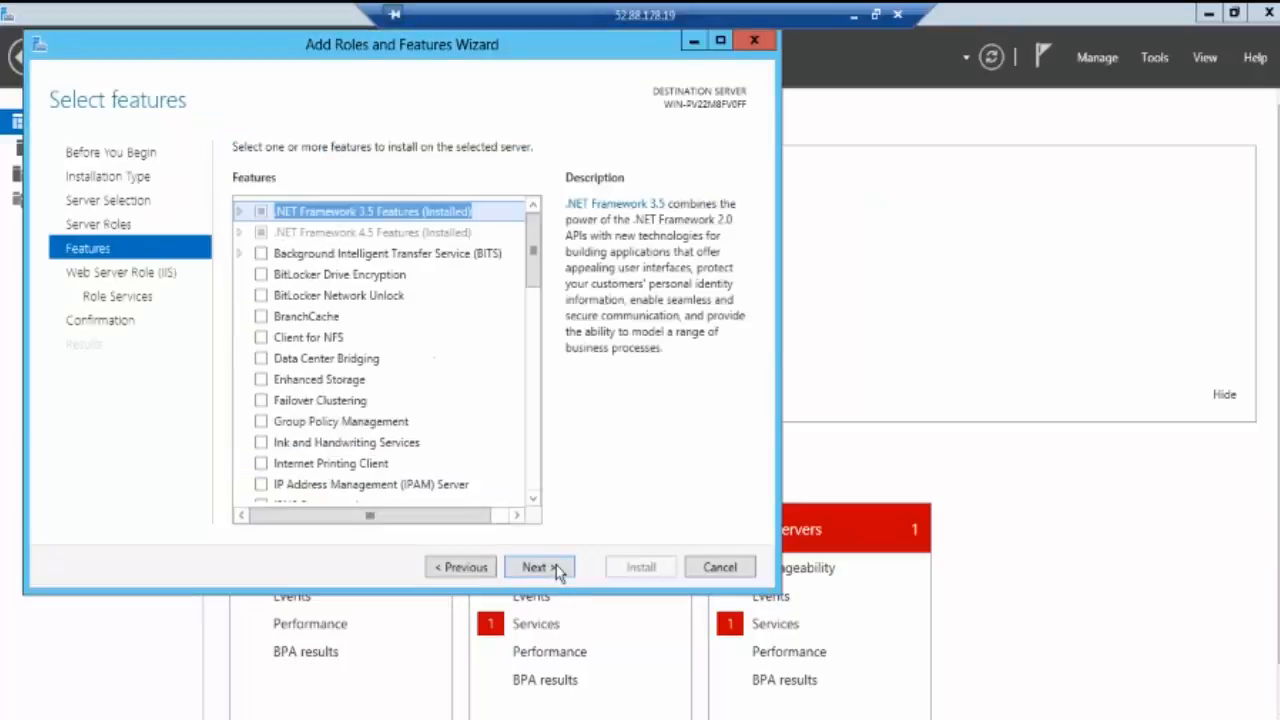
{"action": "left_click", "coordinate": [560, 570]}
{"action": "left_click", "coordinate": [557, 570]}
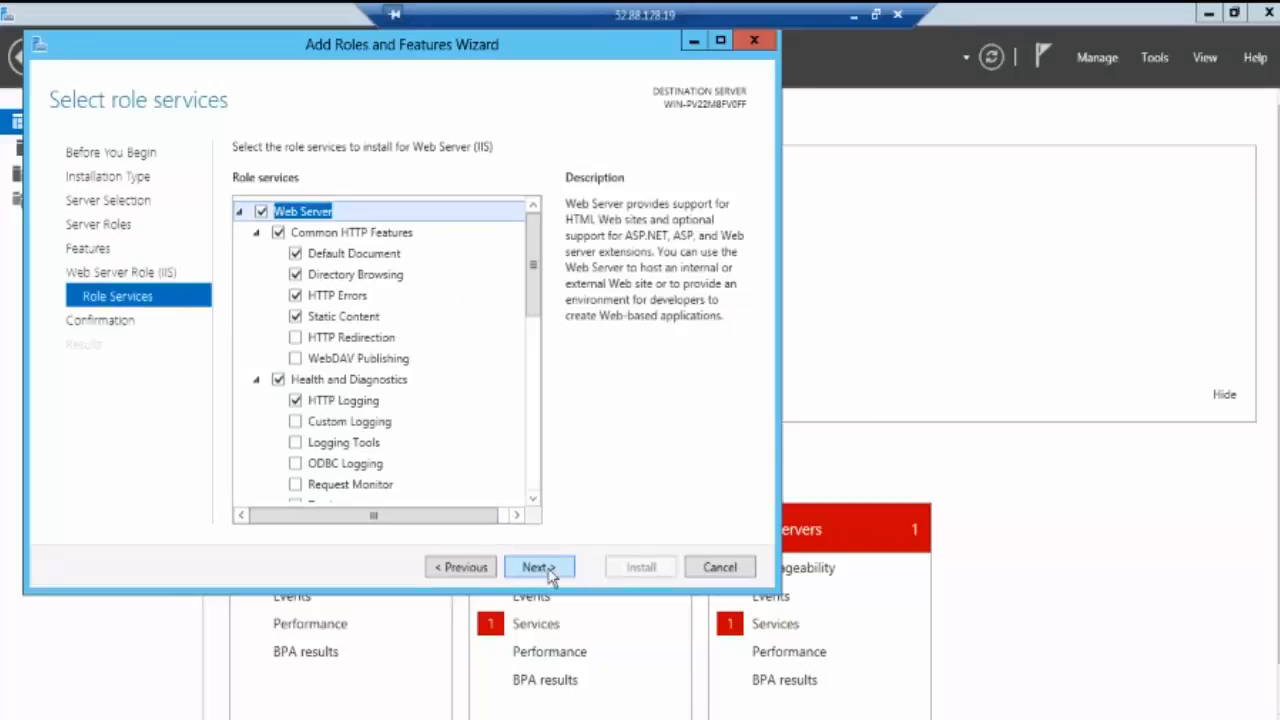
{"action": "left_click", "coordinate": [548, 572]}
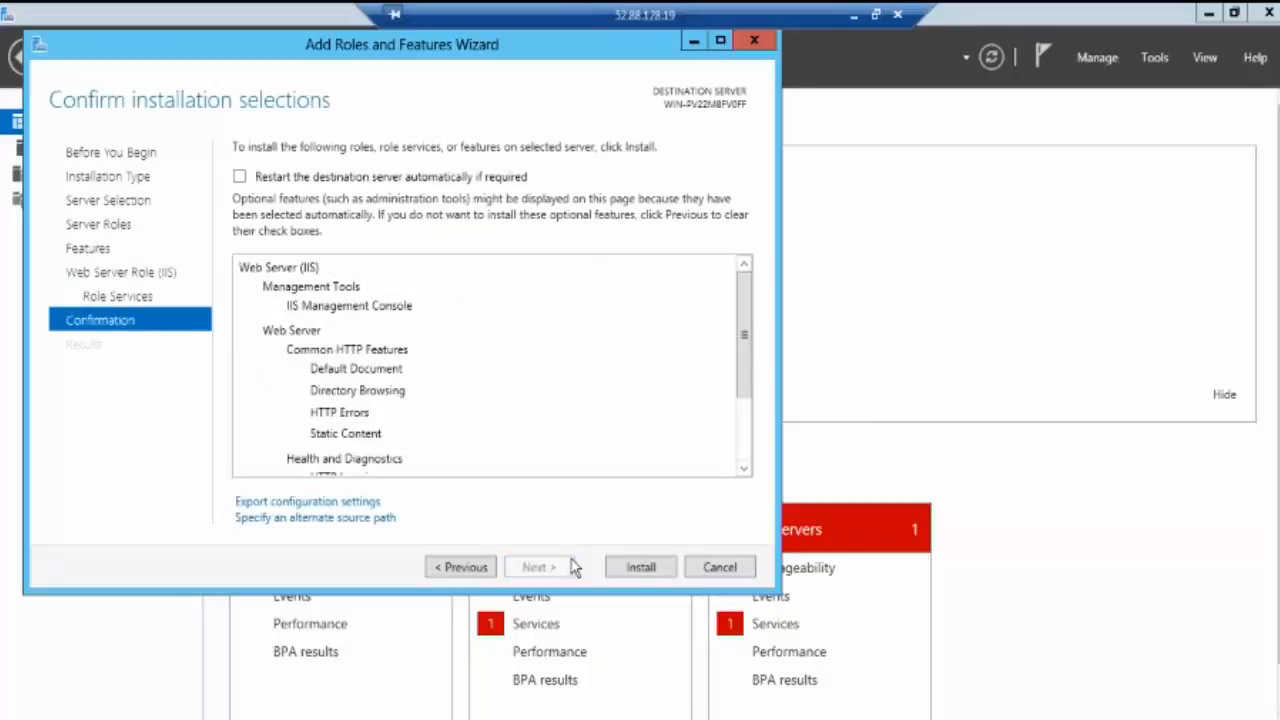
{"action": "left_click", "coordinate": [640, 569]}
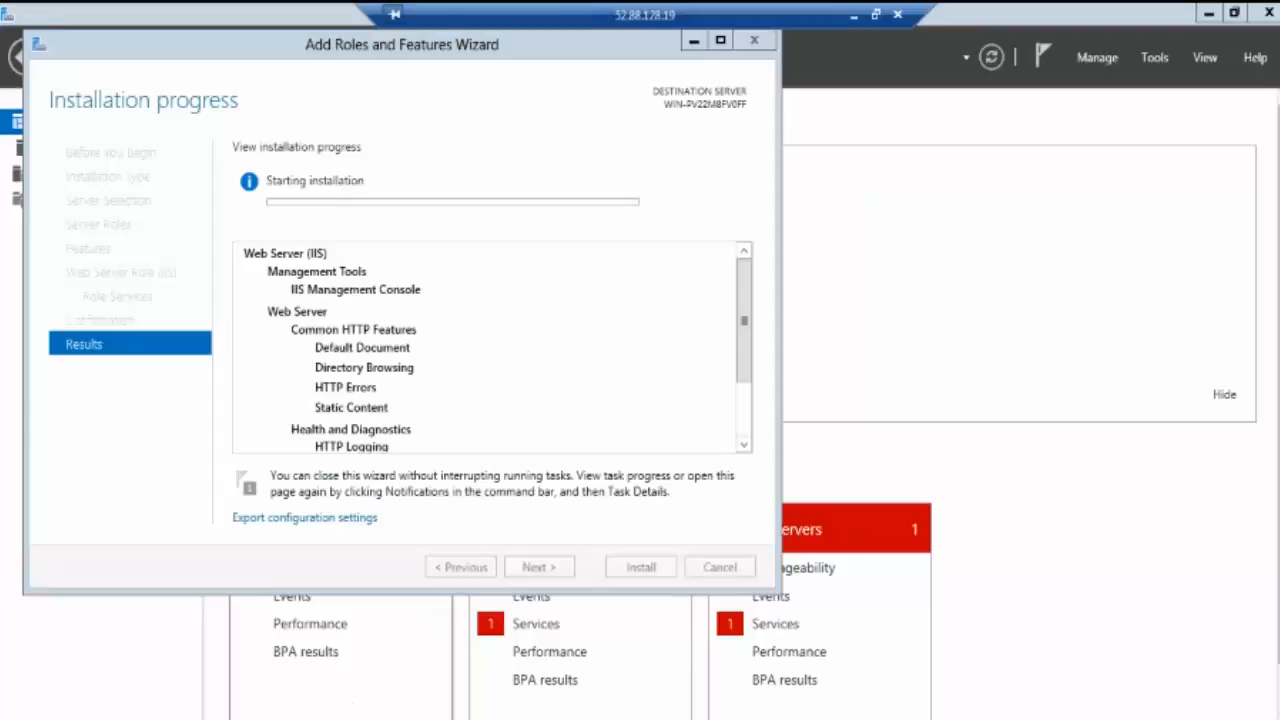
Step: Open Local Disk (C:) in File Explorer, check the IIS install progress, and return
{"action": "key", "text": "super+e"}
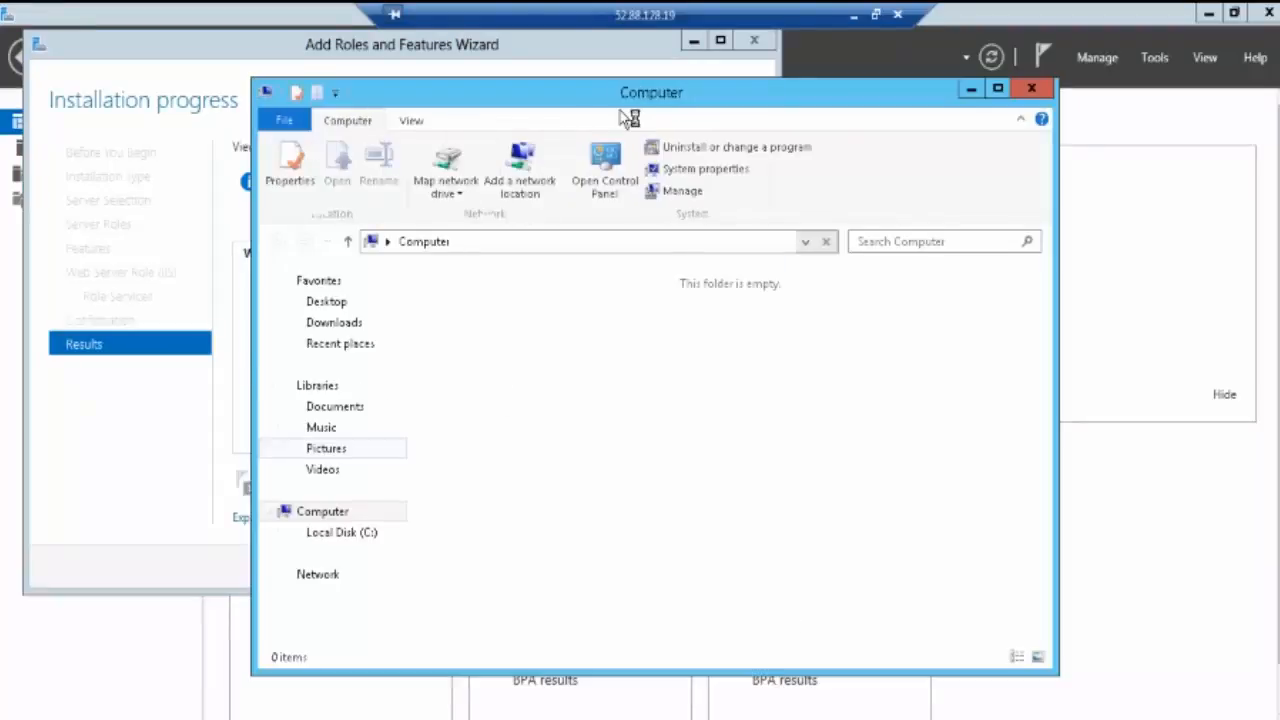
{"action": "double_click", "coordinate": [627, 95]}
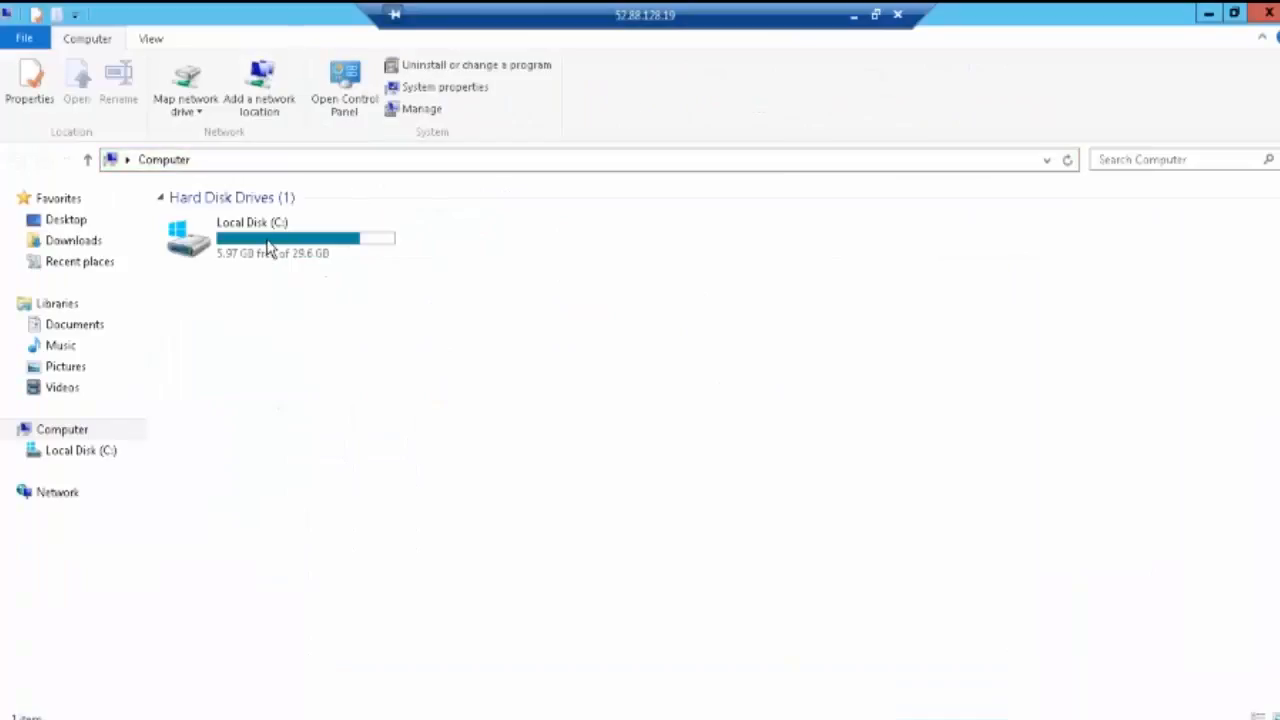
{"action": "double_click", "coordinate": [270, 250]}
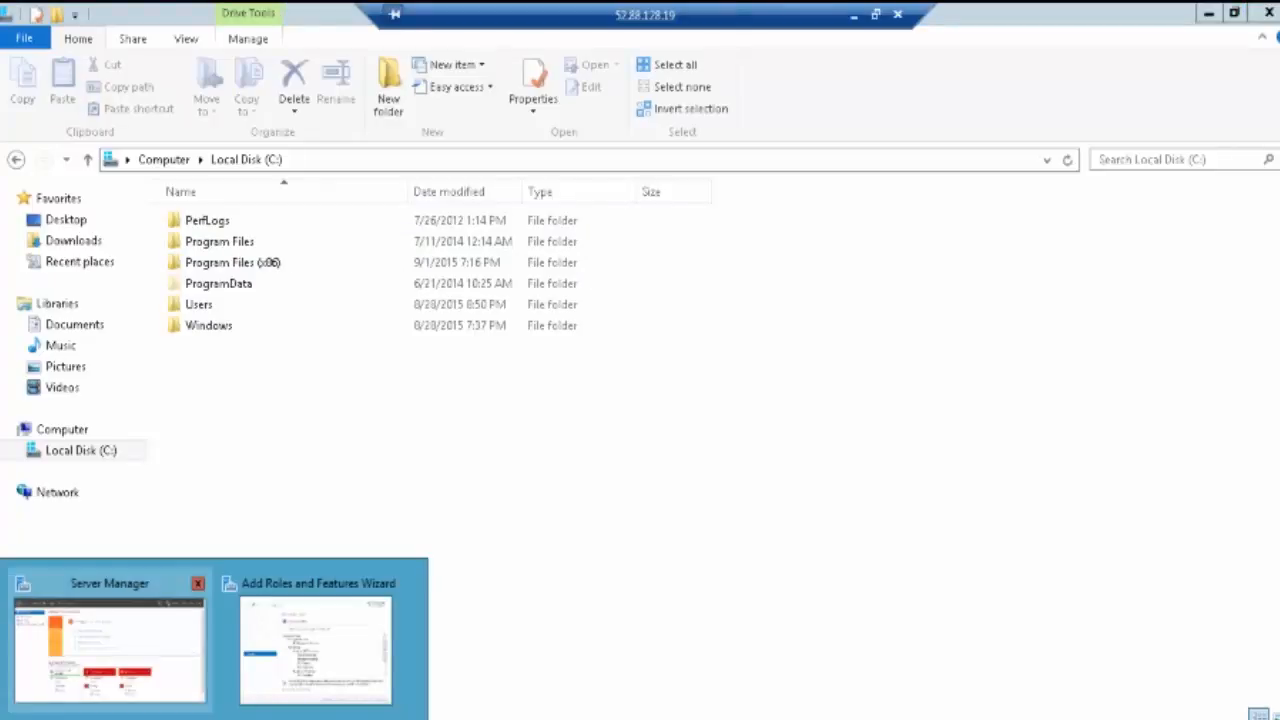
{"action": "left_click", "coordinate": [320, 643]}
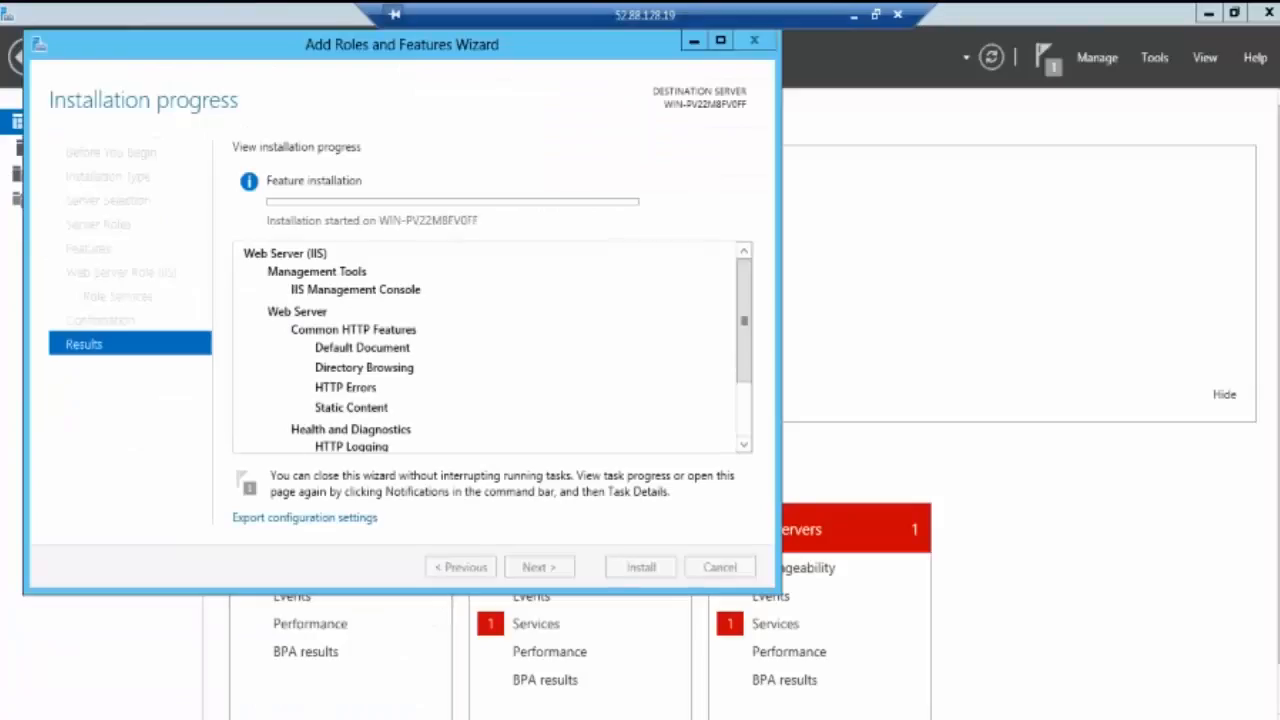
{"action": "mouse_move", "coordinate": [297, 672]}
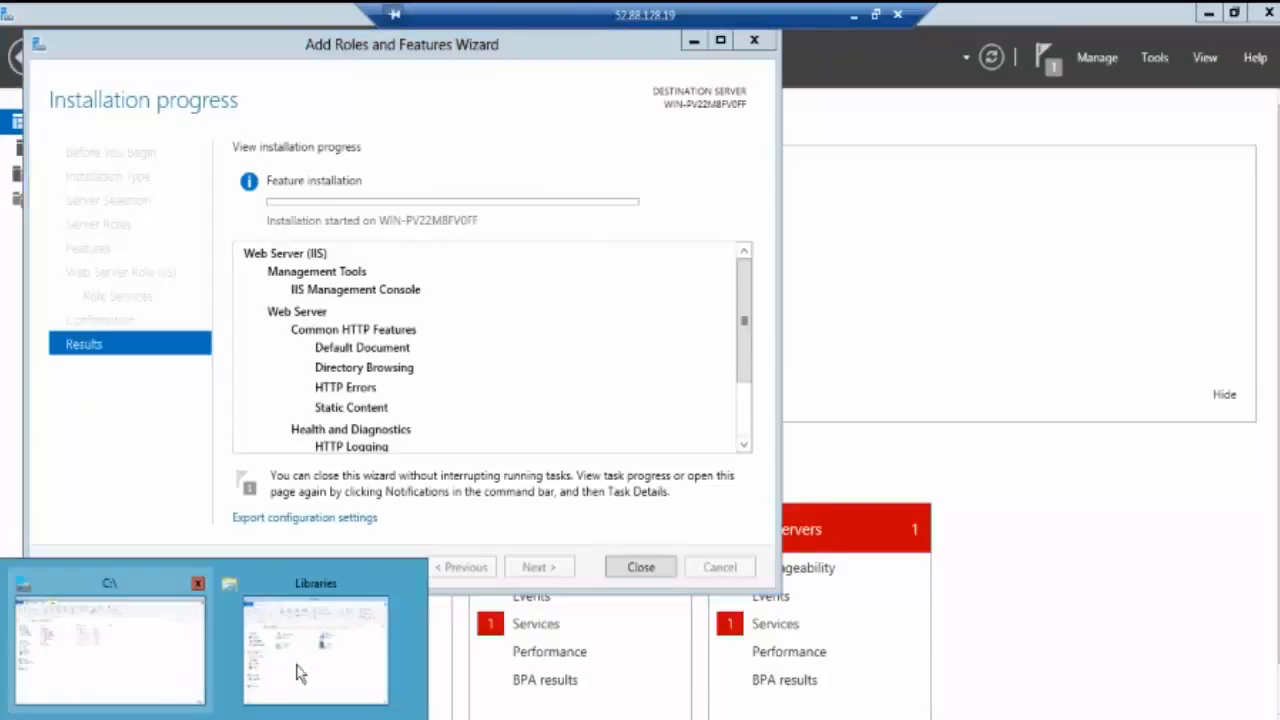
{"action": "left_click", "coordinate": [150, 672]}
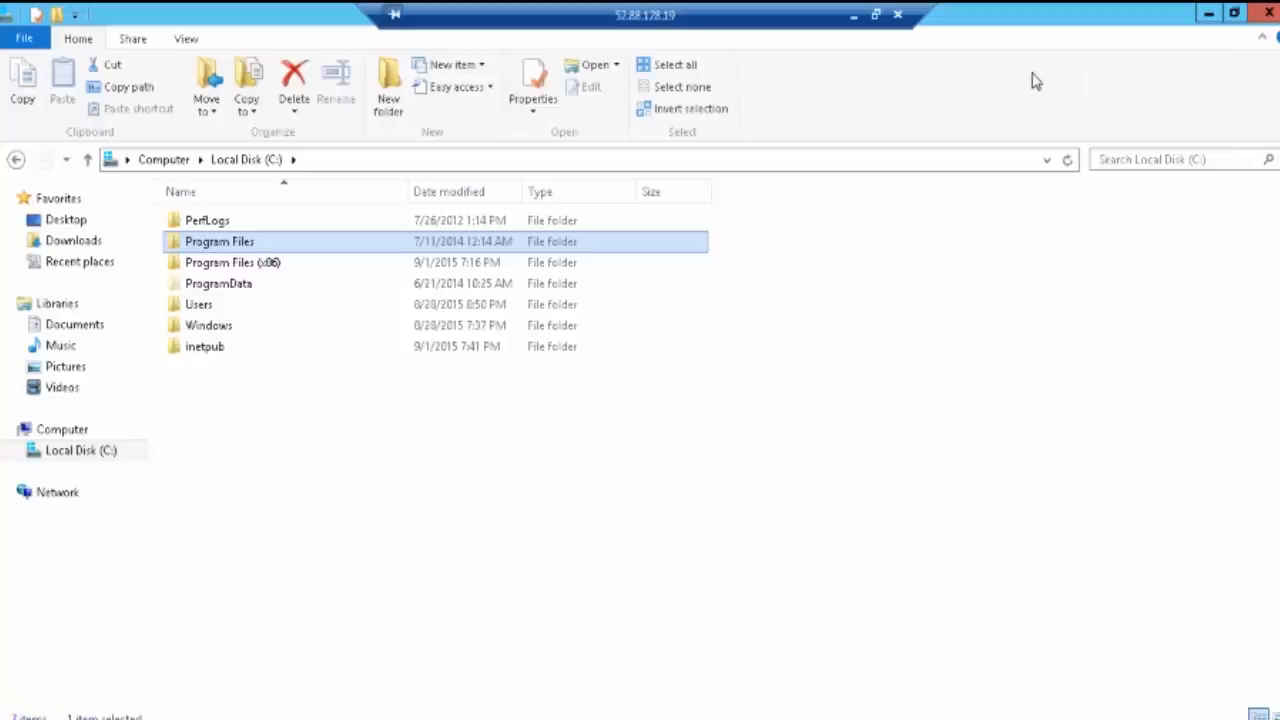
Step: Open C:\inetpub\wwwroot\iisstart.htm in Notepad
{"action": "double_click", "coordinate": [208, 347]}
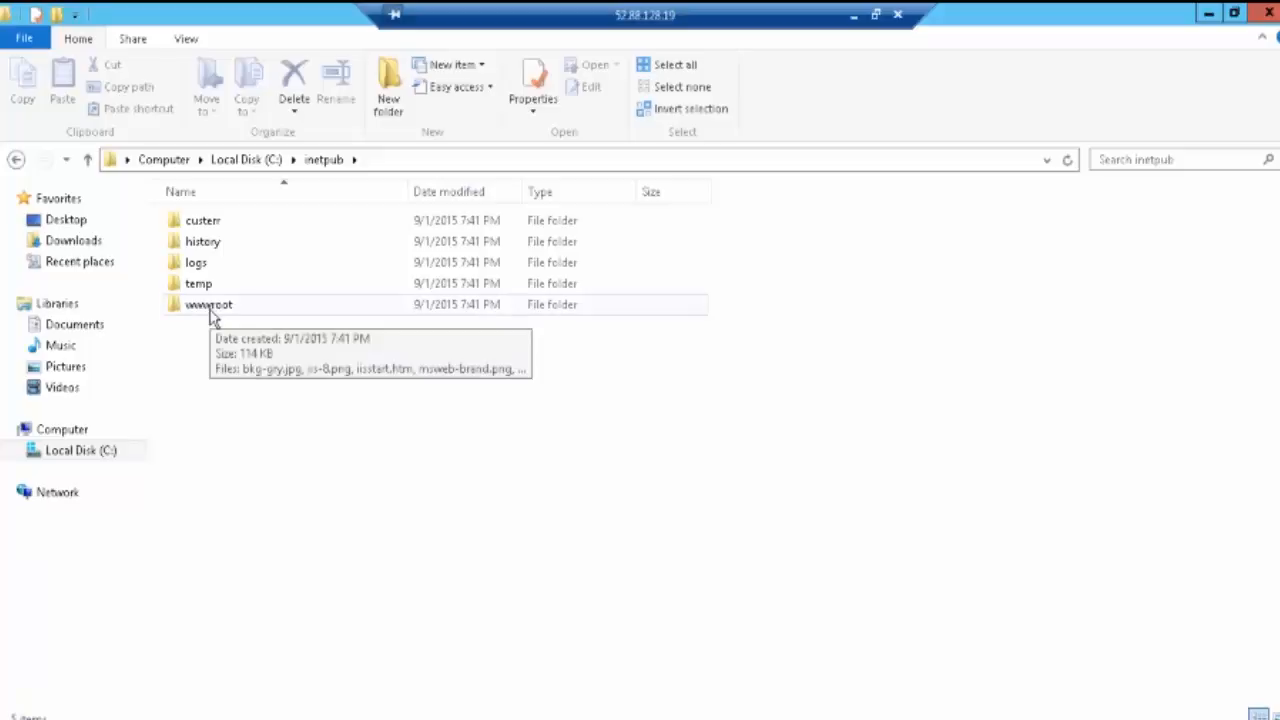
{"action": "double_click", "coordinate": [210, 305]}
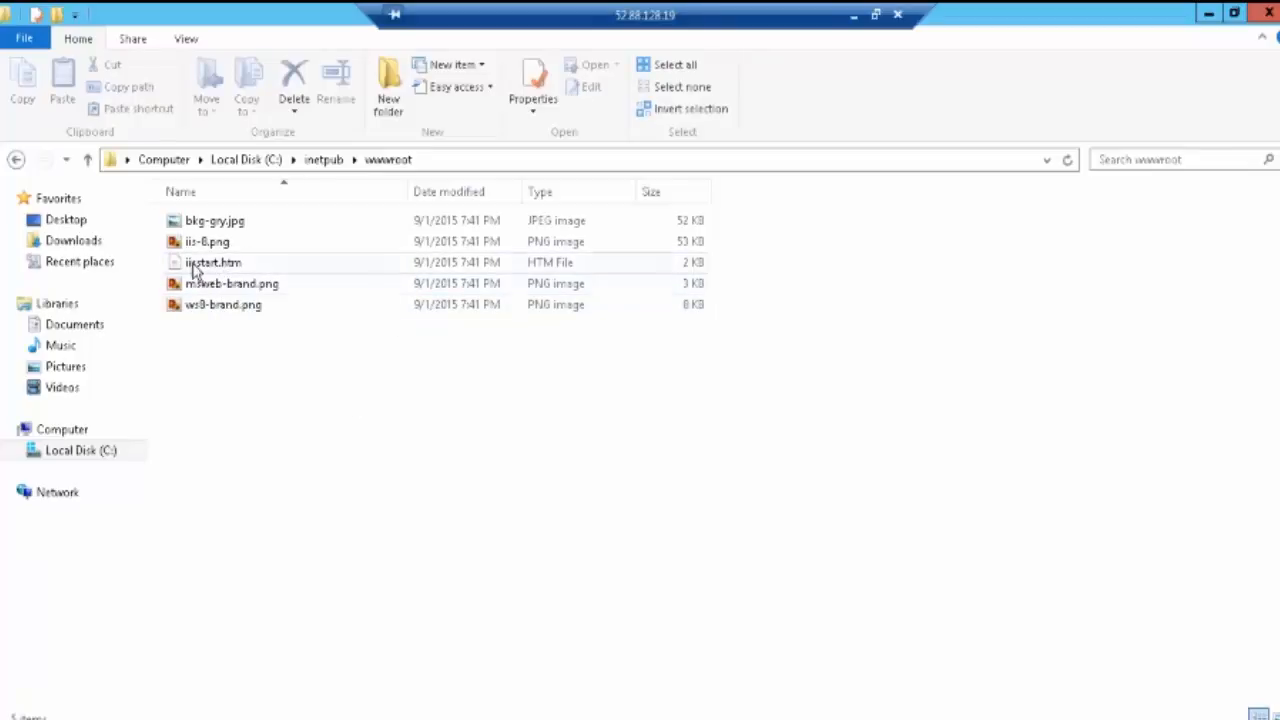
{"action": "right_click", "coordinate": [193, 266]}
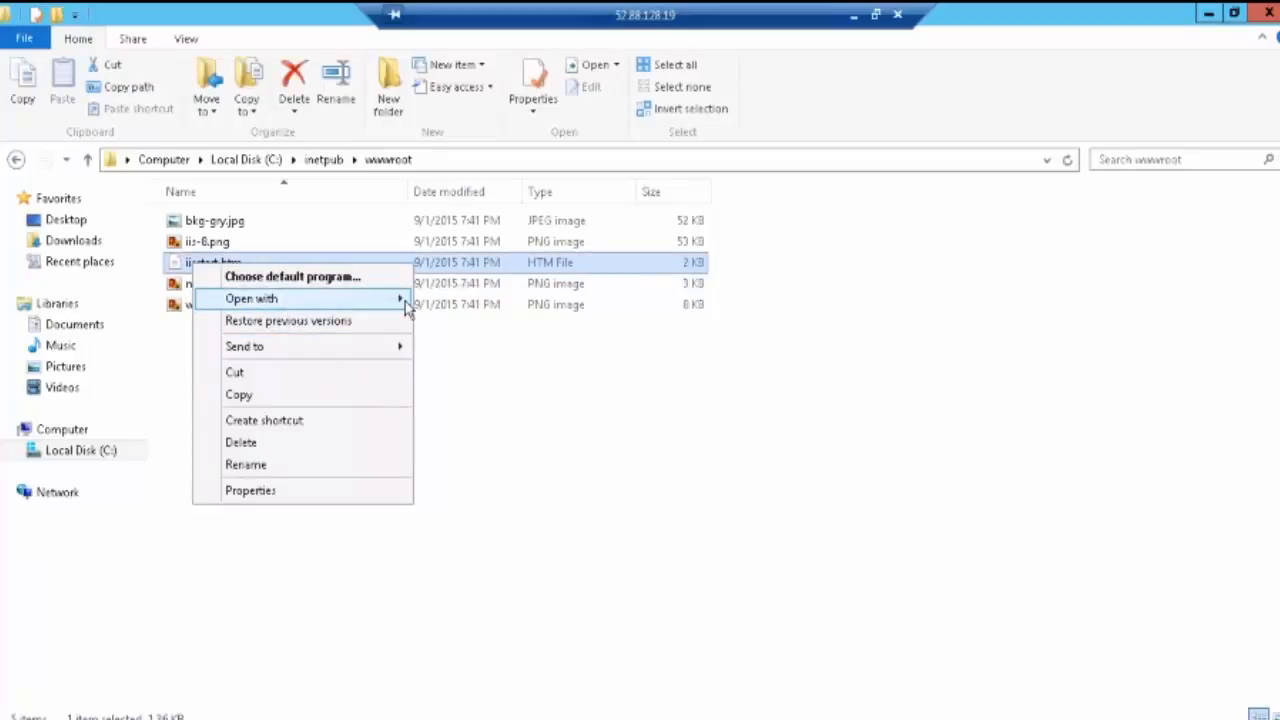
{"action": "mouse_move", "coordinate": [400, 300]}
{"action": "left_click", "coordinate": [455, 343]}
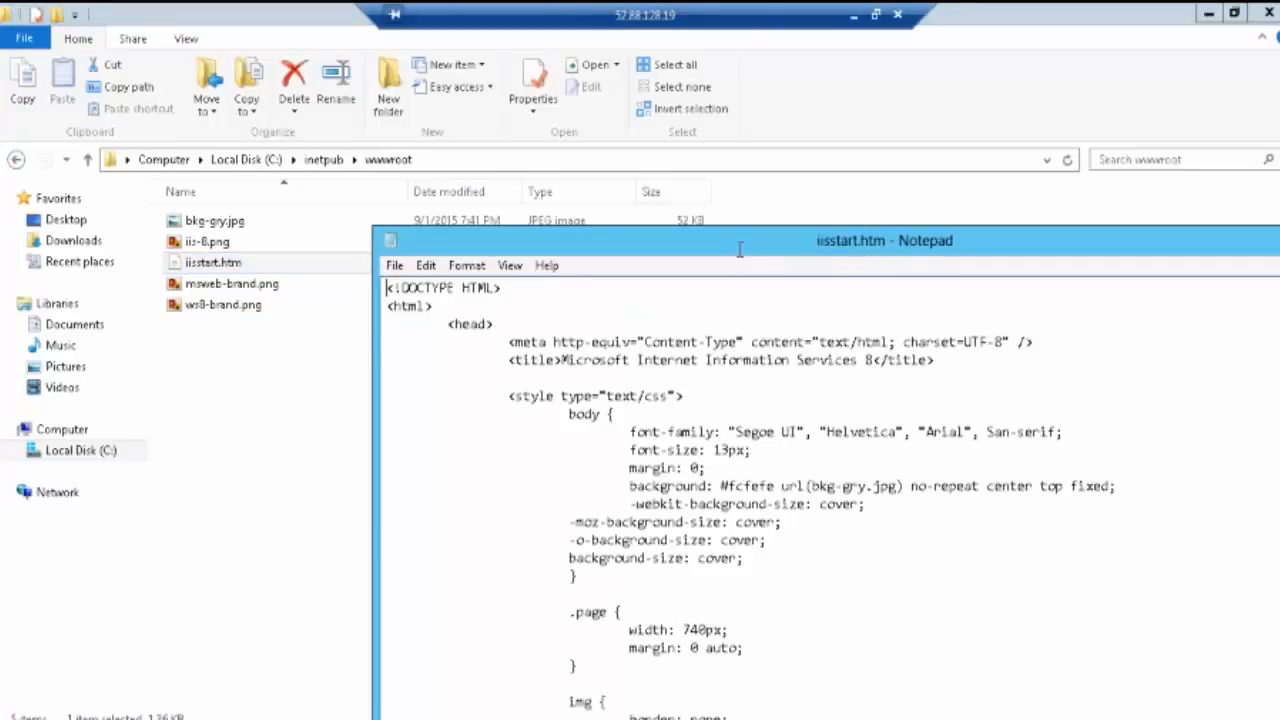
Step: Maximize Notepad and type a 'This is … Web Server........!' greeting in the branding div
{"action": "left_click_drag", "start_coordinate": [738, 250], "coordinate": [704, 241]}
{"action": "double_click", "coordinate": [703, 236]}
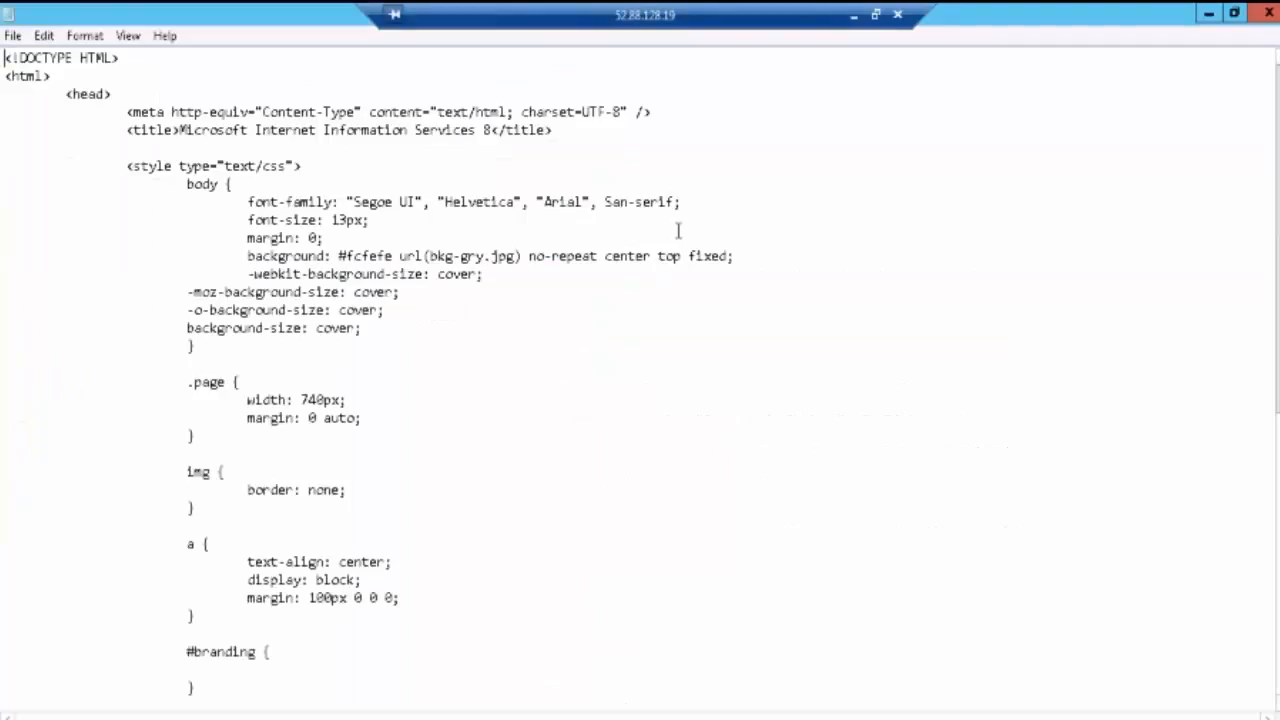
{"action": "scroll", "coordinate": [286, 289], "scroll_direction": "down", "scroll_amount": 3}
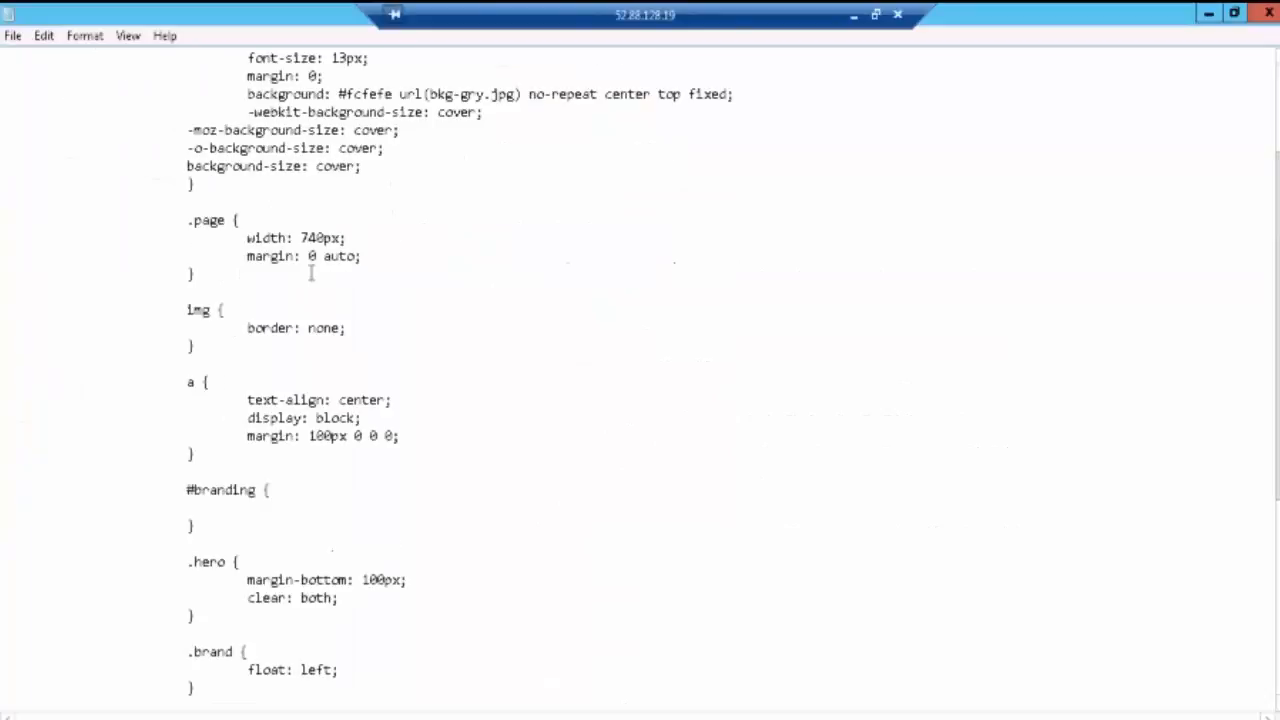
{"action": "scroll", "coordinate": [300, 280], "scroll_direction": "down", "scroll_amount": 4}
{"action": "scroll", "coordinate": [303, 269], "scroll_direction": "down", "scroll_amount": 1}
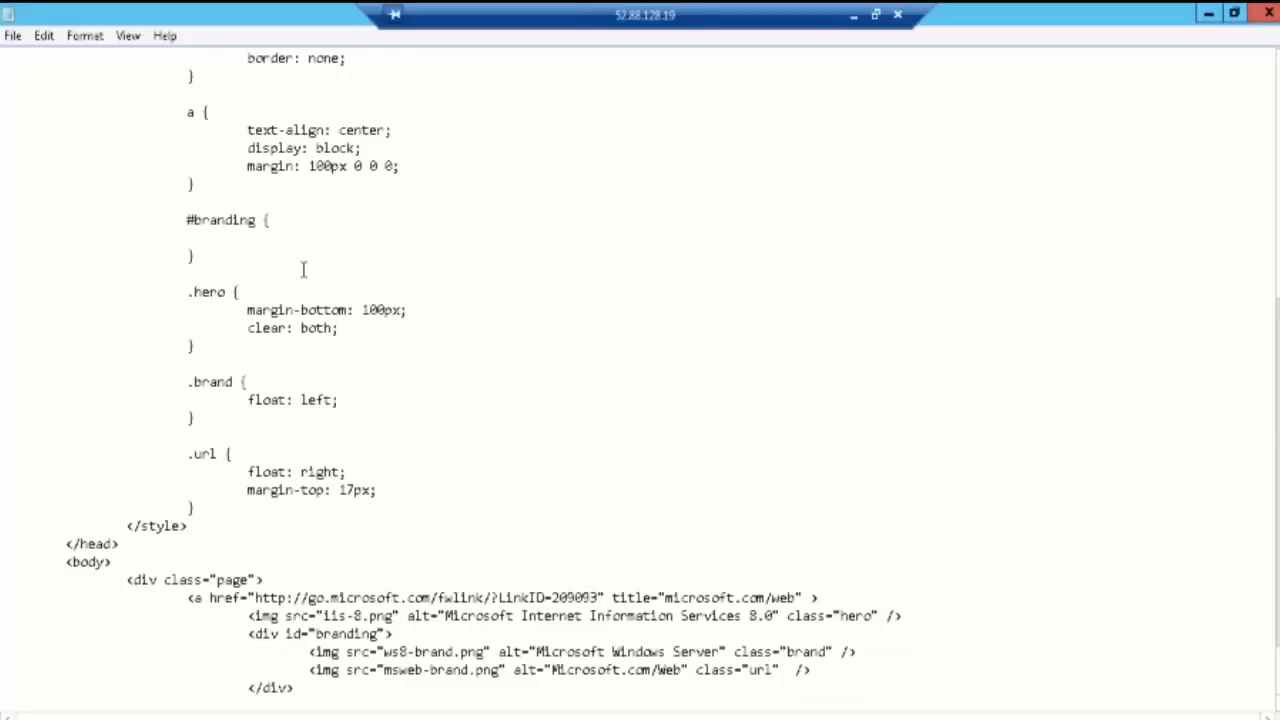
{"action": "scroll", "coordinate": [303, 269], "scroll_direction": "down", "scroll_amount": 1}
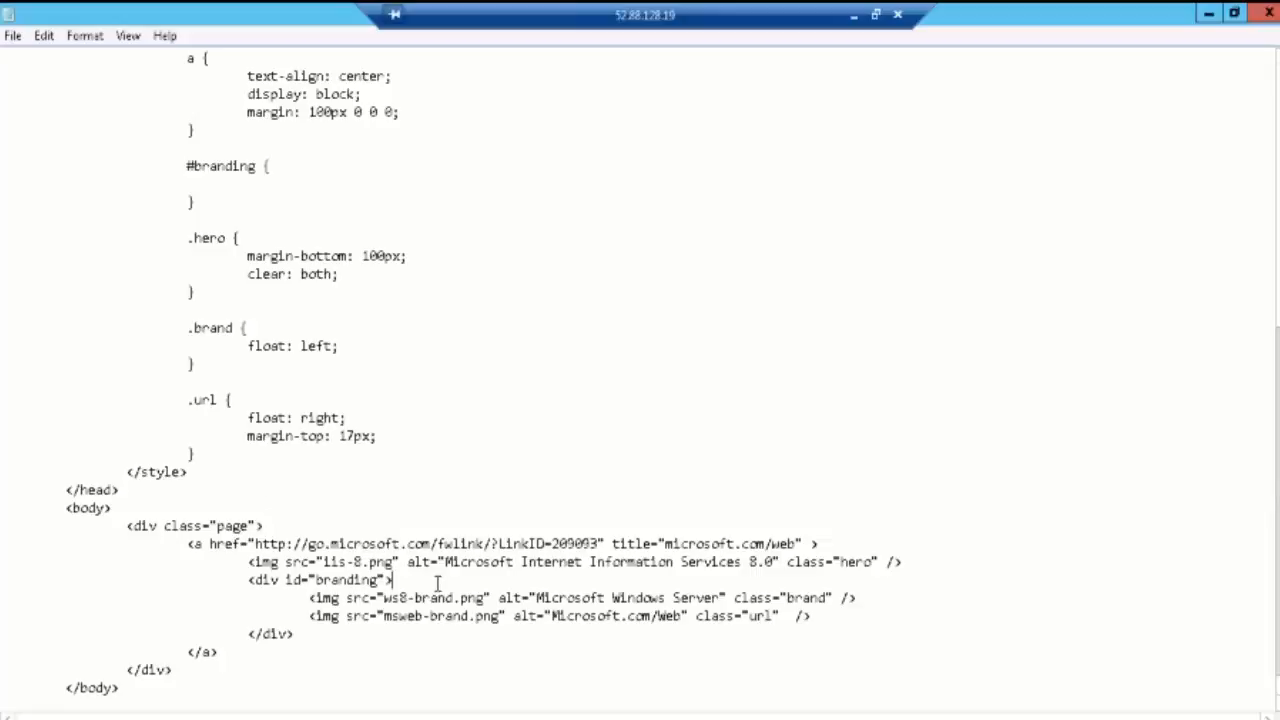
{"action": "type", "text": "This is Shansh"}
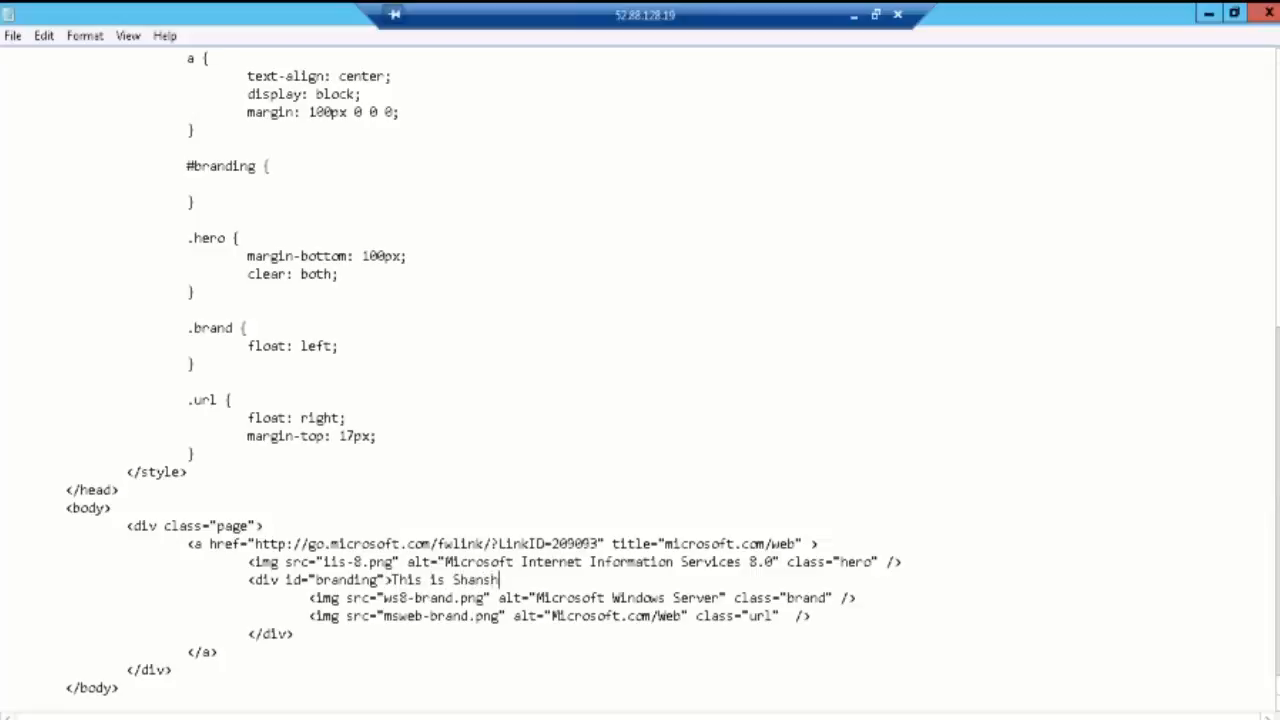
{"action": "key", "text": "BackSpace"}
{"action": "key", "text": "BackSpace"}
{"action": "key", "text": "BackSpace"}
{"action": "type", "text": "shank Web Server"}
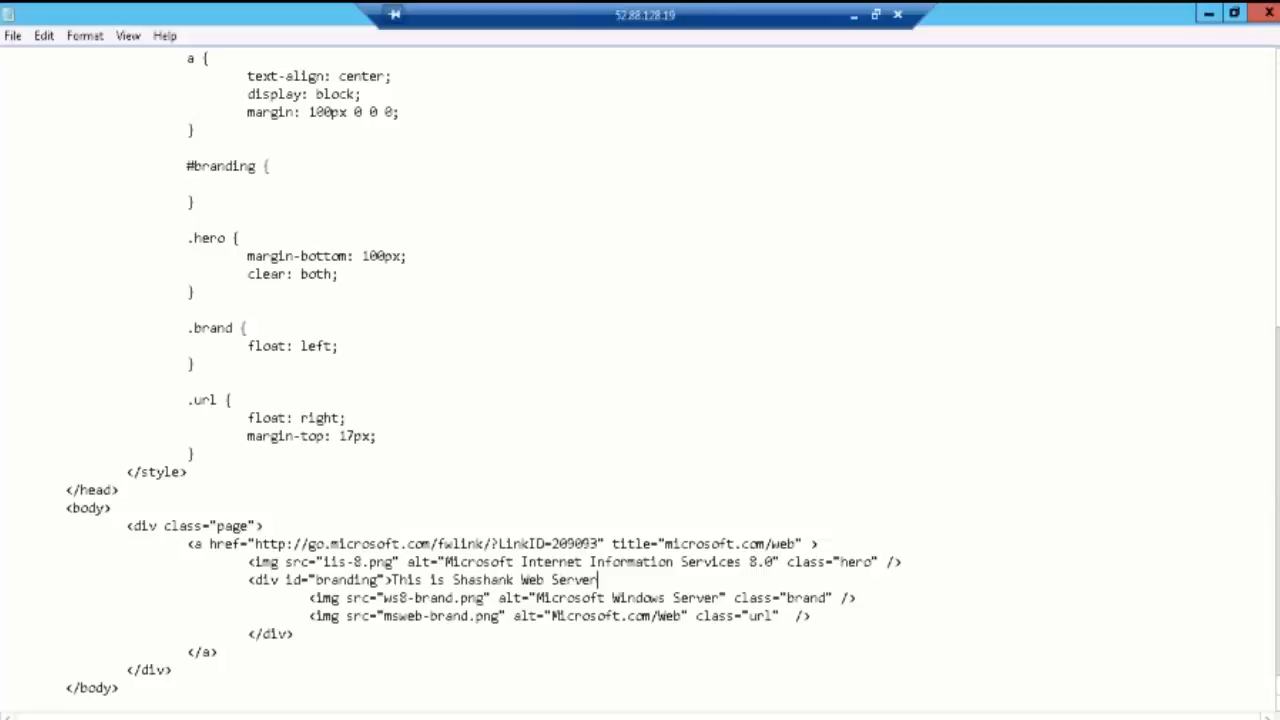
{"action": "type", "text": "........!"}
{"action": "key", "text": "shift+Home"}
{"action": "key", "text": "ctrl+c"}
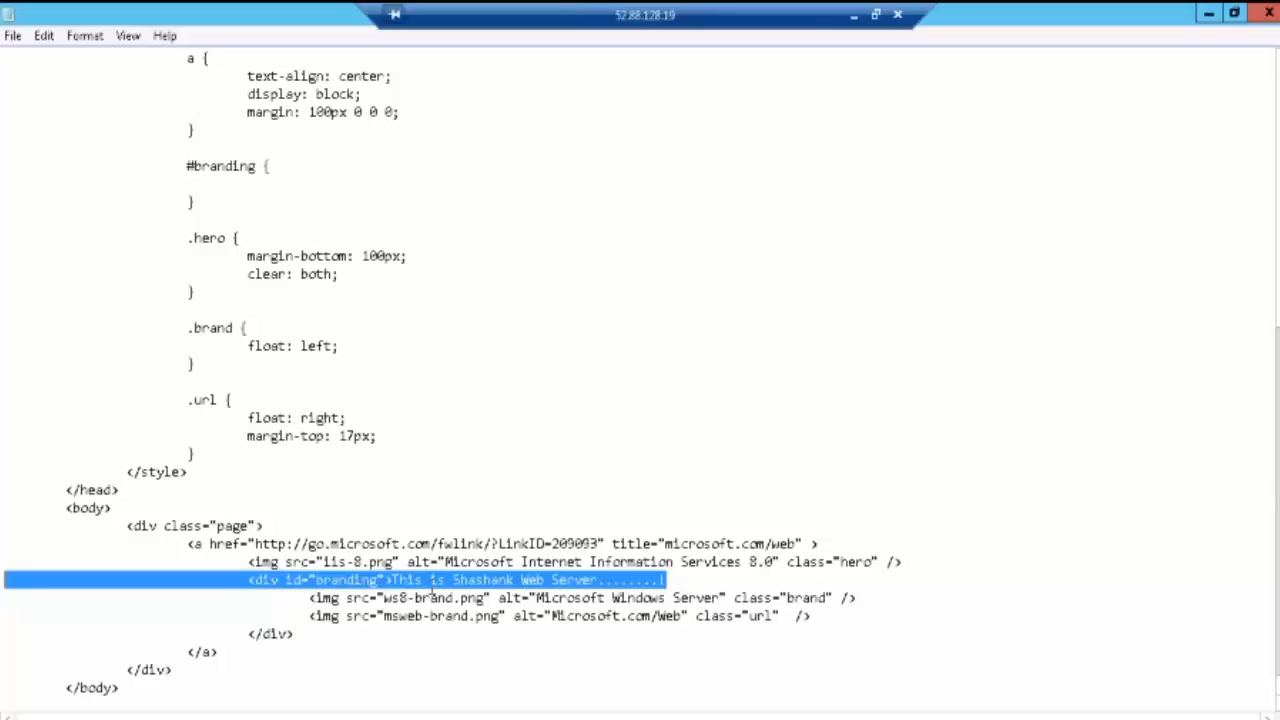
Step: Paste a copy of the branding line on a new line after the closing </a> tag
{"action": "scroll", "coordinate": [420, 592], "scroll_direction": "down", "scroll_amount": 1}
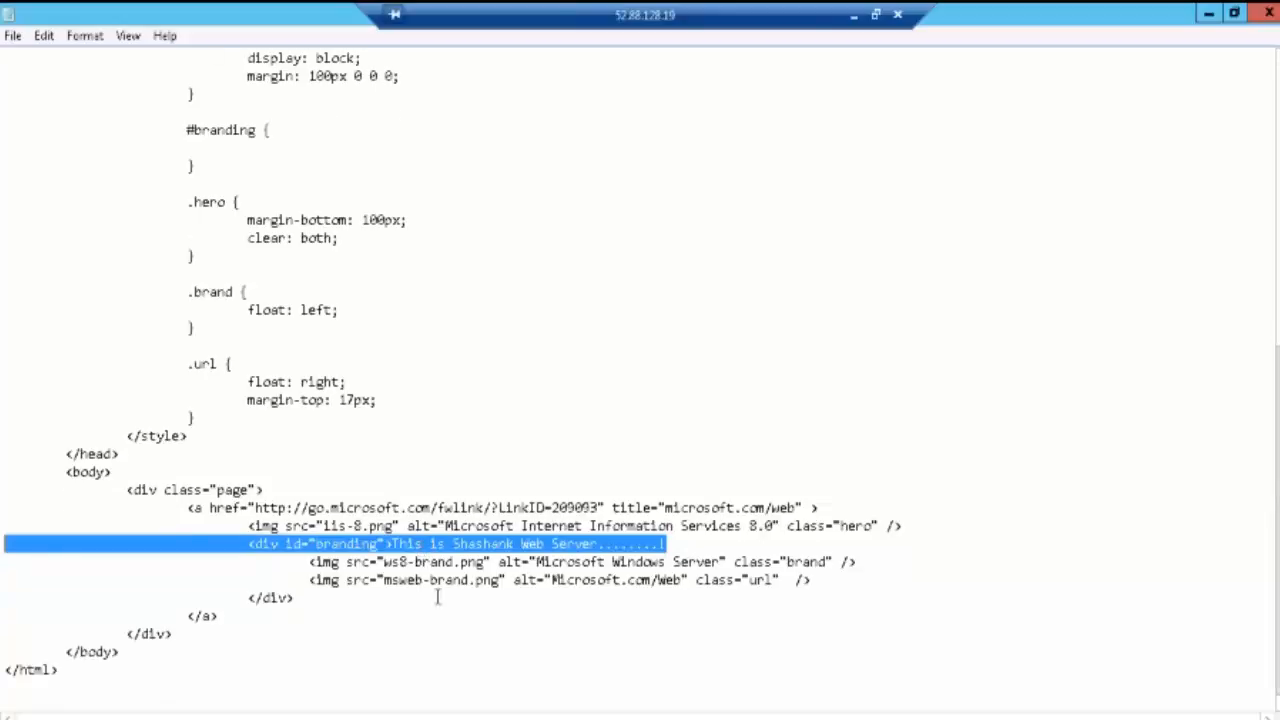
{"action": "left_click", "coordinate": [838, 588]}
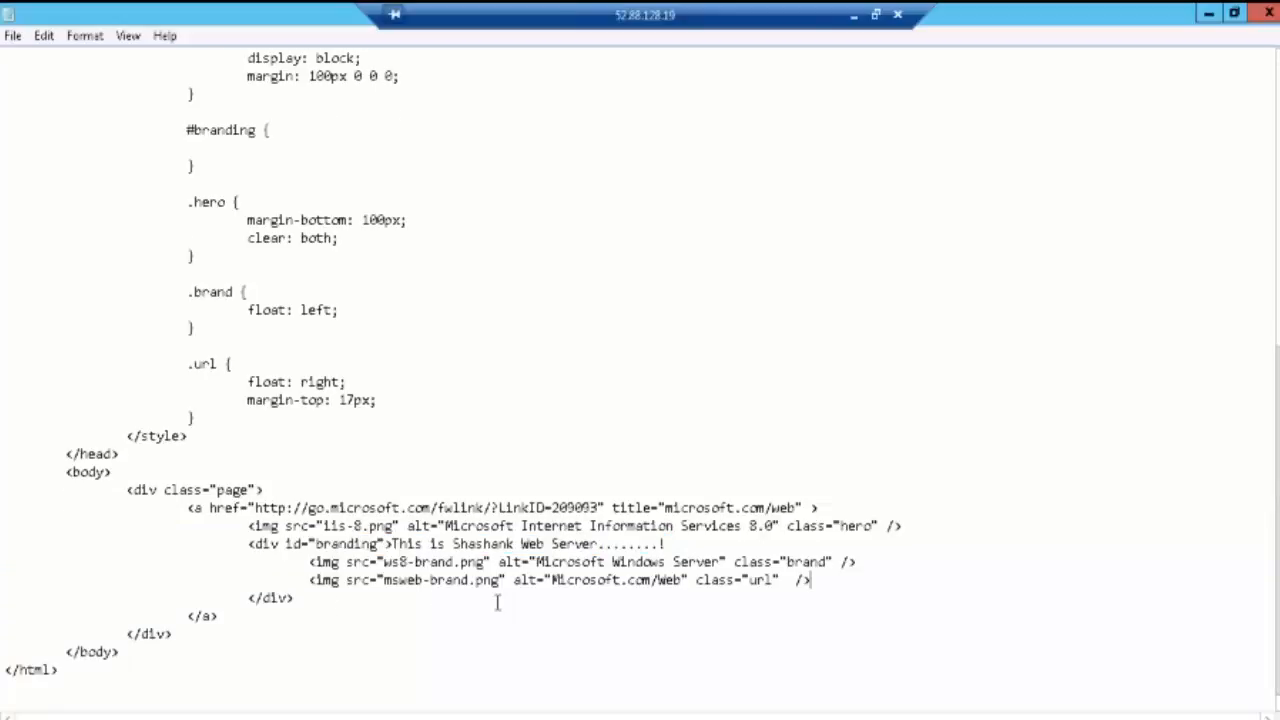
{"action": "left_click", "coordinate": [232, 620]}
{"action": "key", "text": "Return"}
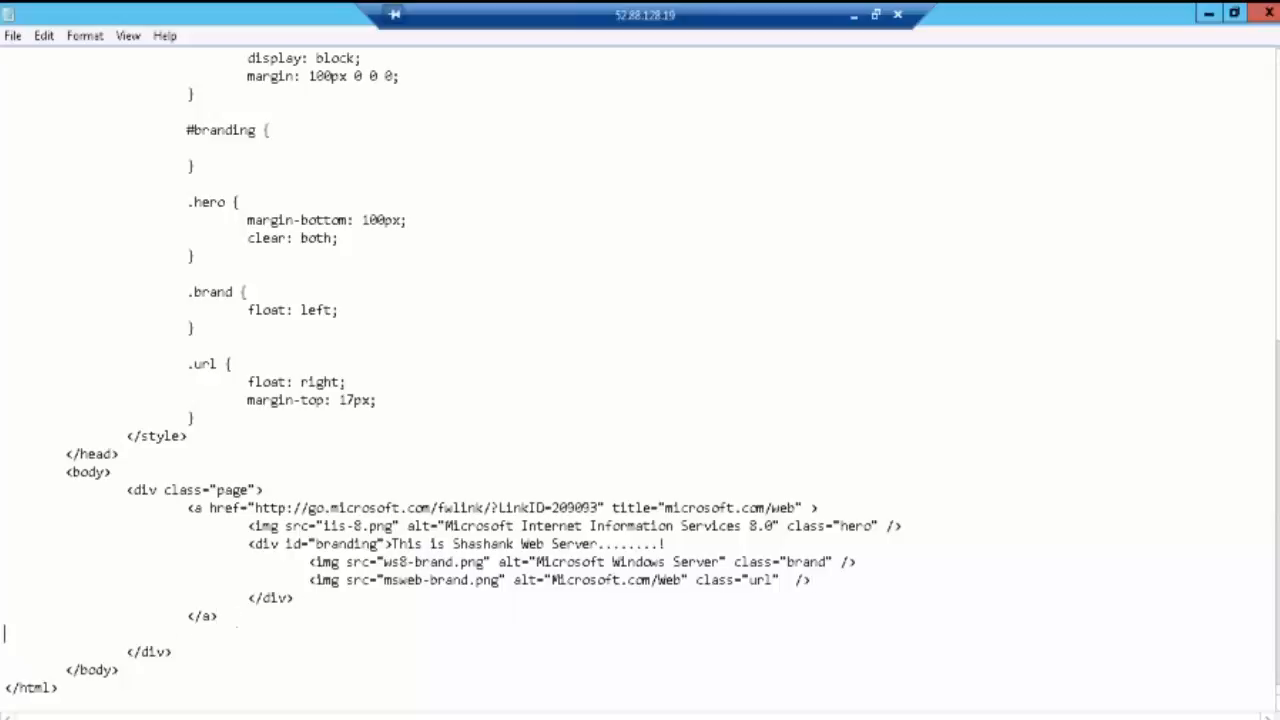
{"action": "key", "text": "ctrl+v"}
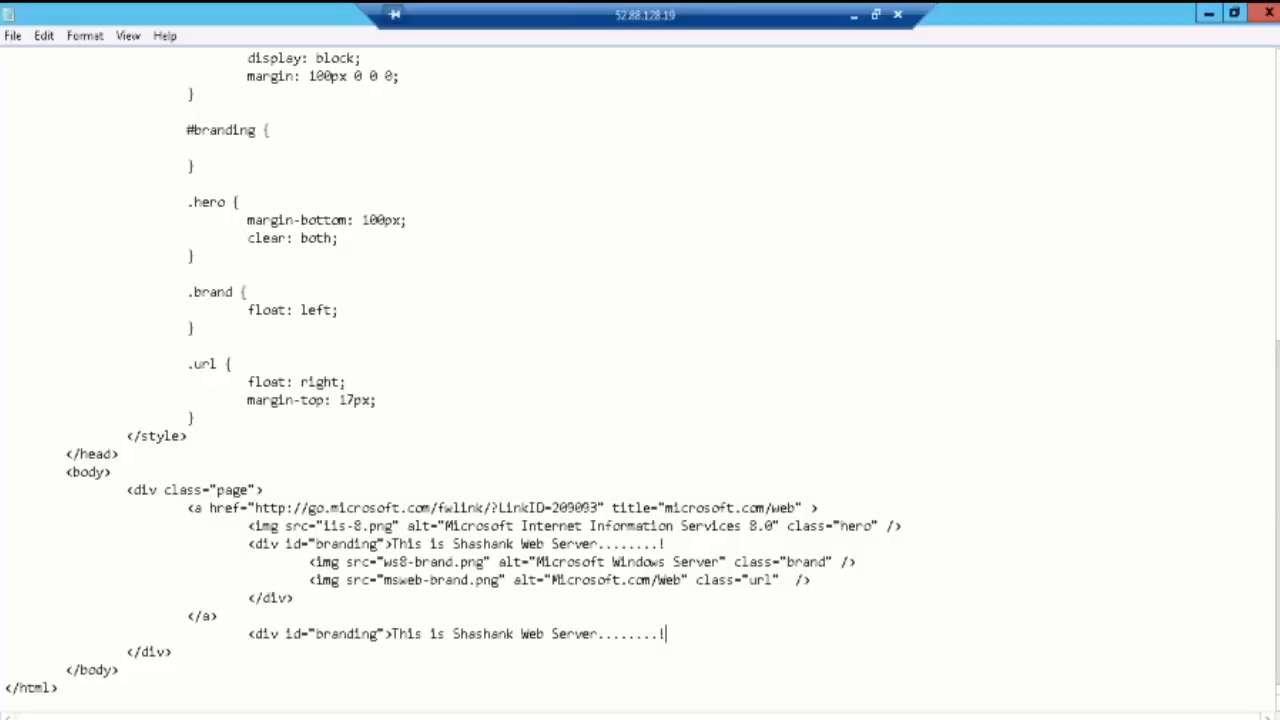
{"action": "mouse_move", "coordinate": [218, 718]}
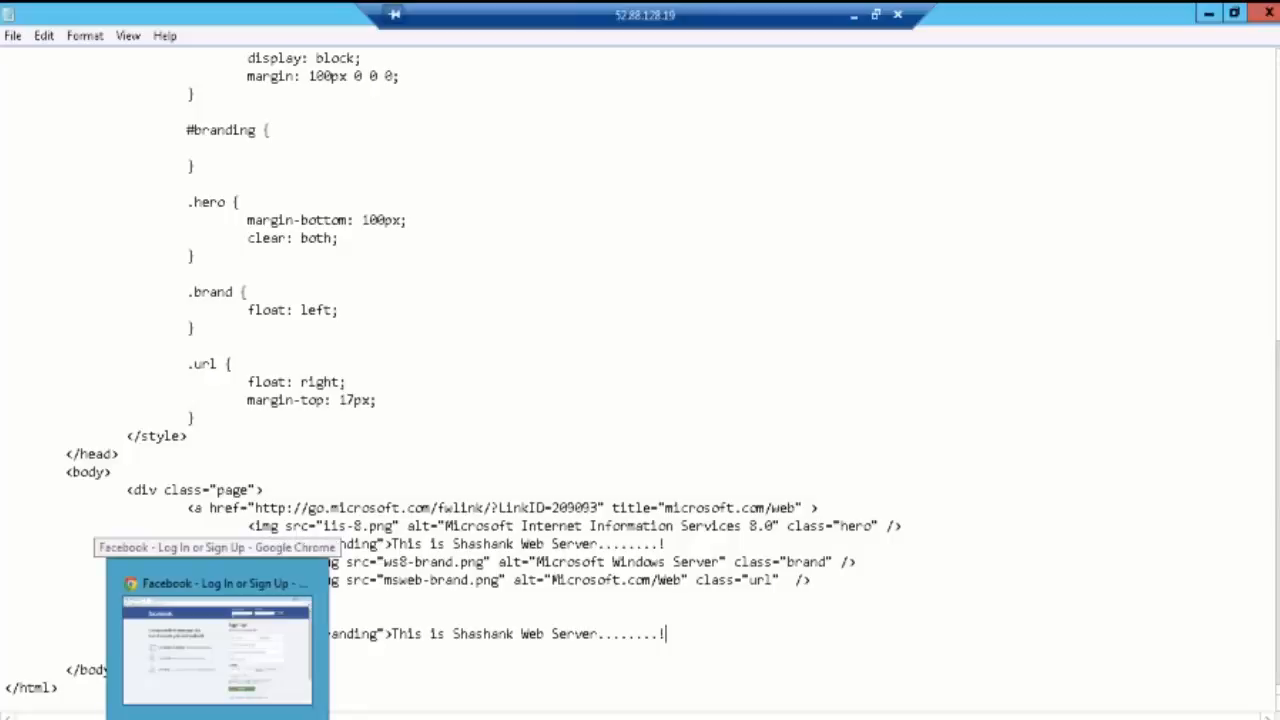
Step: Switch to Chrome and start entering 127.0.0.1 in the address bar
{"action": "left_click", "coordinate": [218, 650]}
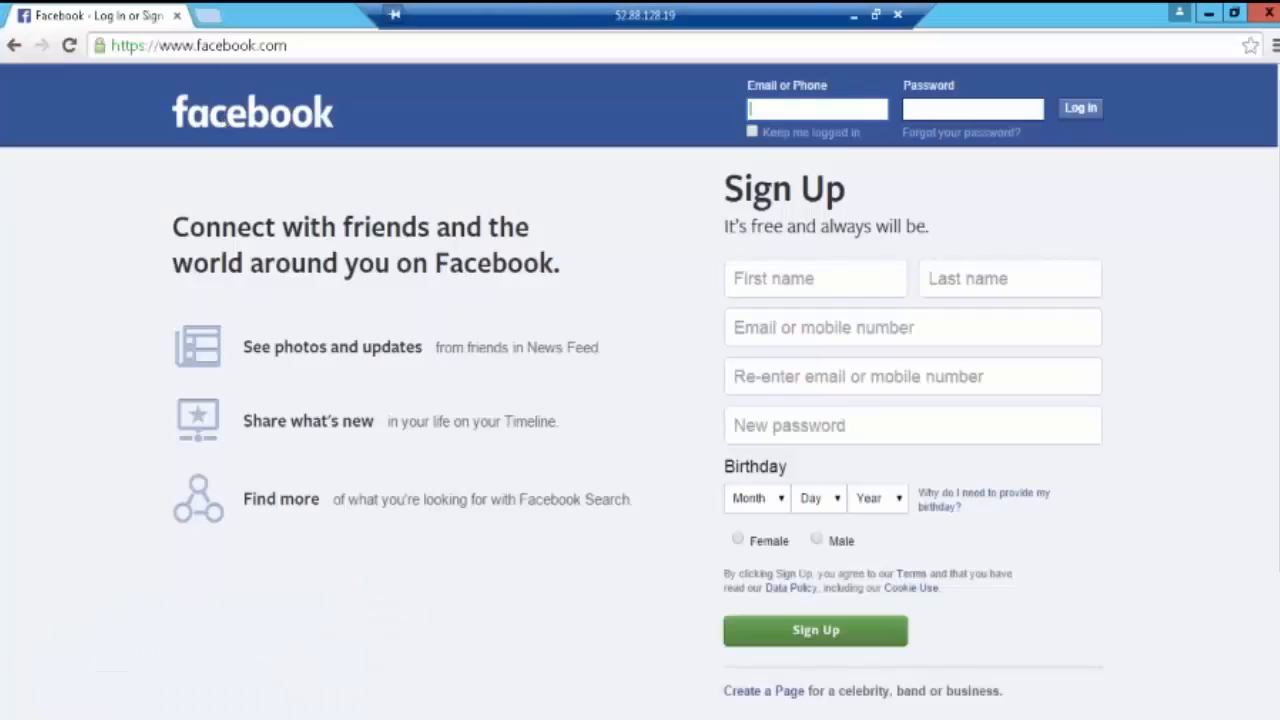
{"action": "key", "text": "ctrl+l"}
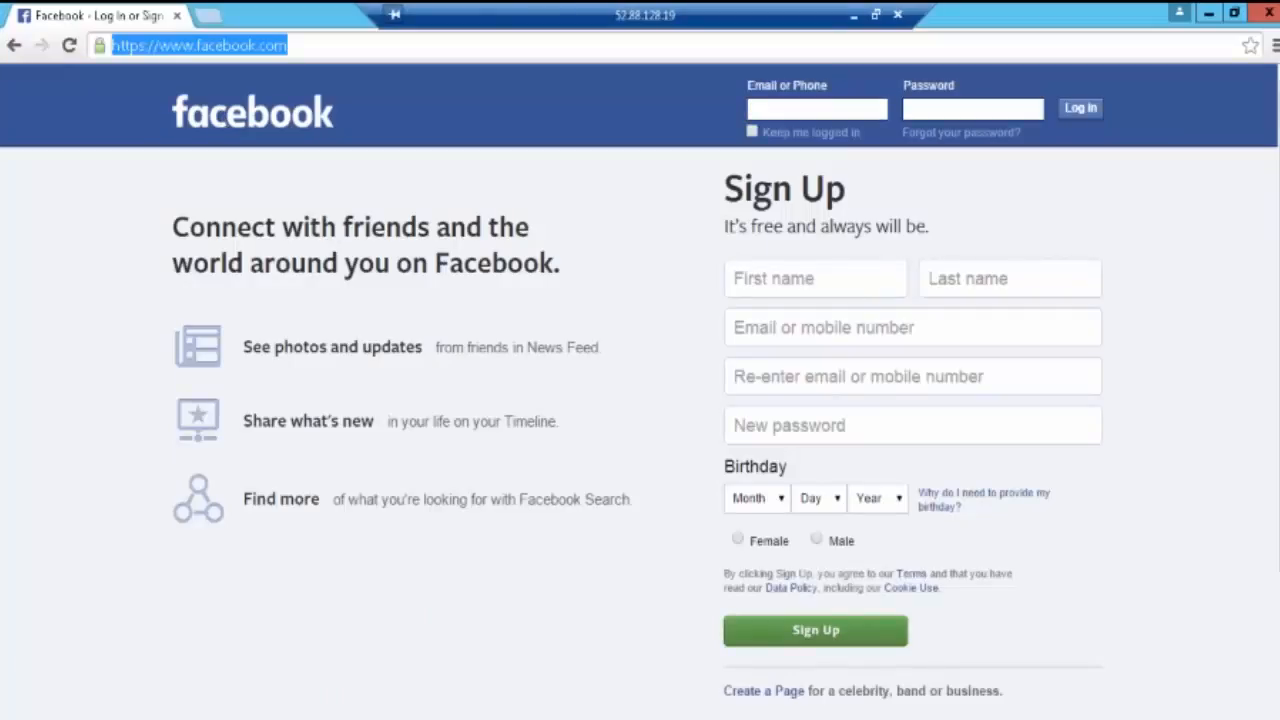
{"action": "type", "text": "12"}
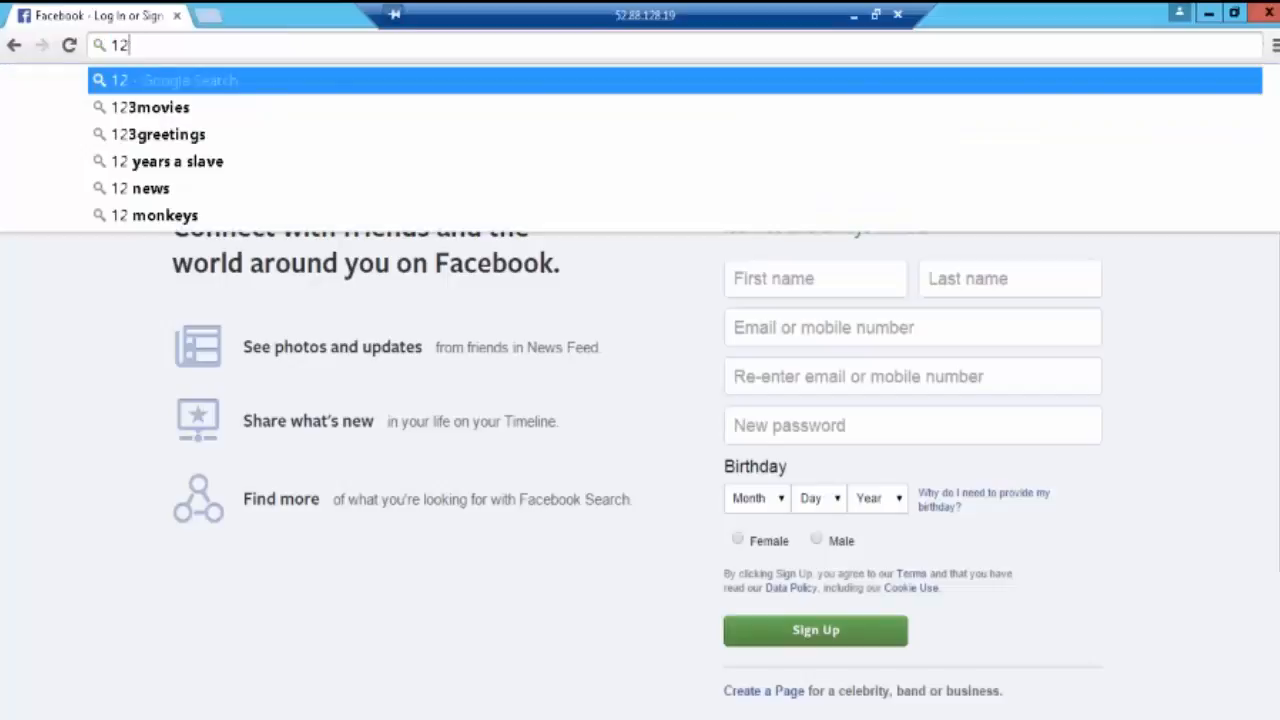
{"action": "type", "text": "7."}
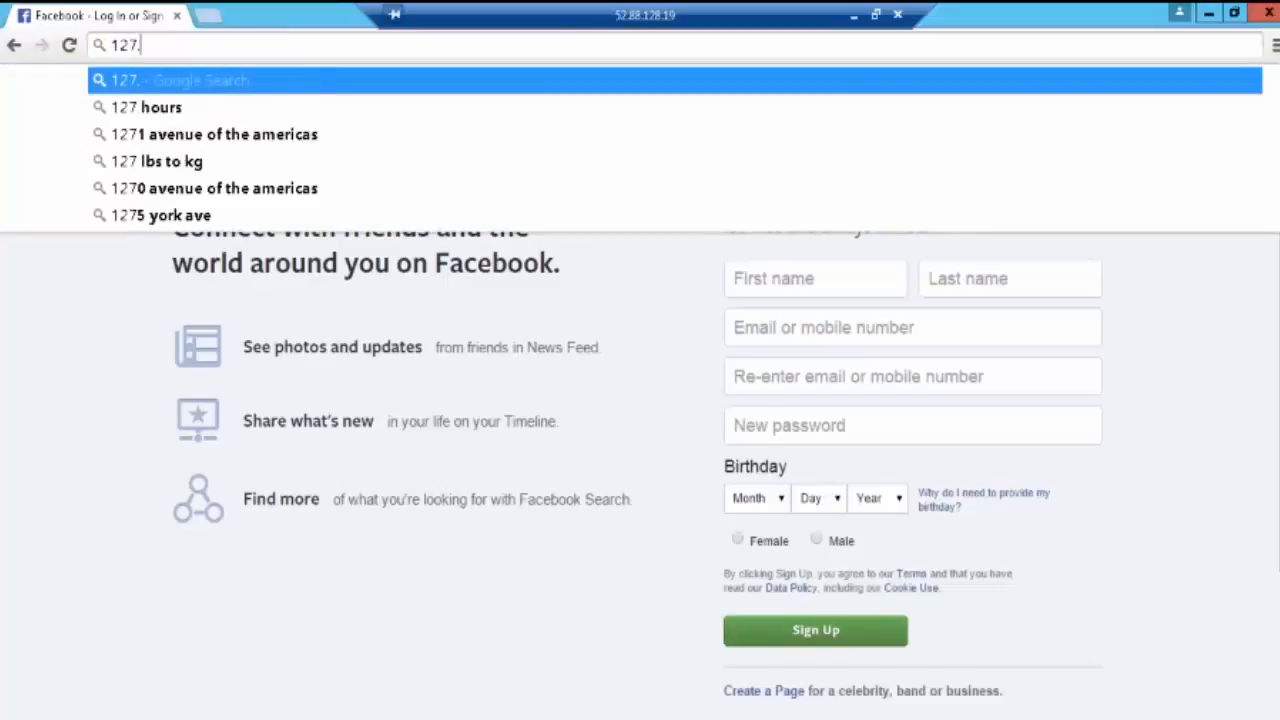
{"action": "type", "text": "0.01"}
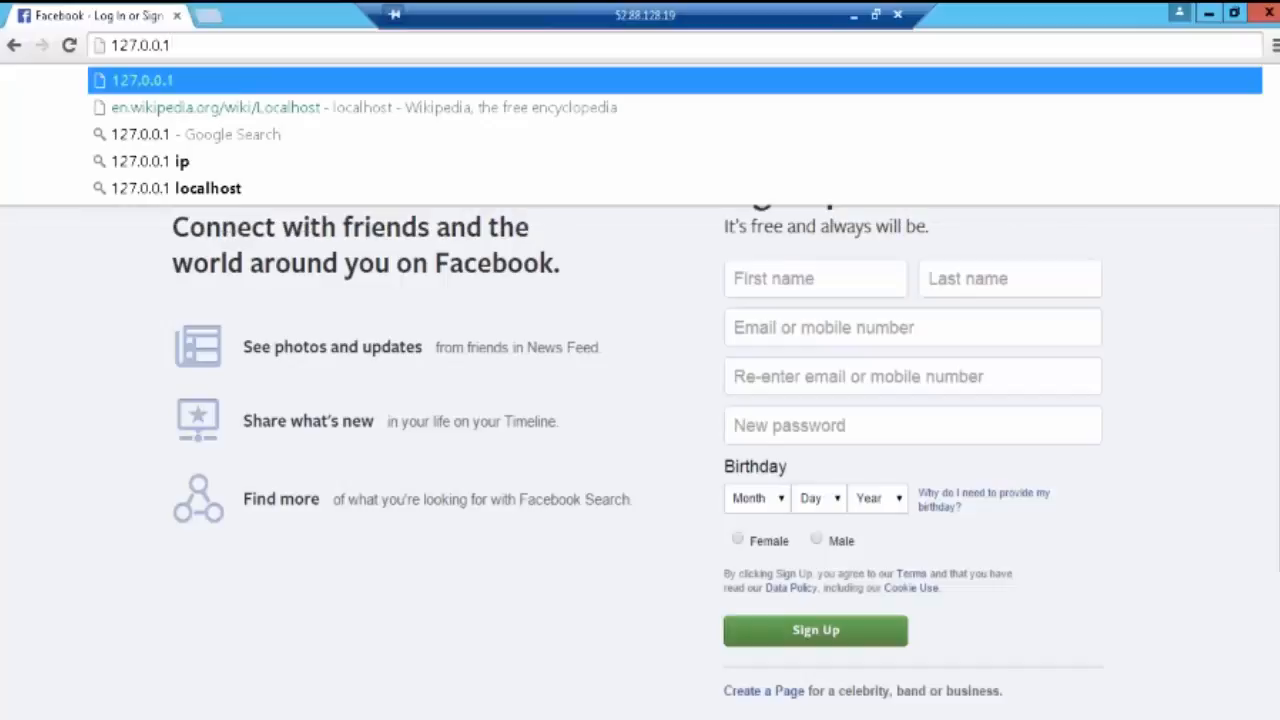
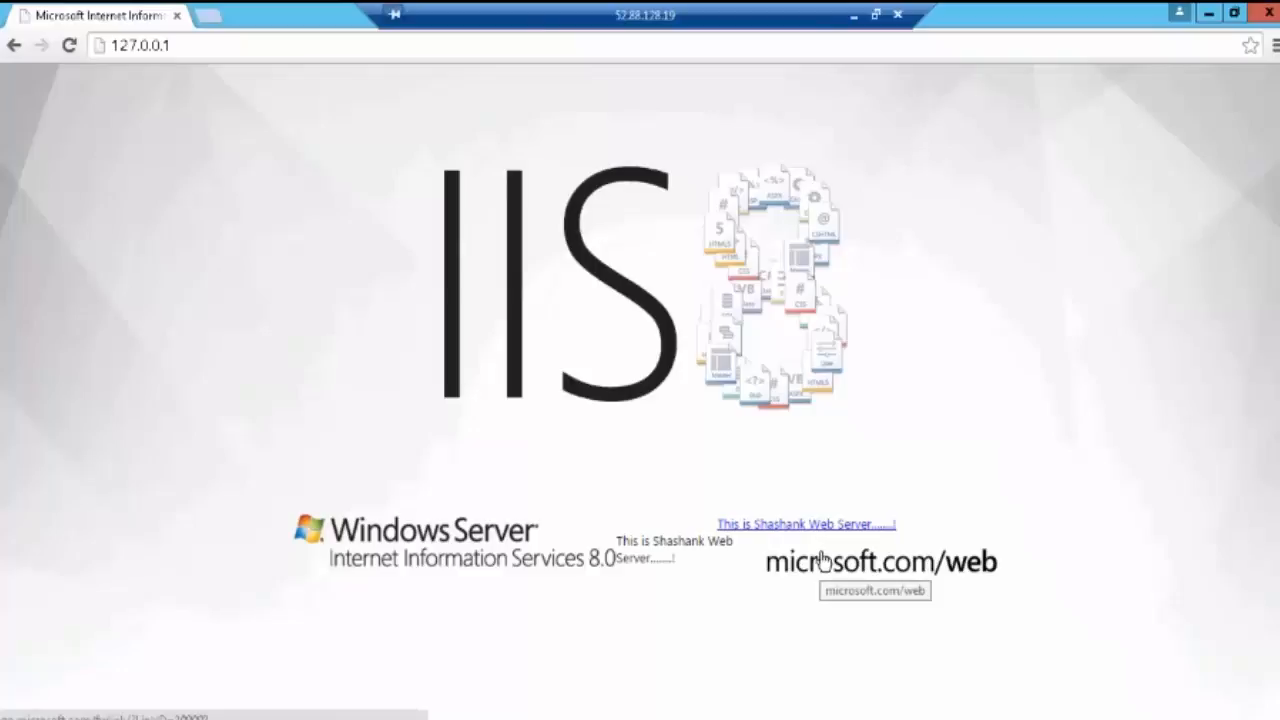
Step: Switch from Chrome to the iisstart.htm source in Notepad
{"action": "left_click", "coordinate": [330, 718]}
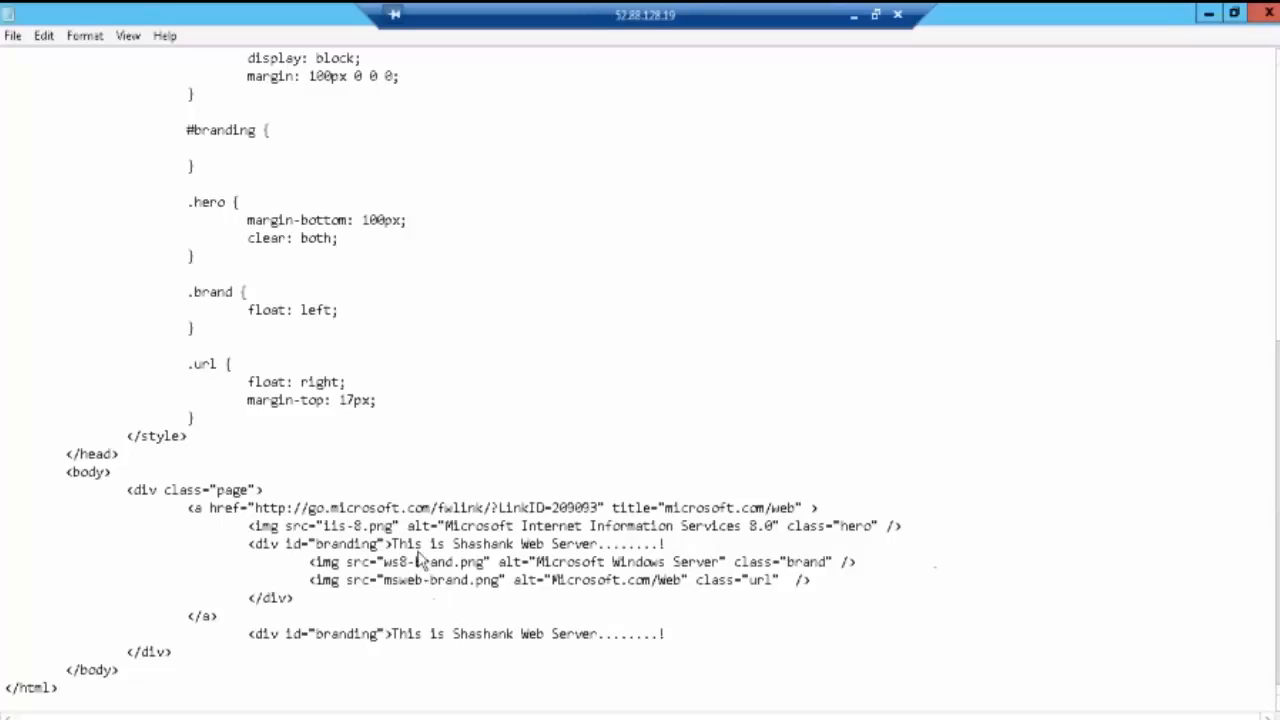
Step: Copy the web server banner line from the branding div
{"action": "left_click_drag", "start_coordinate": [665, 634], "coordinate": [393, 640]}
{"action": "key", "text": "ctrl+c"}
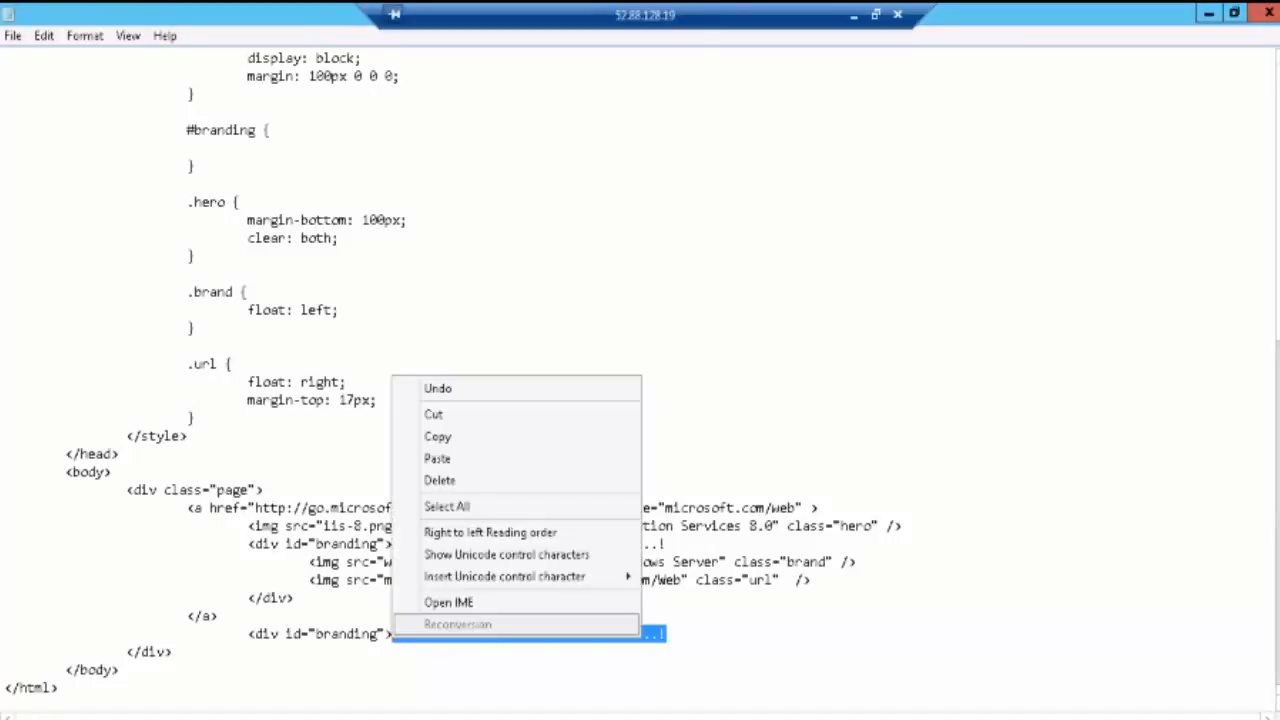
{"action": "left_click", "coordinate": [460, 436]}
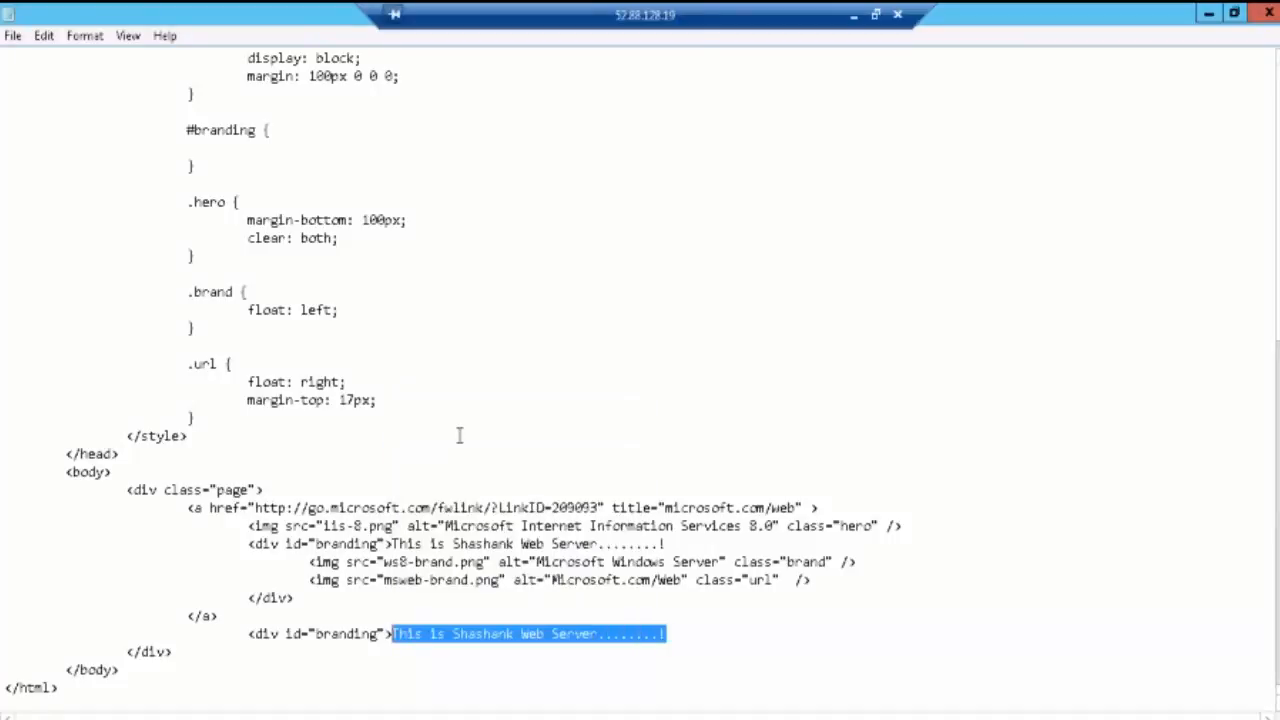
{"action": "scroll", "coordinate": [366, 437], "scroll_direction": "down", "scroll_amount": 1}
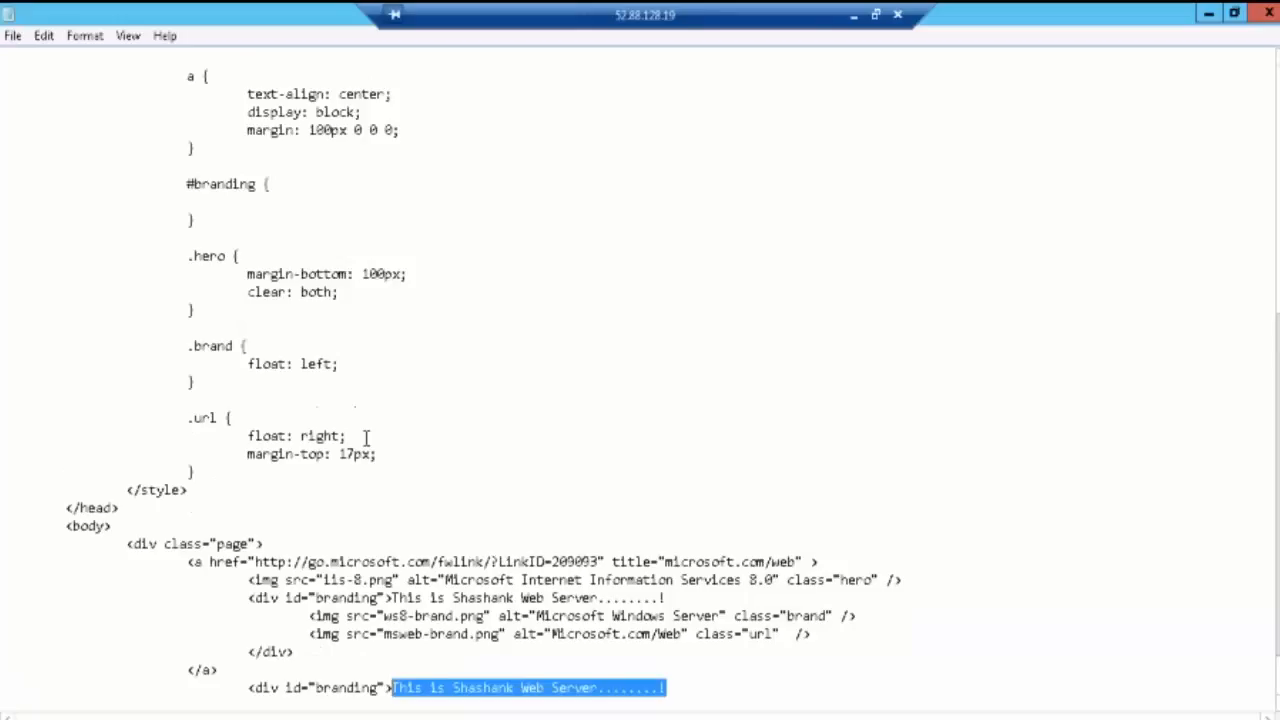
{"action": "scroll", "coordinate": [366, 437], "scroll_direction": "up", "scroll_amount": 3}
{"action": "scroll", "coordinate": [366, 437], "scroll_direction": "up", "scroll_amount": 6}
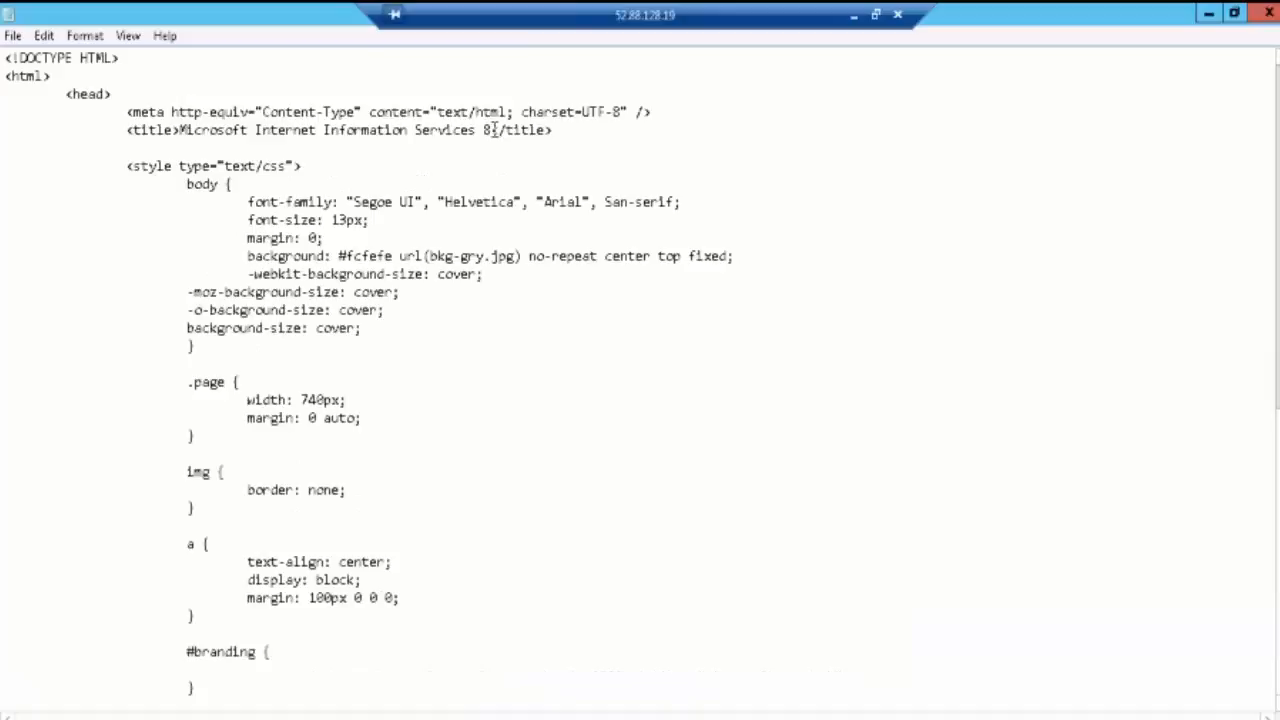
Step: Replace the 'Microsoft Internet Information Services 8' title text with the copied banner line
{"action": "left_click_drag", "start_coordinate": [492, 130], "coordinate": [182, 142]}
{"action": "key", "text": "ctrl+v"}
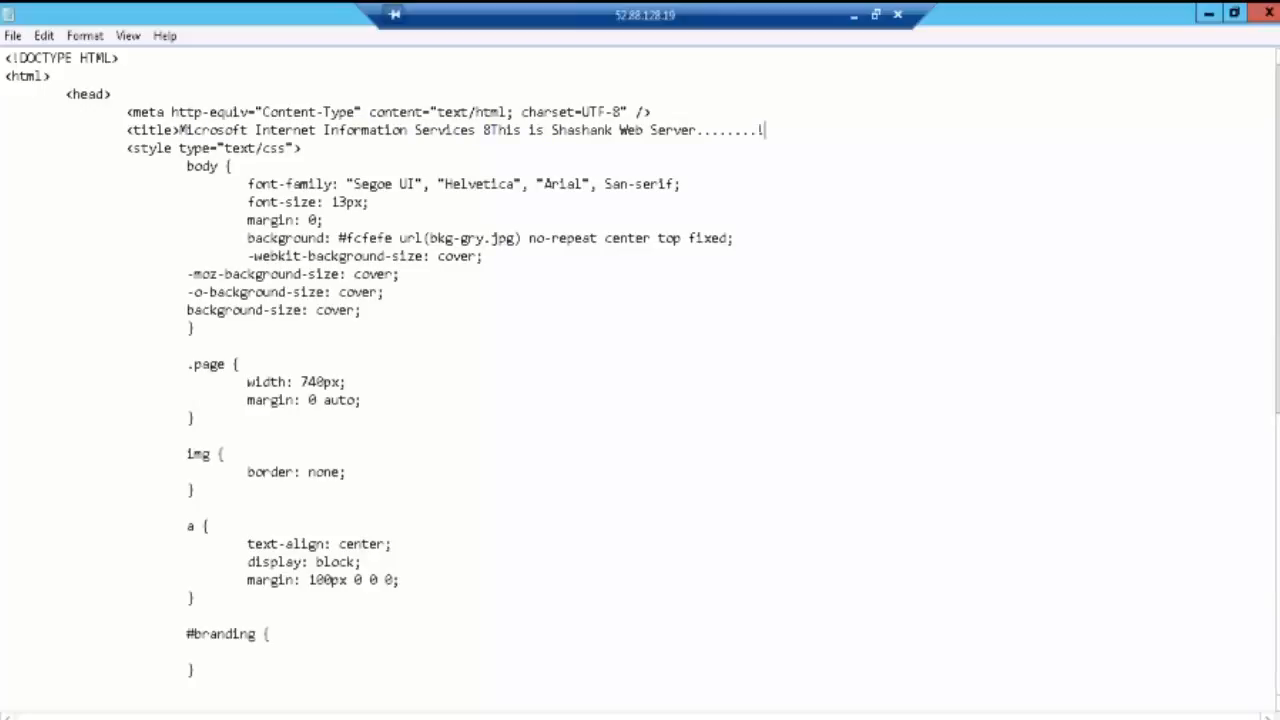
{"action": "key", "text": "ctrl+z"}
{"action": "left_click_drag", "start_coordinate": [492, 130], "coordinate": [178, 130]}
{"action": "key", "text": "ctrl+v"}
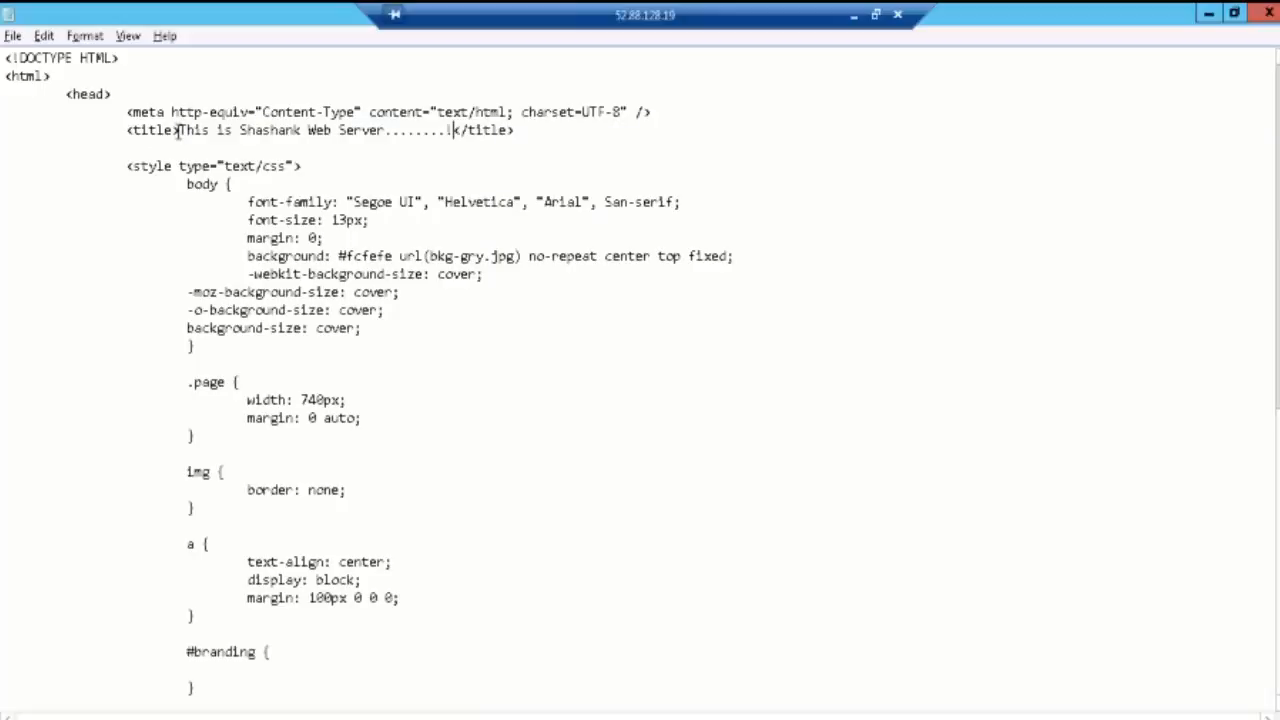
{"action": "key", "text": "alt+Tab"}
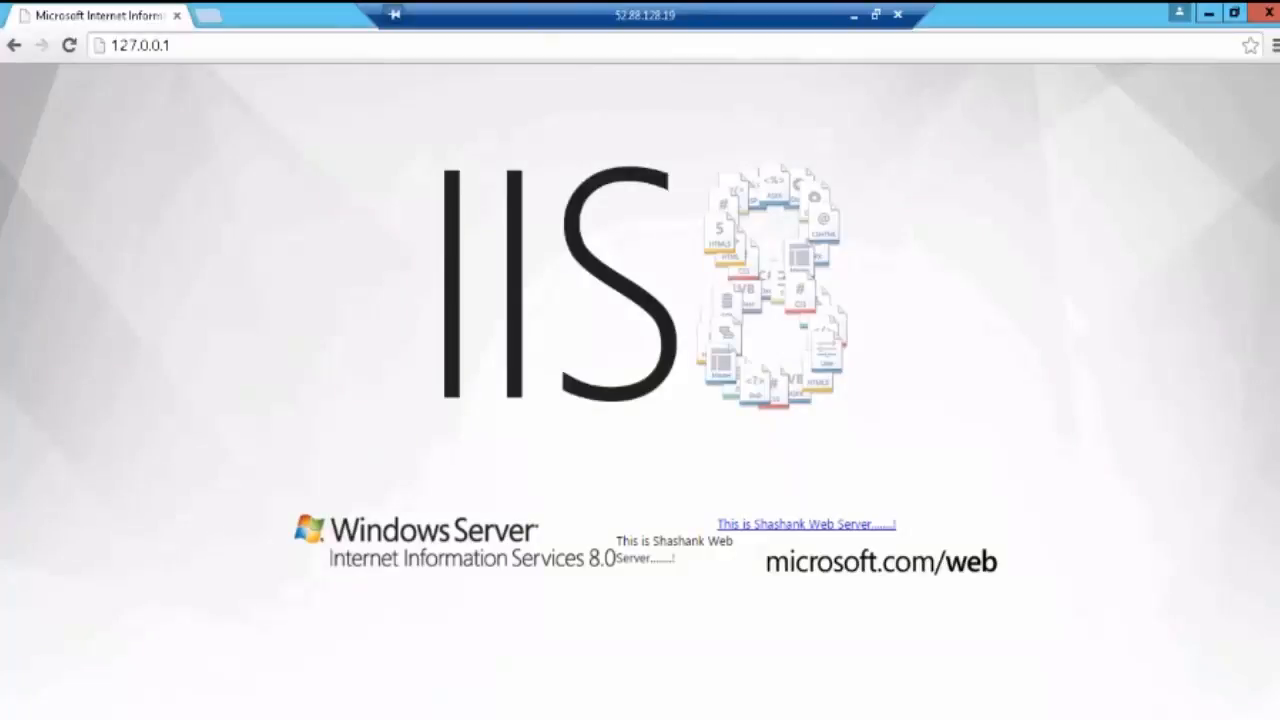
Step: Reload 127.0.0.1 in Chrome so the page shows the new banner title
{"action": "mouse_move", "coordinate": [48, 11]}
{"action": "left_mouse_down"}
{"action": "mouse_move", "coordinate": [28, 11]}
{"action": "mouse_move", "coordinate": [66, 32]}
{"action": "mouse_move", "coordinate": [165, 22]}
{"action": "mouse_move", "coordinate": [68, 8]}
{"action": "left_mouse_up"}
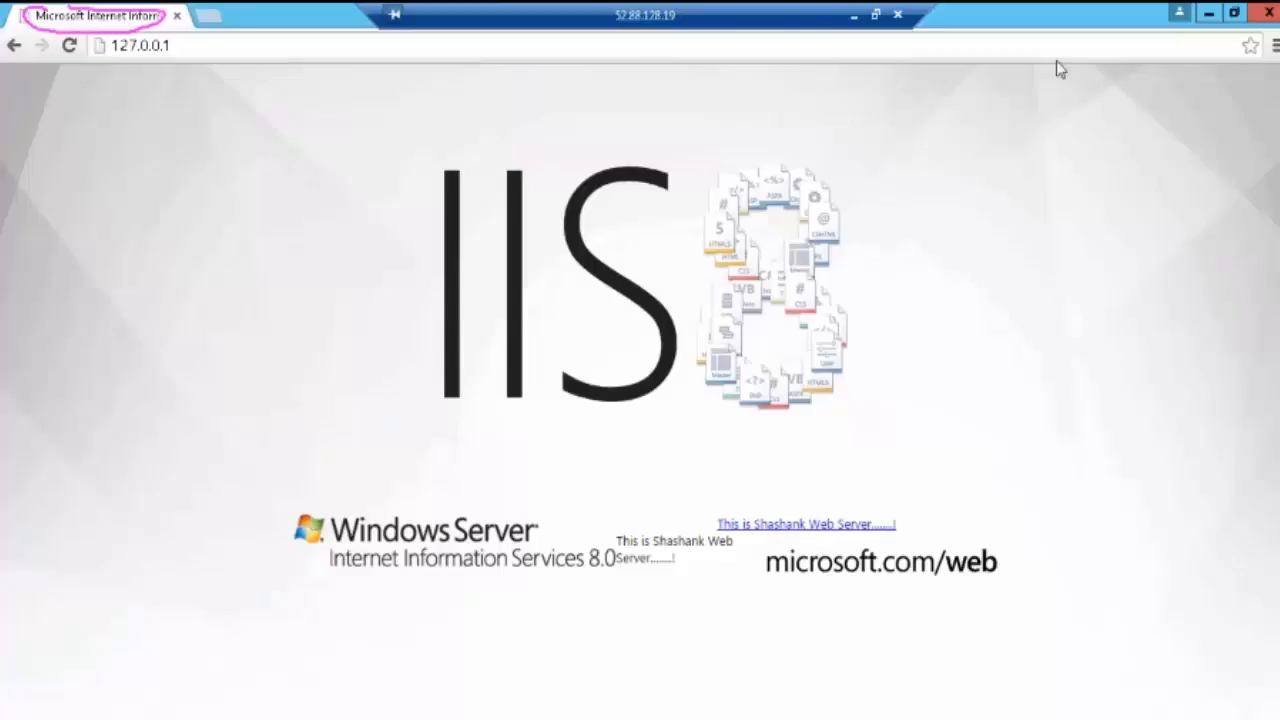
{"action": "left_click", "coordinate": [539, 52]}
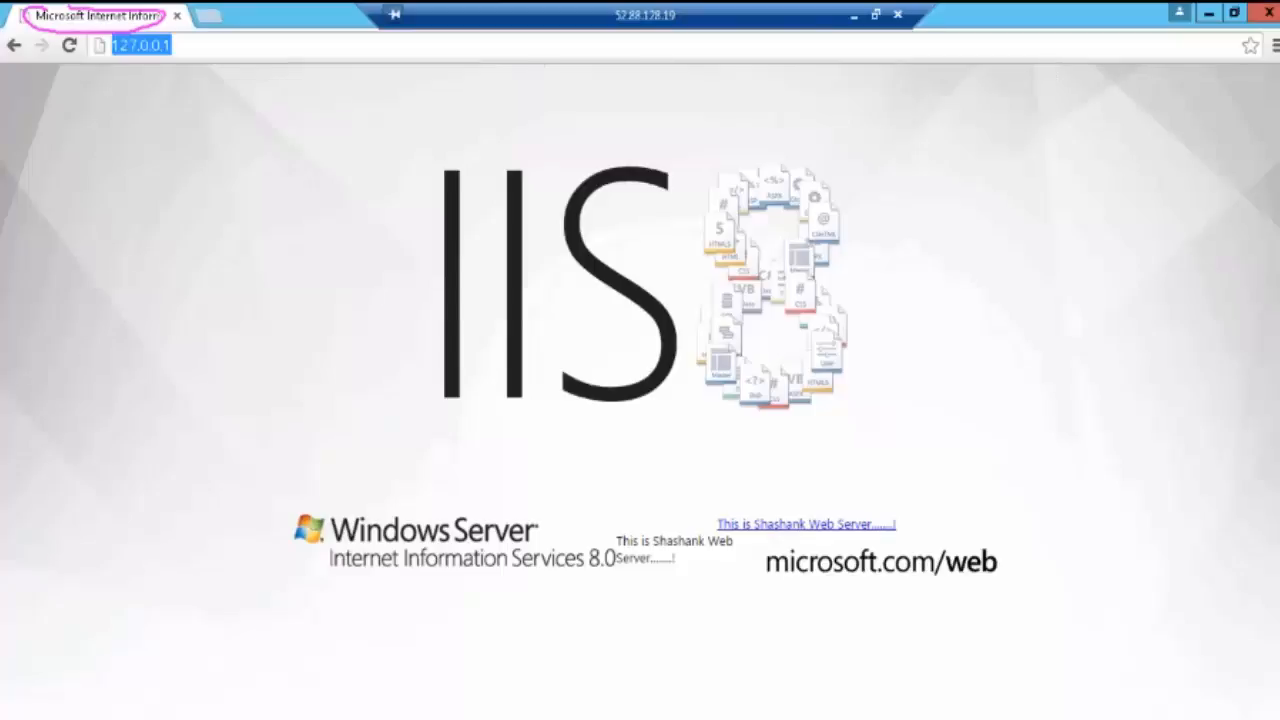
{"action": "key", "text": "Return"}
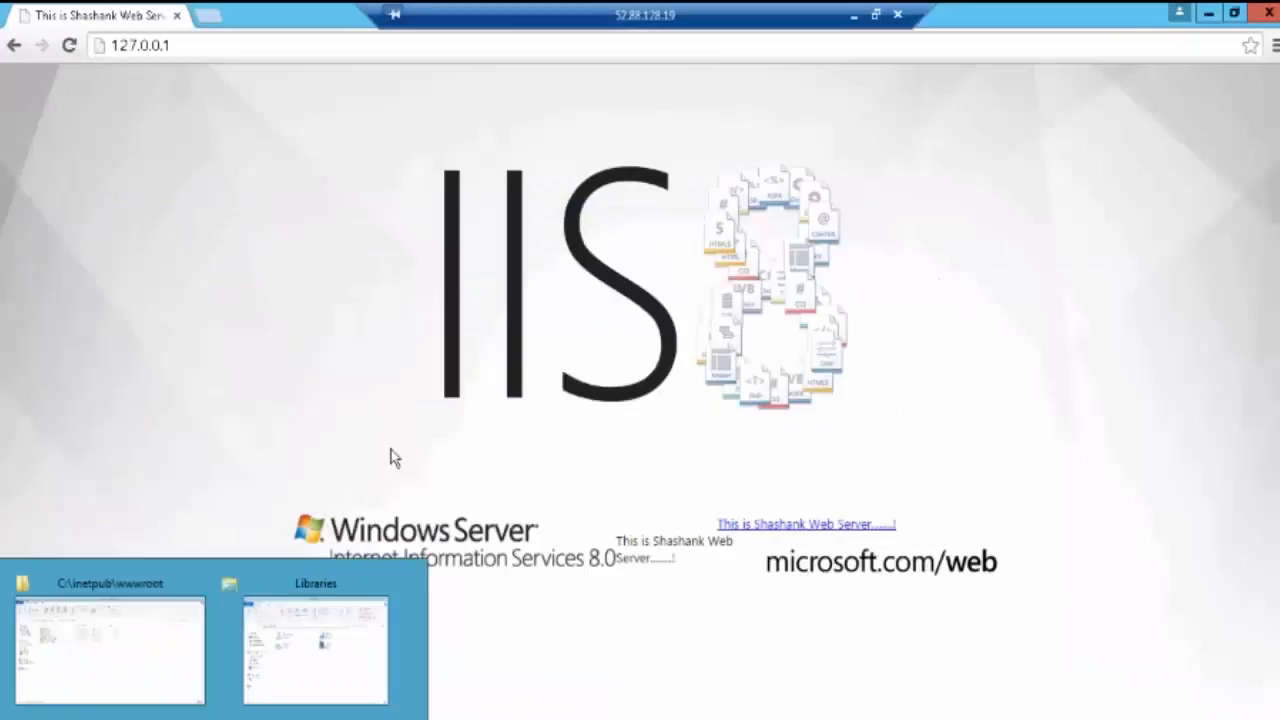
Step: Bring up the C:\inetpub\wwwroot folder window, then minimize the Remote Desktop session
{"action": "left_click", "coordinate": [120, 630]}
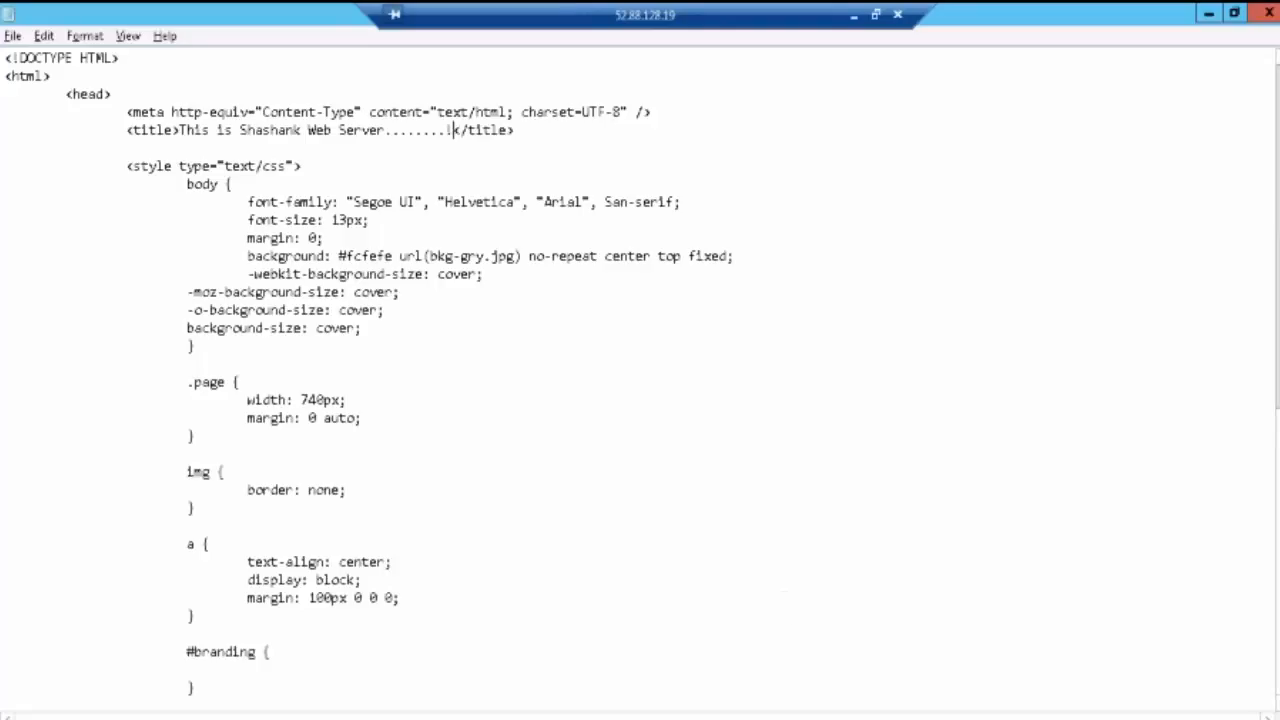
{"action": "scroll", "coordinate": [640, 360], "scroll_direction": "down", "scroll_amount": 1}
{"action": "scroll", "coordinate": [1074, 557], "scroll_direction": "down", "scroll_amount": 8}
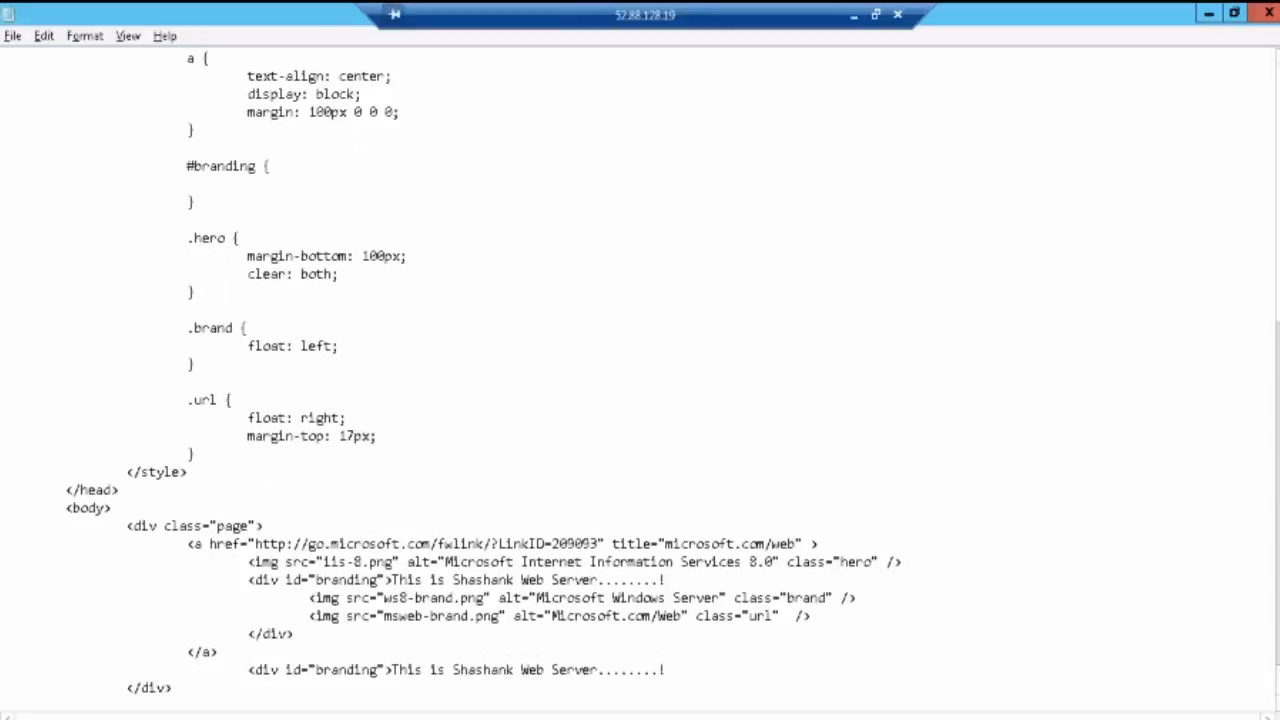
{"action": "mouse_move", "coordinate": [158, 700]}
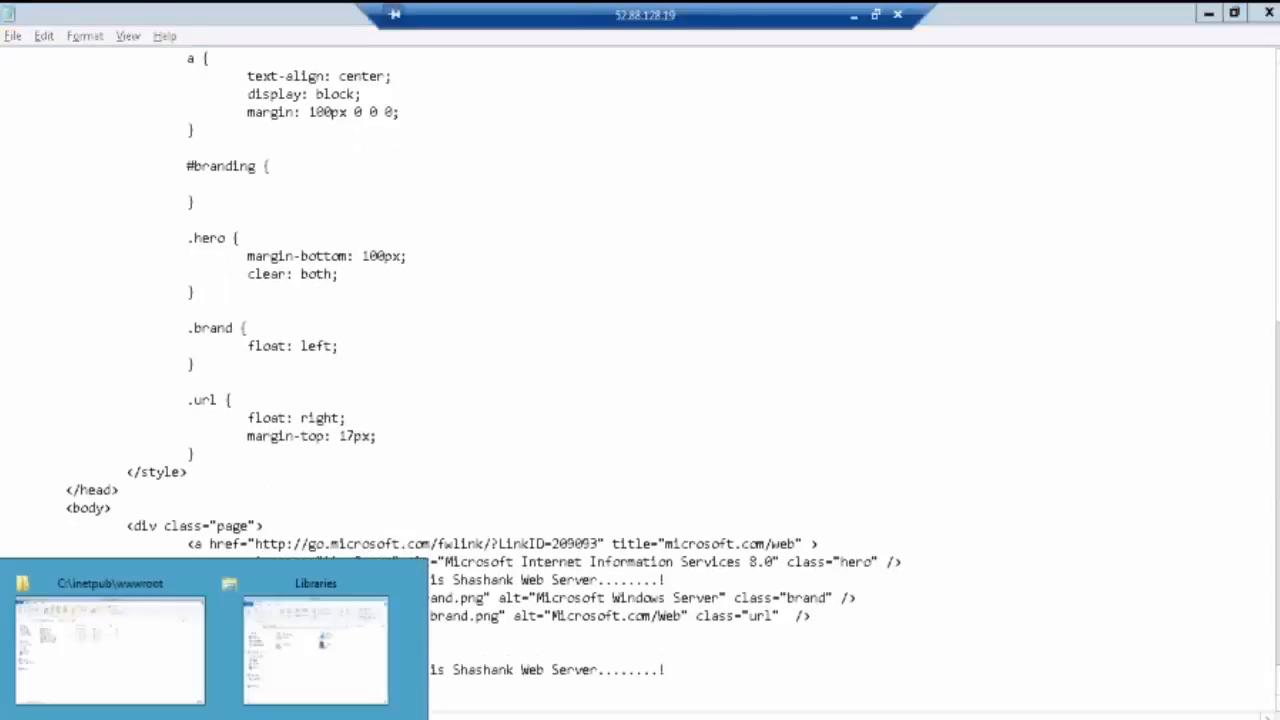
{"action": "left_click", "coordinate": [141, 643]}
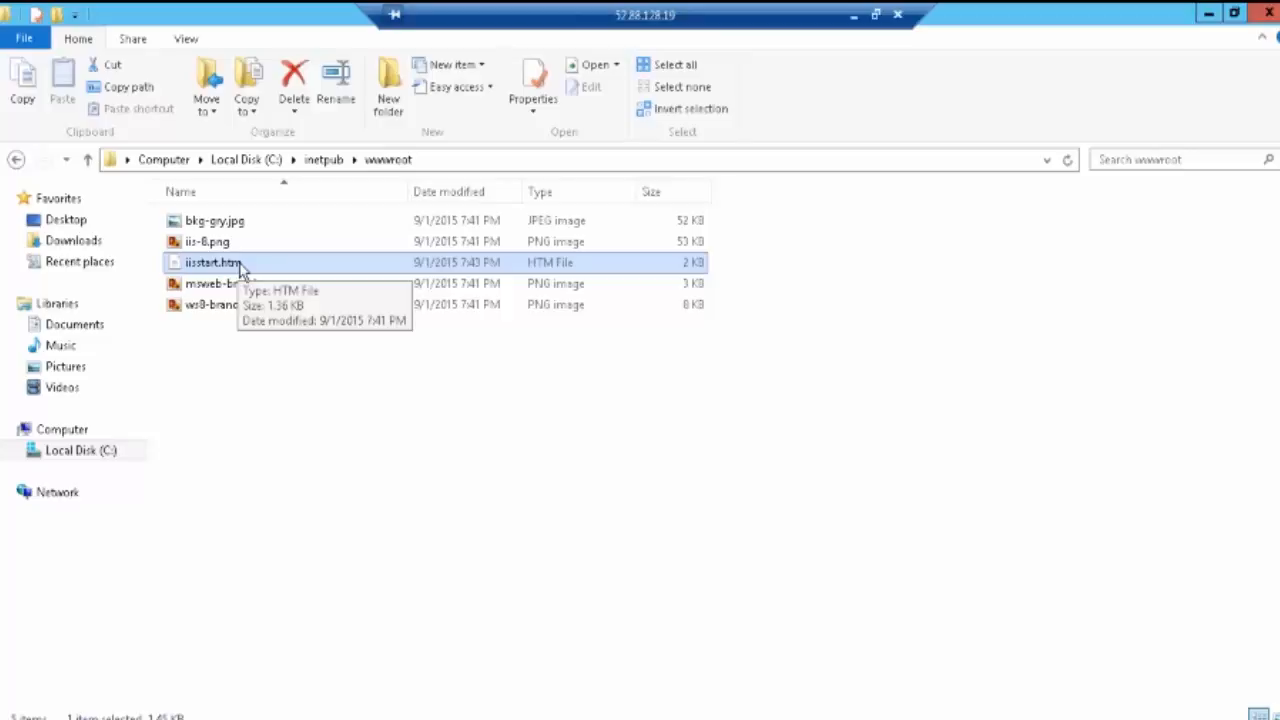
{"action": "left_click", "coordinate": [853, 18]}
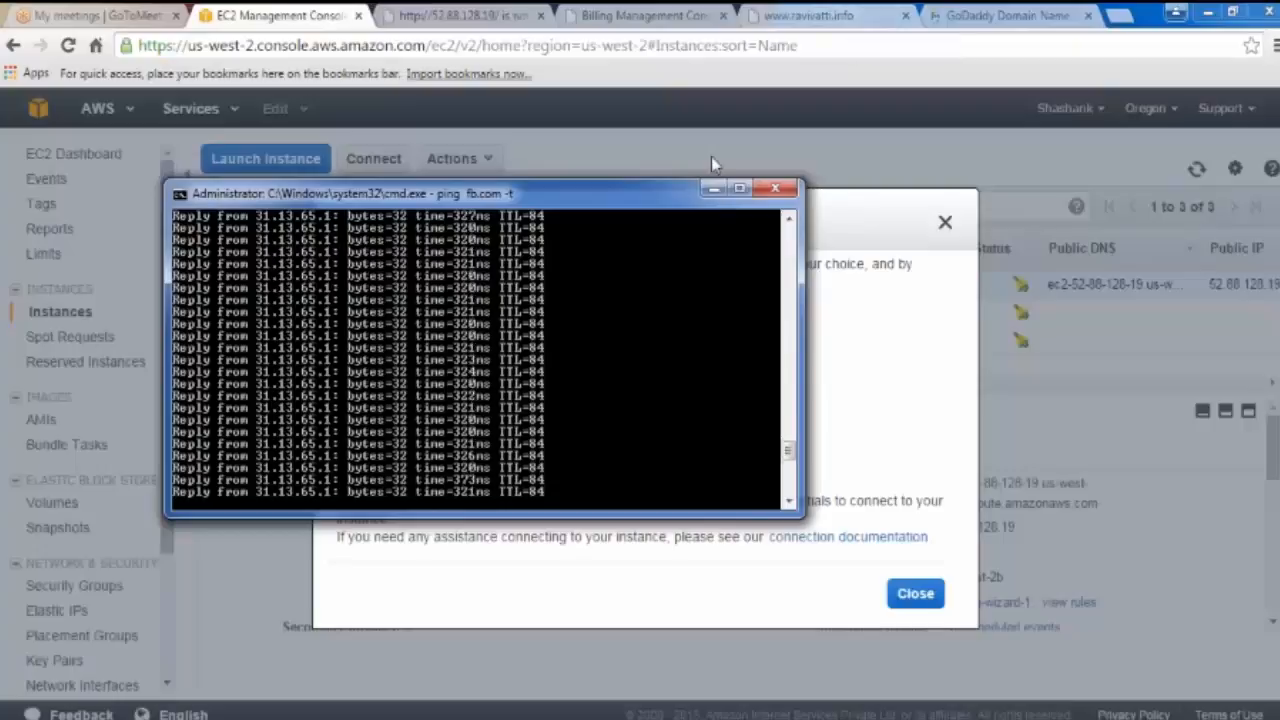
Step: Minimize the ping command window and close the Connect To Your Instance dialog
{"action": "left_click", "coordinate": [713, 188]}
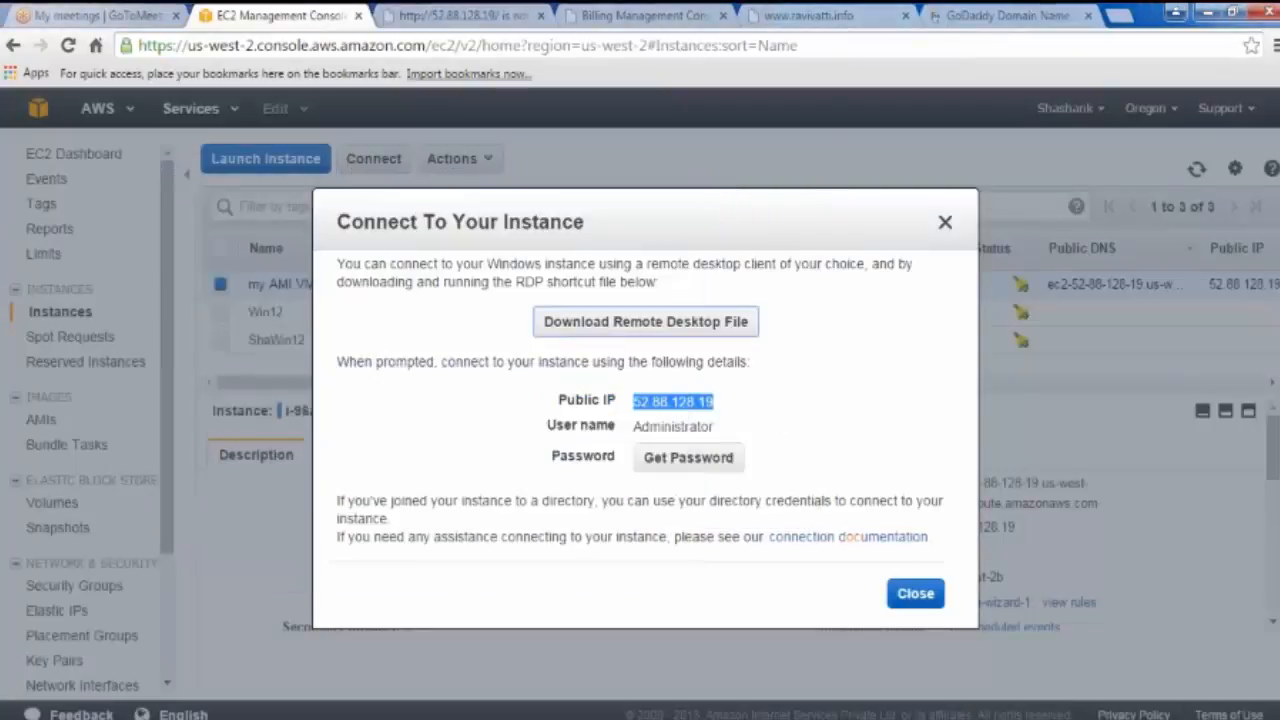
{"action": "left_click", "coordinate": [915, 595]}
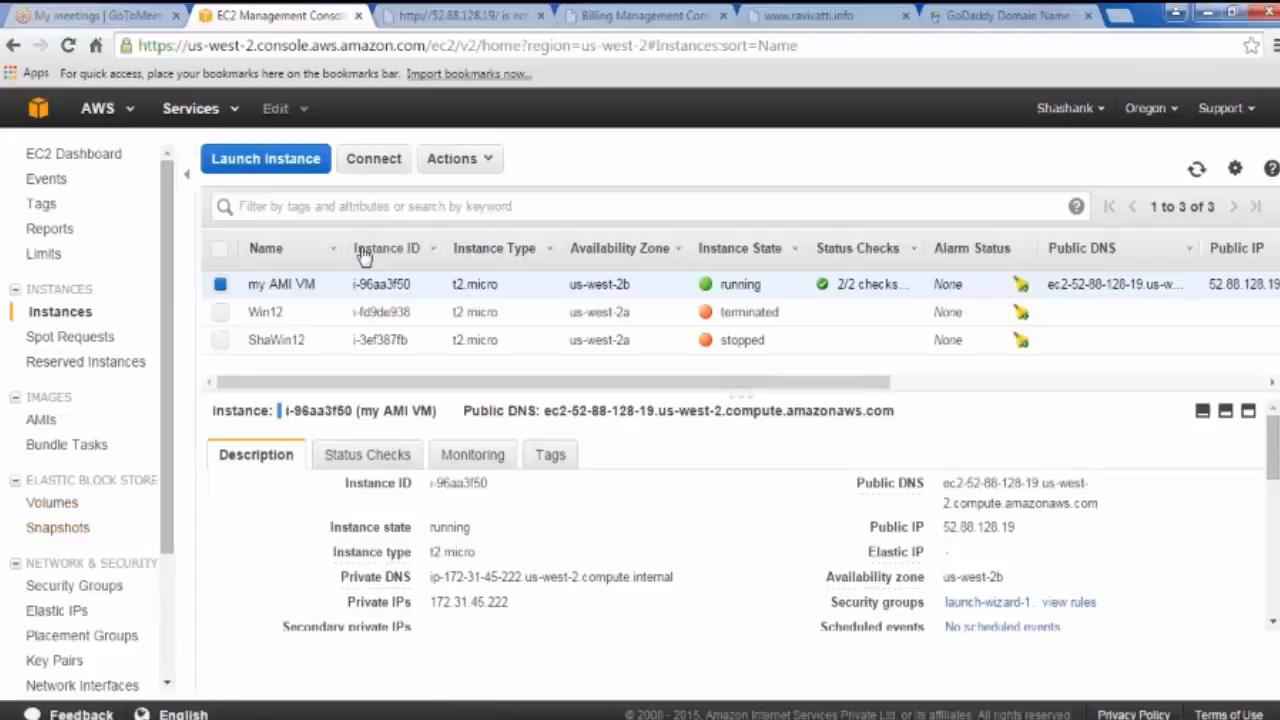
Step: Navigate through EC2 Dashboard and Running Instances to the Elastic Block Store Volumes page
{"action": "left_click", "coordinate": [91, 157]}
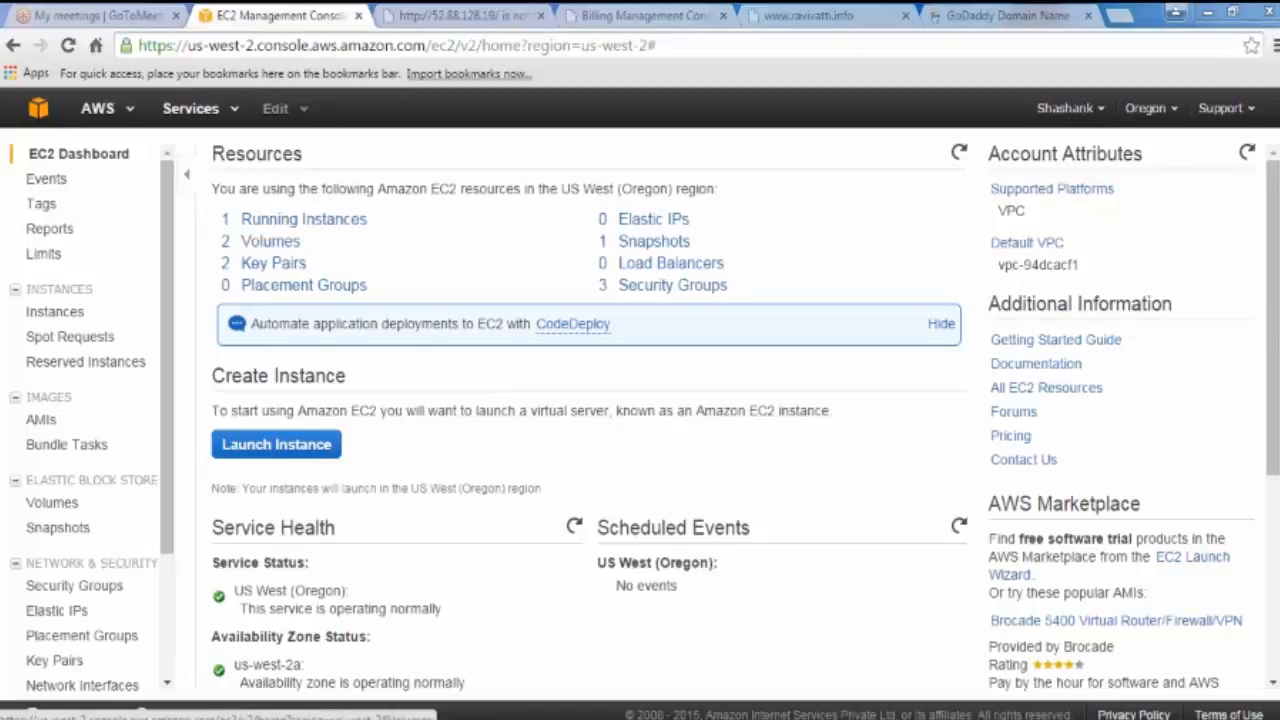
{"action": "left_click", "coordinate": [268, 220]}
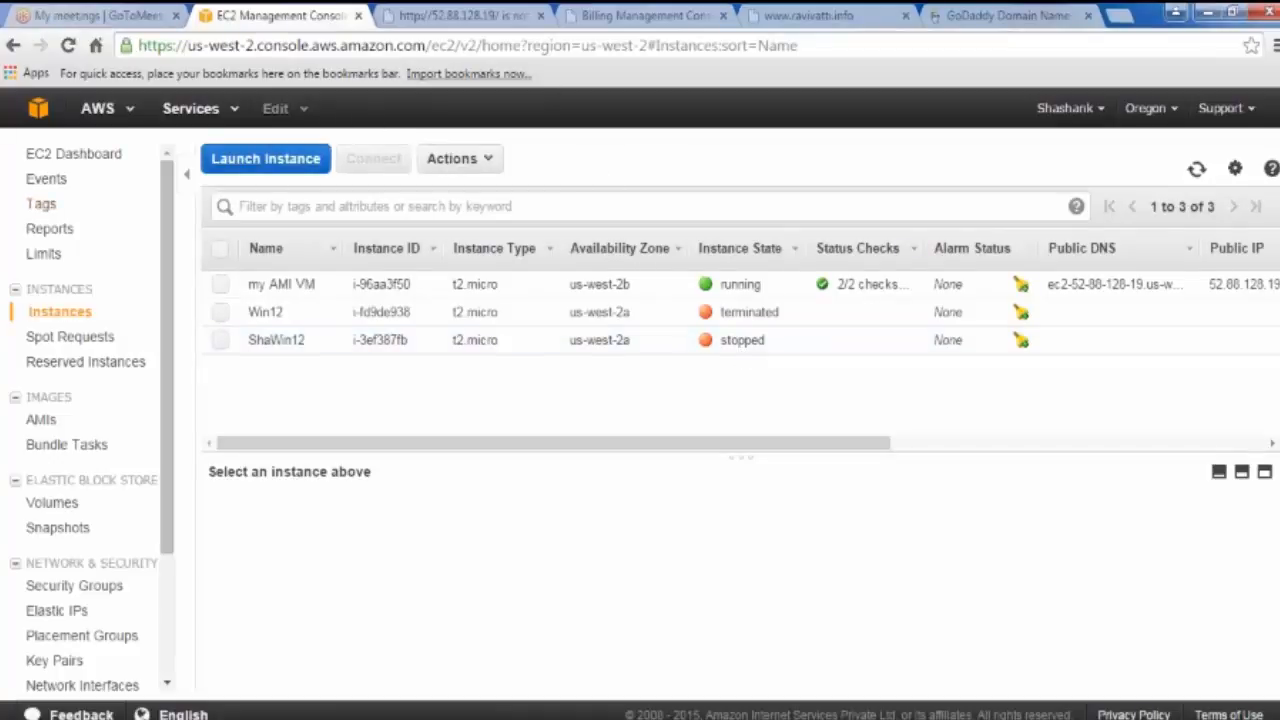
{"action": "left_click", "coordinate": [52, 508]}
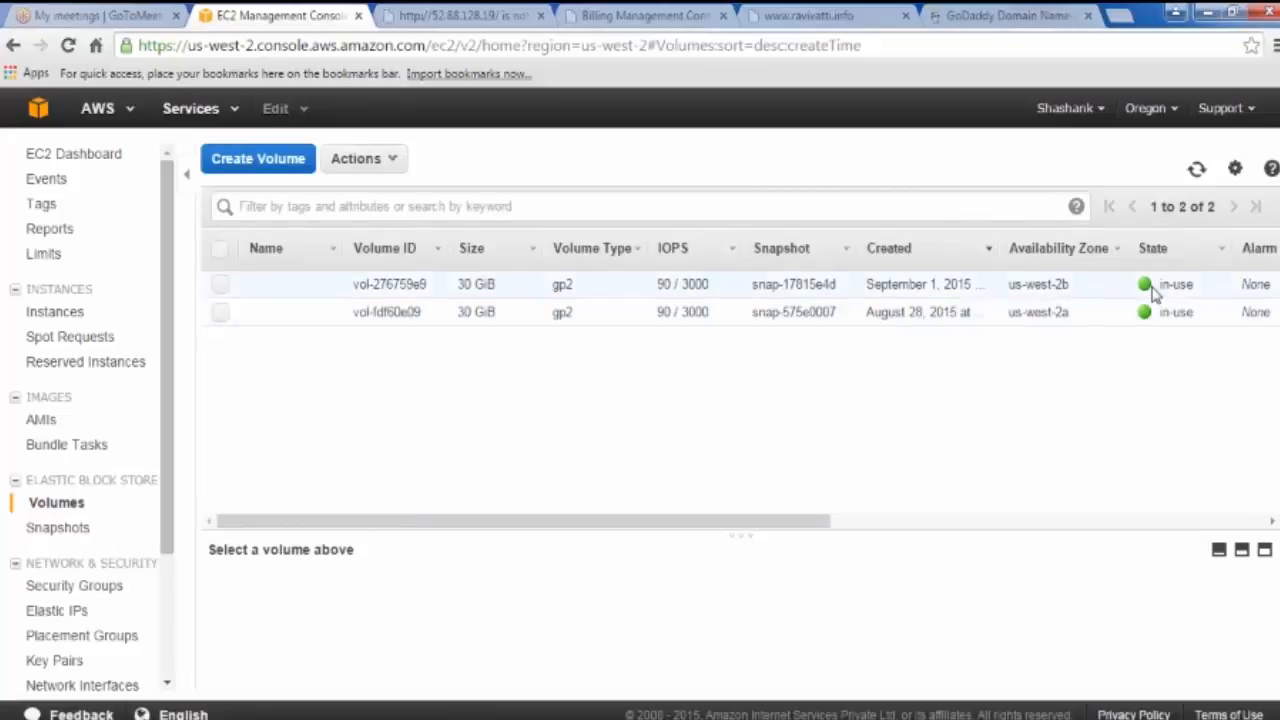
Step: Widen the volume table columns to review Attachment Information, then start Create Volume
{"action": "left_click_drag", "start_coordinate": [740, 523], "coordinate": [812, 518]}
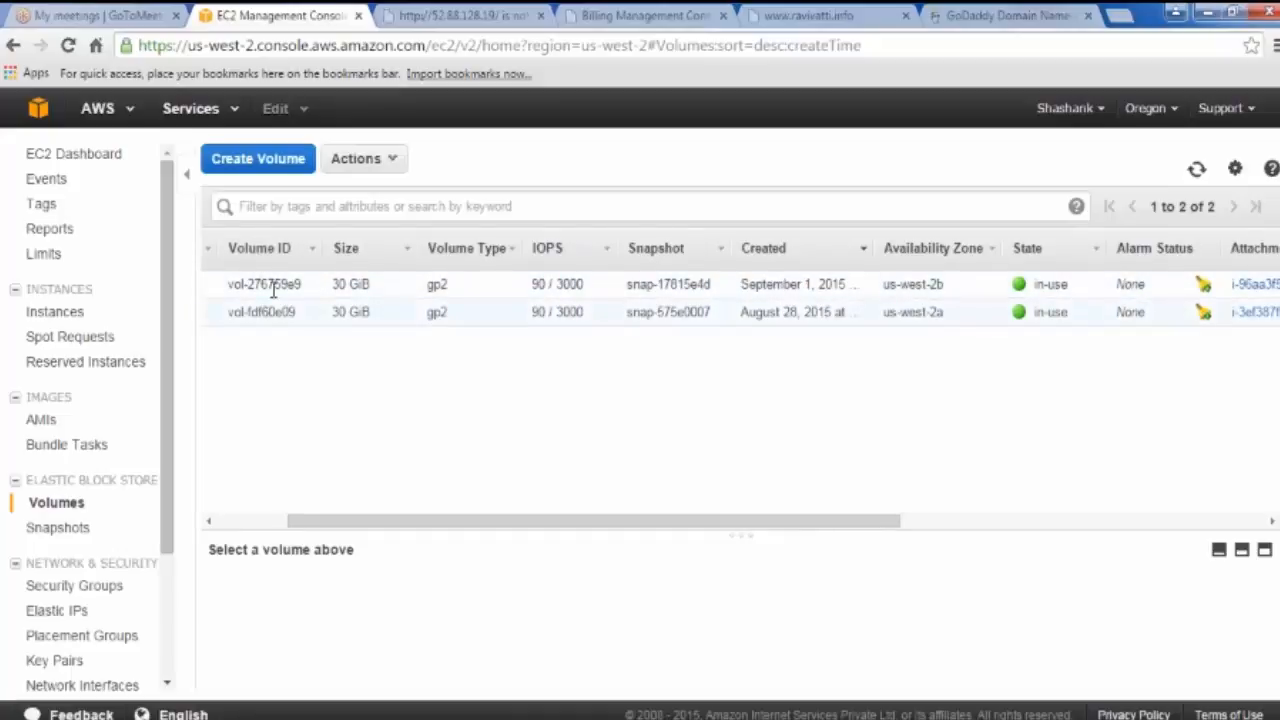
{"action": "left_click_drag", "start_coordinate": [470, 530], "coordinate": [703, 526]}
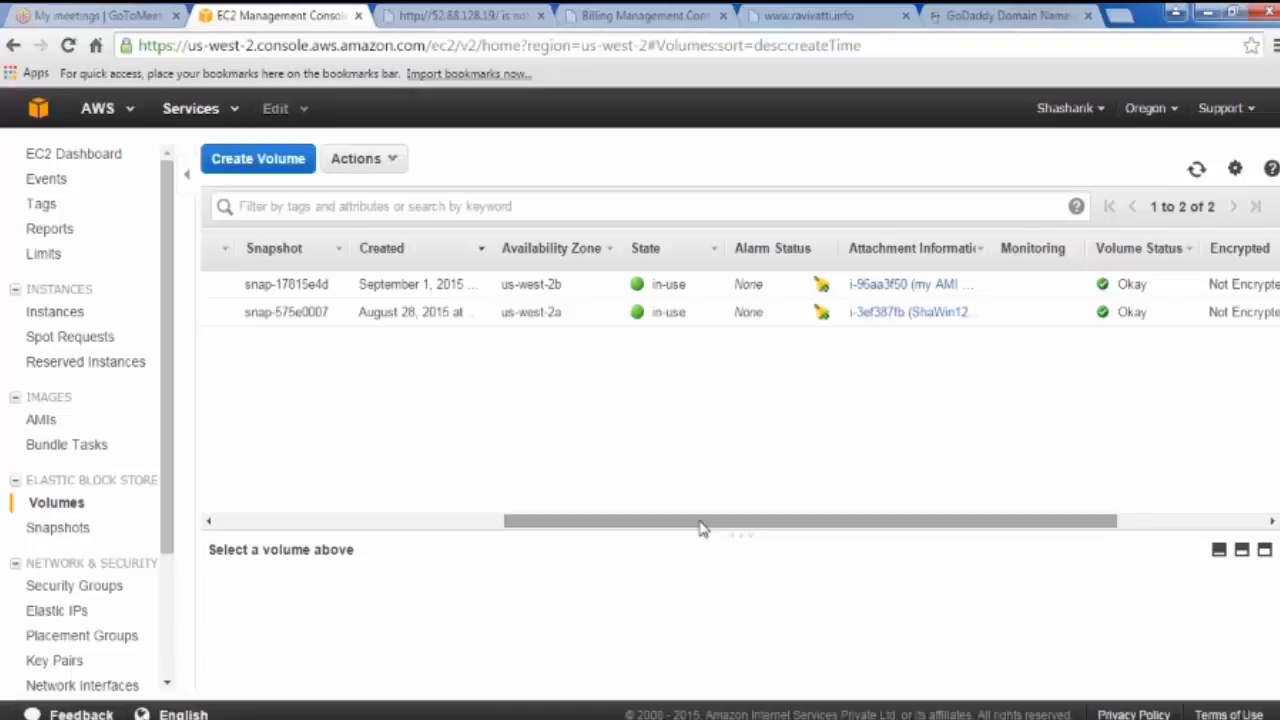
{"action": "left_click_drag", "start_coordinate": [994, 249], "coordinate": [1132, 243]}
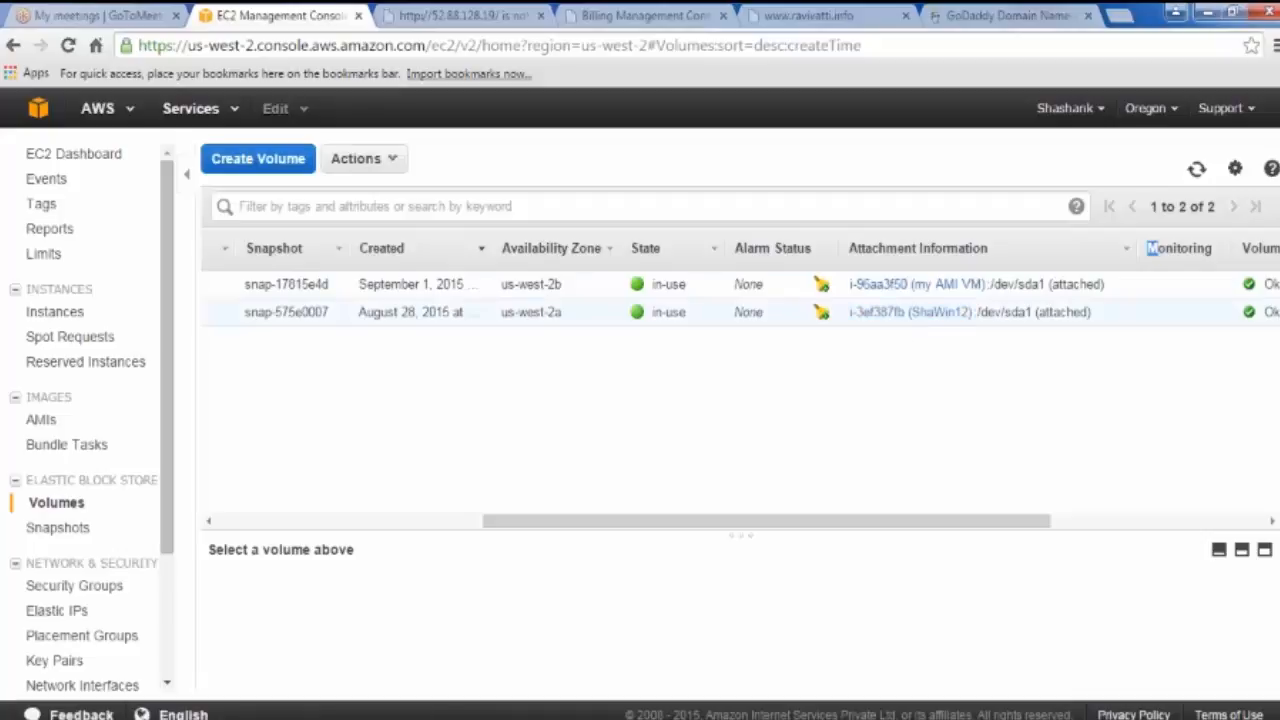
{"action": "left_click_drag", "start_coordinate": [934, 521], "coordinate": [501, 520]}
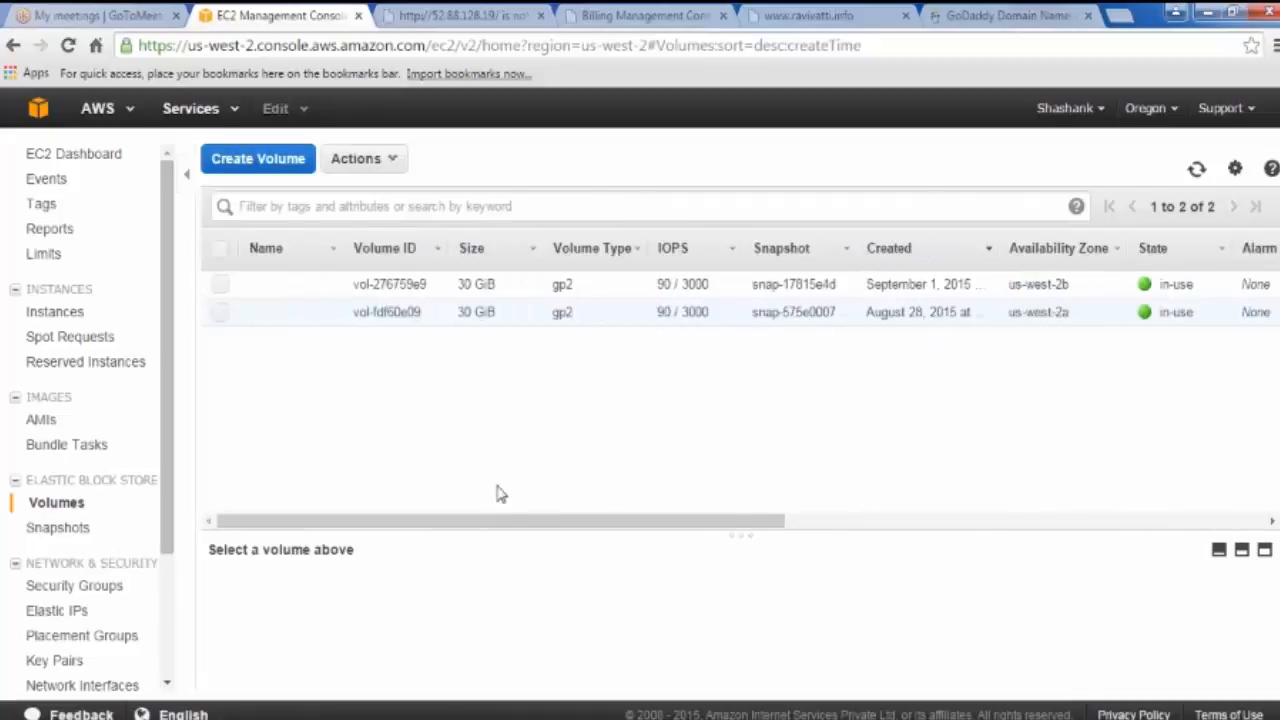
{"action": "left_click", "coordinate": [220, 285]}
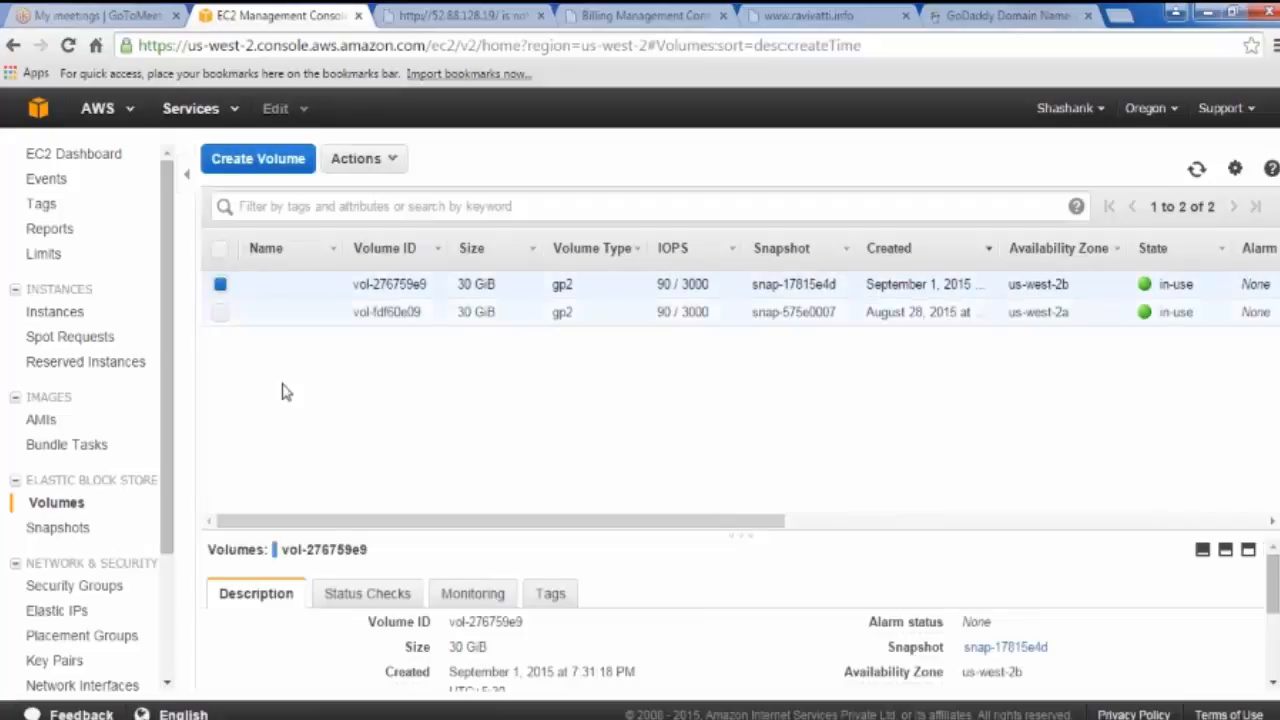
{"action": "left_click", "coordinate": [220, 285]}
{"action": "left_click", "coordinate": [257, 159]}
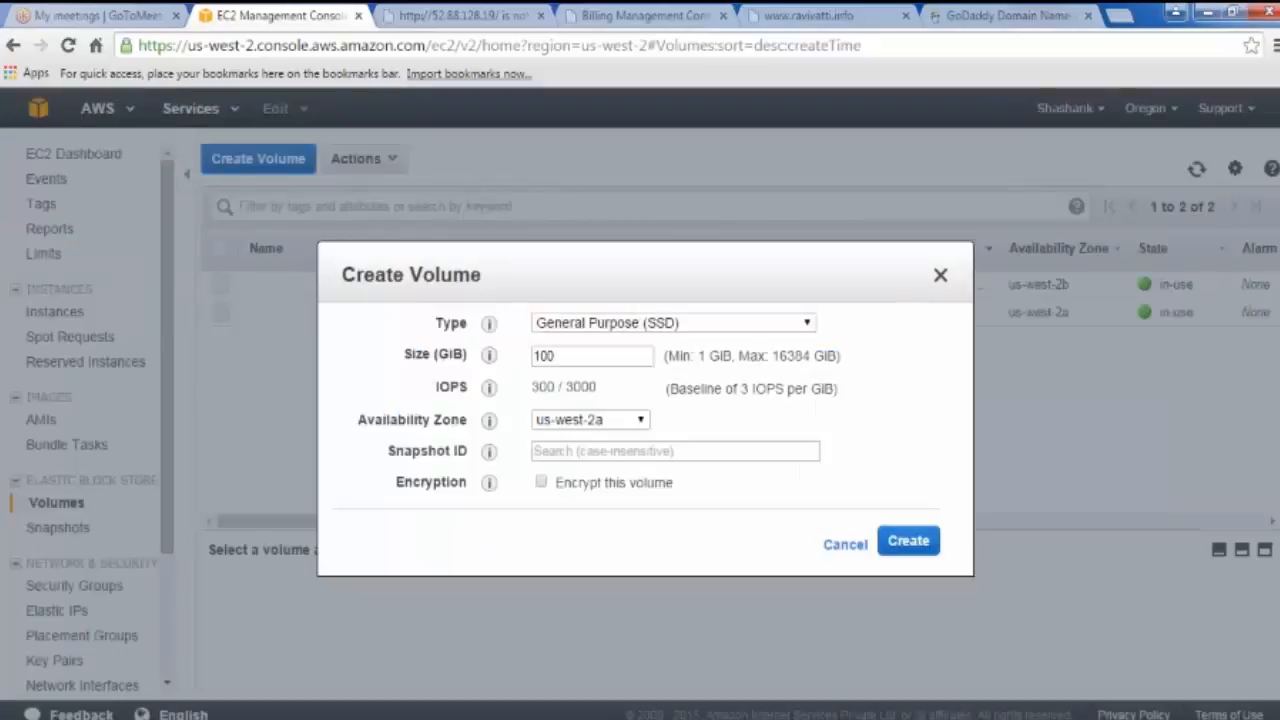
Step: Create a 10 GiB General Purpose (SSD) volume in us-west-2a
{"action": "left_click", "coordinate": [610, 328]}
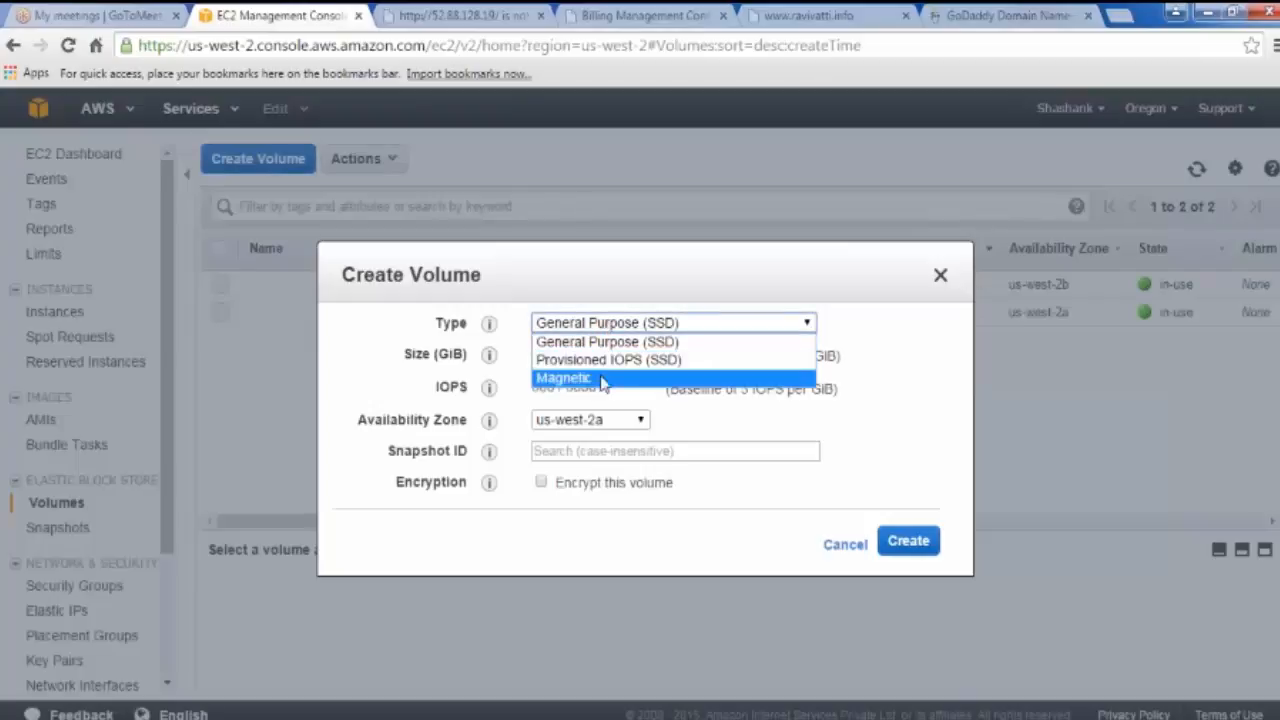
{"action": "left_click", "coordinate": [630, 325]}
{"action": "left_click", "coordinate": [576, 356]}
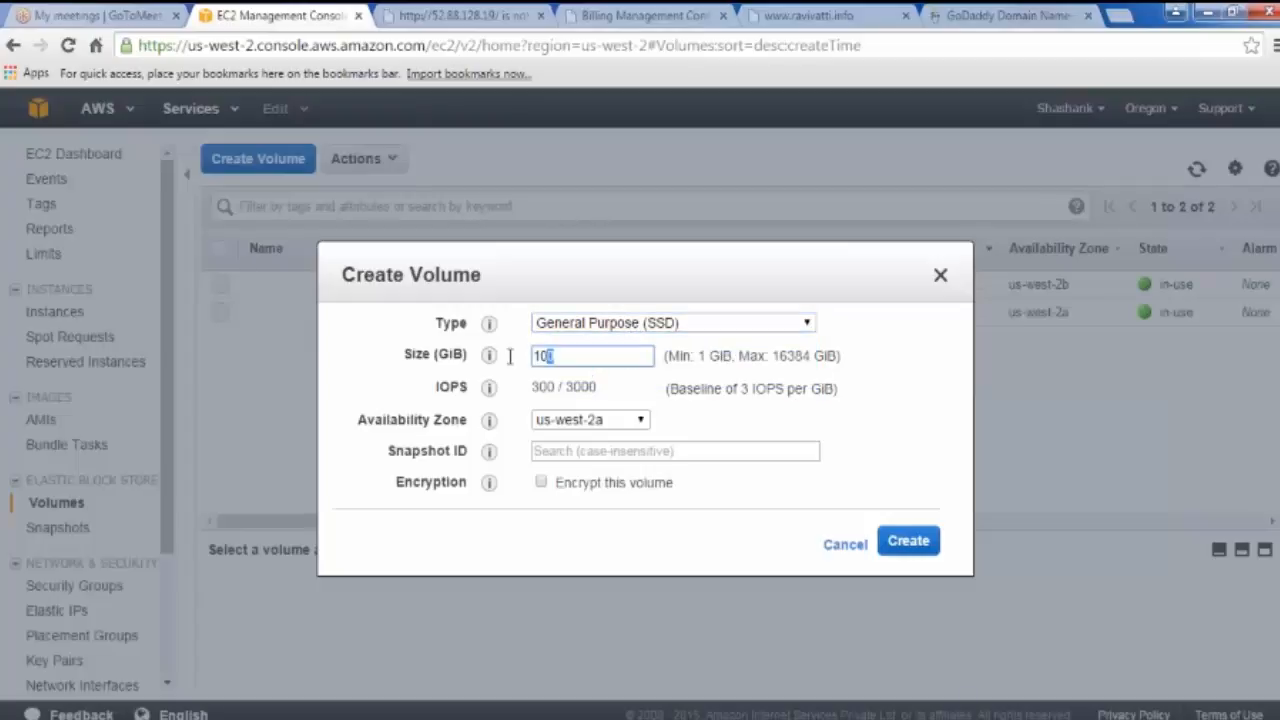
{"action": "key", "text": "ctrl+a"}
{"action": "type", "text": "10"}
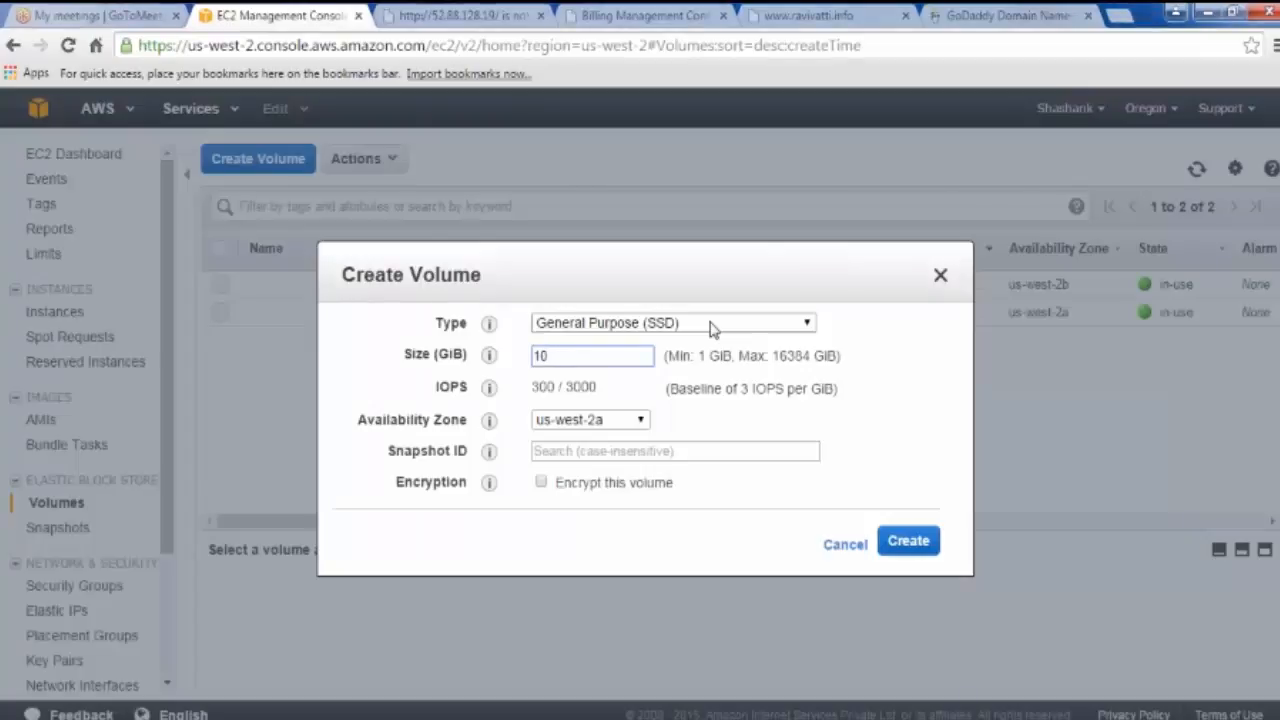
{"action": "left_click", "coordinate": [1256, 22]}
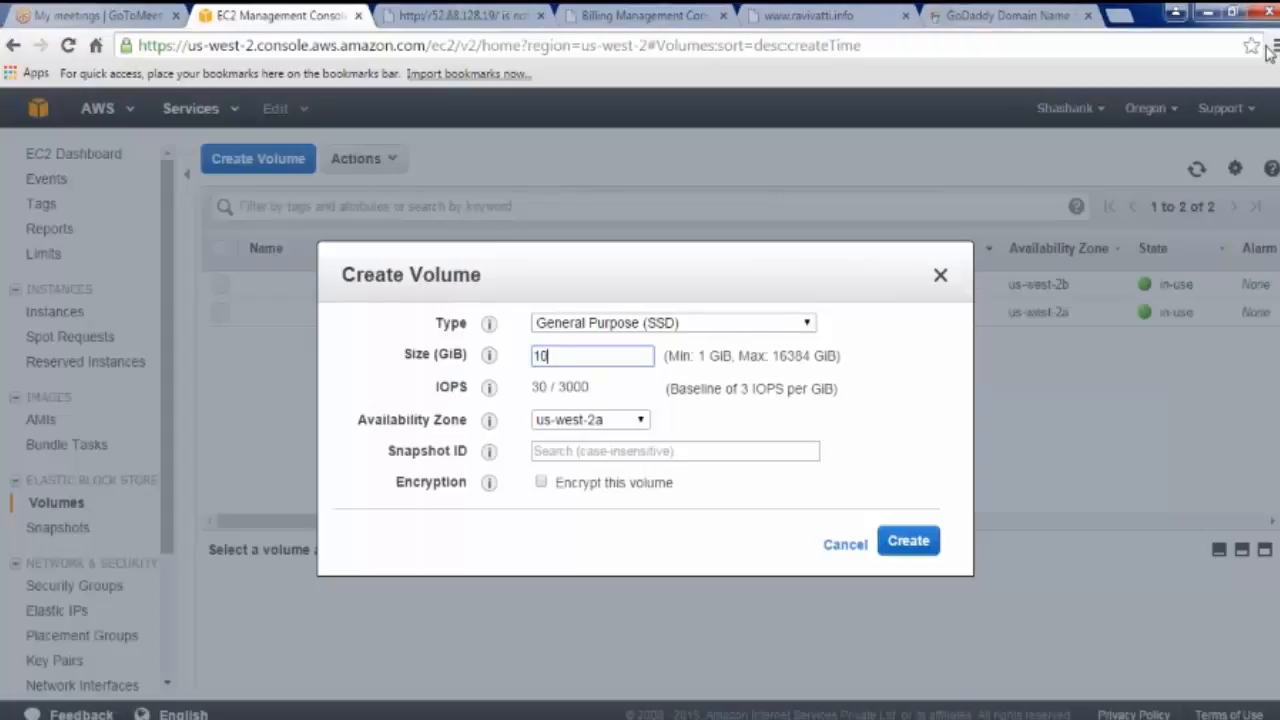
{"action": "left_click", "coordinate": [1268, 53]}
{"action": "left_click", "coordinate": [1268, 54]}
{"action": "left_click", "coordinate": [903, 544]}
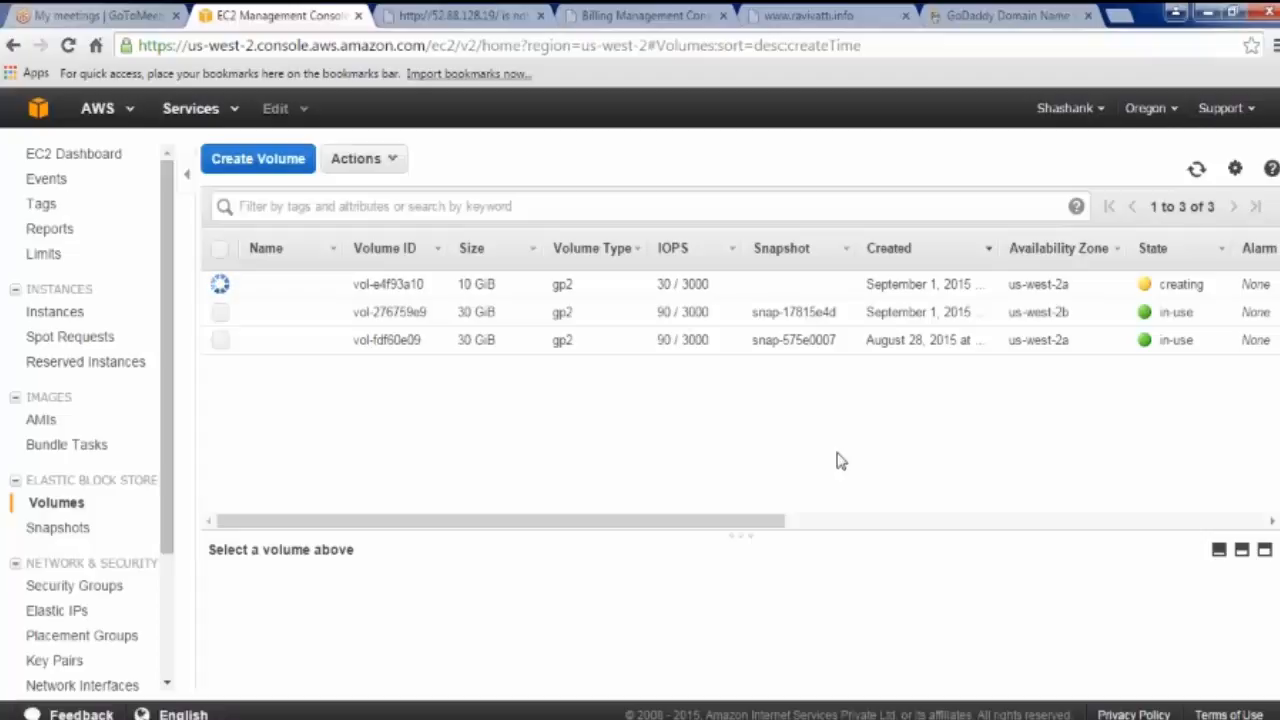
Step: Go to the AMIs page and open the Actions menu for Win-AMI
{"action": "left_click", "coordinate": [43, 420]}
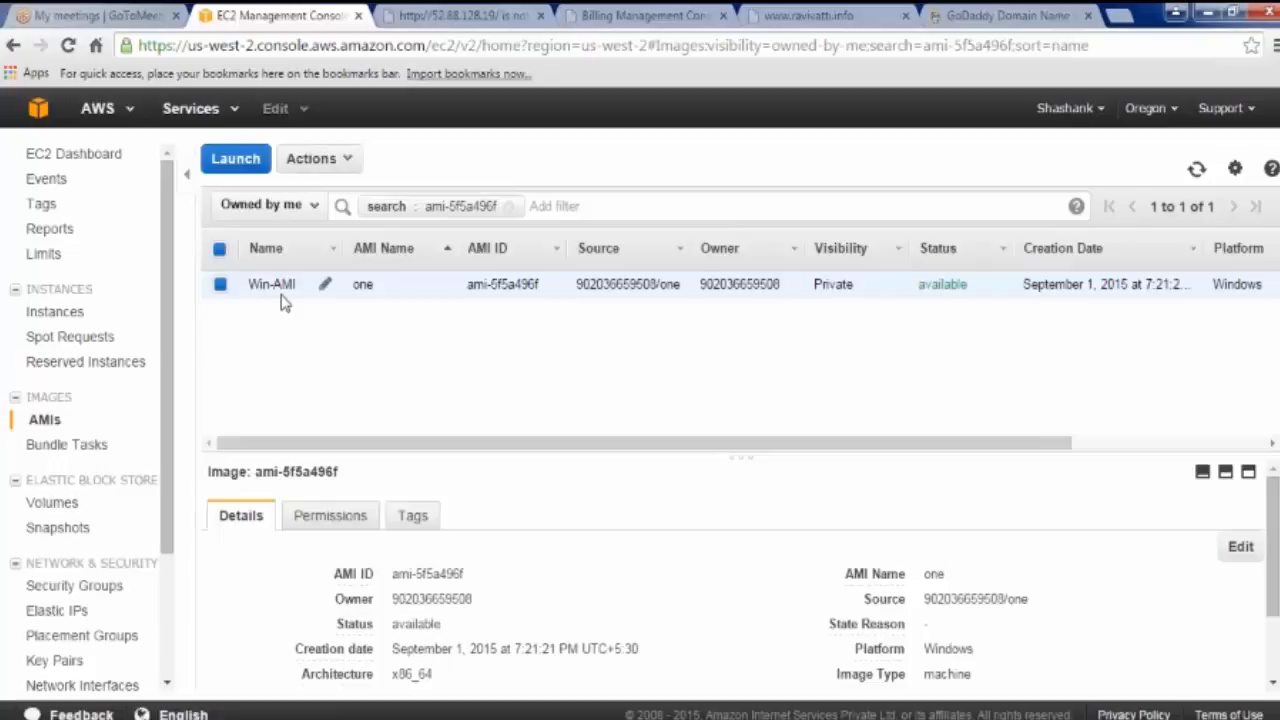
{"action": "left_click", "coordinate": [334, 164]}
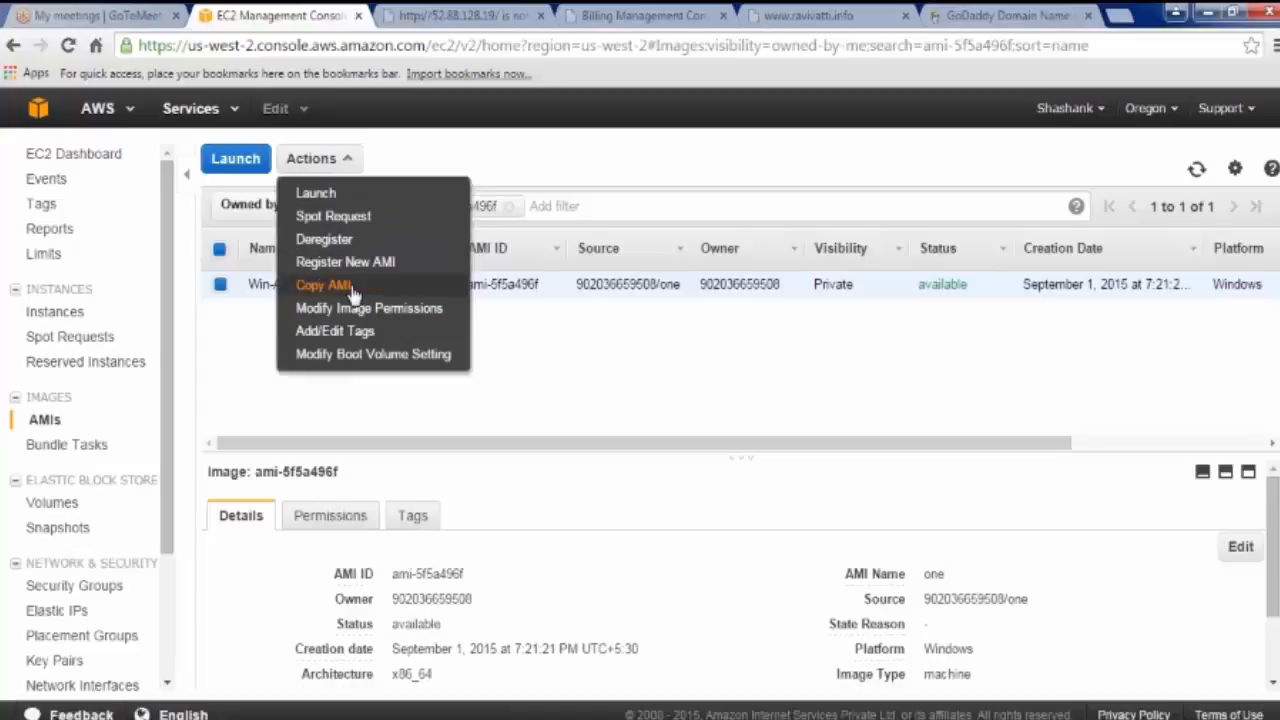
Step: In Win-AMI's Modify Image Permissions, toggle Public and set it back to Private
{"action": "left_click", "coordinate": [423, 316]}
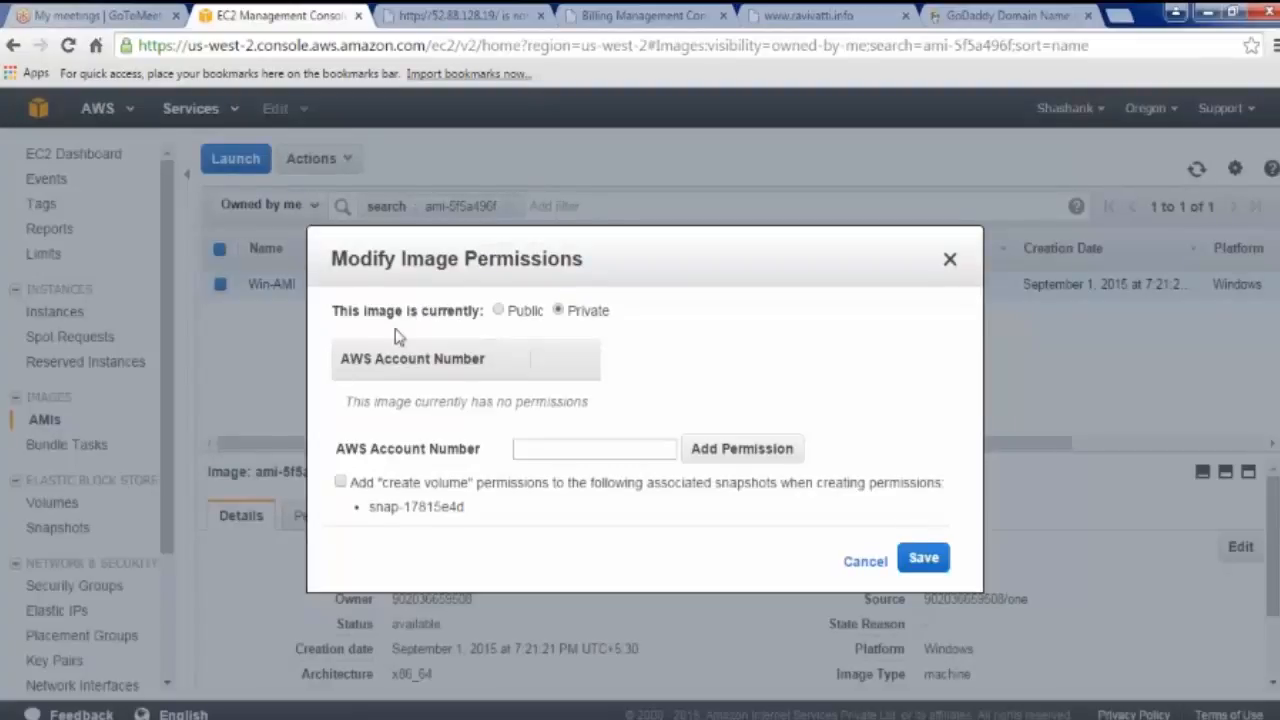
{"action": "left_click", "coordinate": [500, 311]}
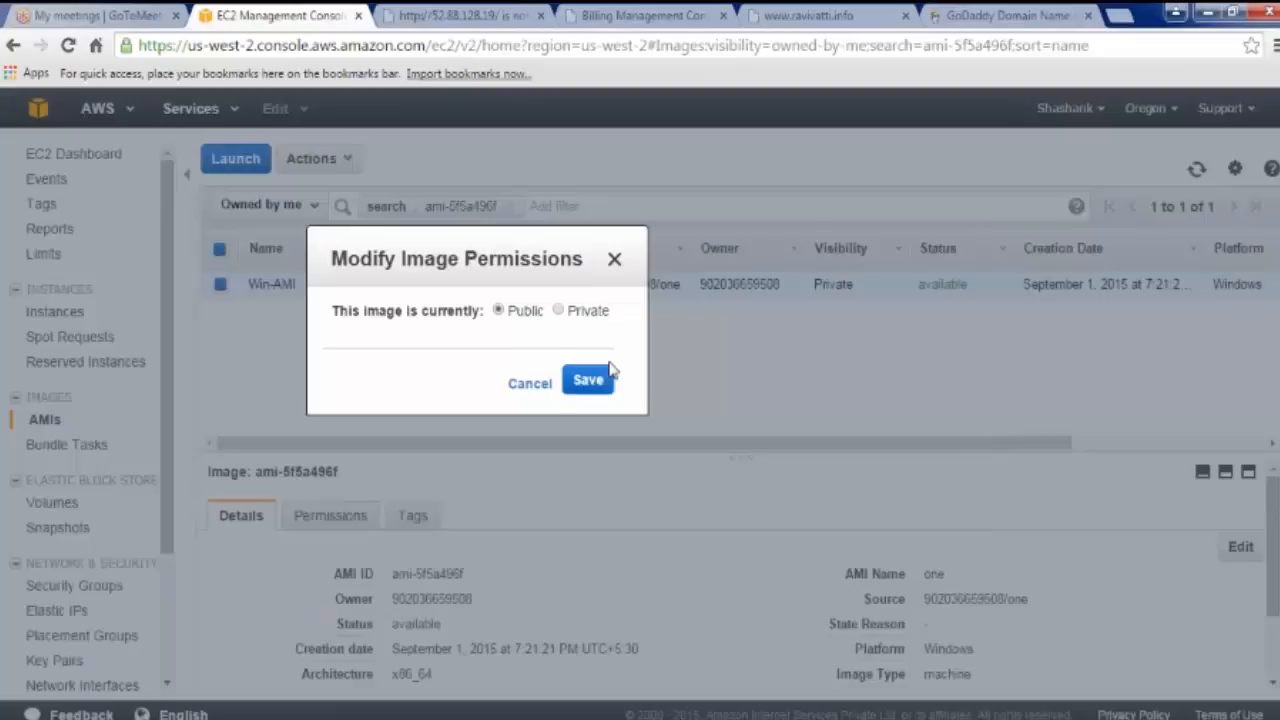
{"action": "left_click", "coordinate": [559, 311]}
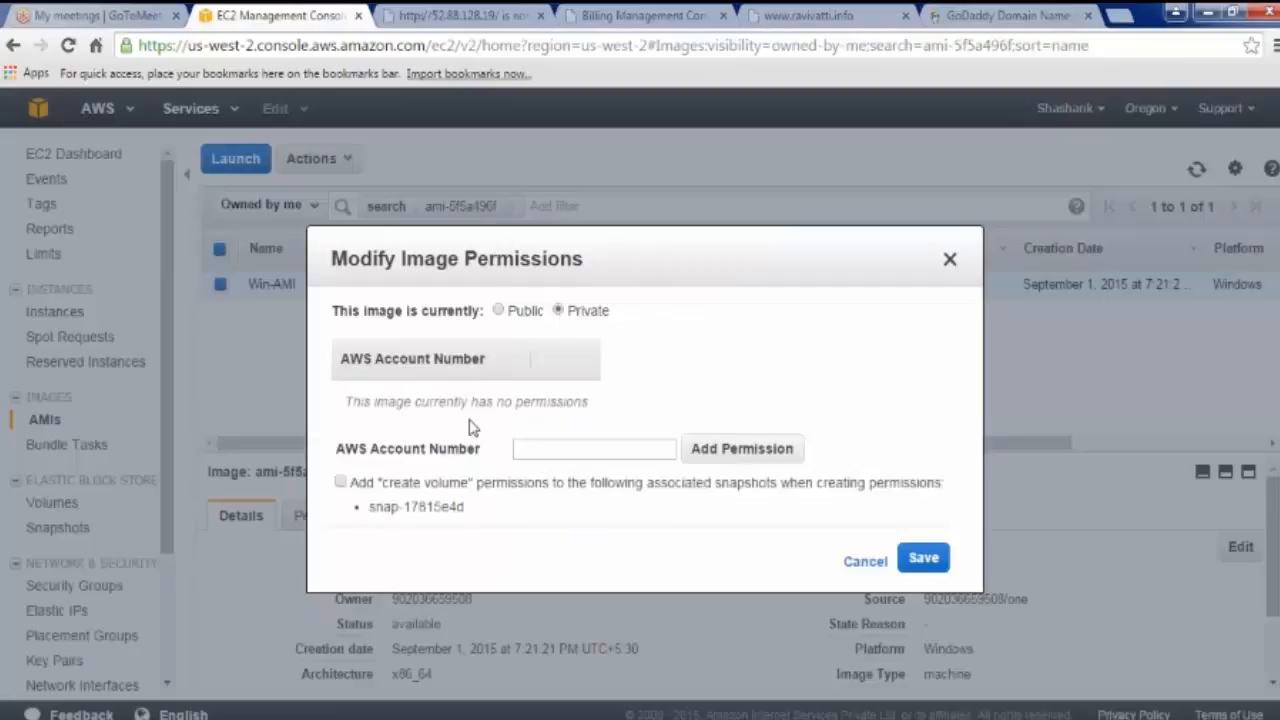
{"action": "left_click", "coordinate": [550, 452]}
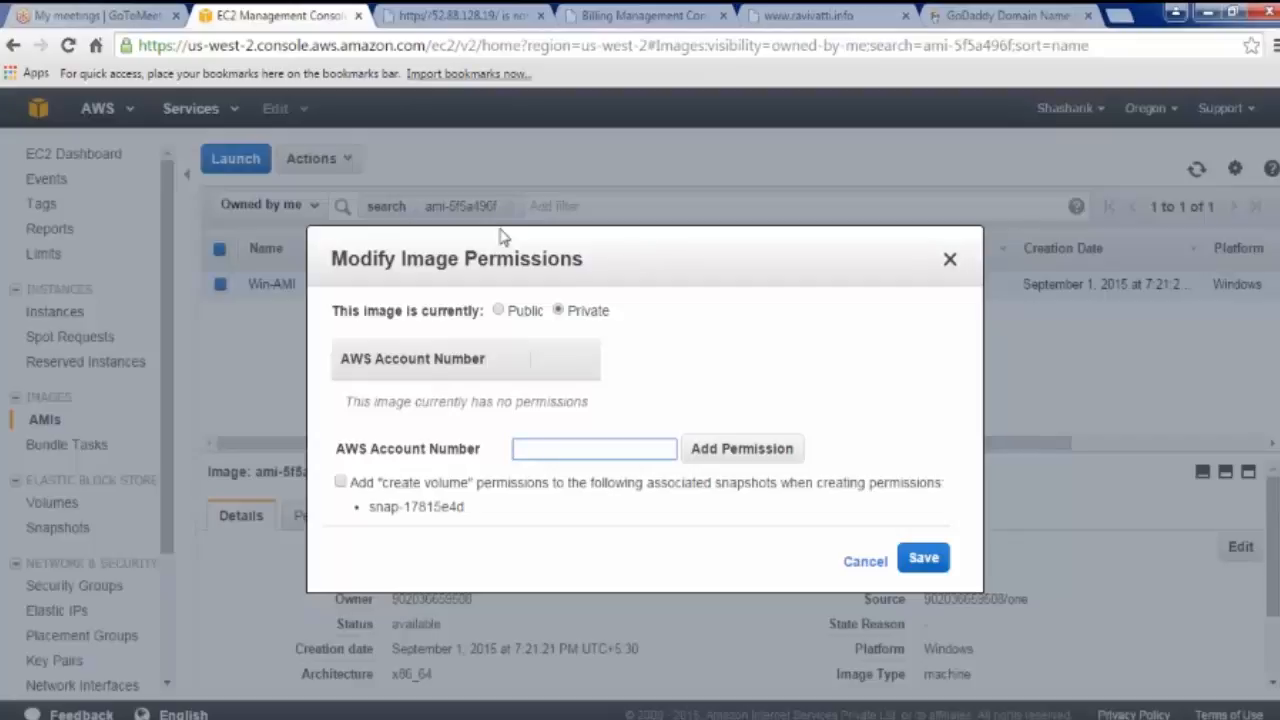
Step: Select the Account Id on the Billing page, then return to the 52.88.128.19 tab
{"action": "left_click", "coordinate": [612, 15]}
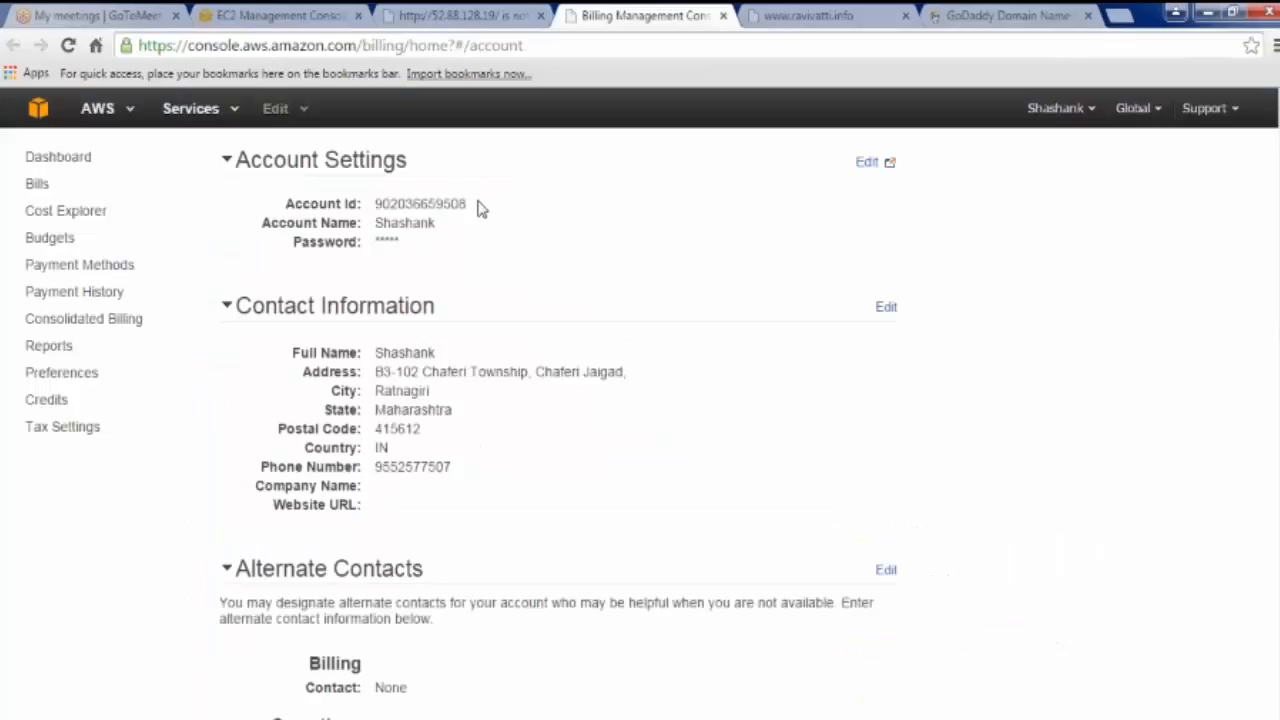
{"action": "left_click_drag", "start_coordinate": [478, 205], "coordinate": [378, 203]}
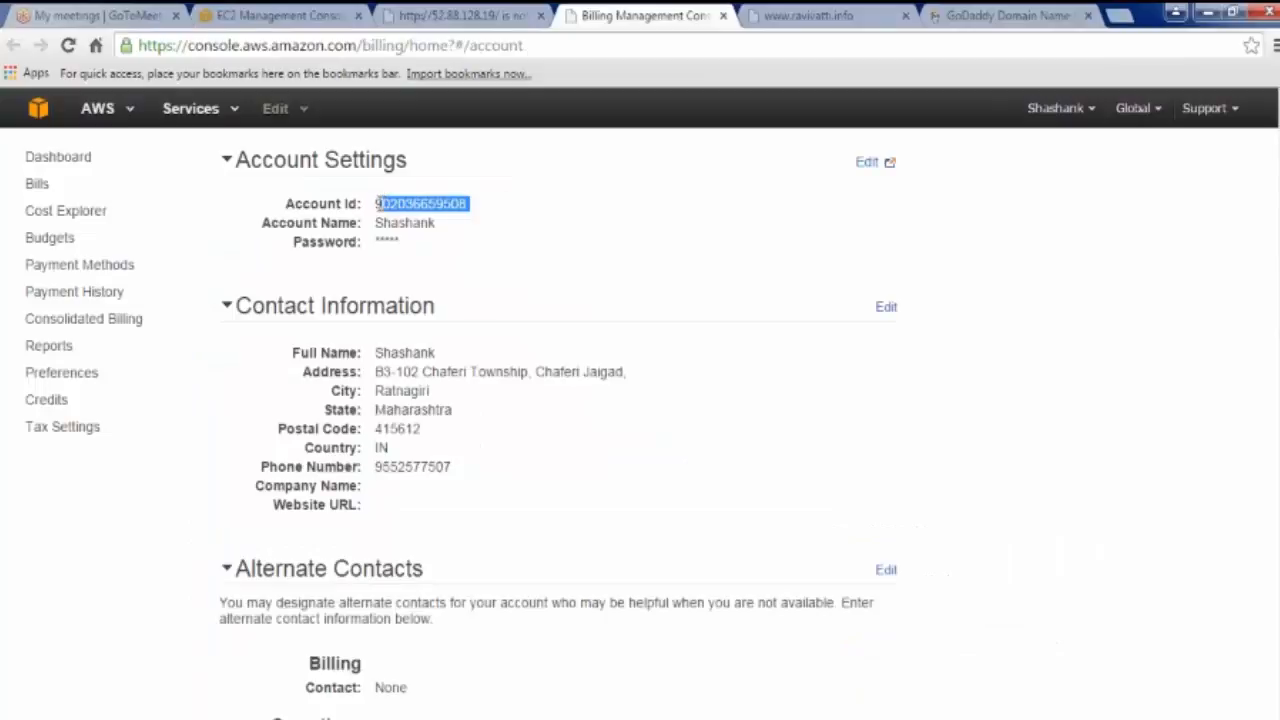
{"action": "left_click", "coordinate": [435, 15]}
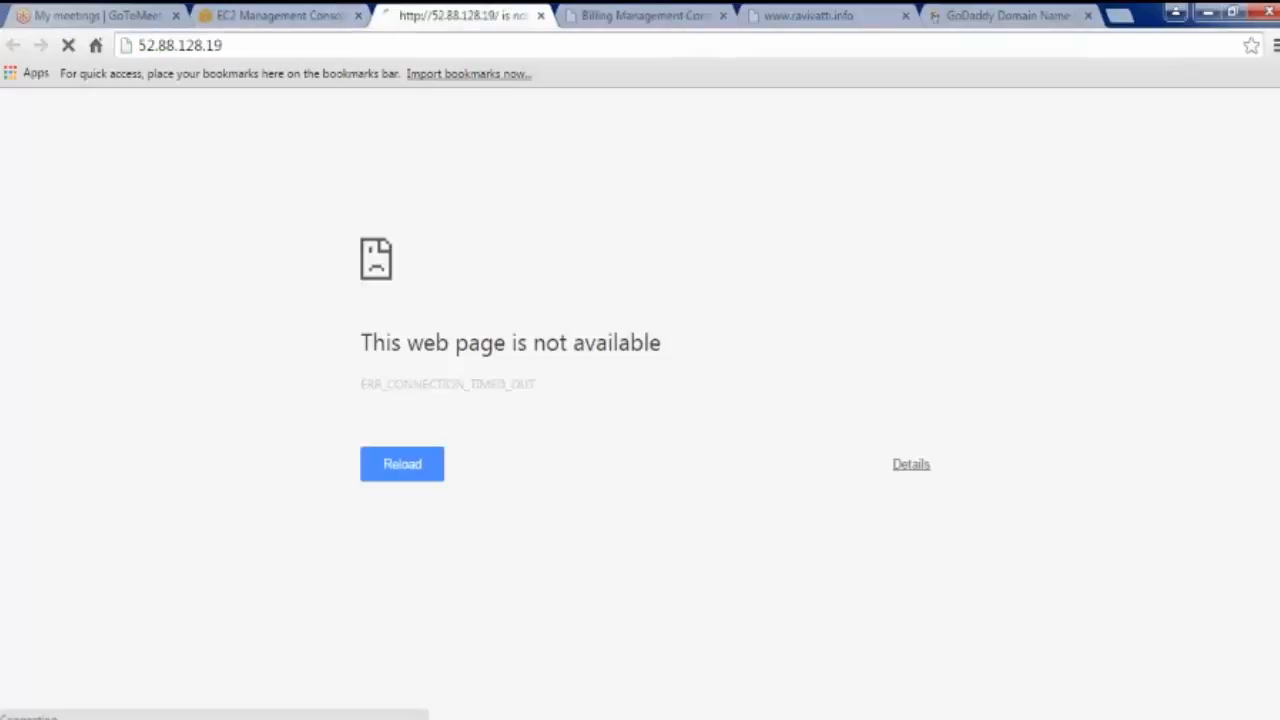
Step: Switch back to the EC2 console tab with Win-AMI's Private image permissions dialog
{"action": "left_click", "coordinate": [300, 15]}
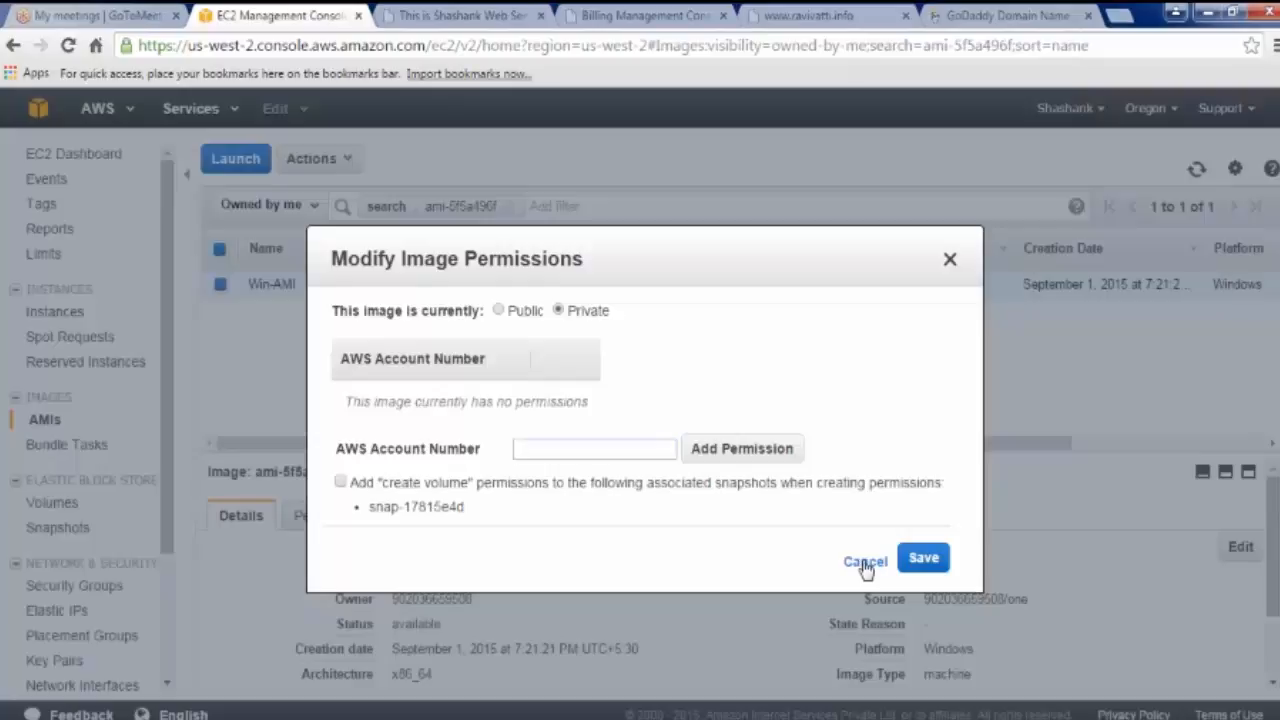
Step: Cancel the image permissions dialog, leaving Win-AMI Private, and dismiss the Actions list
{"action": "left_click", "coordinate": [865, 564]}
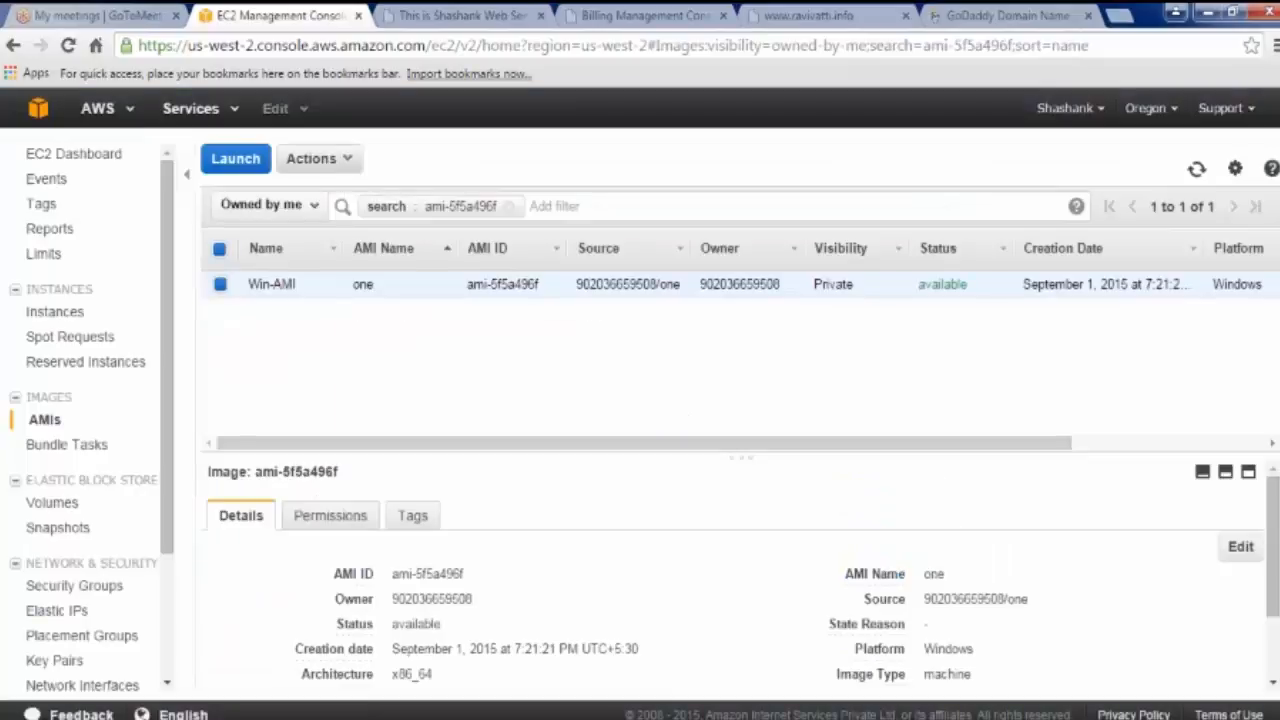
{"action": "left_click", "coordinate": [338, 165]}
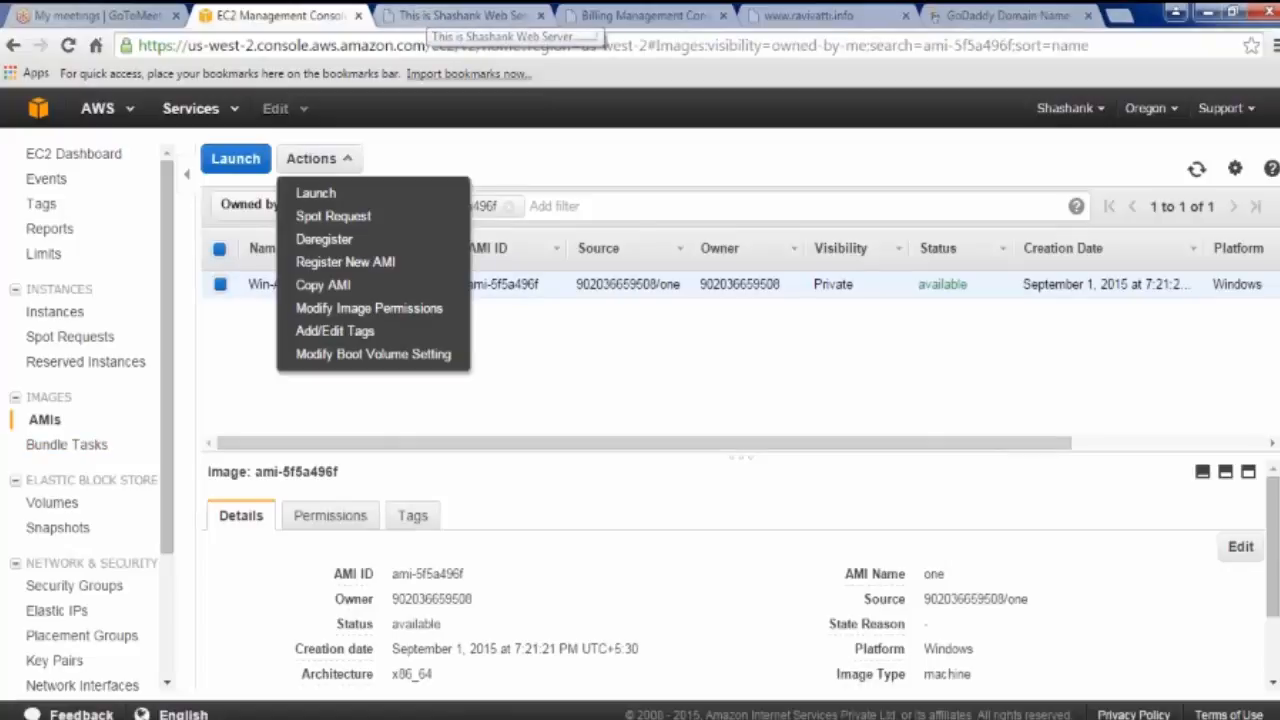
{"action": "key", "text": "Escape"}
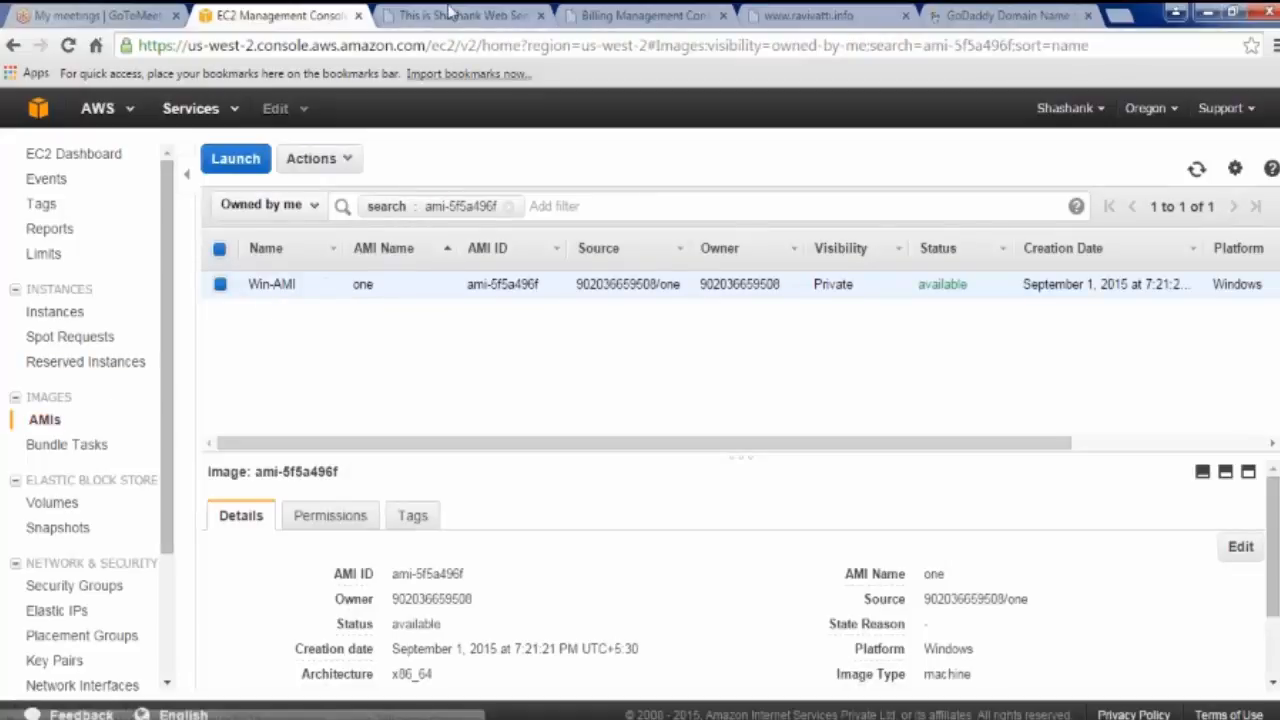
Step: Close the web server tab and return to the EC2 console tab
{"action": "middle_click", "coordinate": [450, 15]}
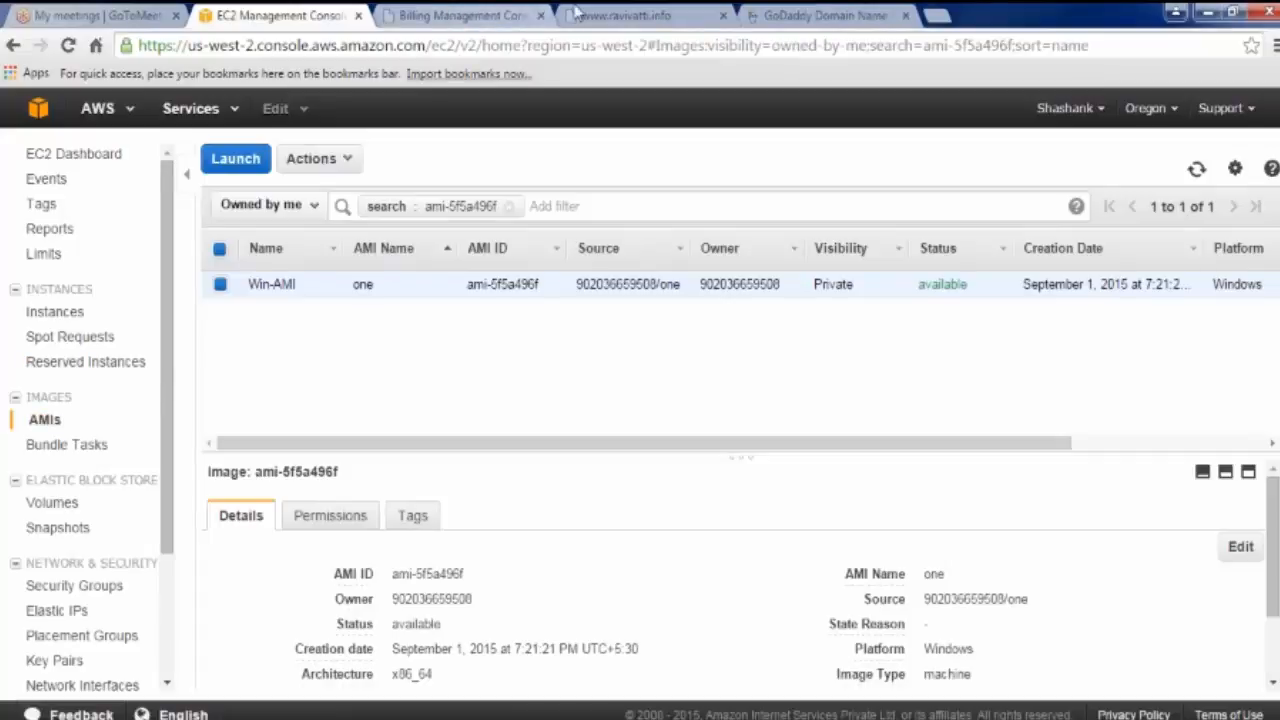
{"action": "left_click", "coordinate": [474, 14]}
{"action": "left_click", "coordinate": [285, 16]}
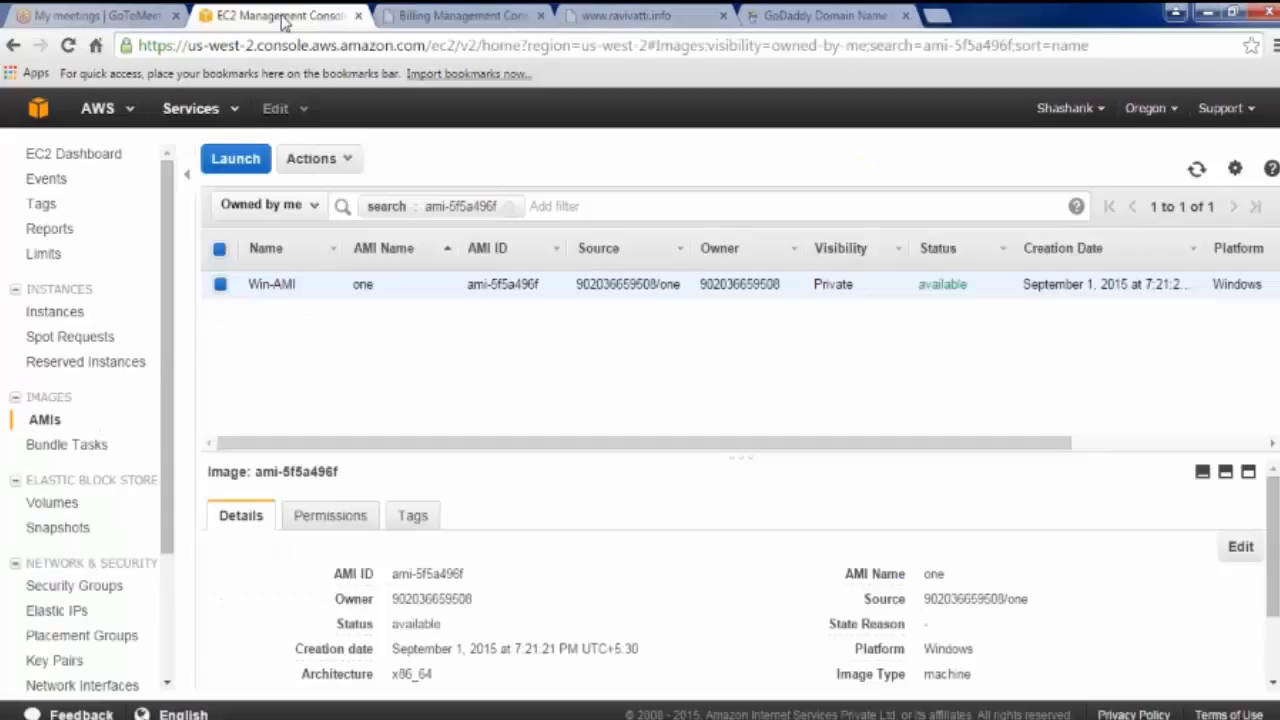
Step: In Volumes, name the new 10 GiB volume 'myvol'
{"action": "left_click", "coordinate": [51, 502]}
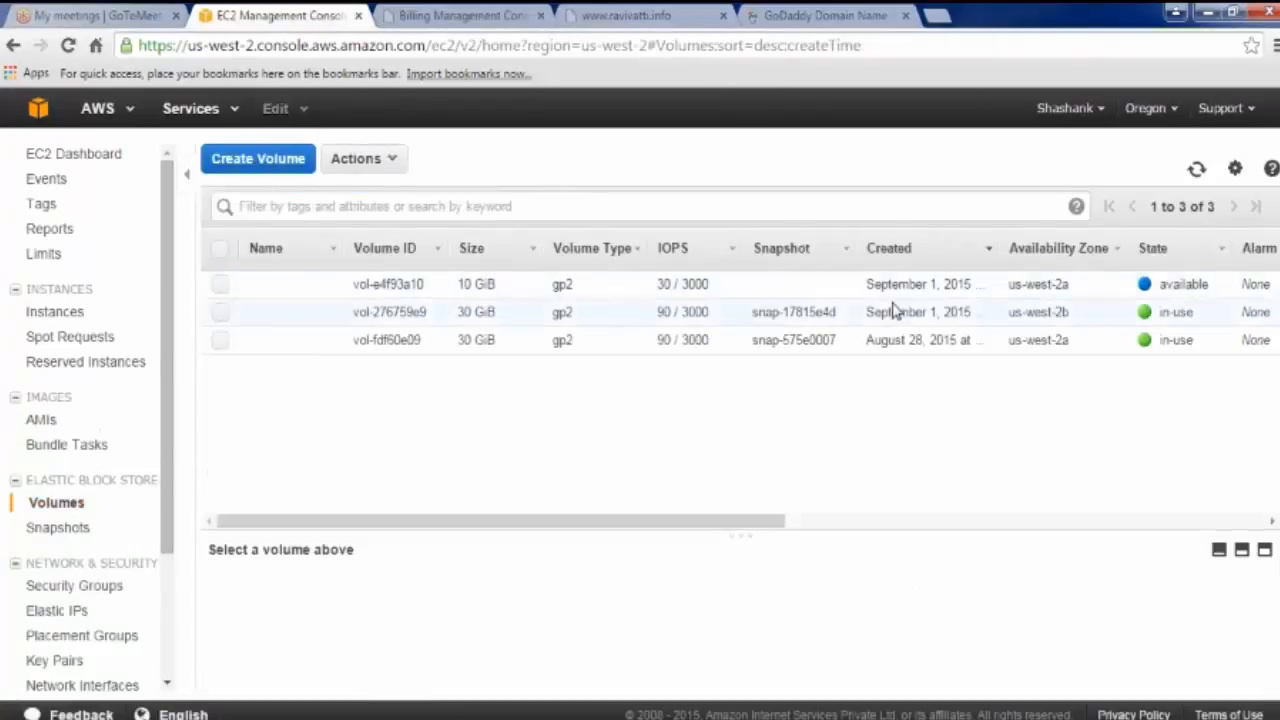
{"action": "left_click", "coordinate": [296, 292]}
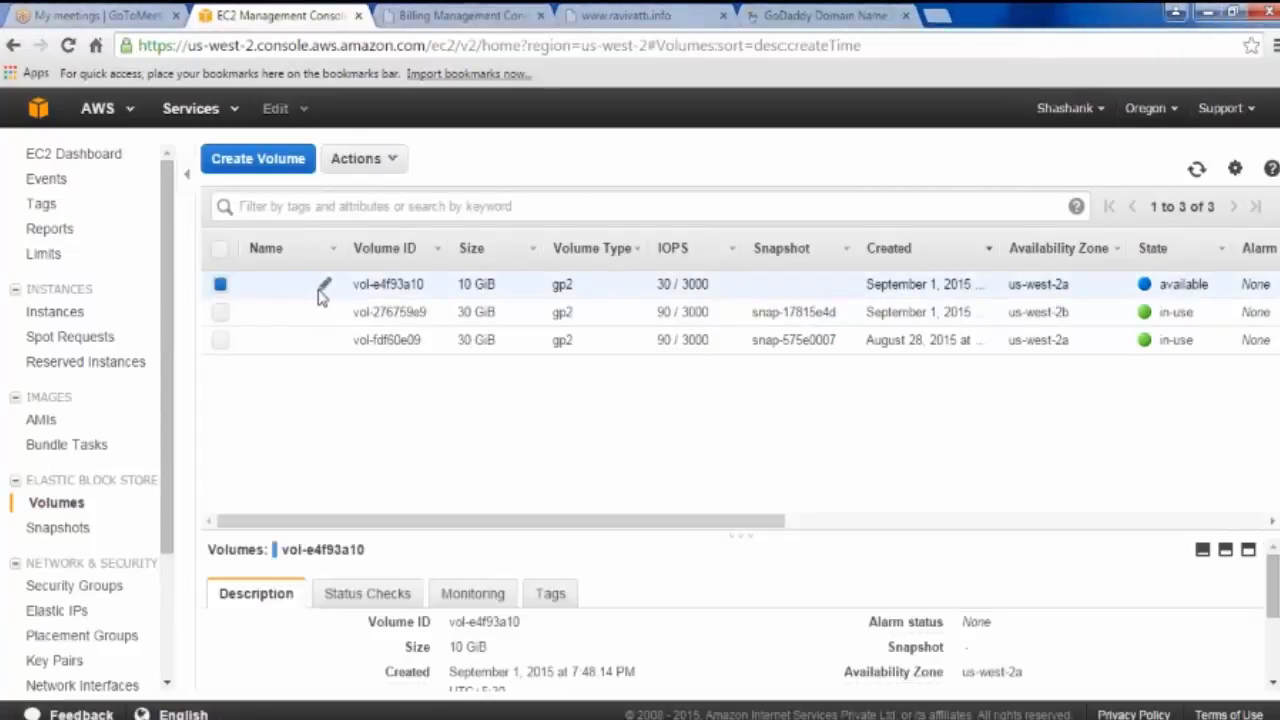
{"action": "left_click", "coordinate": [325, 285]}
{"action": "type", "text": "my"}
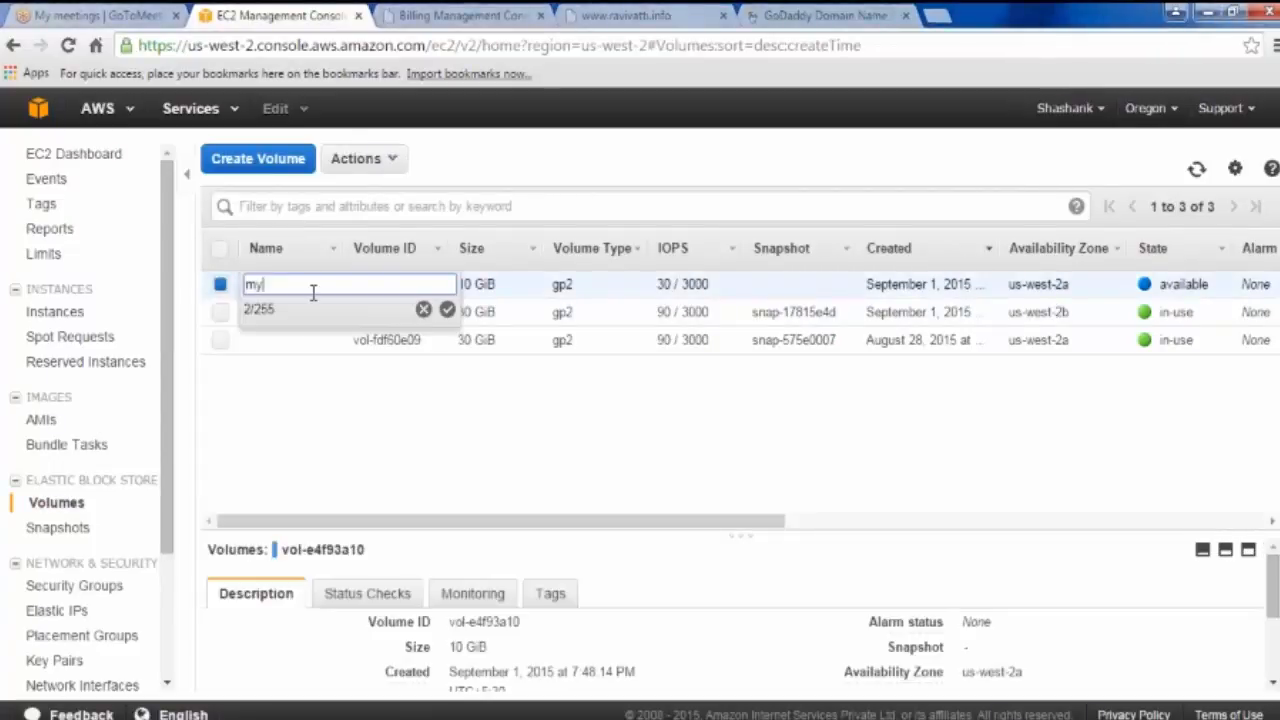
{"action": "type", "text": "vol"}
{"action": "key", "text": "Return"}
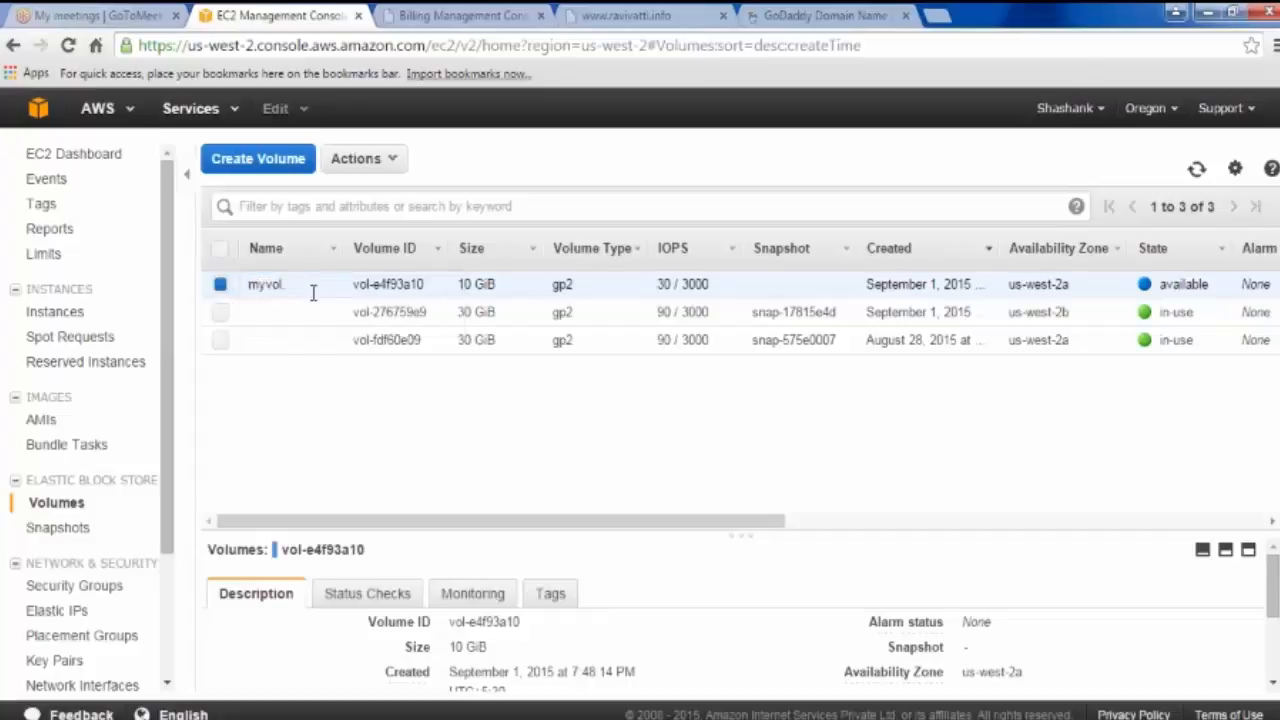
Step: Start attaching myvol and browse the instance list, leaving the volume unattached
{"action": "left_click", "coordinate": [397, 165]}
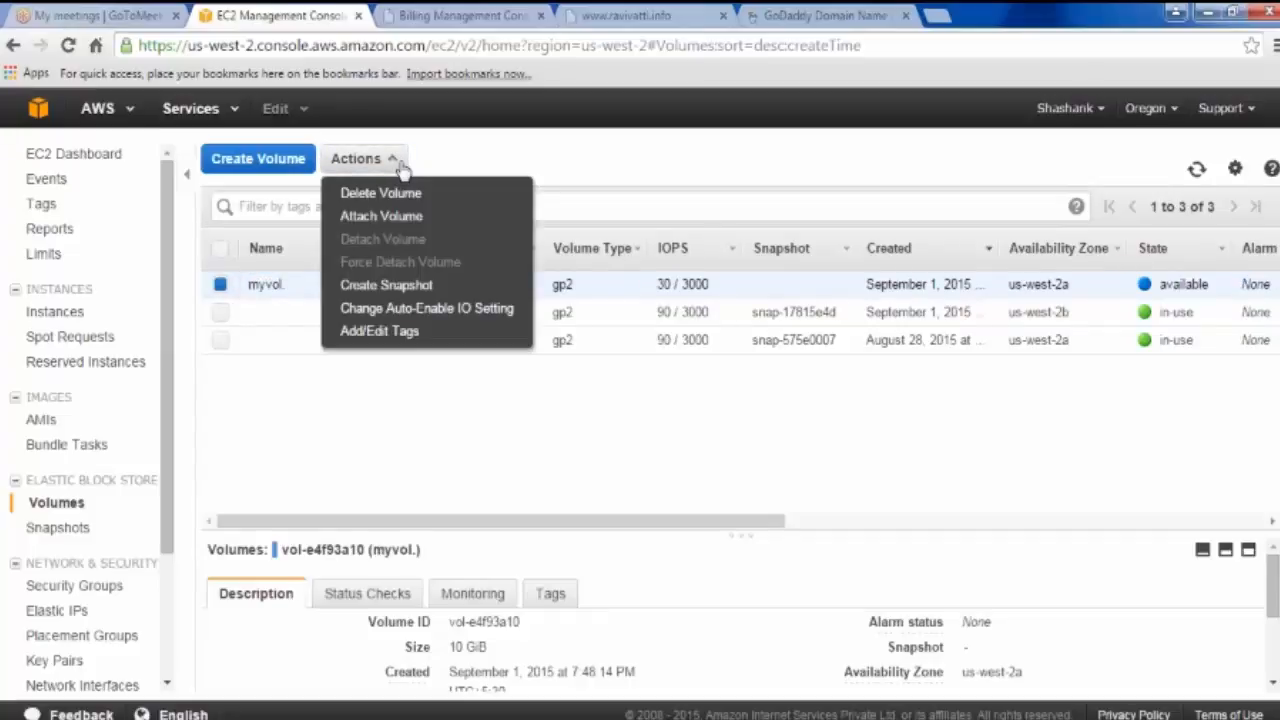
{"action": "left_click", "coordinate": [405, 218]}
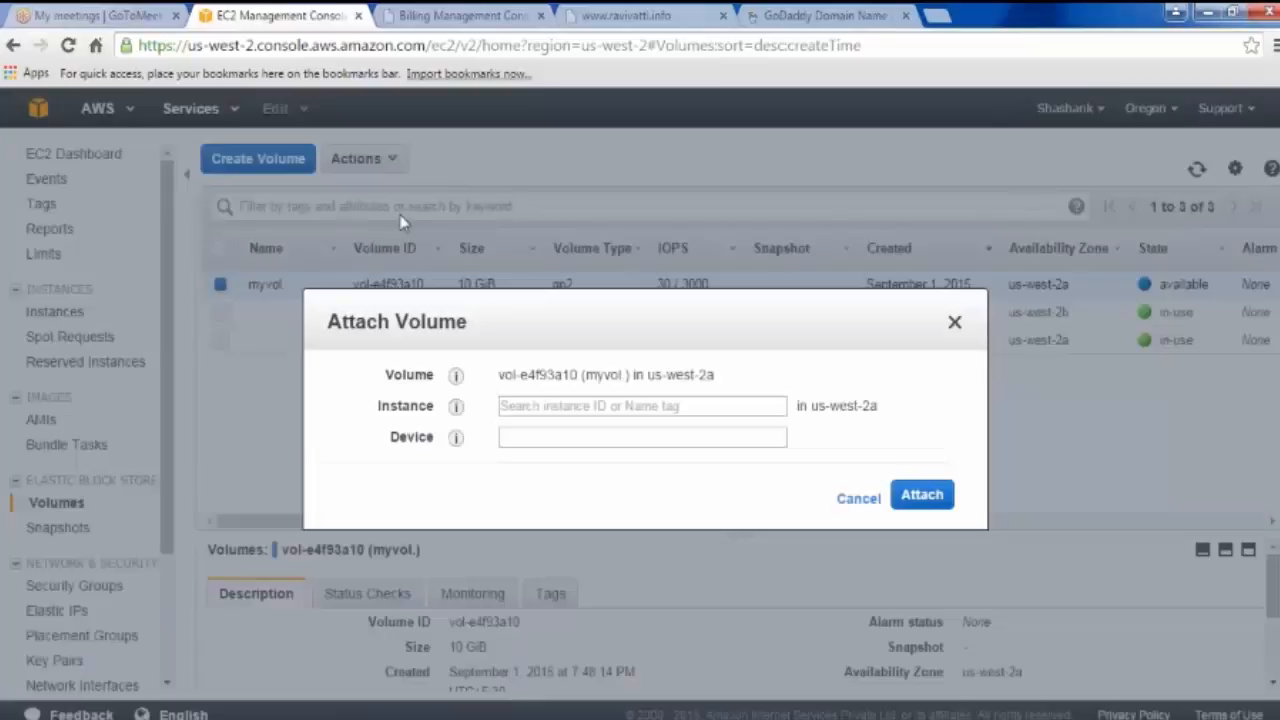
{"action": "left_click", "coordinate": [614, 405]}
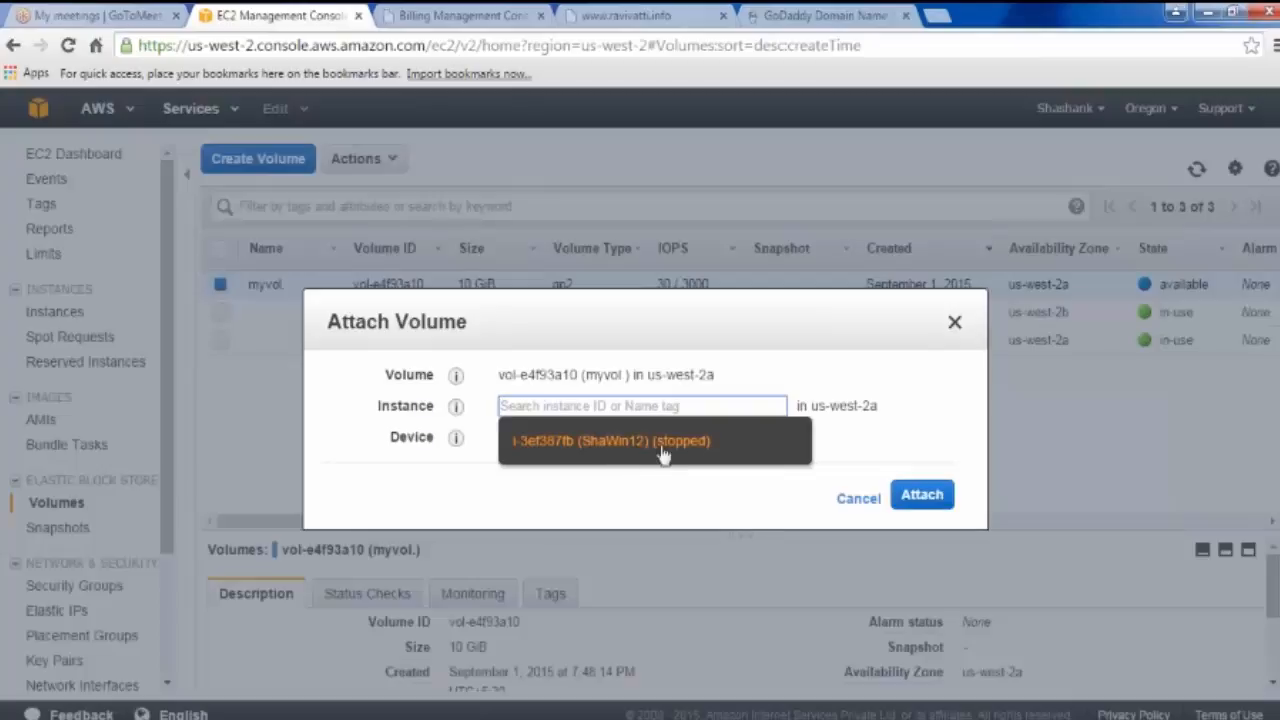
{"action": "left_click", "coordinate": [846, 388]}
{"action": "left_click", "coordinate": [692, 402]}
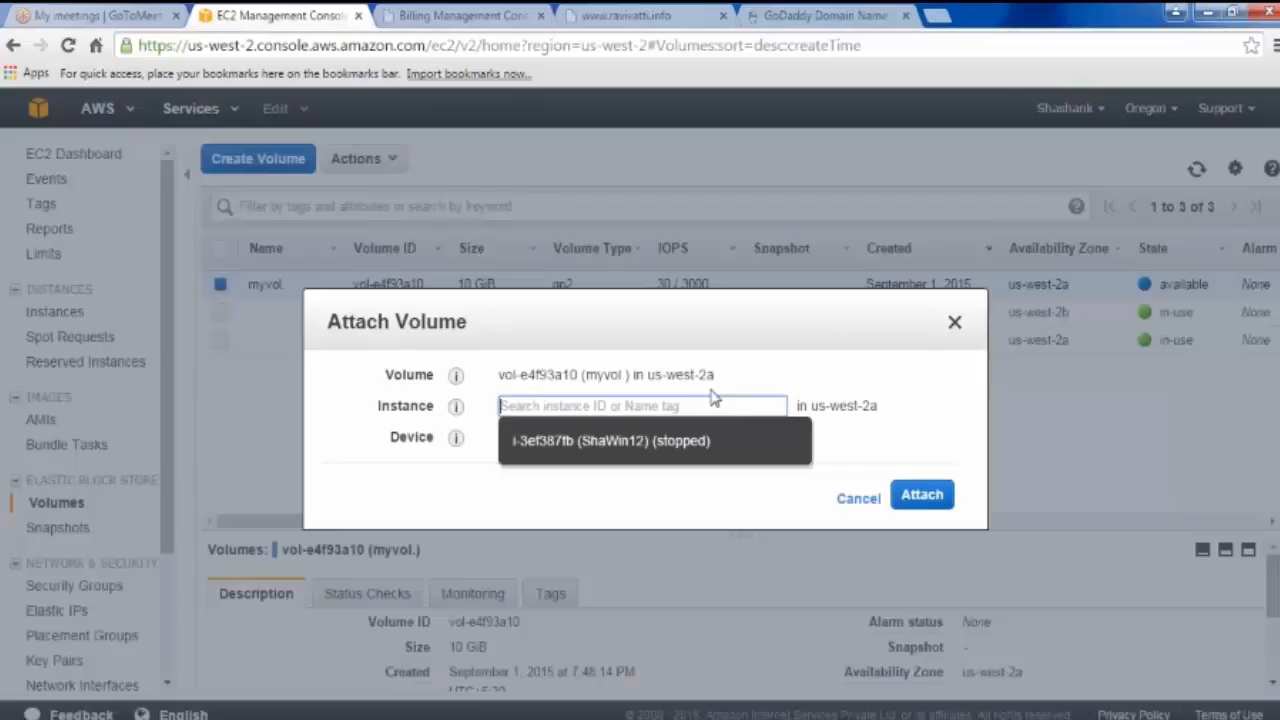
{"action": "left_click", "coordinate": [713, 402]}
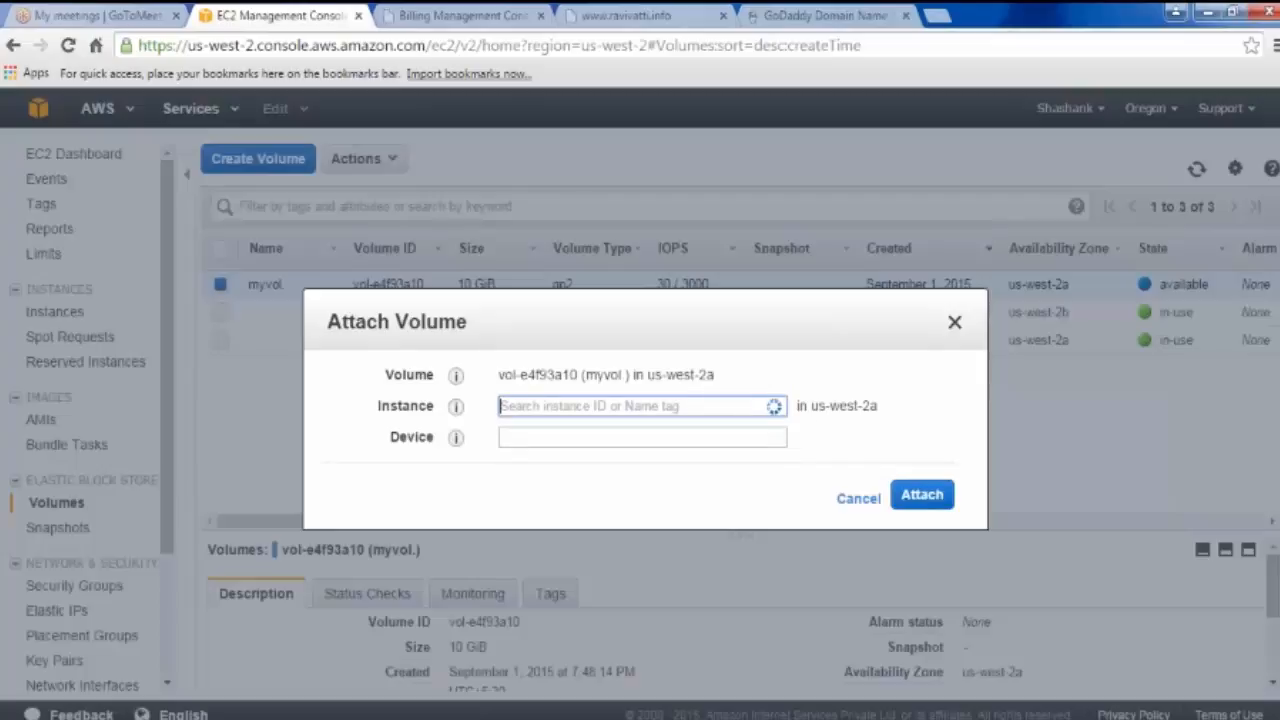
{"action": "left_click", "coordinate": [713, 402]}
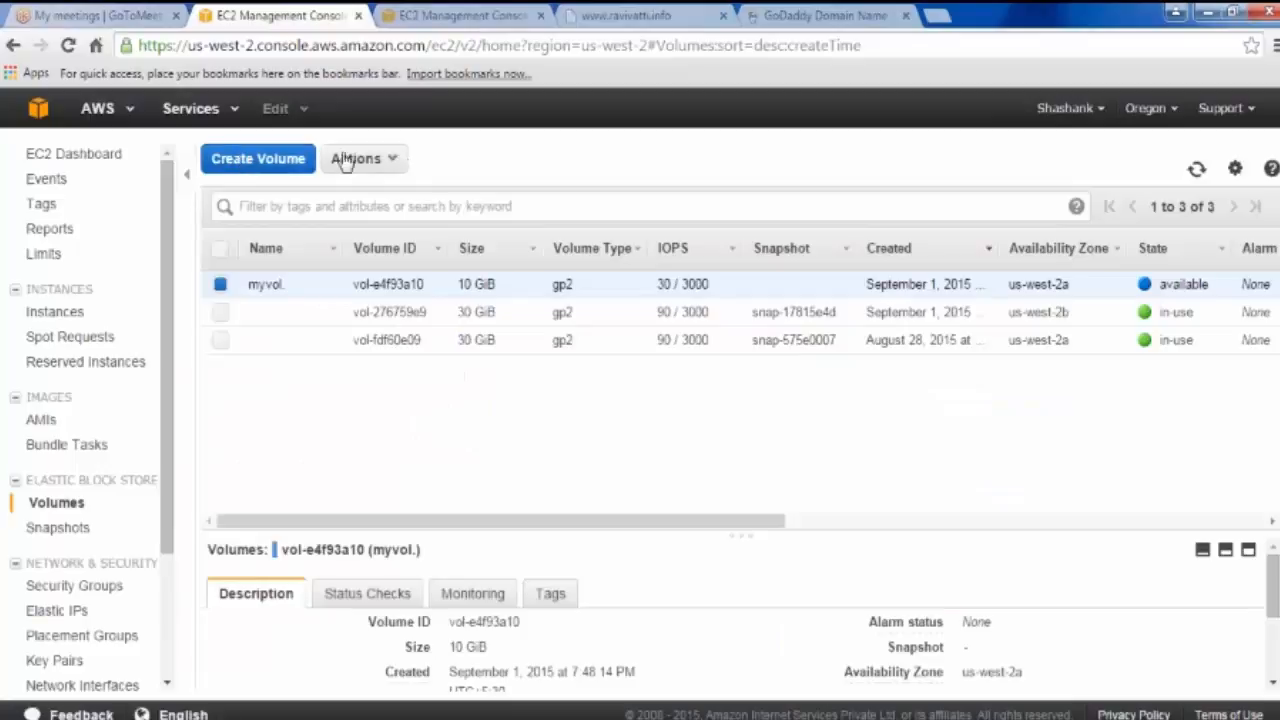
Step: Show the Actions list for the selected myvol volume
{"action": "left_click", "coordinate": [352, 159]}
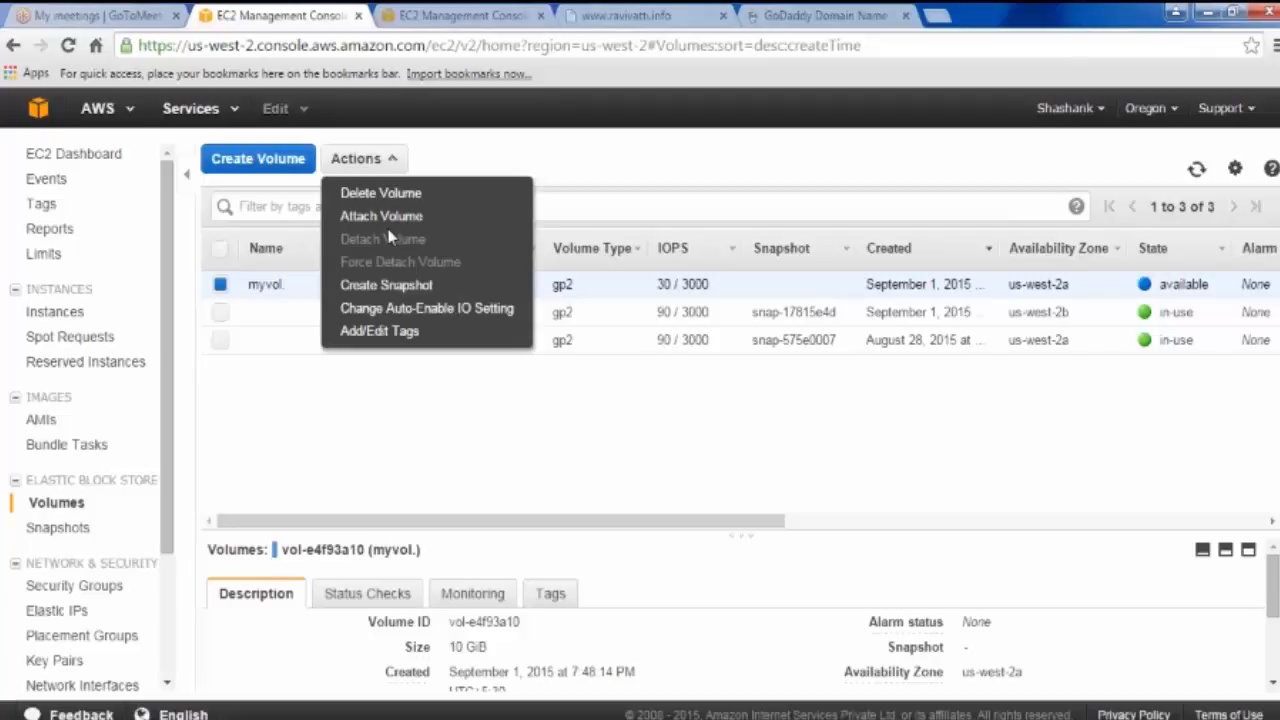
Step: Attach myvol to instance ShaWin12 as device xvdf and refresh until it shows in-use
{"action": "left_click", "coordinate": [370, 216]}
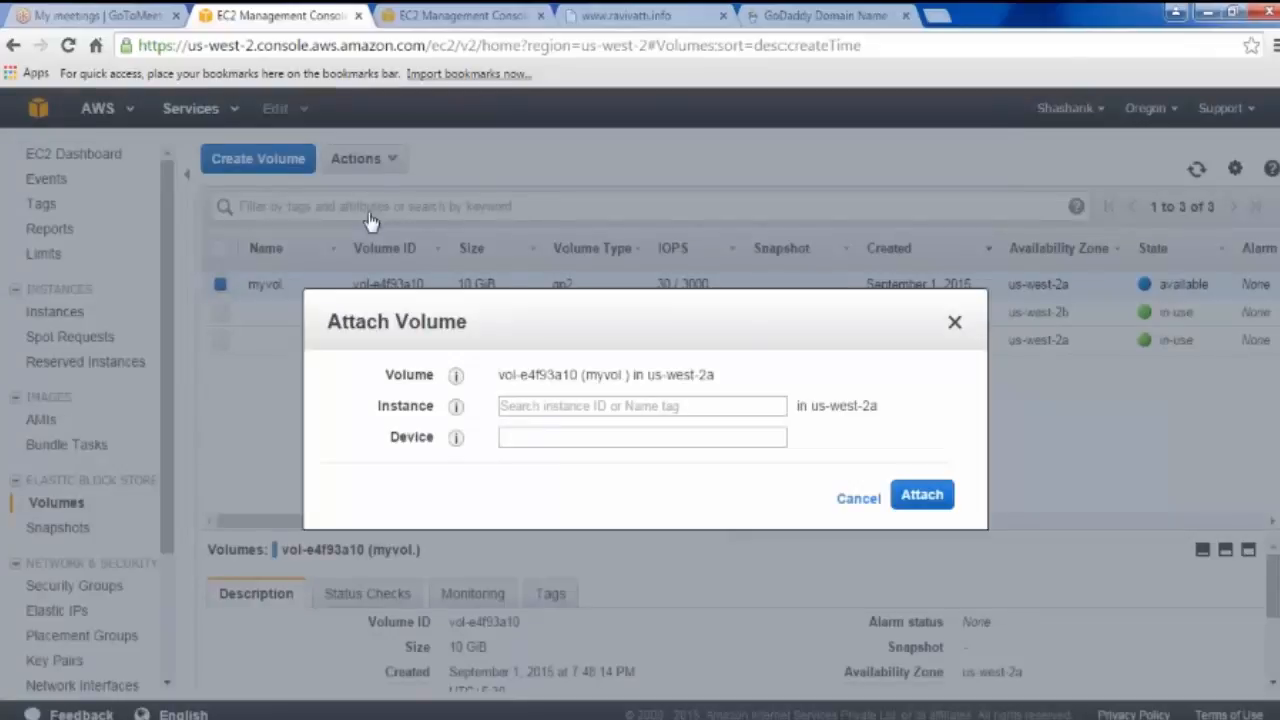
{"action": "left_click", "coordinate": [612, 406]}
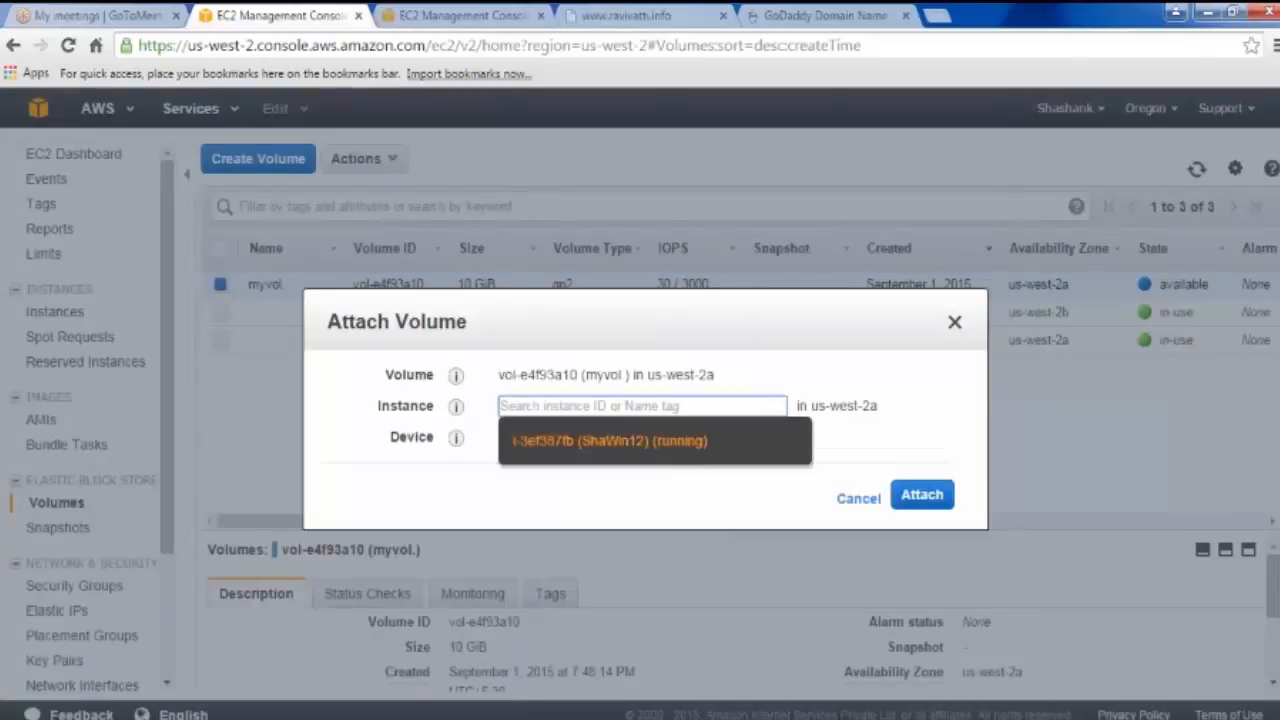
{"action": "left_click", "coordinate": [645, 442]}
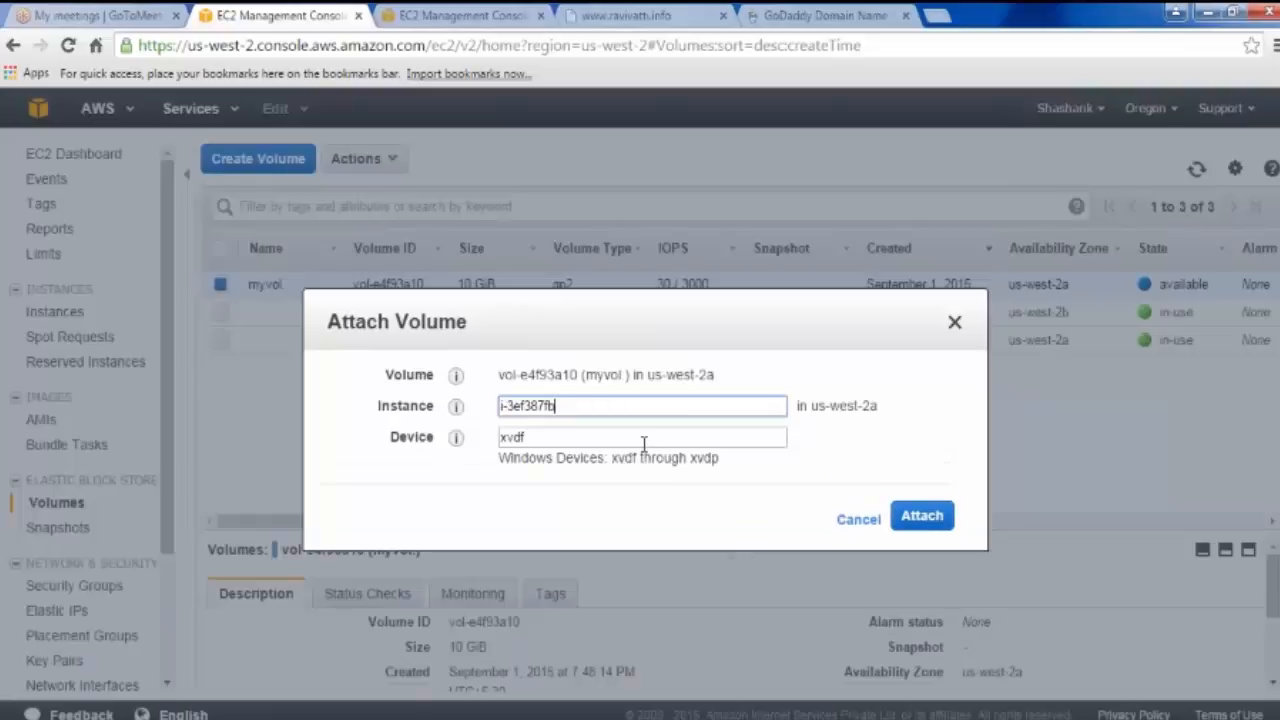
{"action": "left_click_drag", "start_coordinate": [557, 441], "coordinate": [500, 445]}
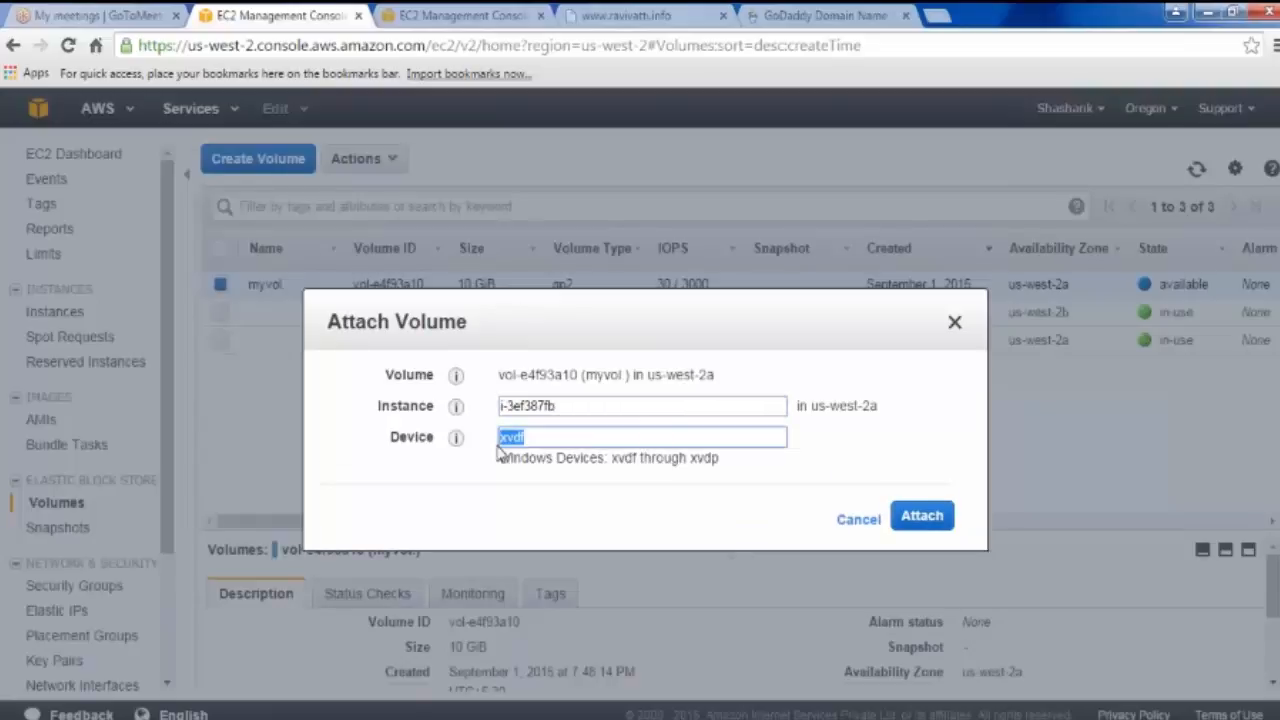
{"action": "left_click", "coordinate": [924, 524]}
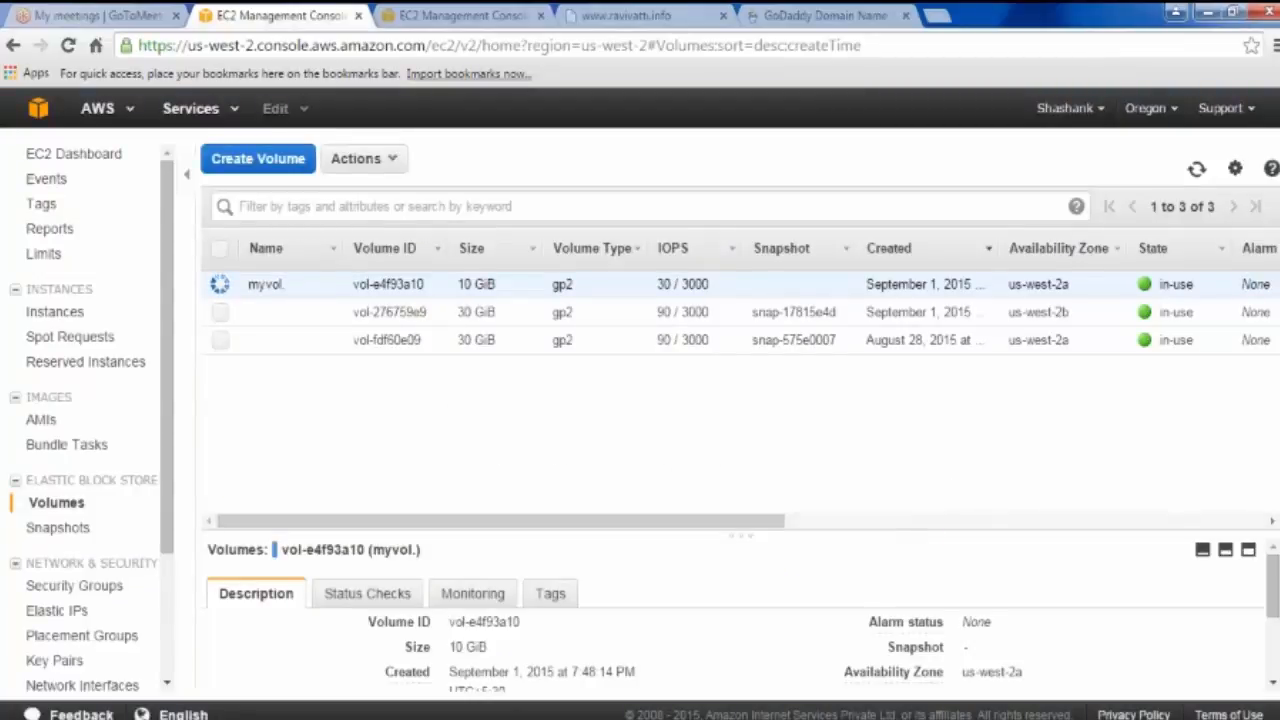
{"action": "left_click", "coordinate": [1248, 550]}
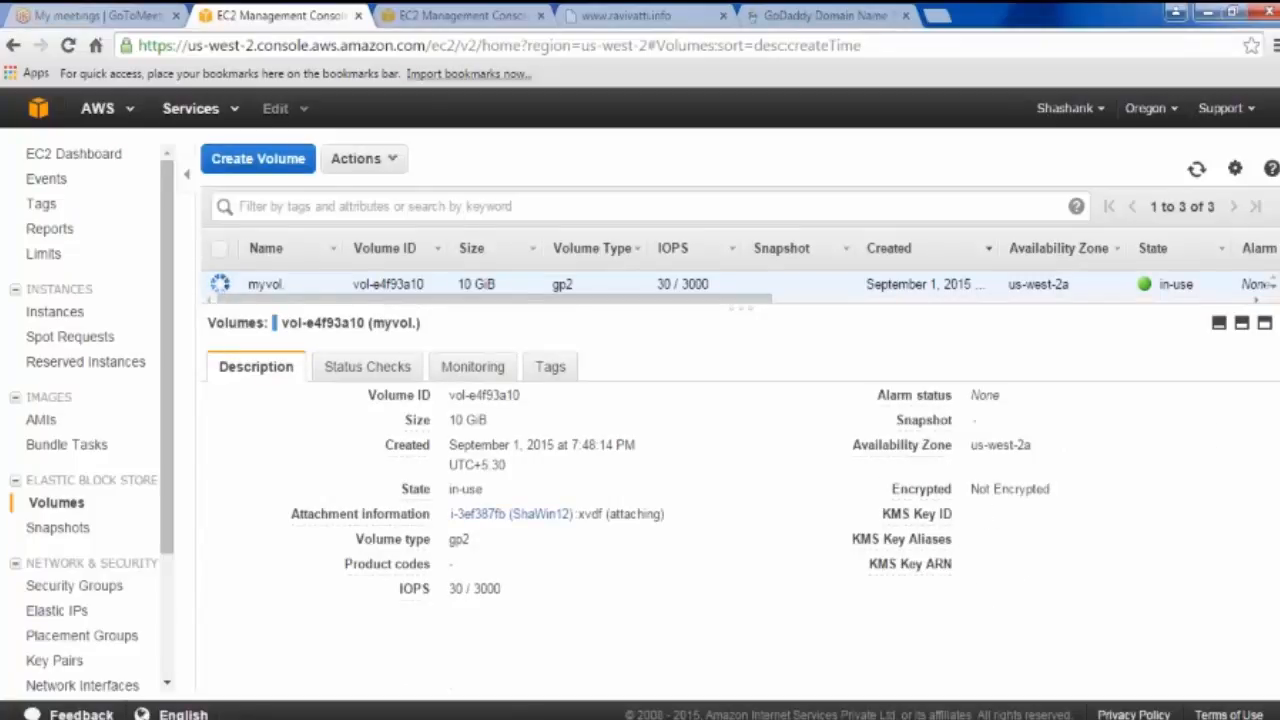
{"action": "left_click", "coordinate": [1197, 170]}
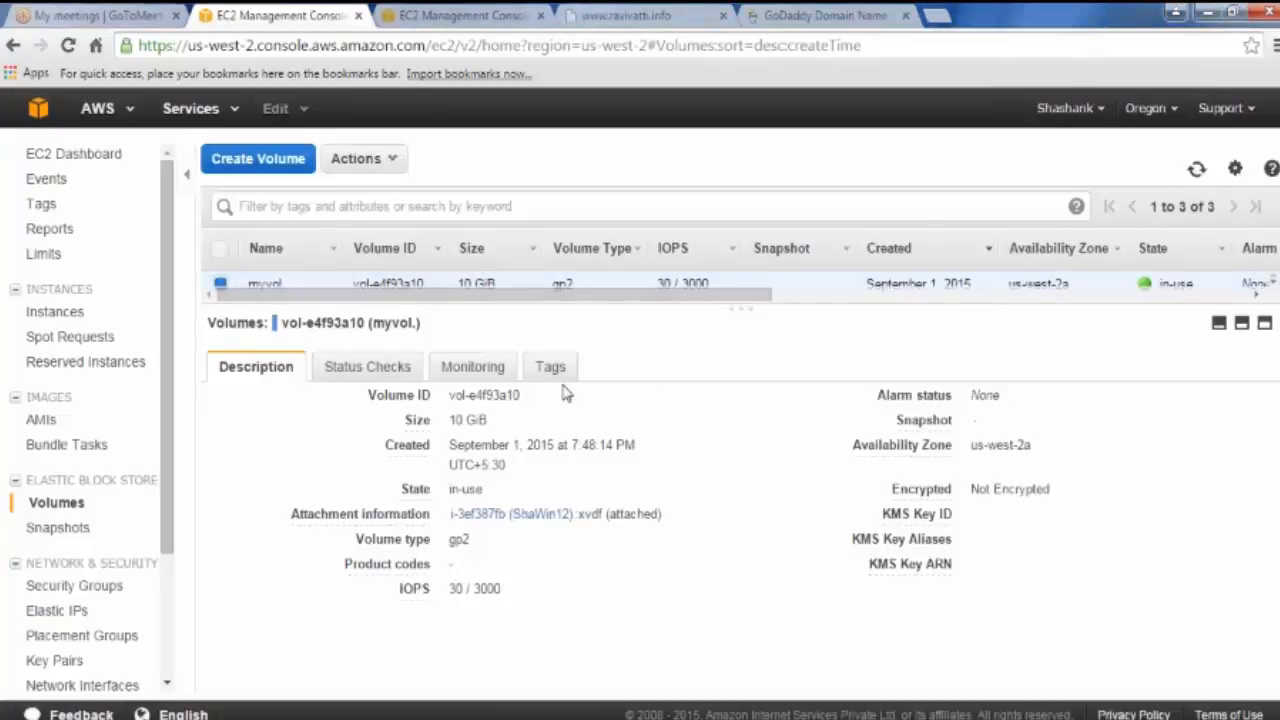
Step: From ShaWin12's Connect options, download and open the Remote Desktop file, accepting the publisher warning
{"action": "left_click", "coordinate": [501, 520]}
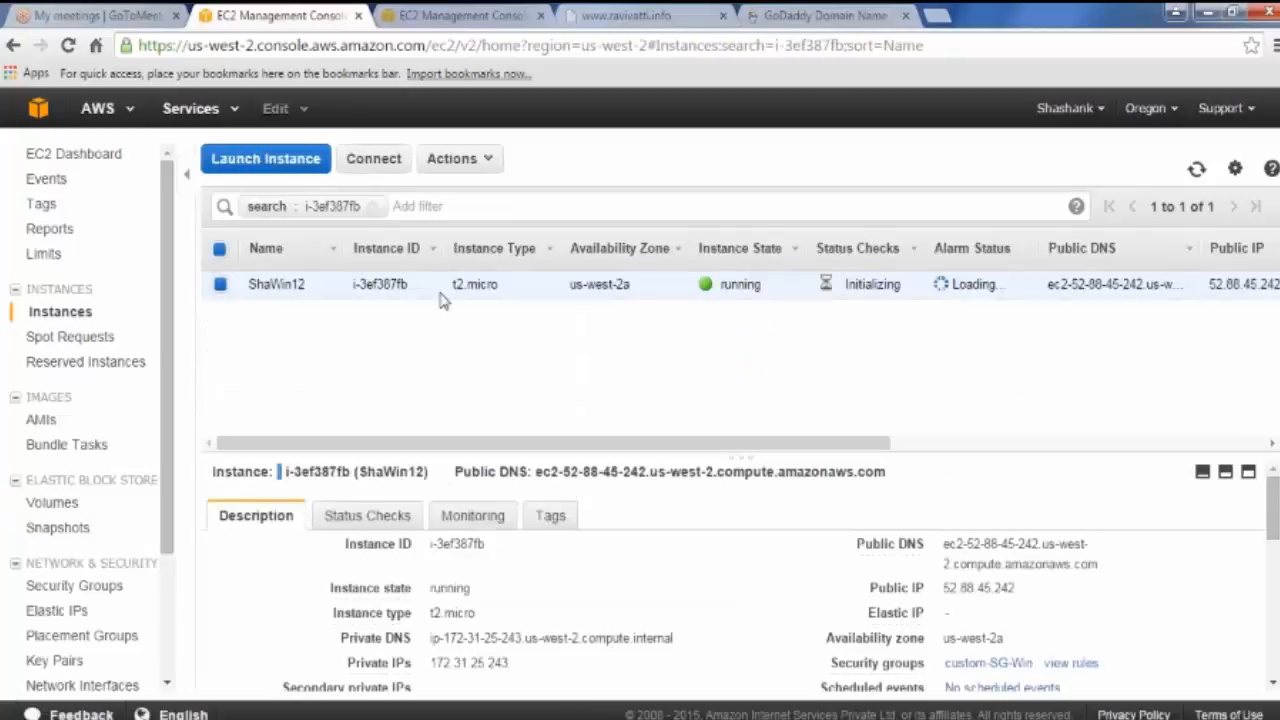
{"action": "left_click", "coordinate": [373, 159]}
{"action": "left_click", "coordinate": [645, 322]}
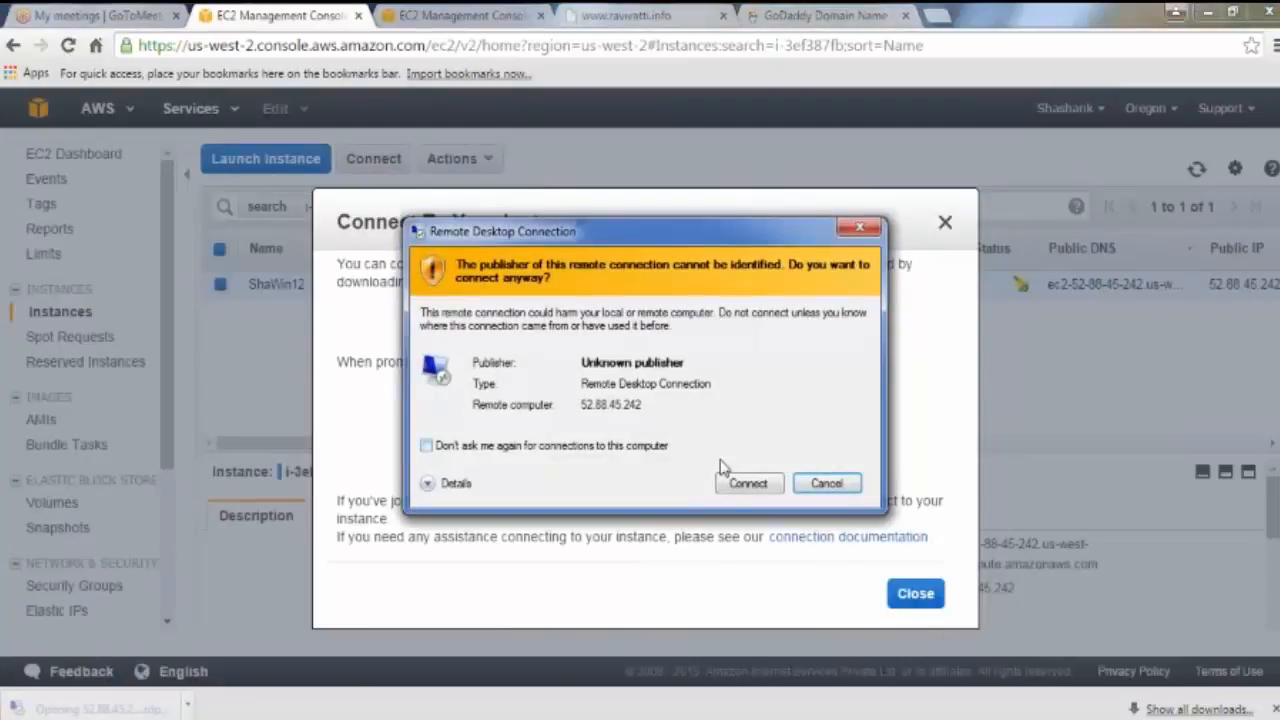
{"action": "left_click", "coordinate": [742, 482]}
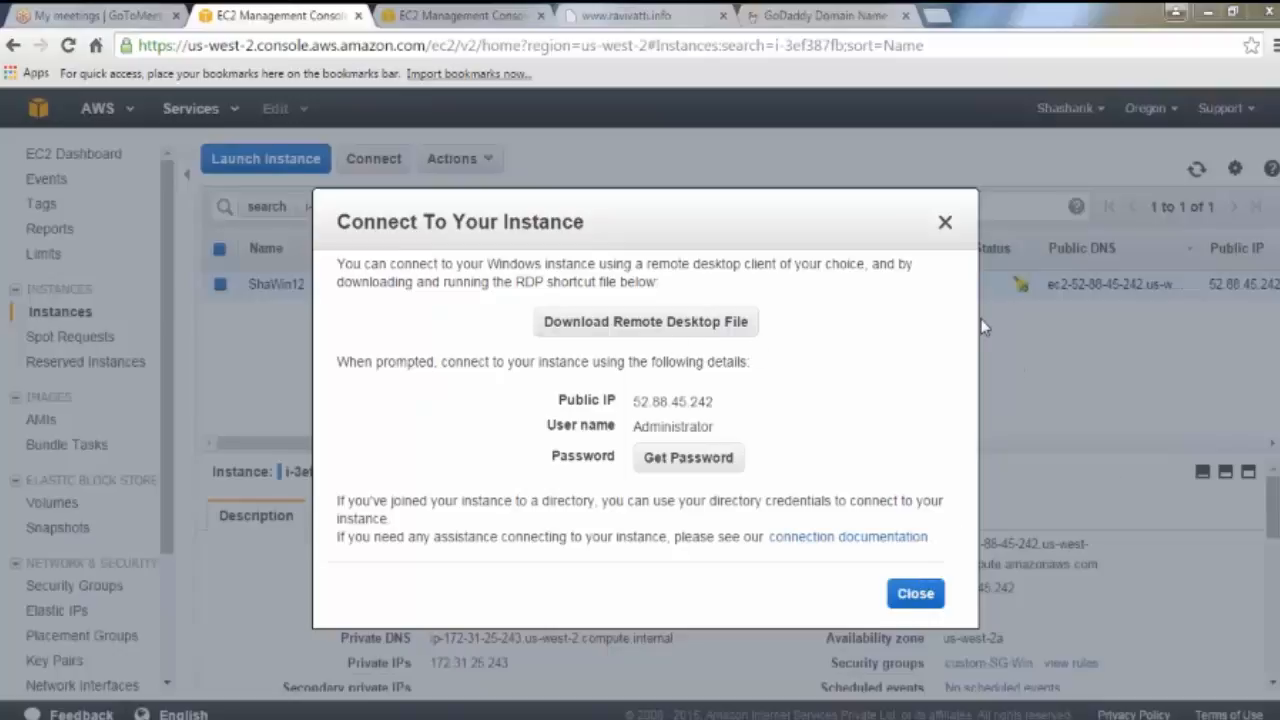
{"action": "left_click", "coordinate": [660, 330]}
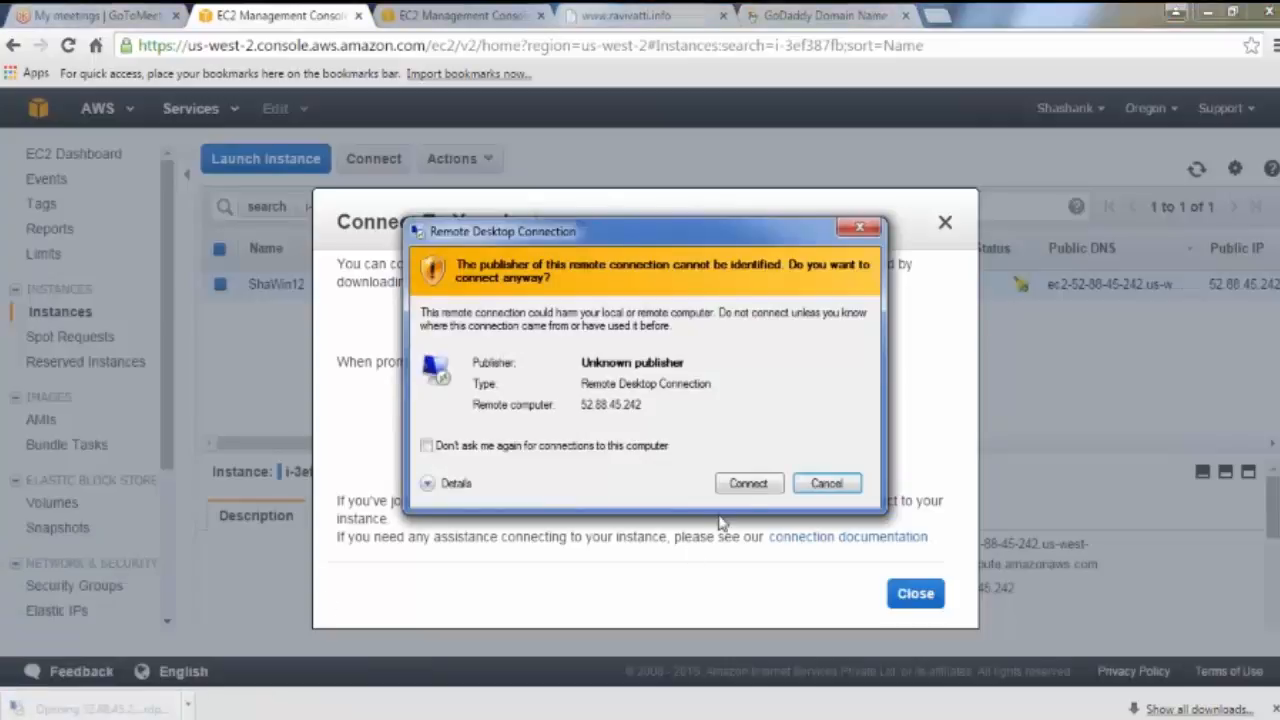
{"action": "left_click", "coordinate": [749, 484]}
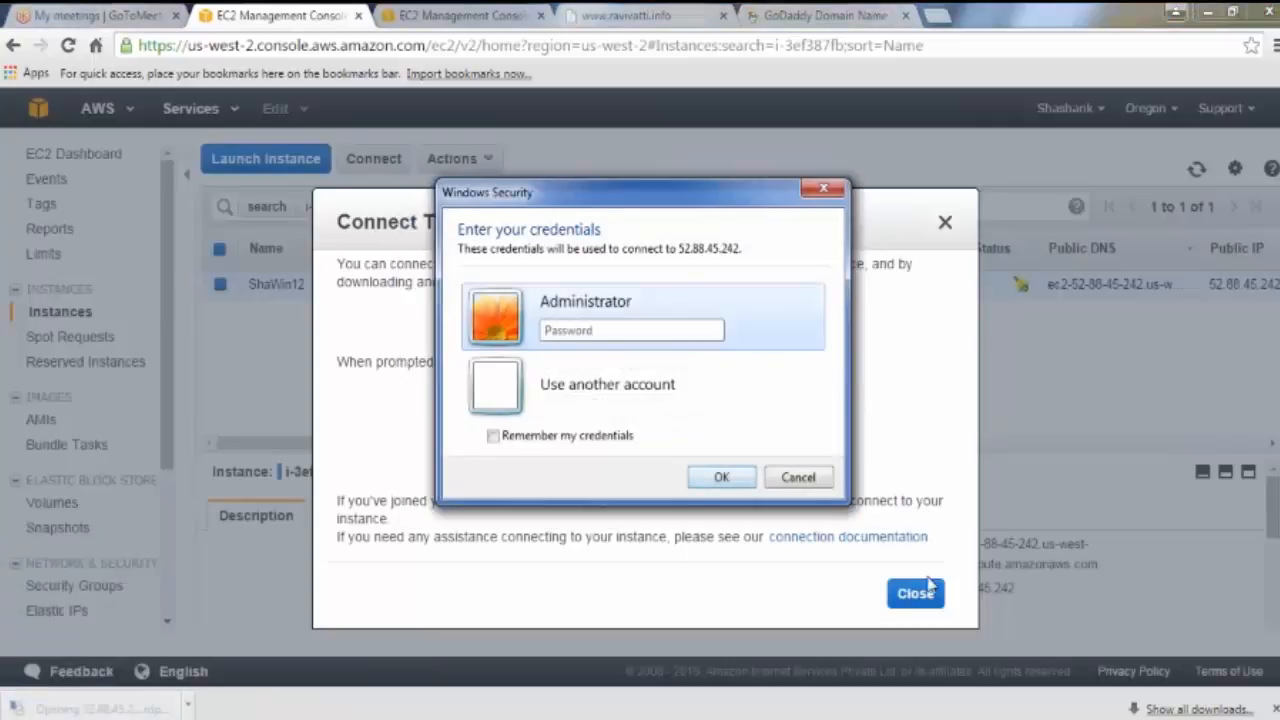
{"action": "left_click", "coordinate": [915, 593]}
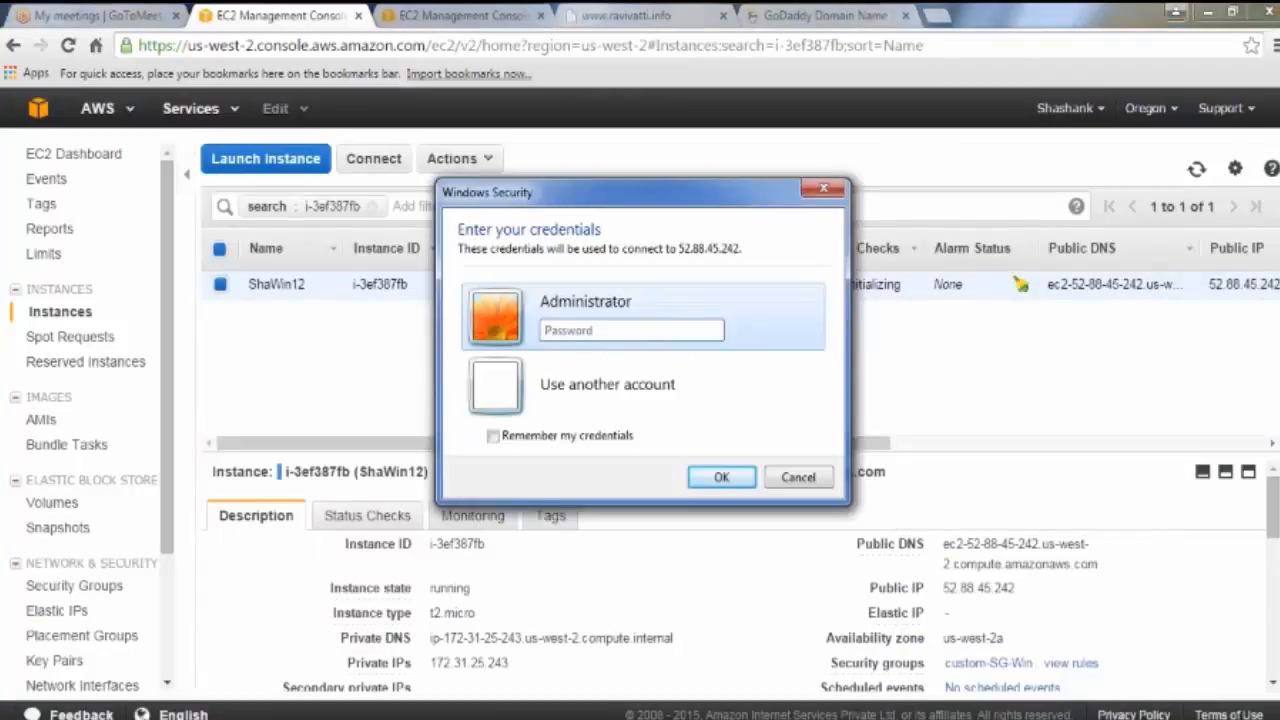
Step: Sign in with the remembered Administrator password and accept the certificate to reach the desktop
{"action": "left_click", "coordinate": [463, 678]}
{"action": "left_click", "coordinate": [638, 328]}
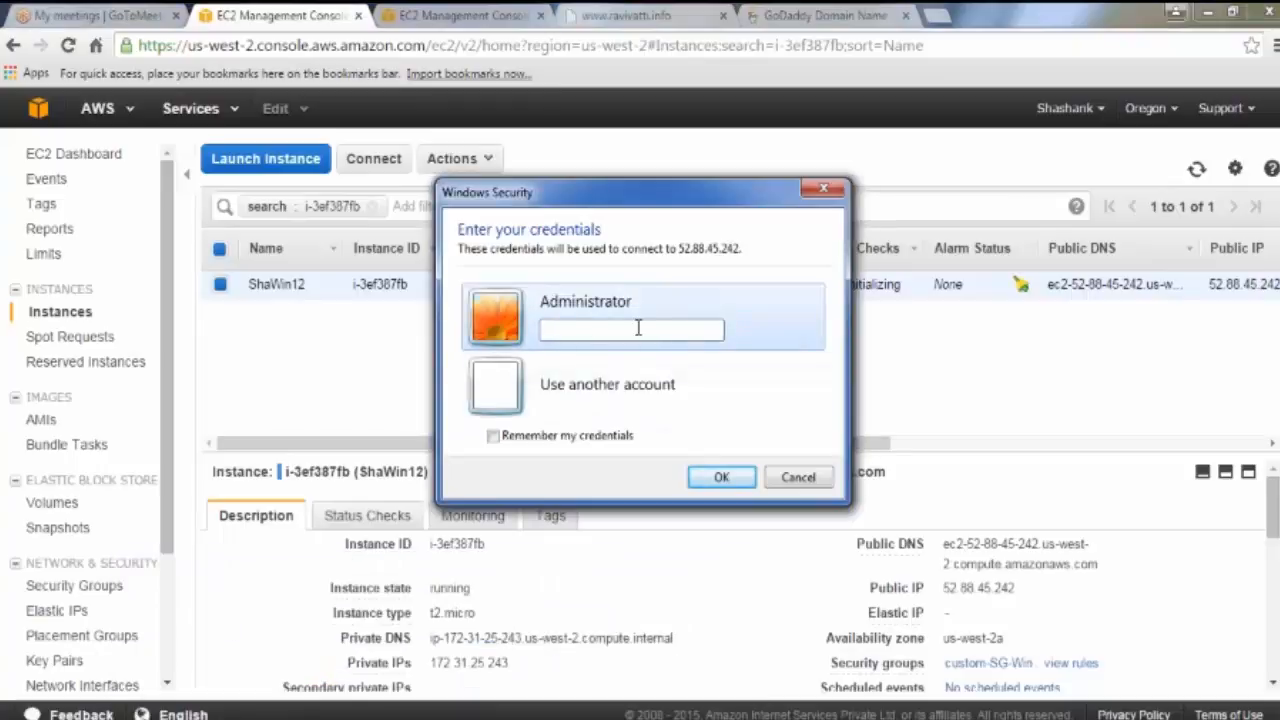
{"action": "type", "text": "***********"}
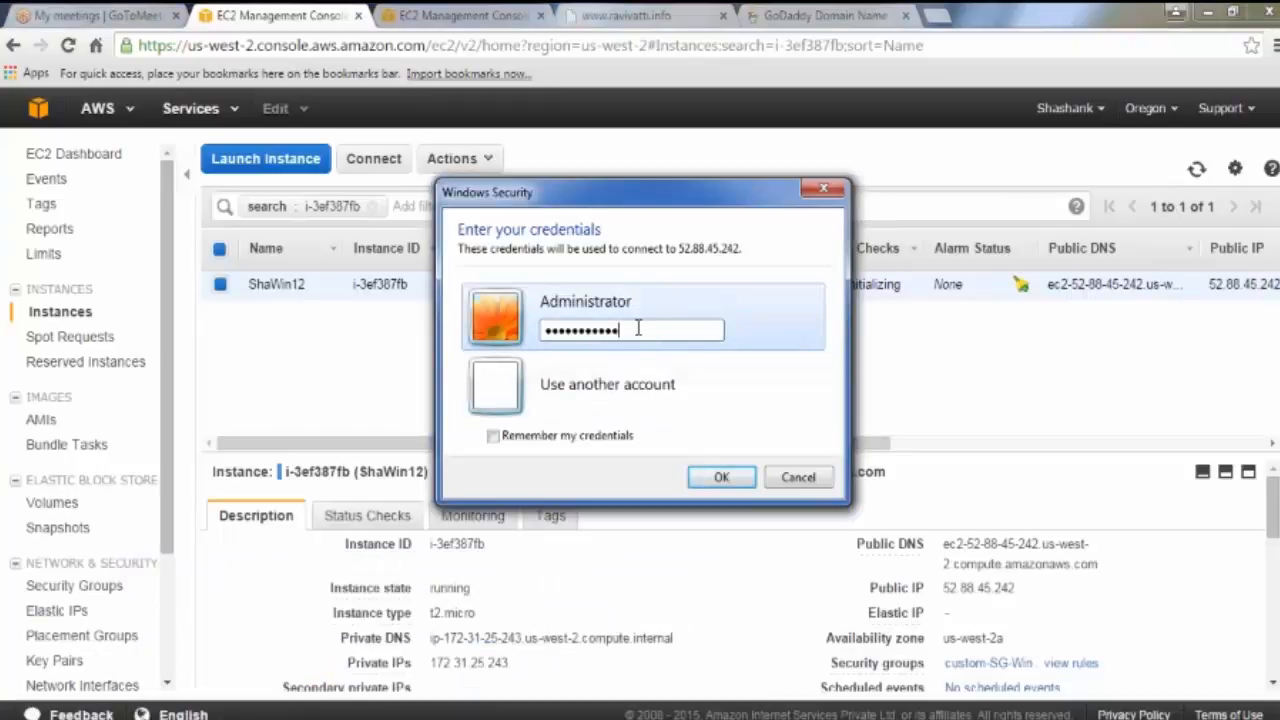
{"action": "left_click", "coordinate": [583, 436]}
{"action": "left_click", "coordinate": [721, 477]}
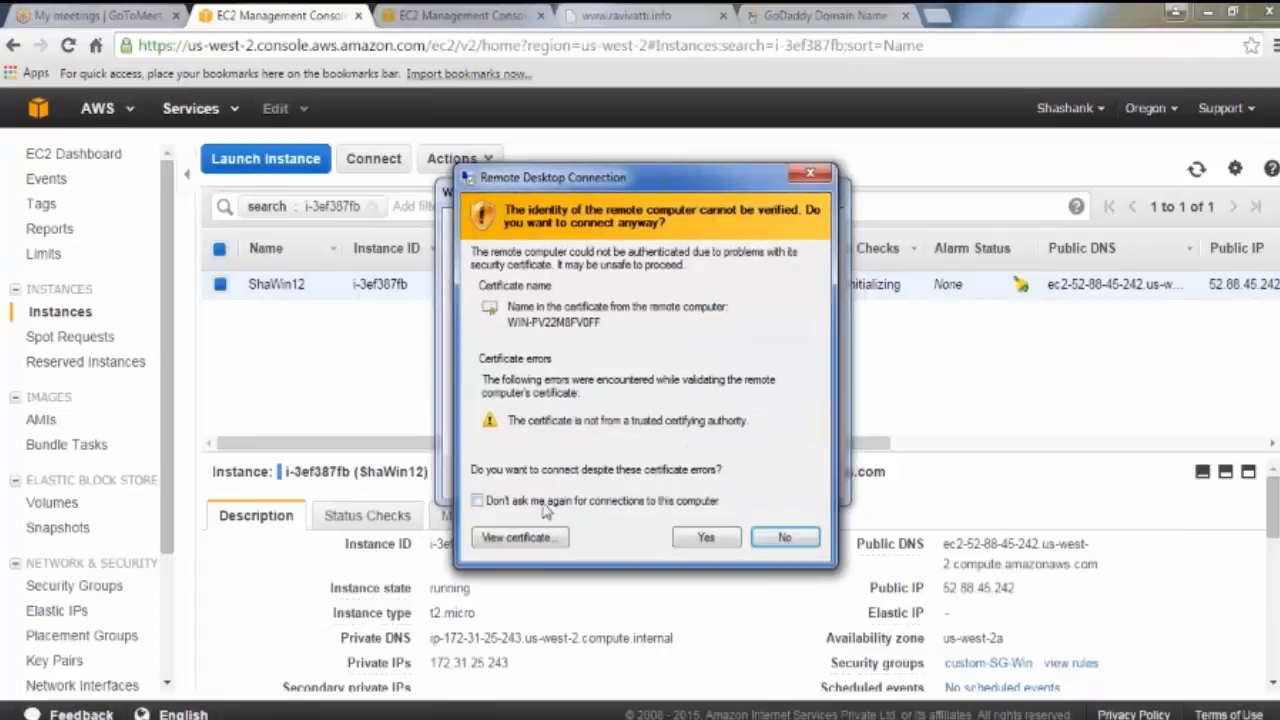
{"action": "left_click", "coordinate": [543, 502]}
{"action": "left_click", "coordinate": [708, 538]}
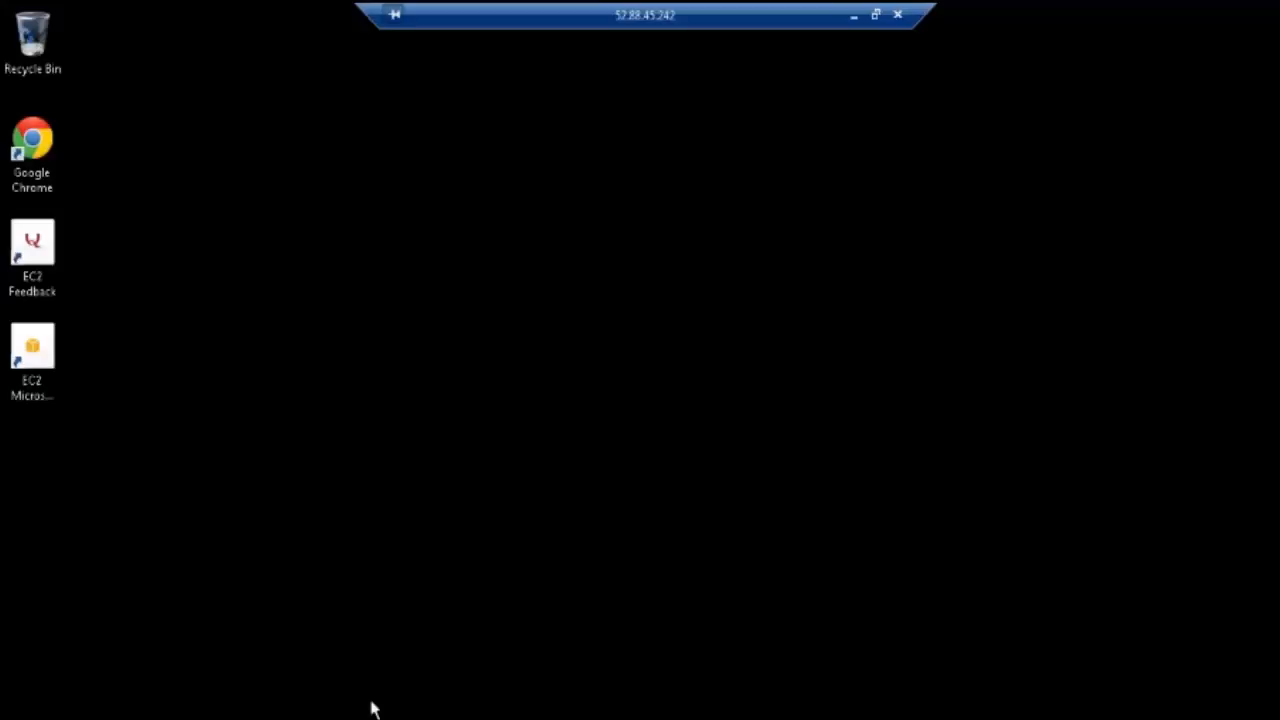
Step: Open File Explorer on the remote server and view the C drive and all drives
{"action": "key", "text": "super+e"}
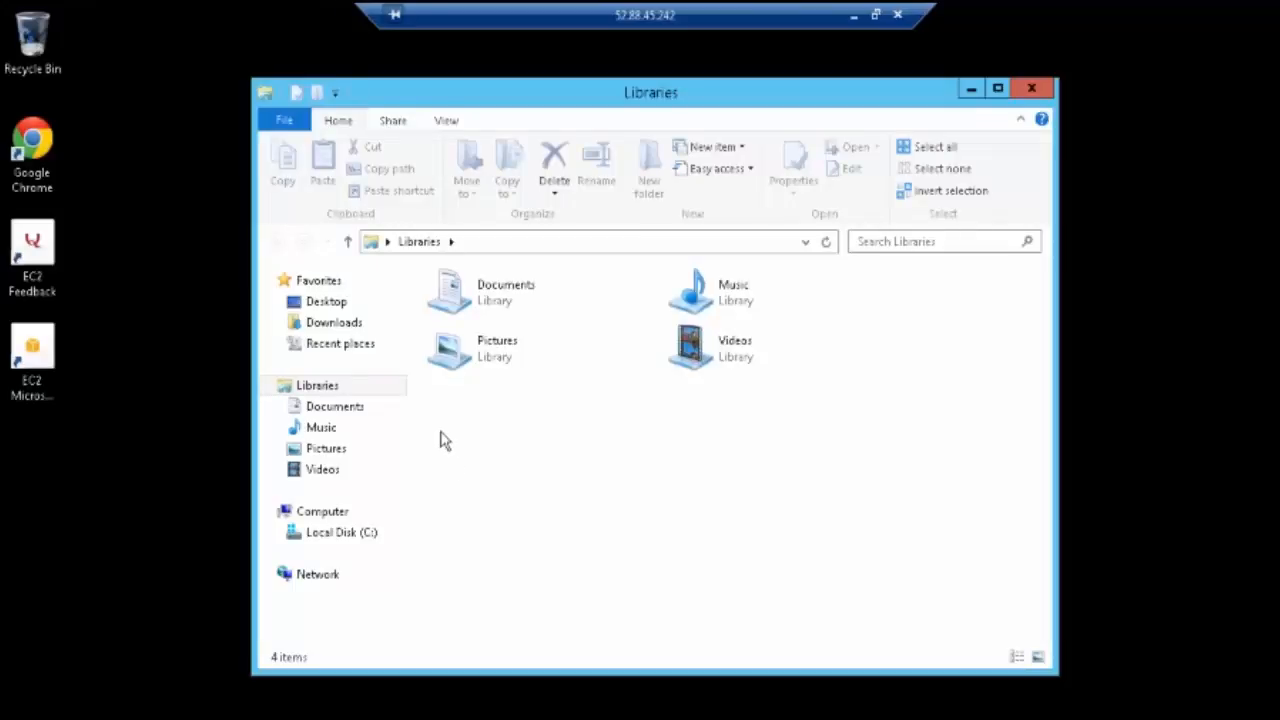
{"action": "left_click", "coordinate": [358, 533]}
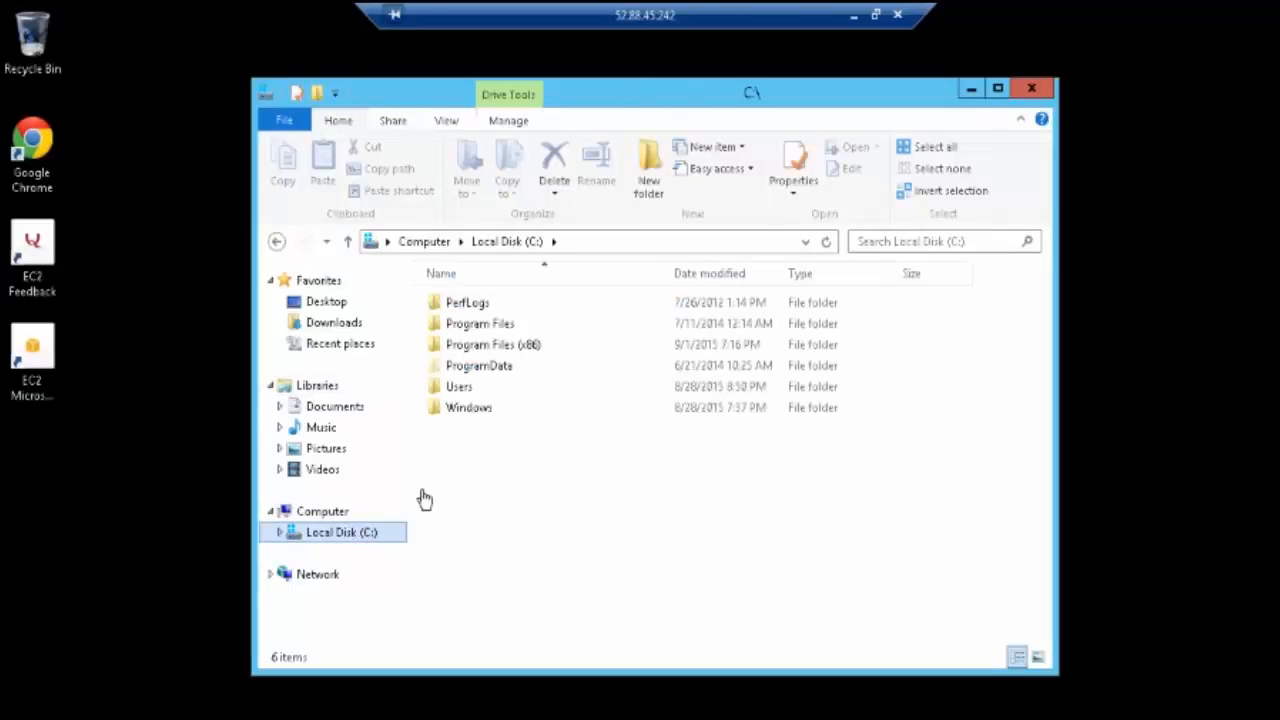
{"action": "left_click", "coordinate": [340, 511]}
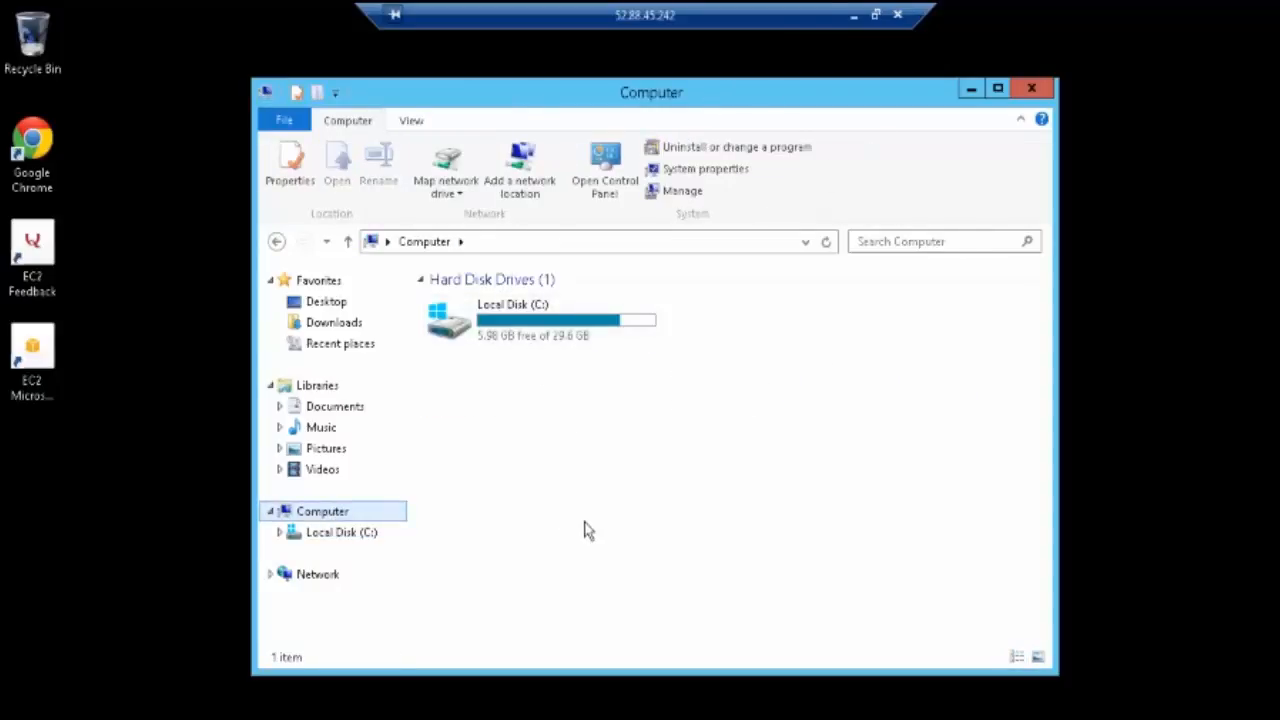
Step: Launch Disk Management with diskmgmt.msc from the Run box, correcting the mistyped name
{"action": "key", "text": "super+r"}
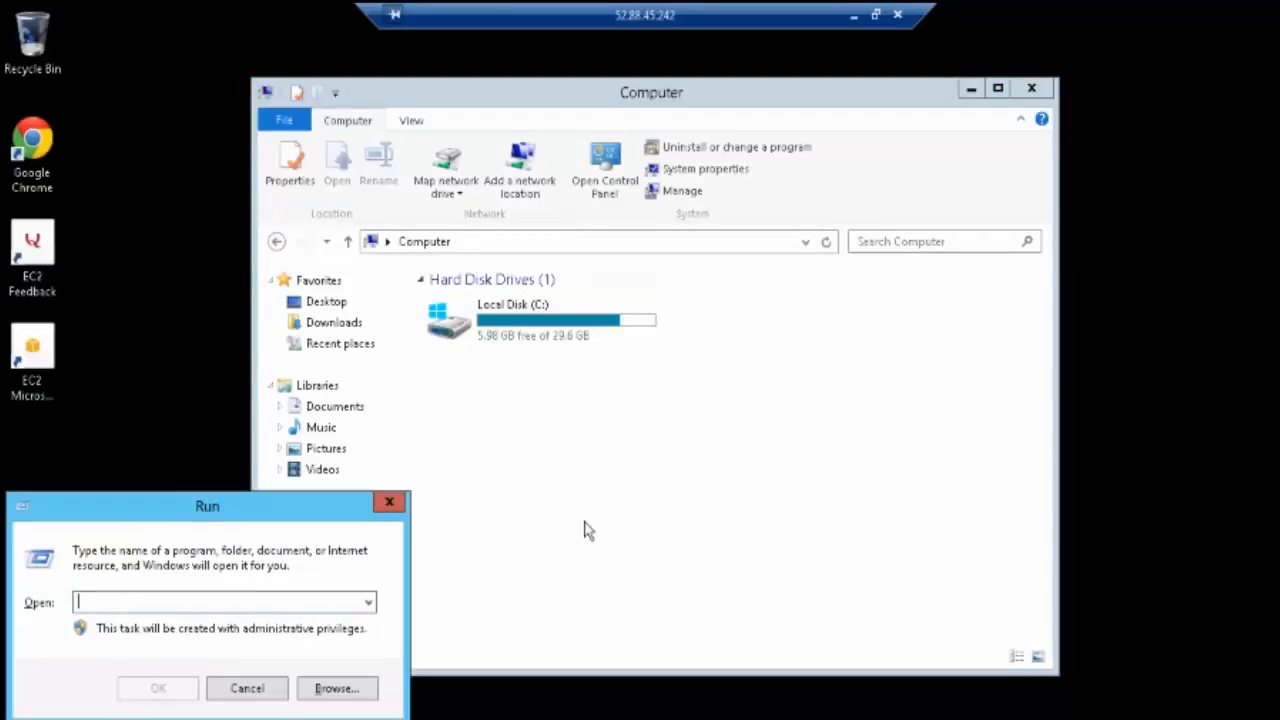
{"action": "type", "text": "disk"}
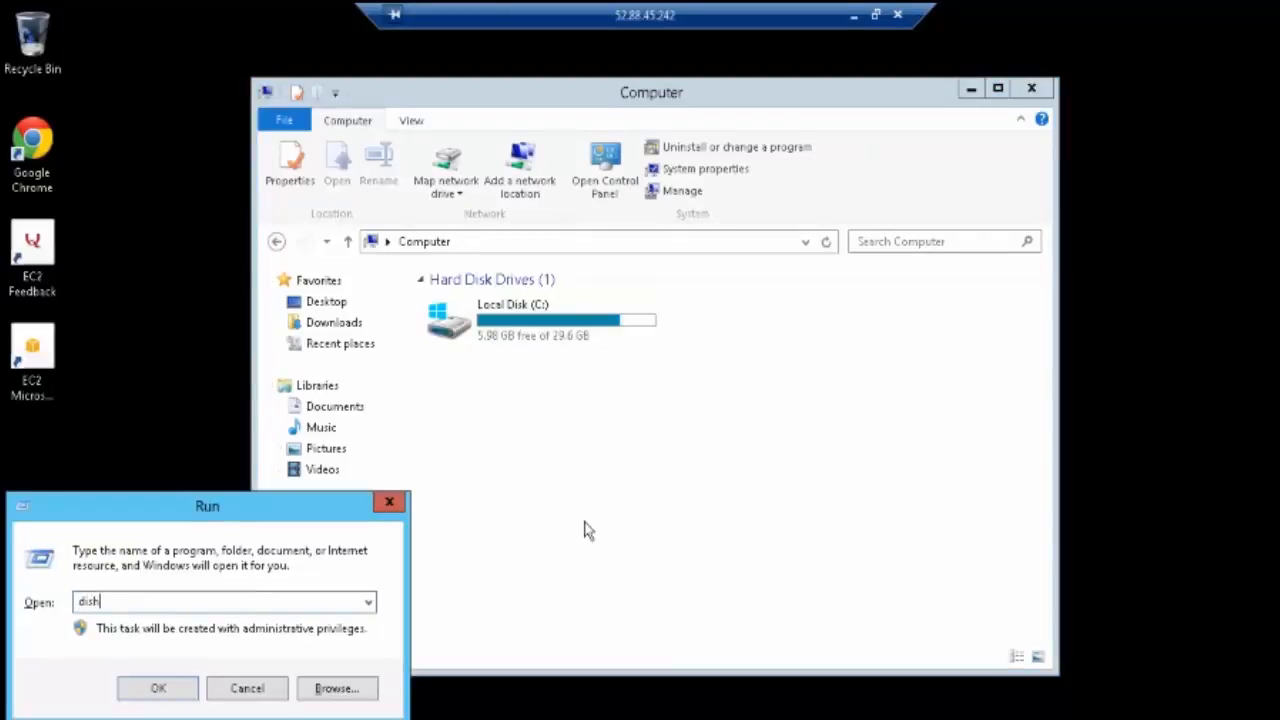
{"action": "type", "text": "mgmt"}
{"action": "key", "text": "Return"}
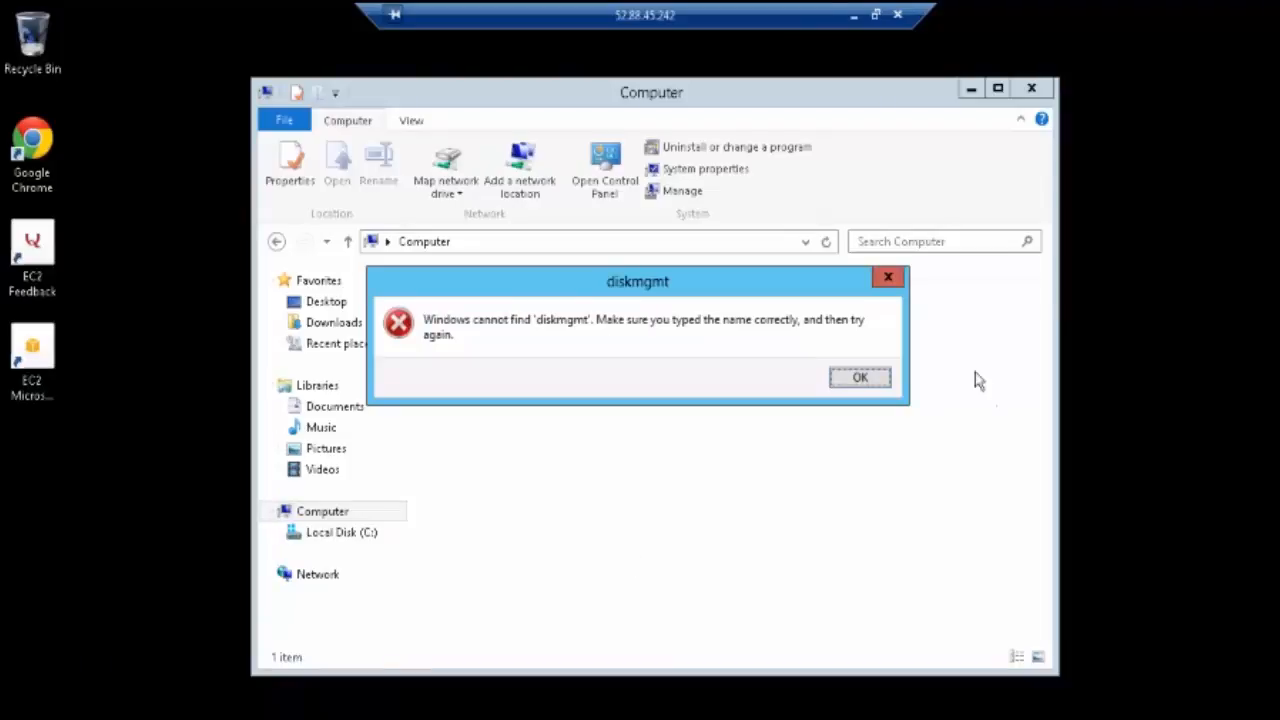
{"action": "left_click", "coordinate": [856, 378]}
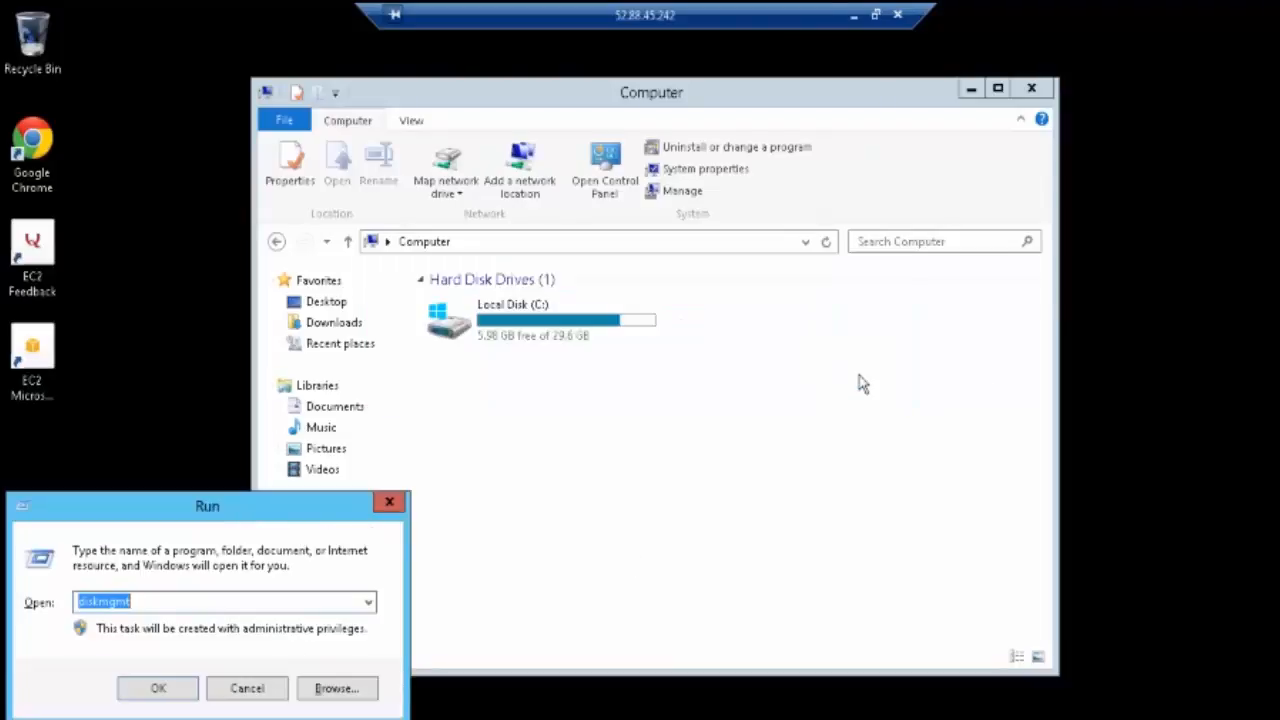
{"action": "key", "text": "End"}
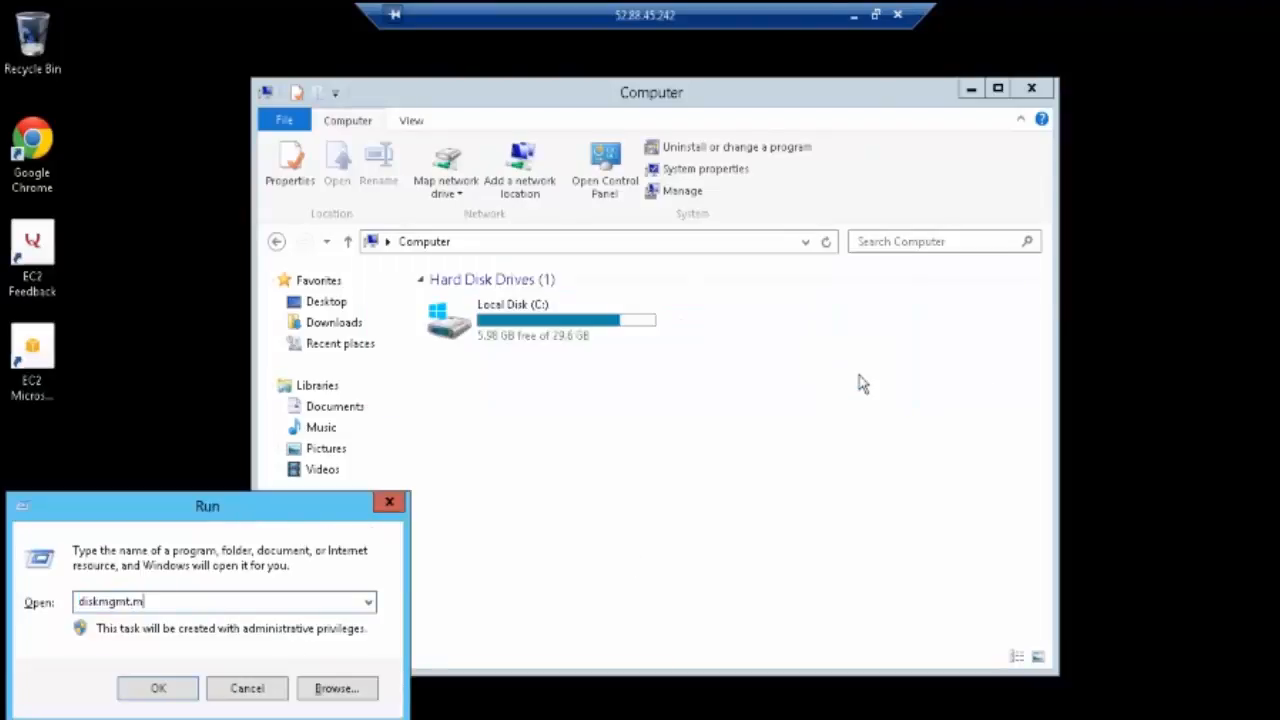
{"action": "key", "text": "Return"}
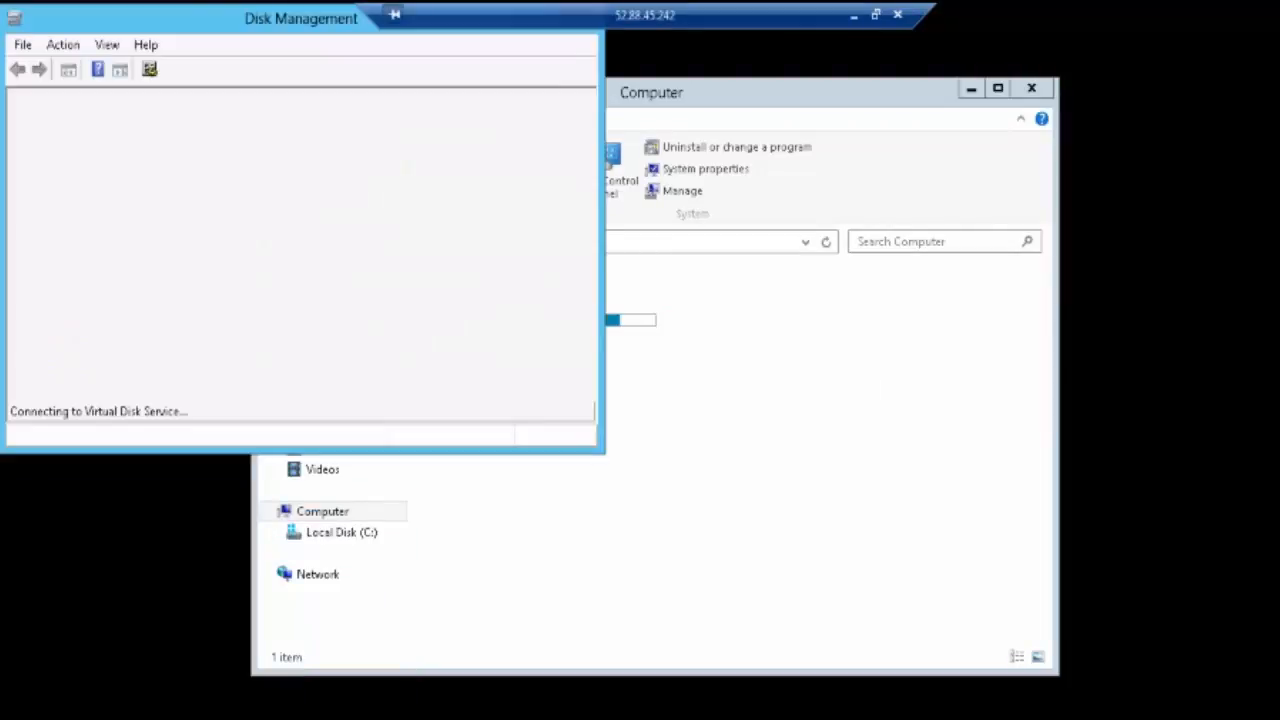
Step: Maximize Disk Management, bring the 10 GB Disk 1 online, and open its device properties
{"action": "double_click", "coordinate": [320, 20]}
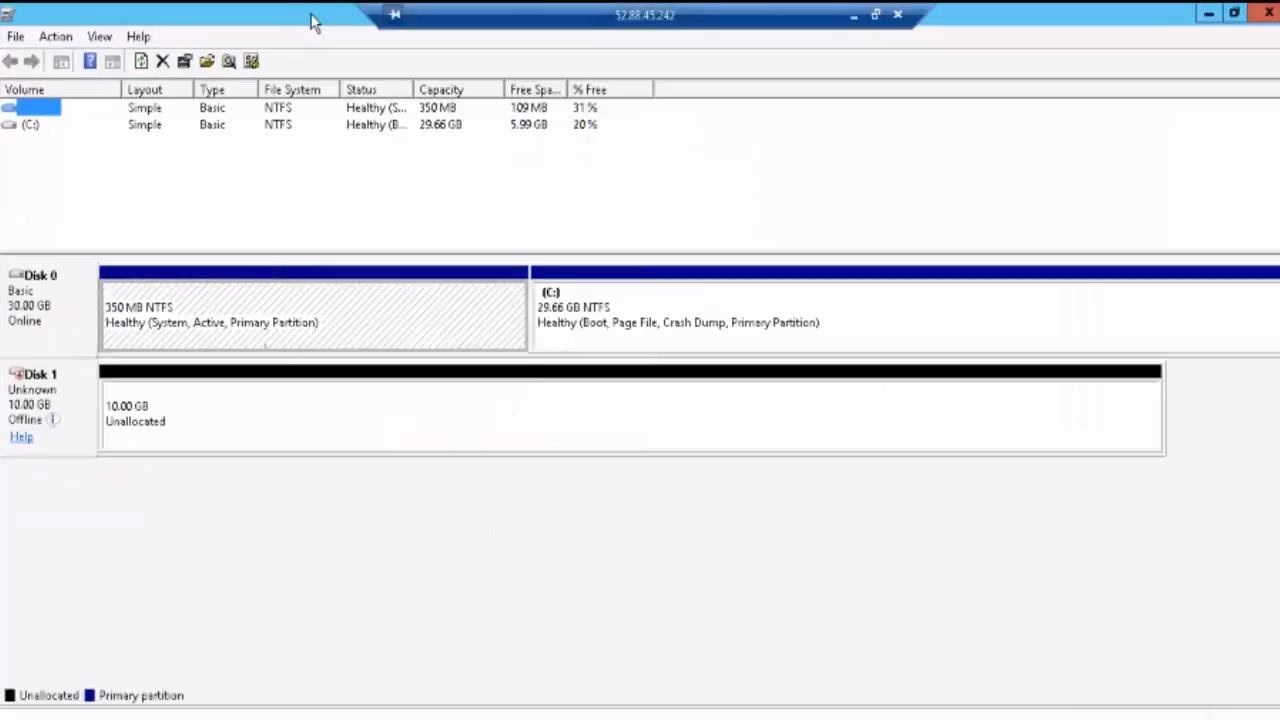
{"action": "right_click", "coordinate": [140, 430]}
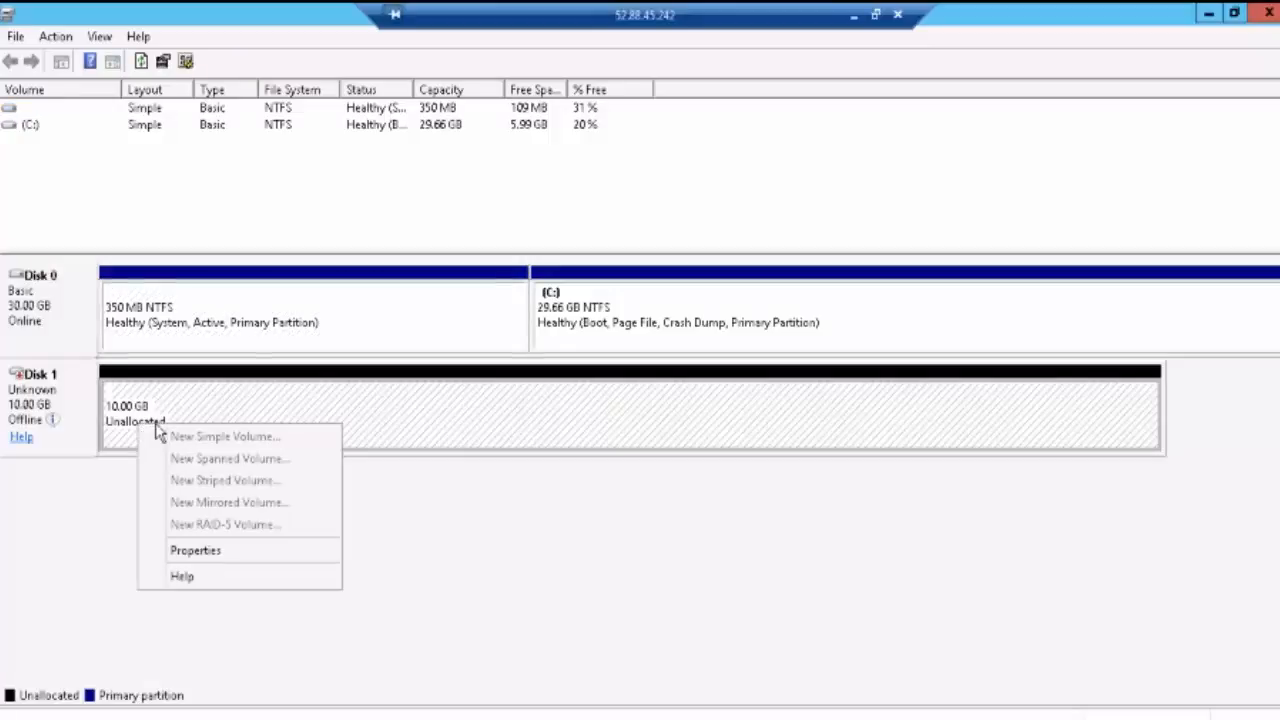
{"action": "left_click", "coordinate": [55, 392]}
{"action": "right_click", "coordinate": [55, 392]}
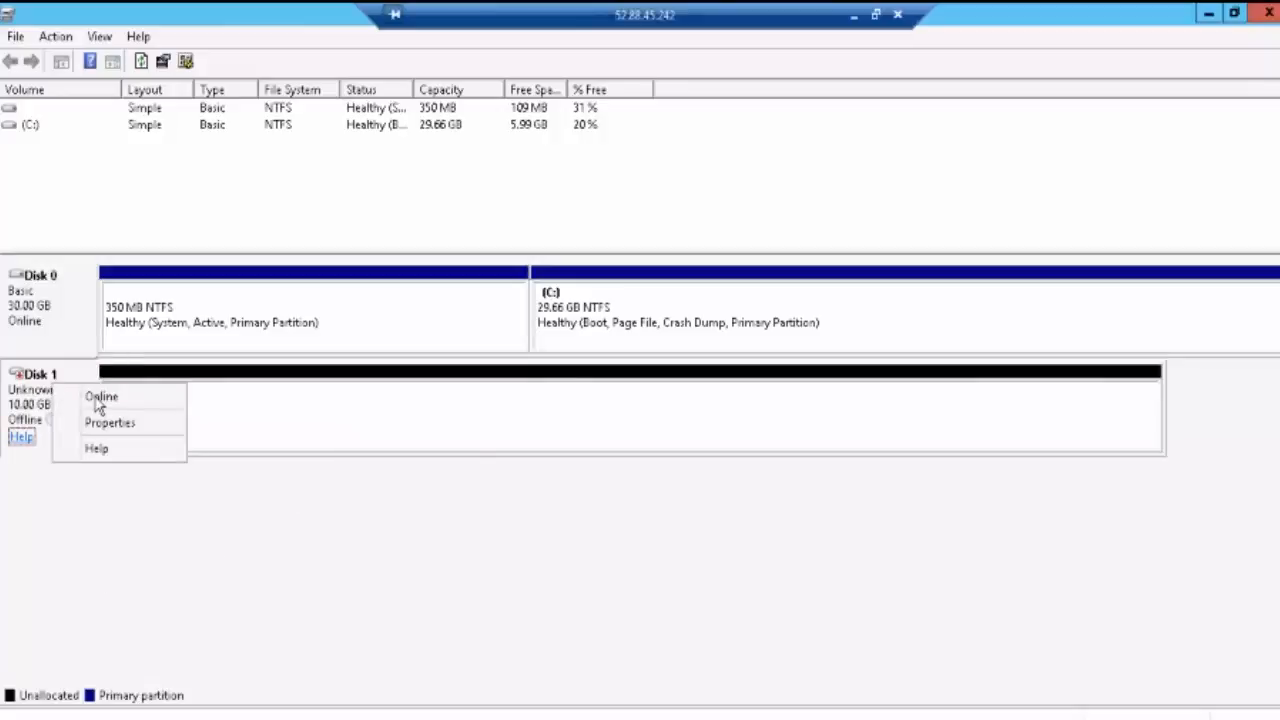
{"action": "left_click", "coordinate": [98, 401]}
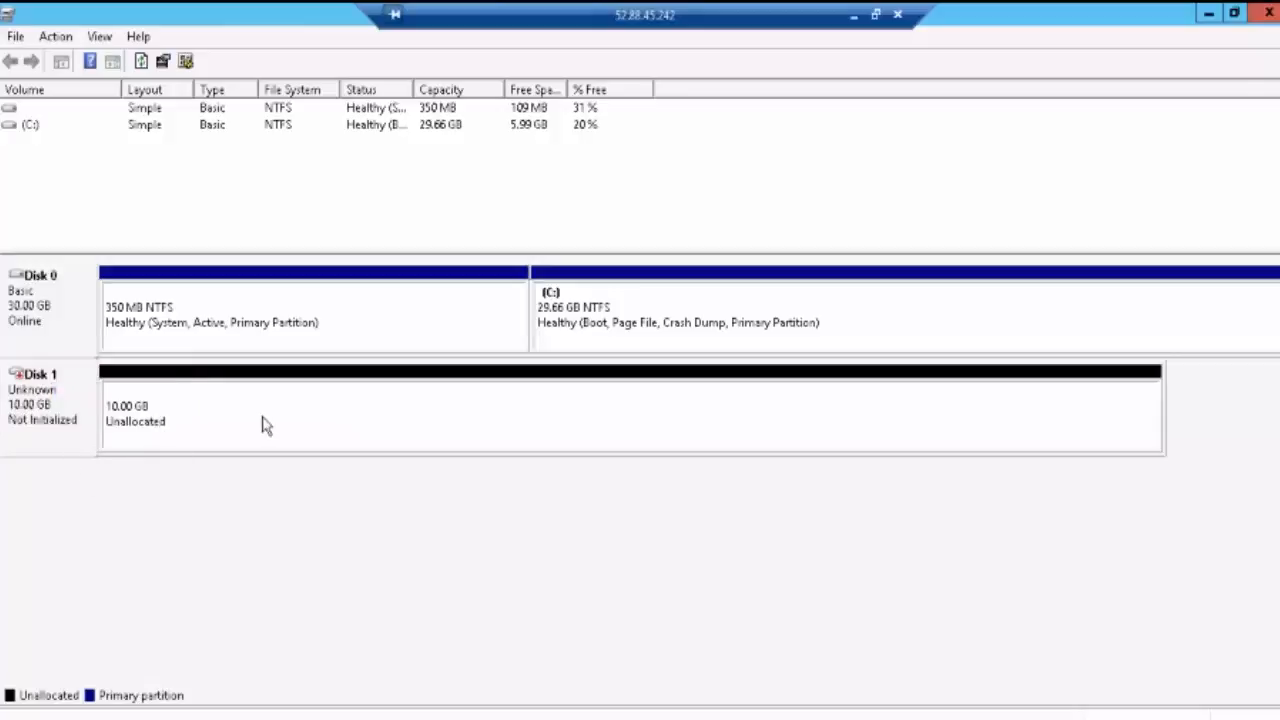
{"action": "right_click", "coordinate": [30, 398]}
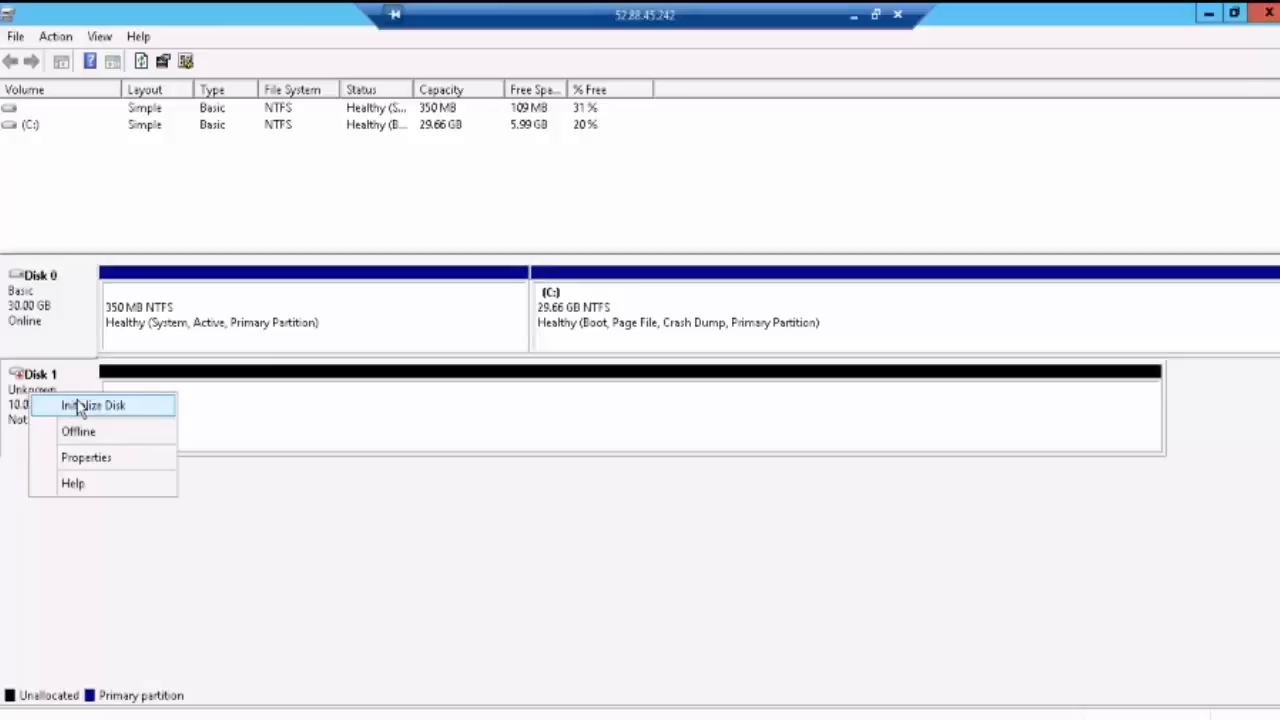
{"action": "left_click", "coordinate": [90, 465]}
Step: Review Disk 1's Policies, Volumes, Driver, Details and Events tabs, then close the properties
{"action": "left_click", "coordinate": [238, 214]}
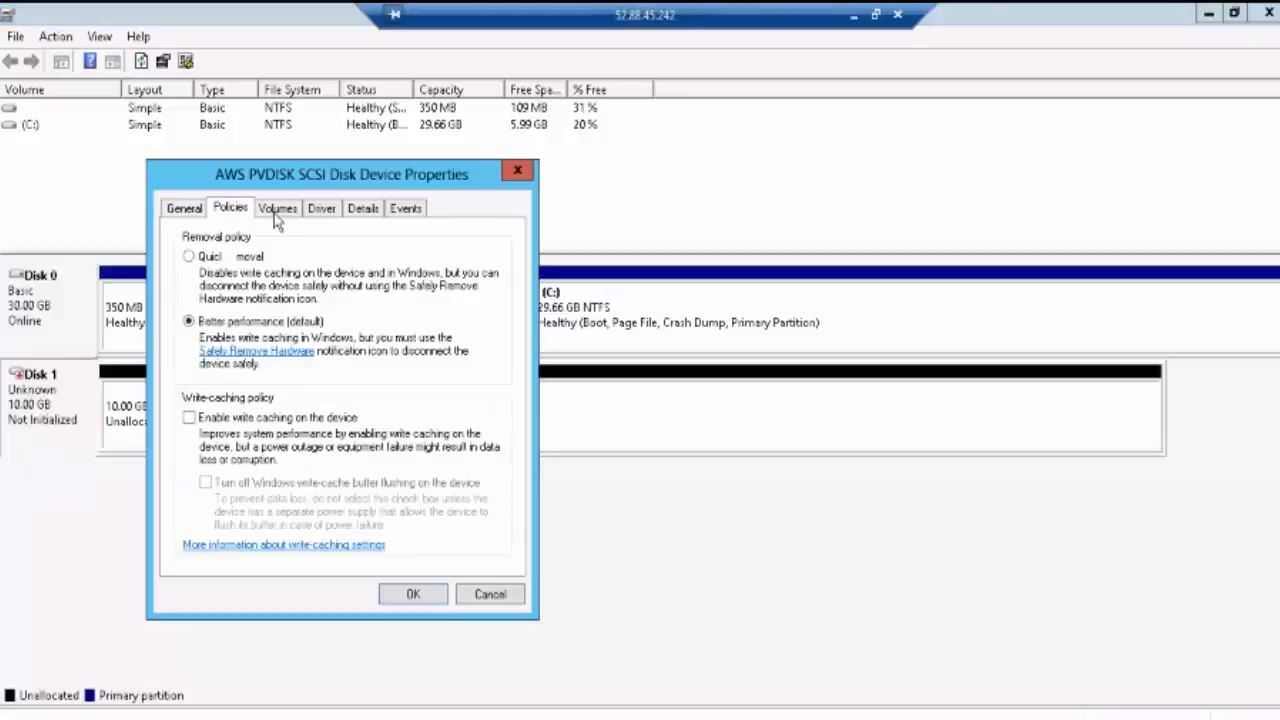
{"action": "left_click", "coordinate": [284, 214]}
{"action": "left_click", "coordinate": [320, 214]}
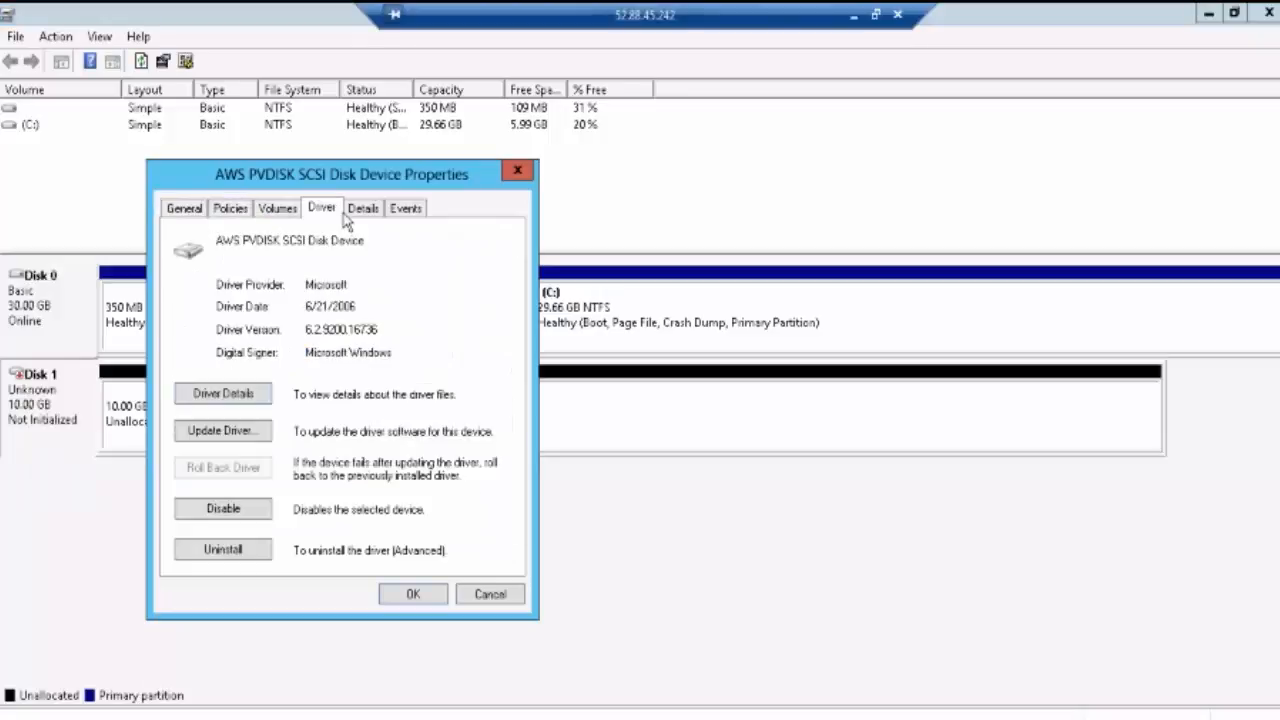
{"action": "left_click", "coordinate": [364, 212]}
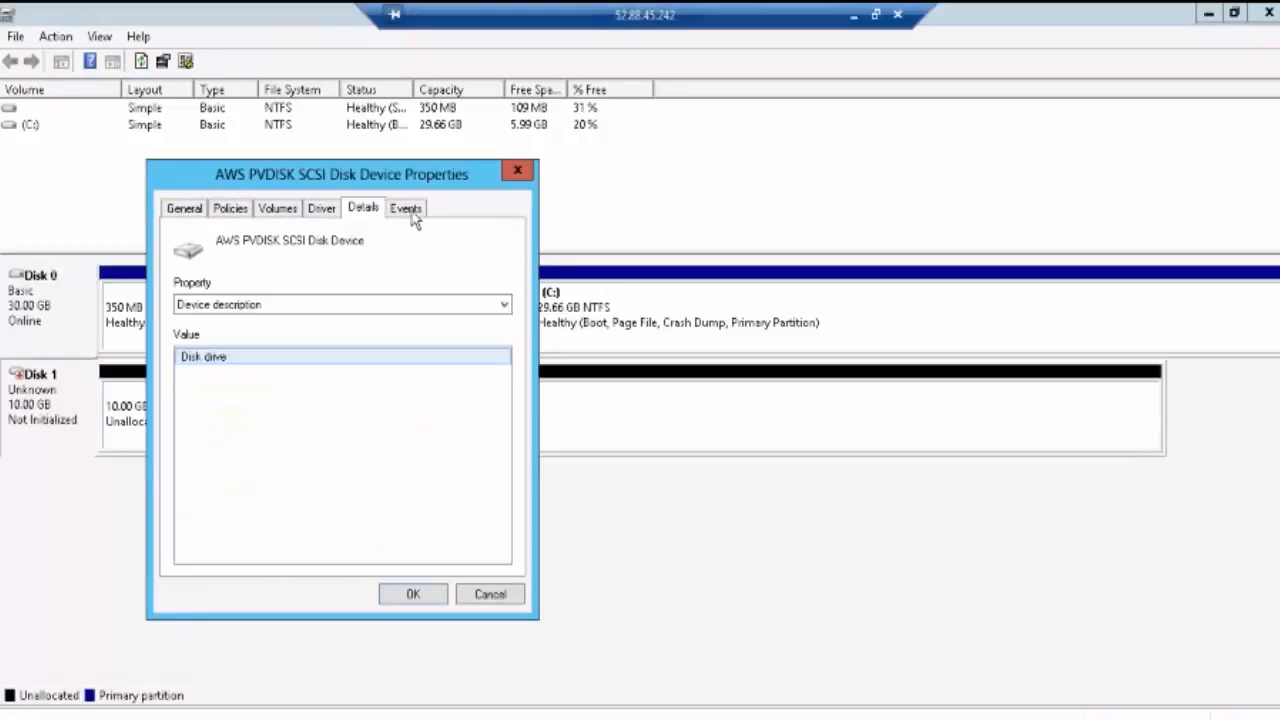
{"action": "left_click", "coordinate": [406, 212]}
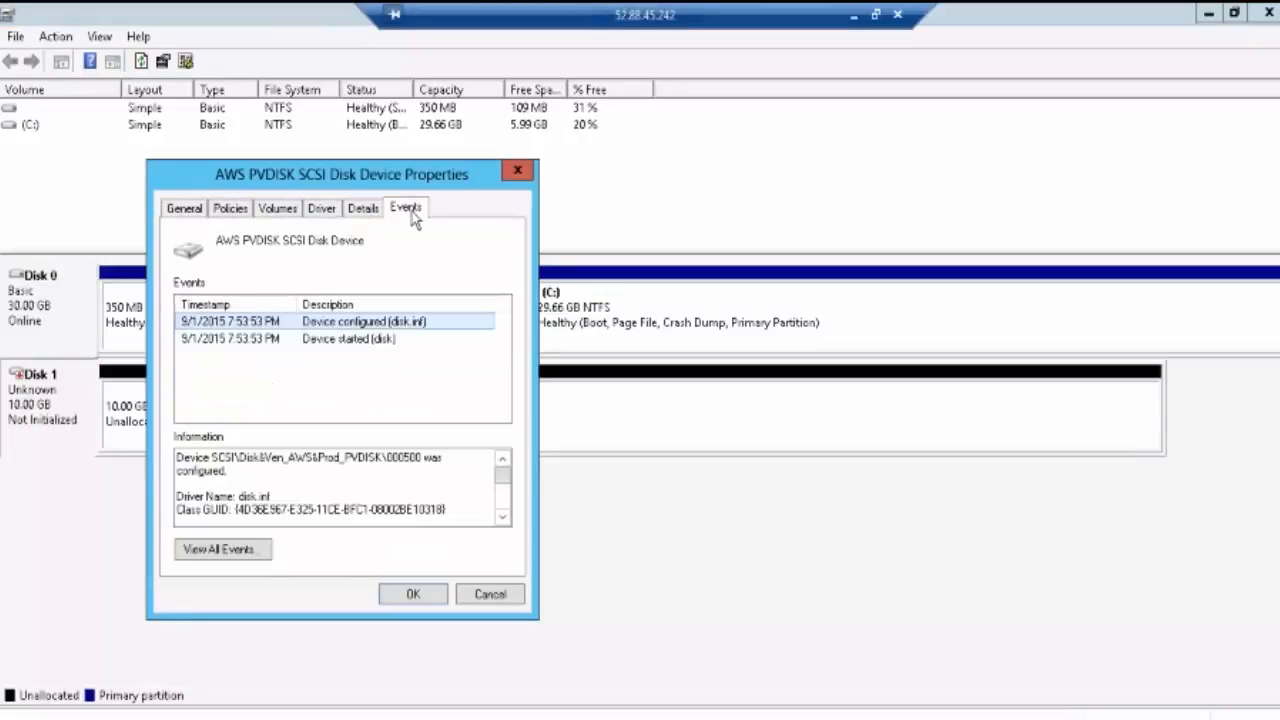
{"action": "left_click", "coordinate": [517, 171]}
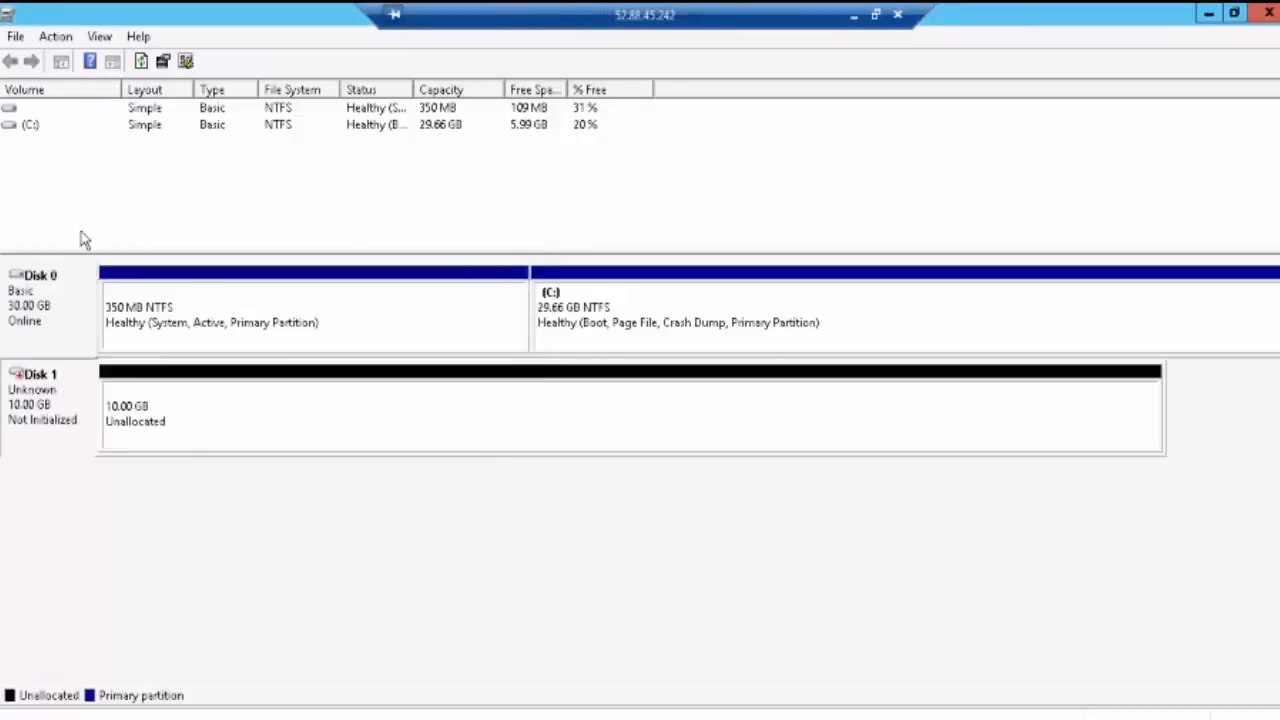
Step: Cancel Action > Attach VHD and dismiss the unallocated 10 GB space's options
{"action": "left_click", "coordinate": [57, 37]}
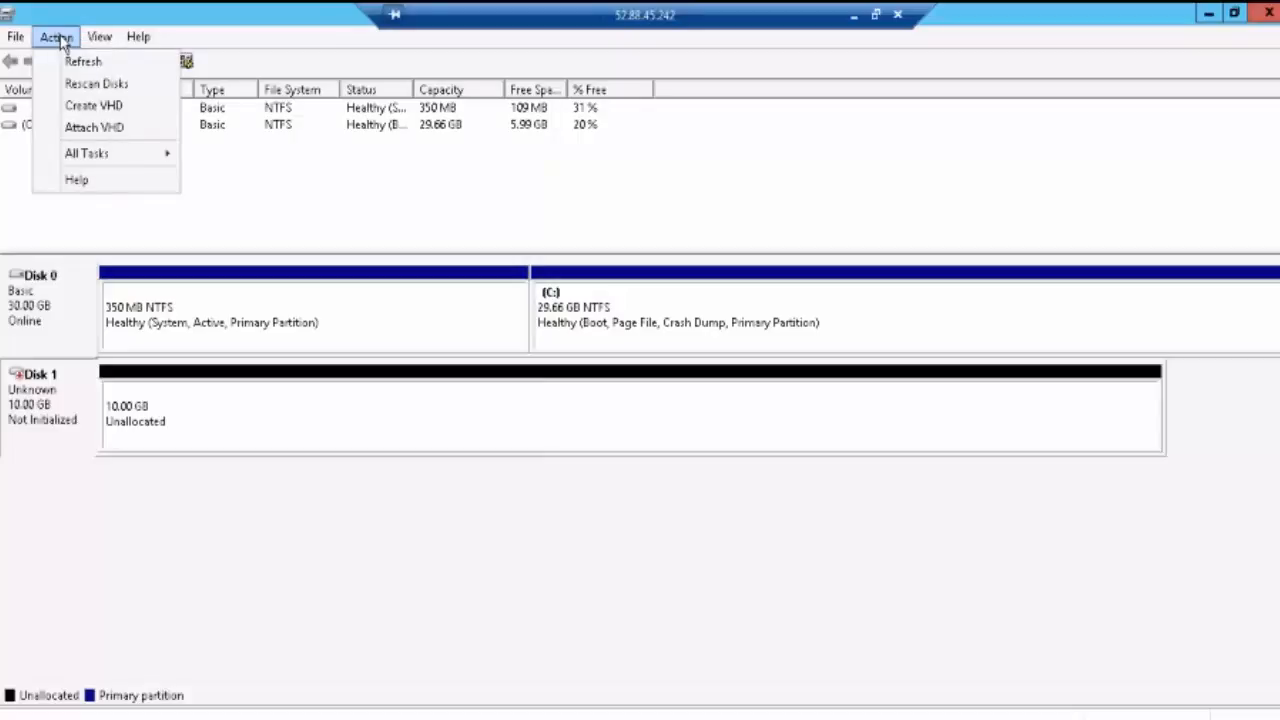
{"action": "left_click", "coordinate": [98, 128]}
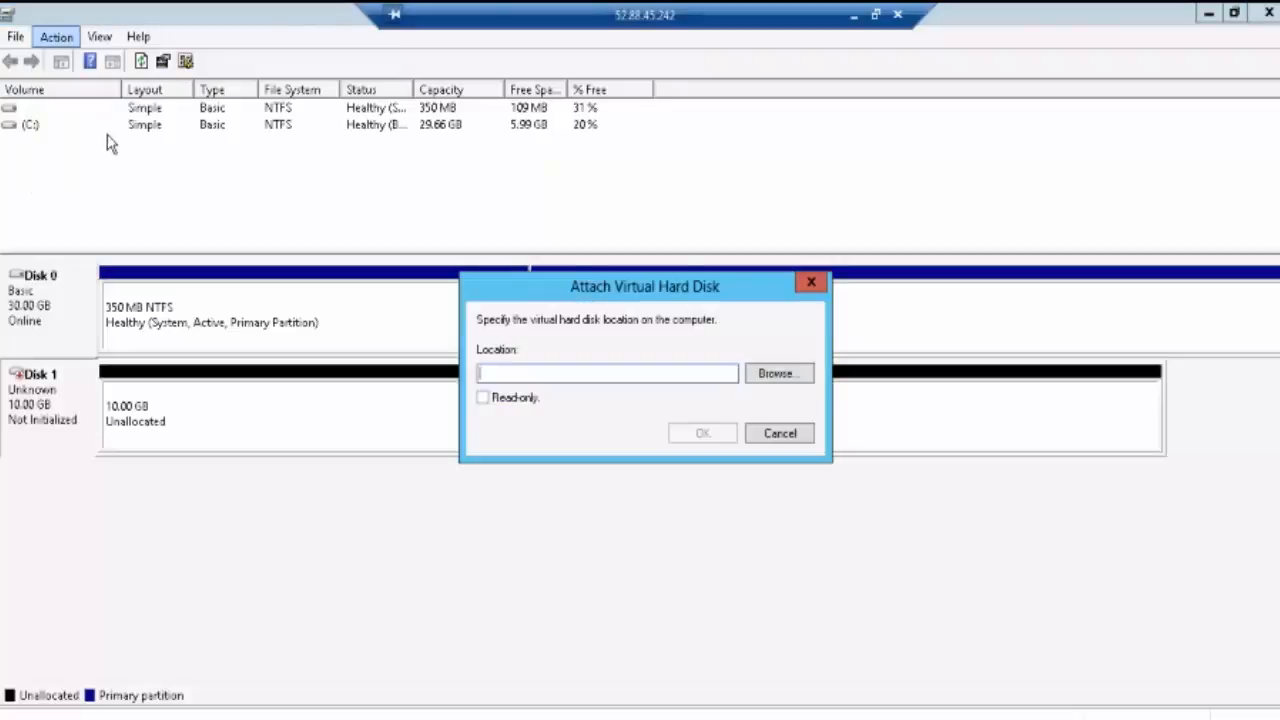
{"action": "left_click", "coordinate": [811, 283]}
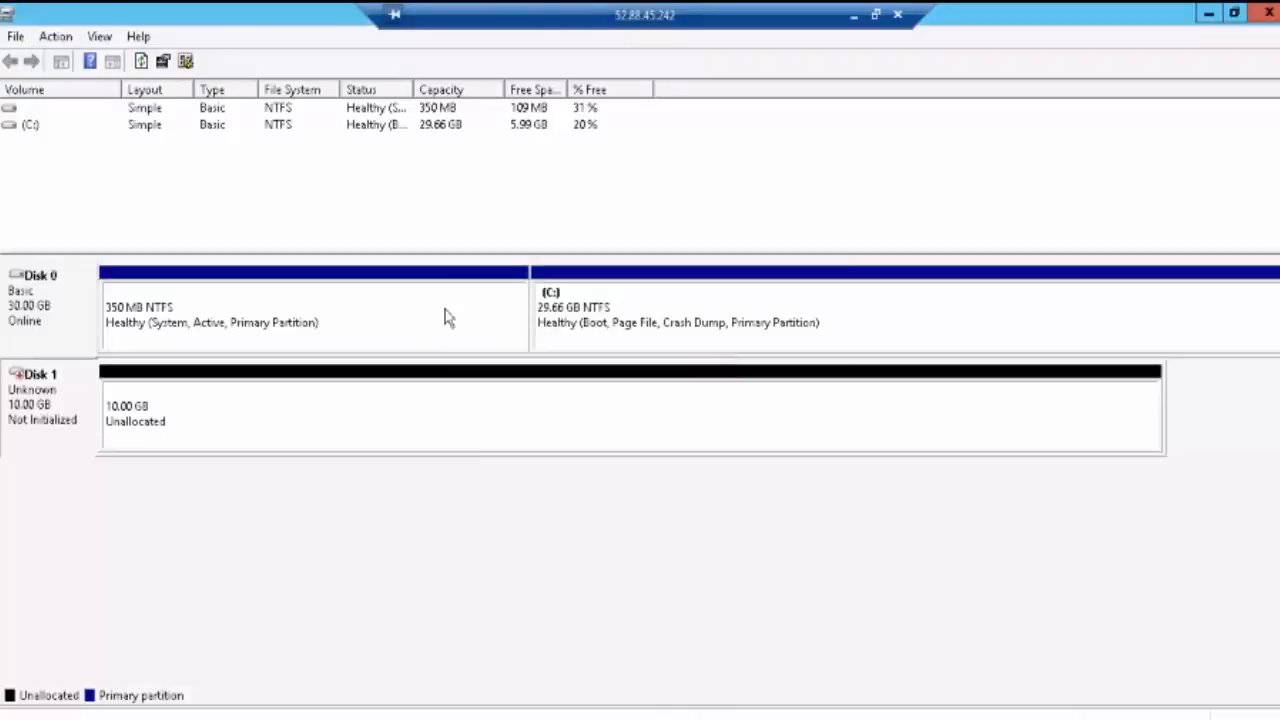
{"action": "right_click", "coordinate": [324, 399]}
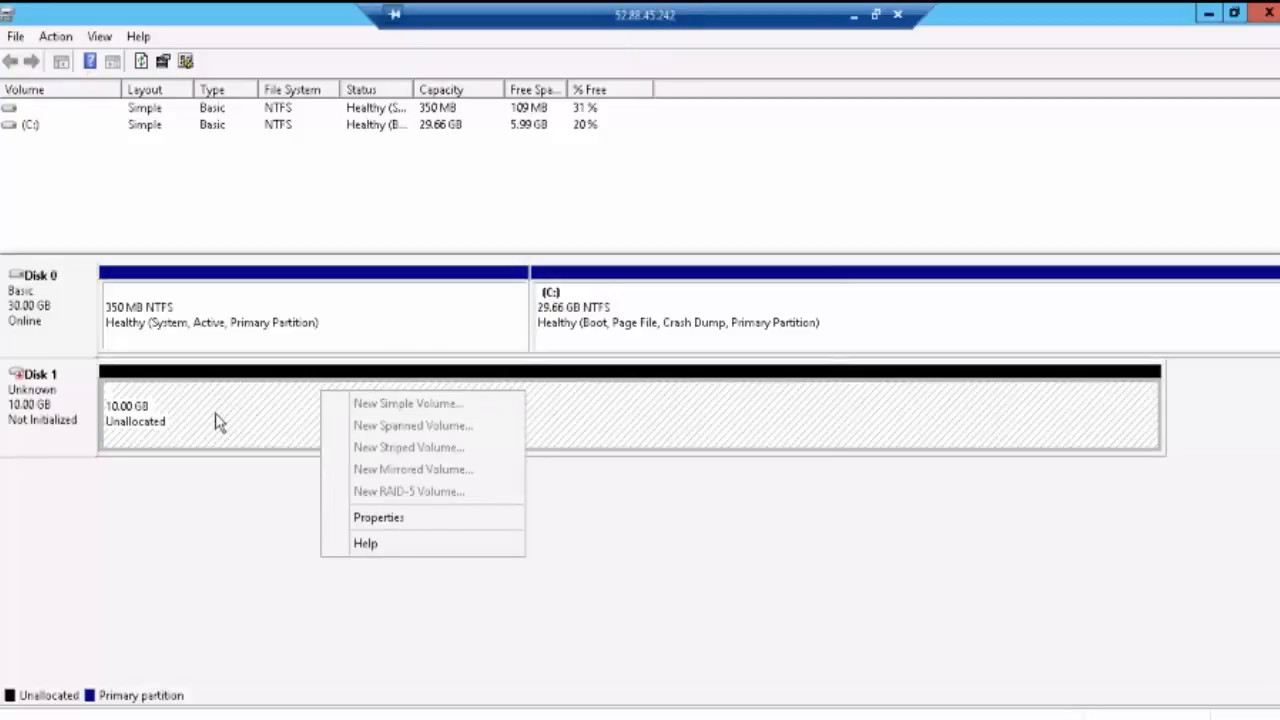
{"action": "left_click", "coordinate": [190, 404]}
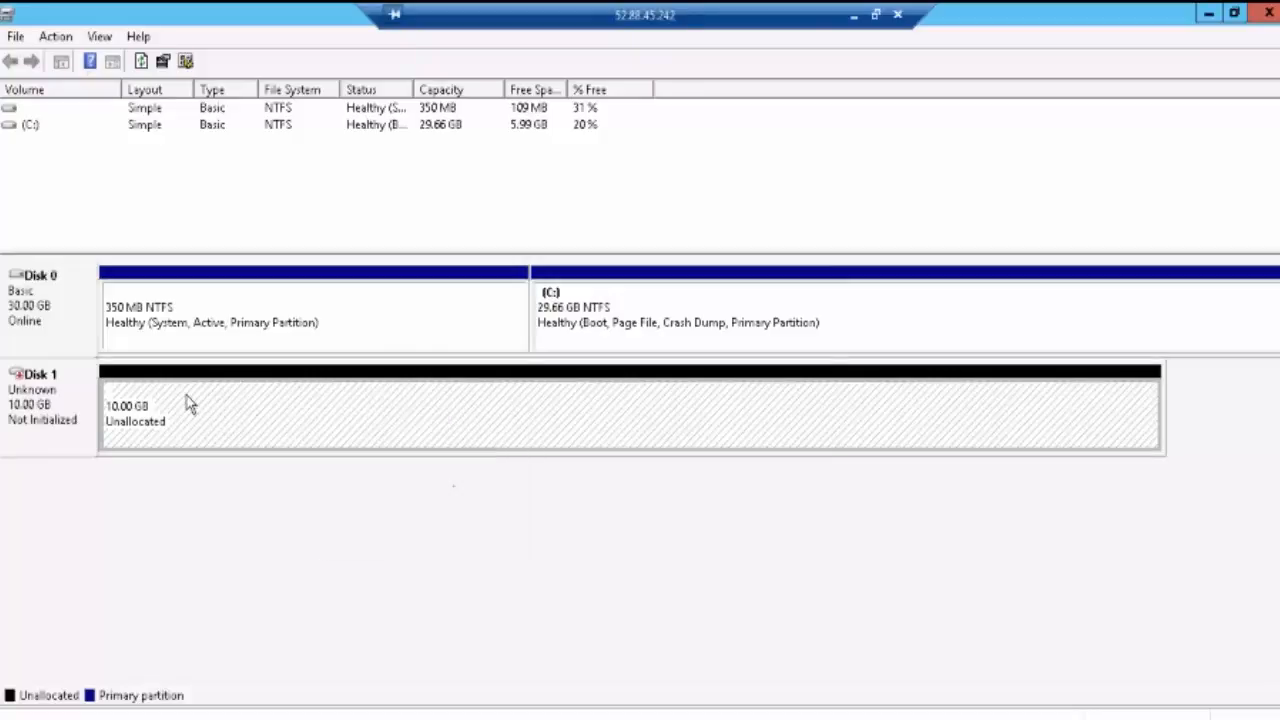
Step: Initialize Disk 1 with the MBR partition style
{"action": "right_click", "coordinate": [55, 421]}
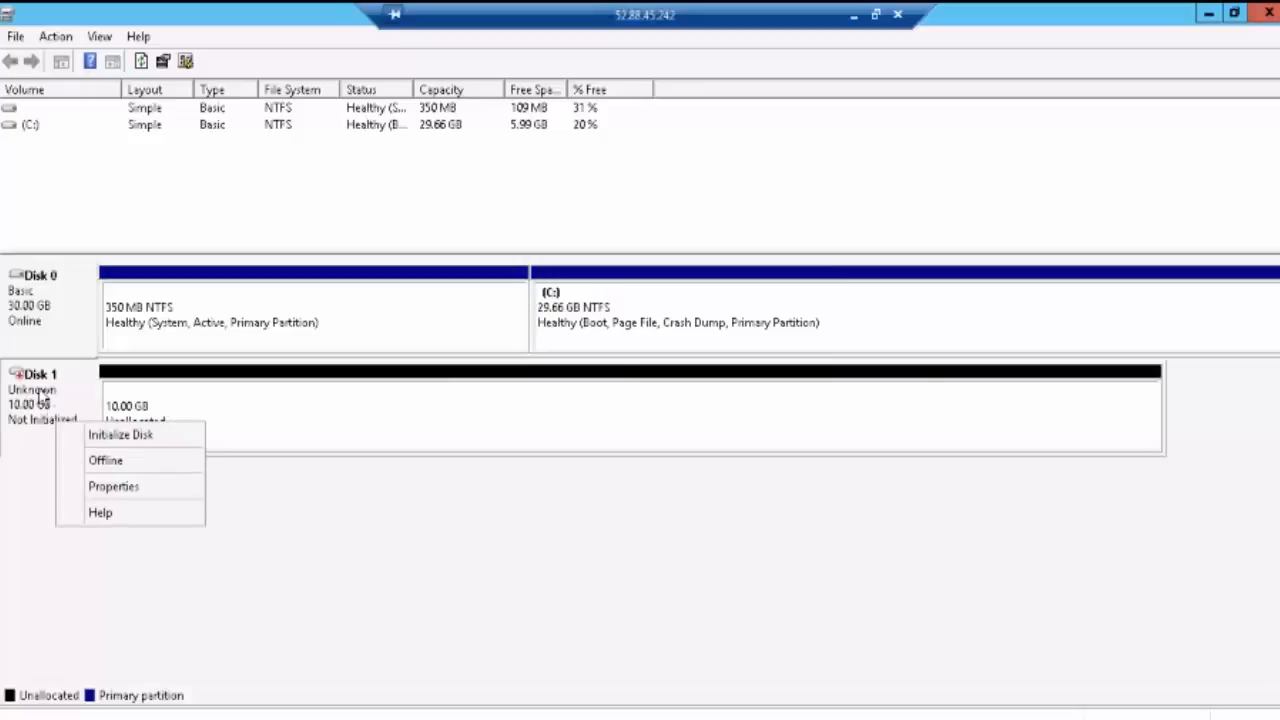
{"action": "left_click", "coordinate": [120, 436]}
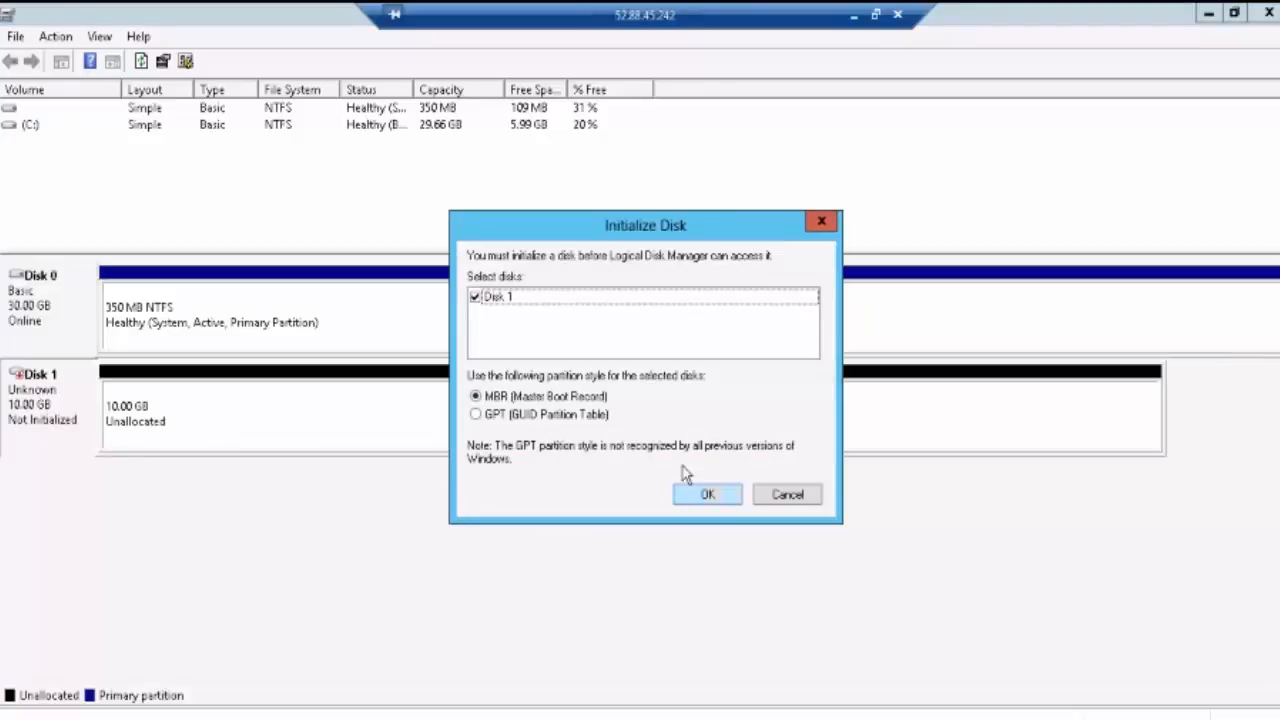
{"action": "left_click", "coordinate": [702, 495]}
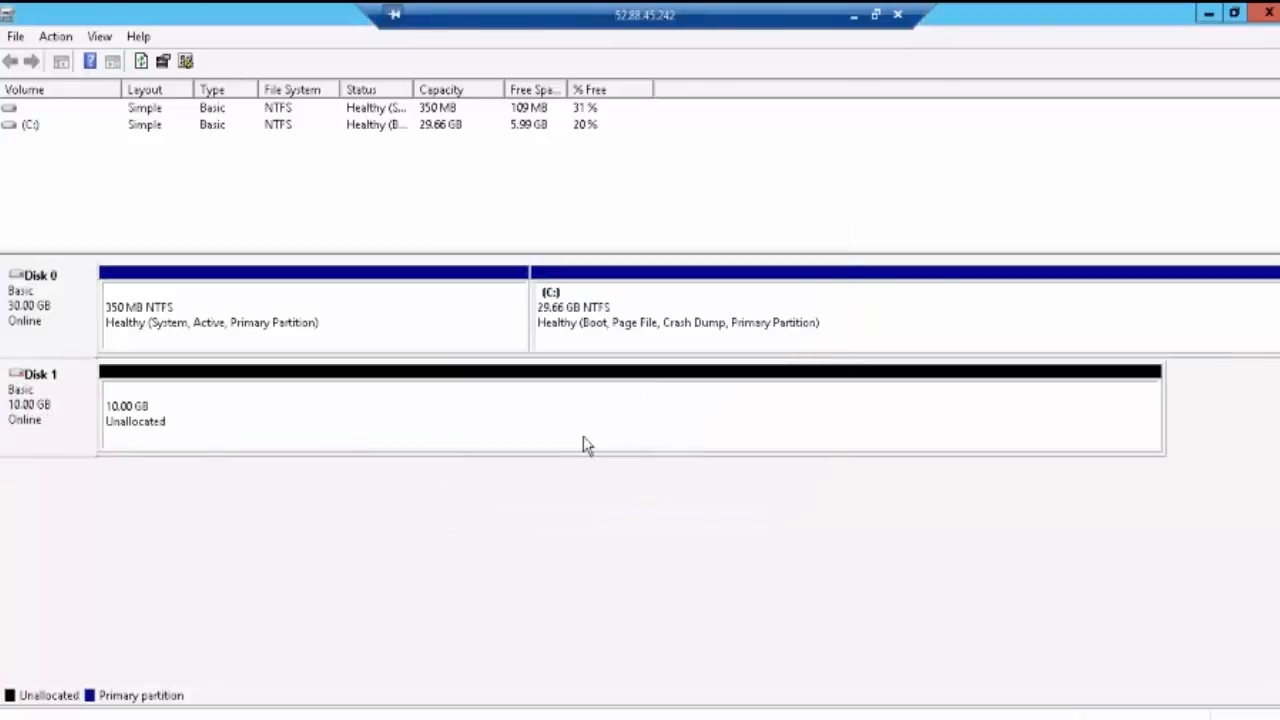
Step: Bring up the options for Disk 1 and its unallocated 10 GB space
{"action": "right_click", "coordinate": [62, 397]}
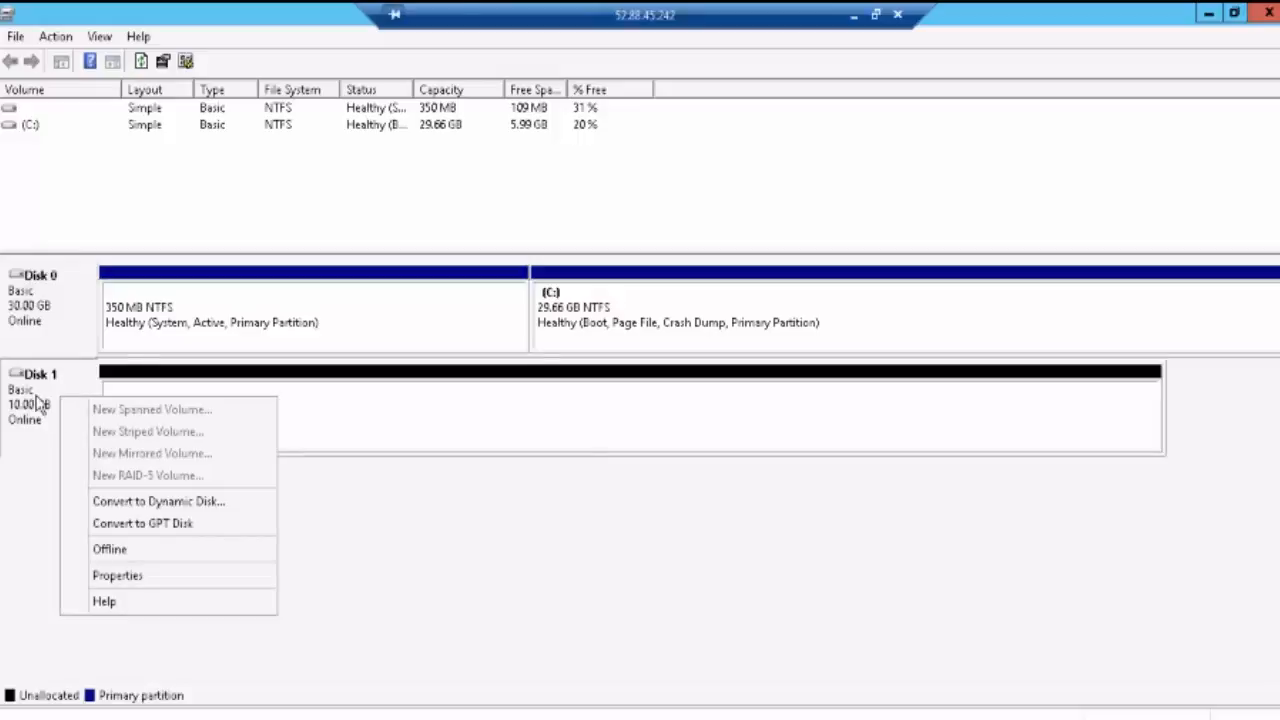
{"action": "left_click", "coordinate": [36, 397]}
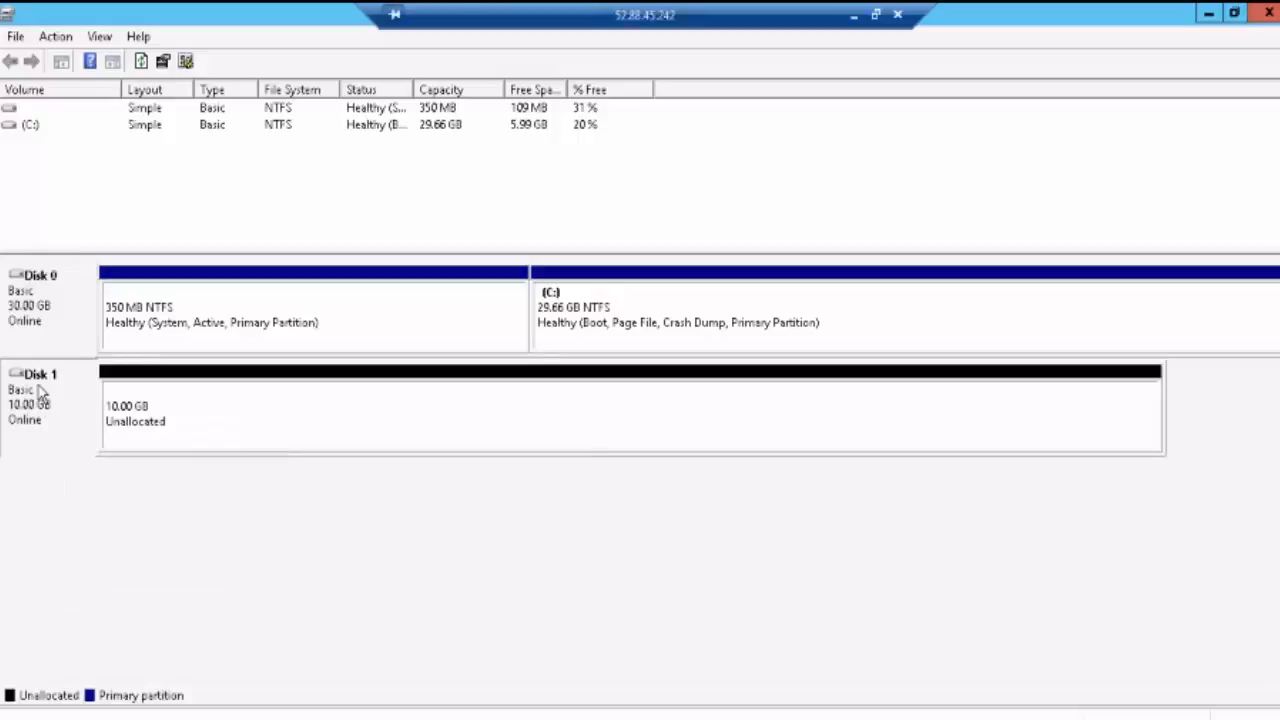
{"action": "right_click", "coordinate": [40, 393]}
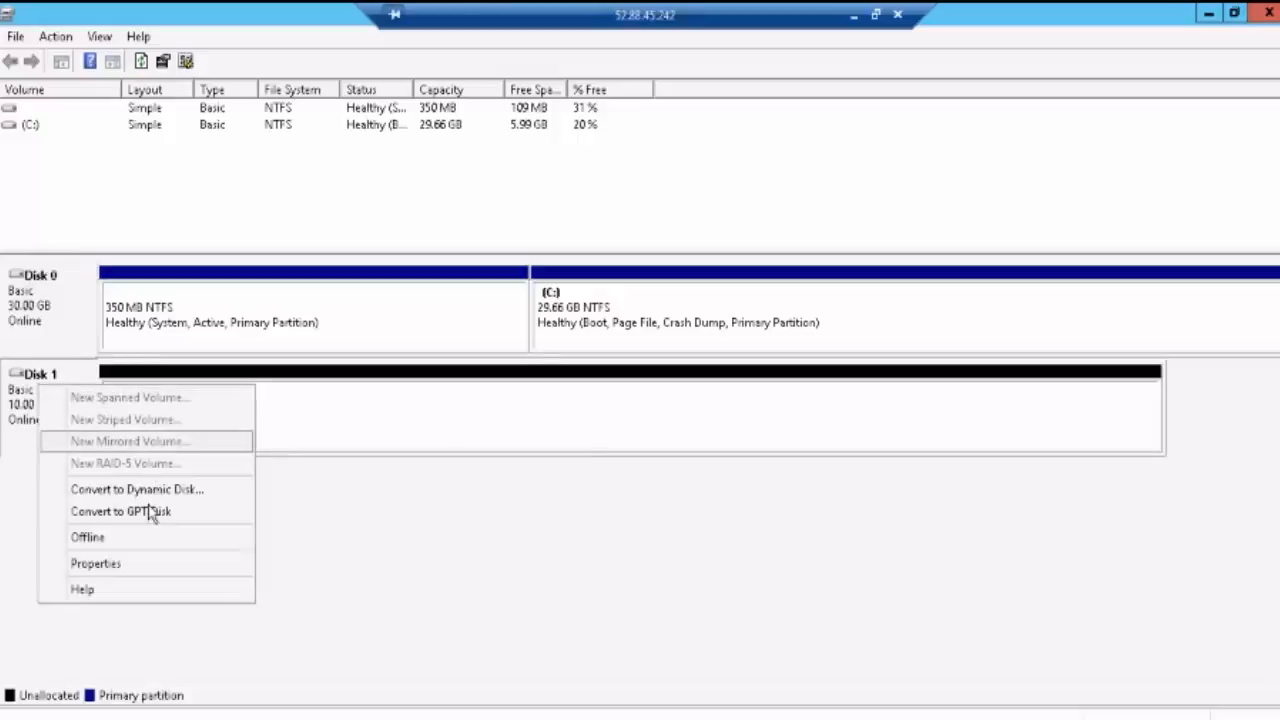
{"action": "left_click", "coordinate": [390, 428]}
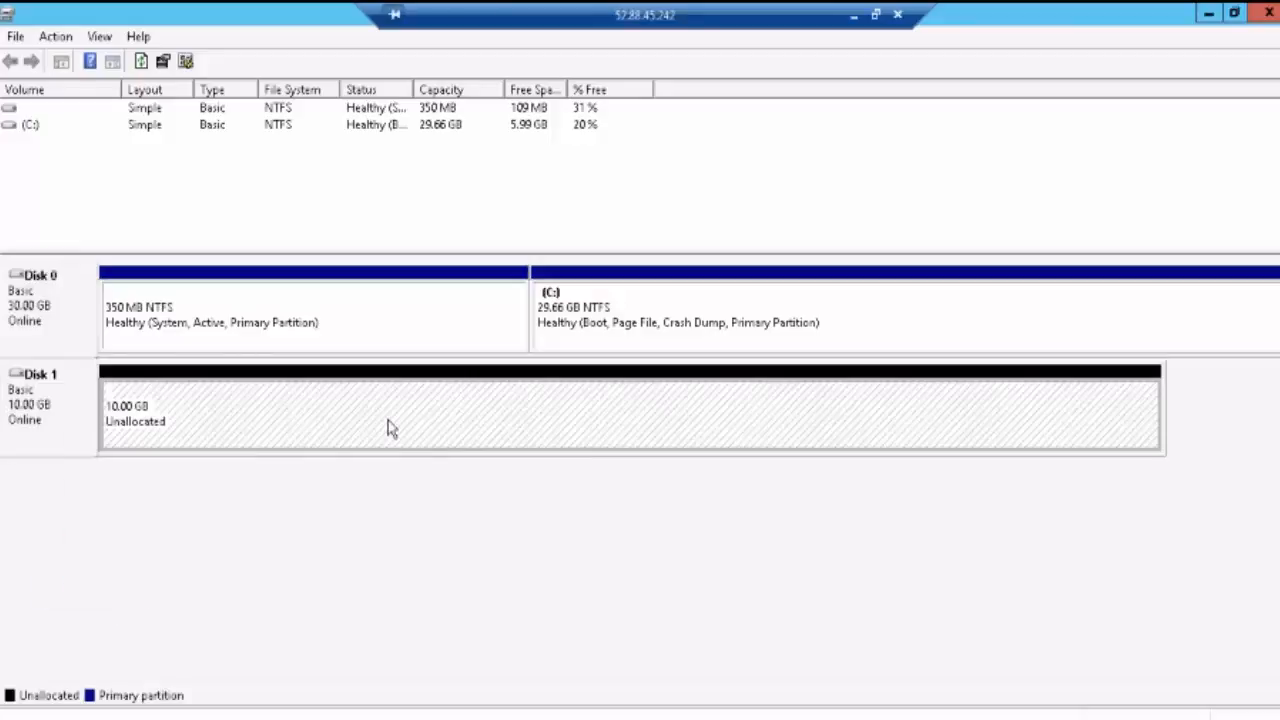
{"action": "right_click", "coordinate": [390, 428]}
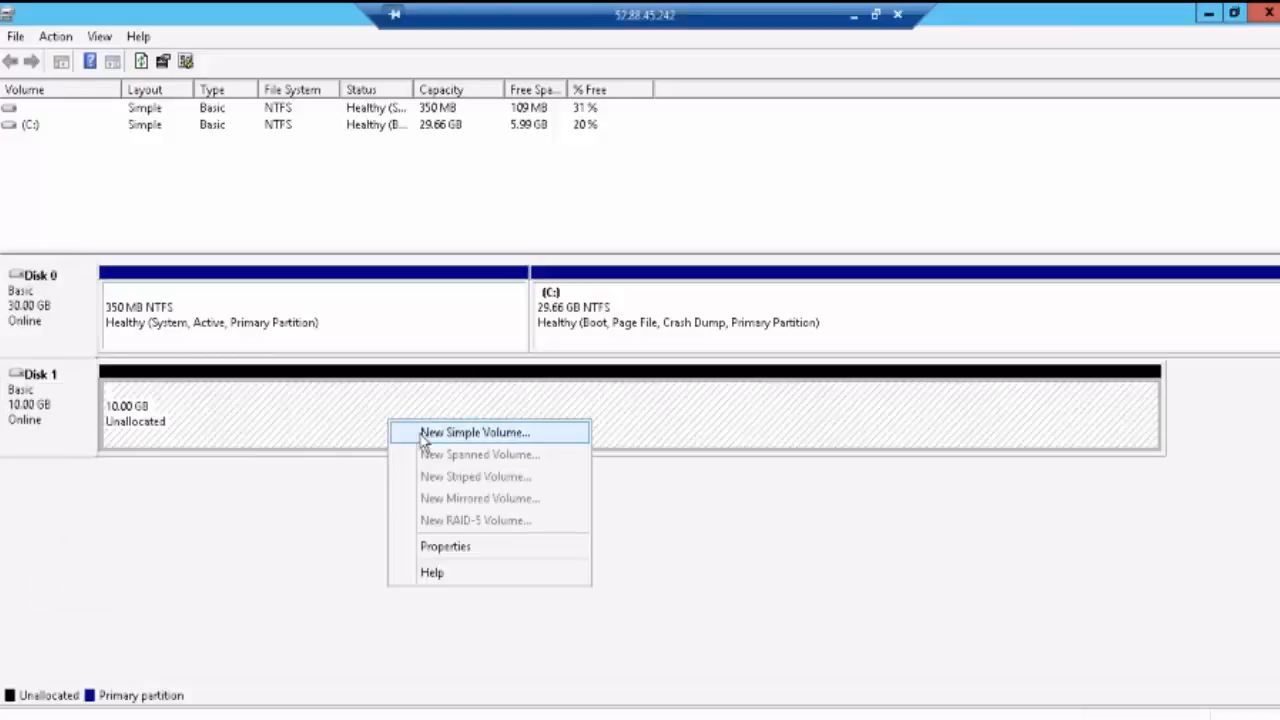
Step: Create a full-size 10237 MB simple volume on Disk 1 as drive Z:, quick-formatted NTFS, named New Volume
{"action": "left_click", "coordinate": [421, 436]}
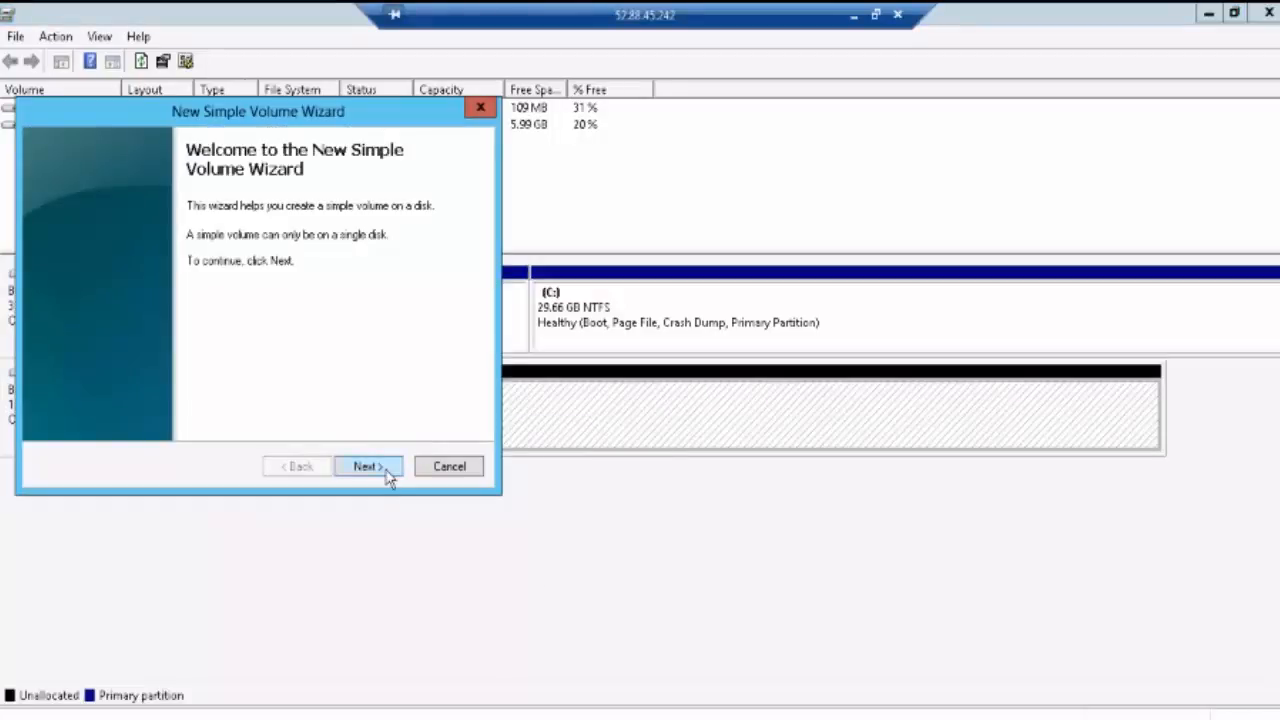
{"action": "left_click", "coordinate": [367, 466]}
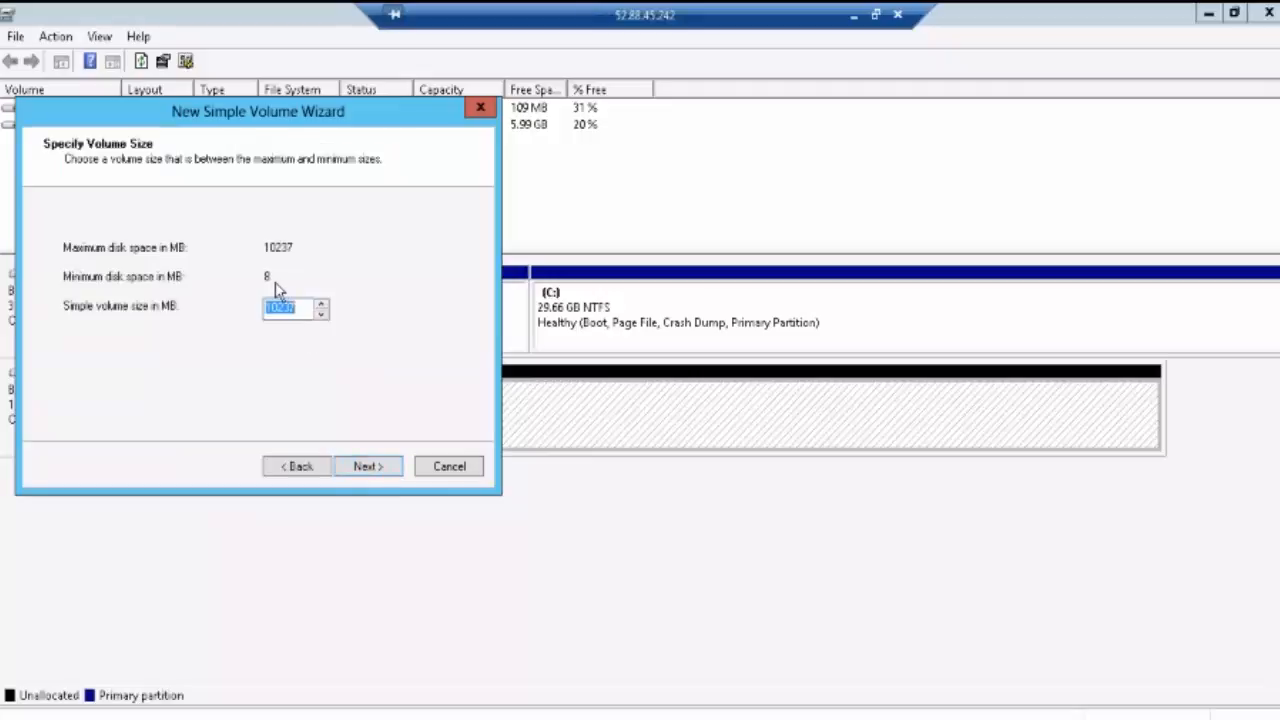
{"action": "left_click", "coordinate": [385, 468]}
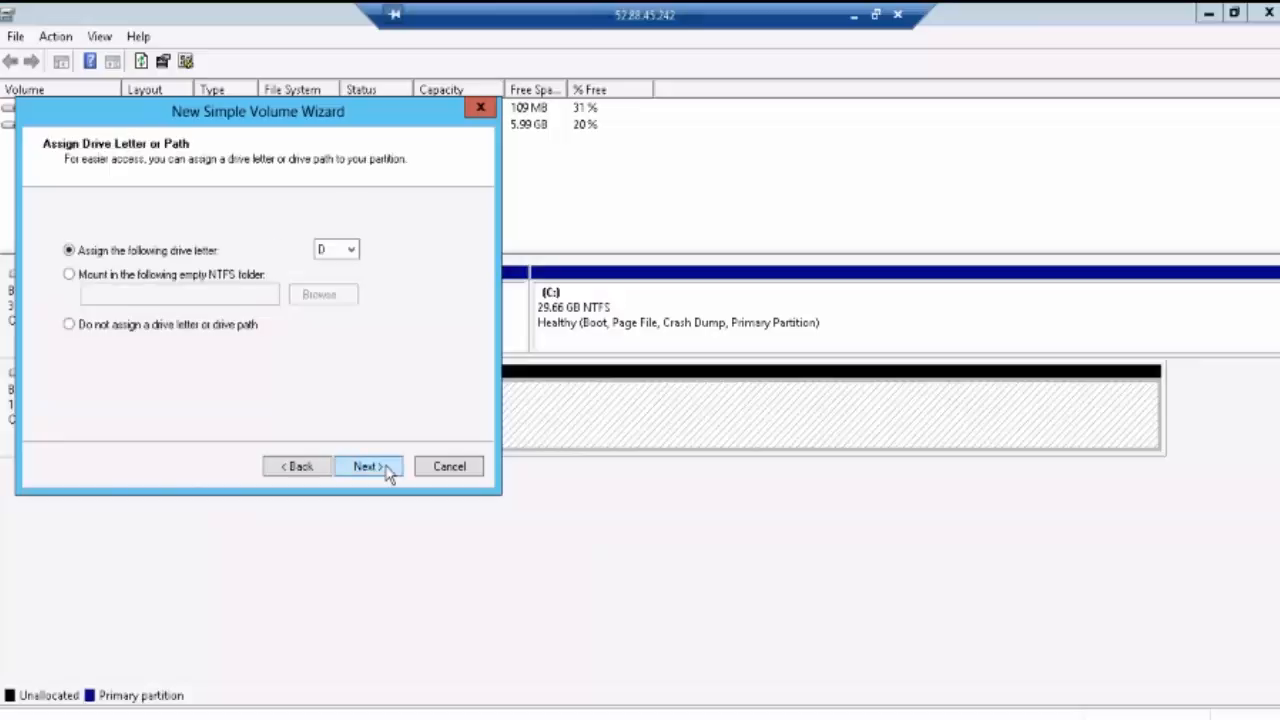
{"action": "left_click", "coordinate": [351, 253]}
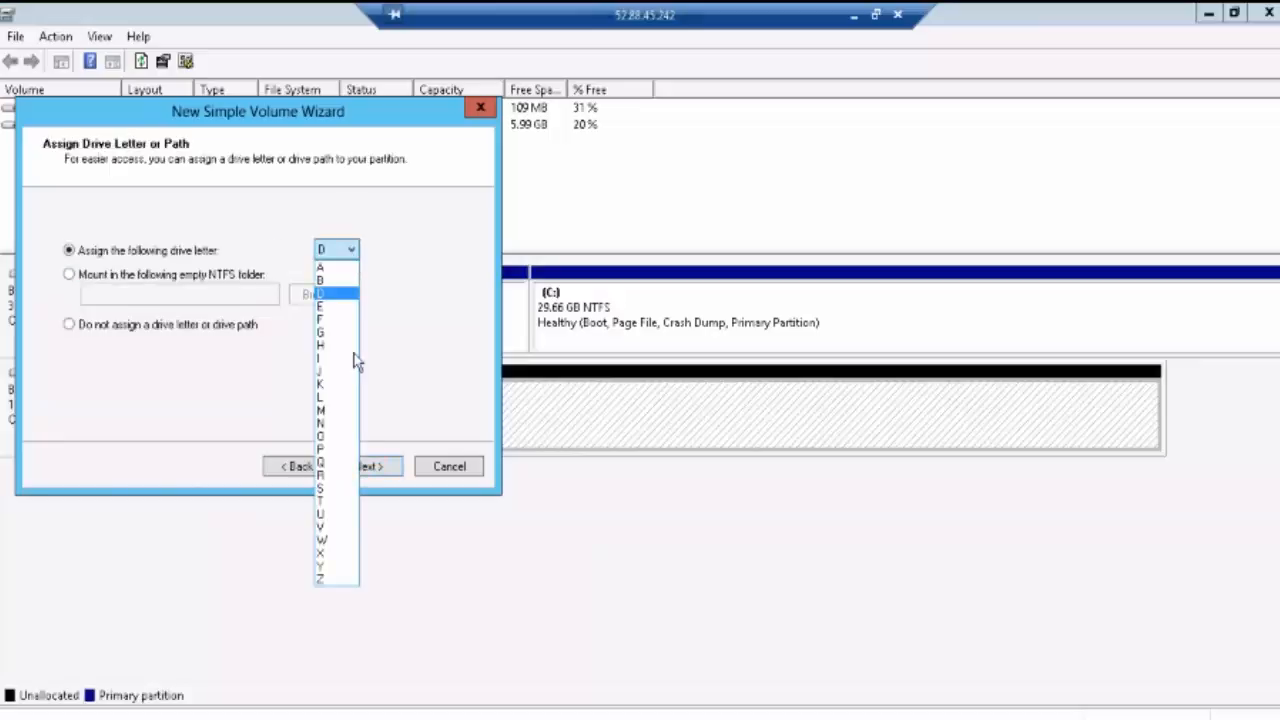
{"action": "left_click", "coordinate": [337, 582]}
{"action": "left_click", "coordinate": [385, 468]}
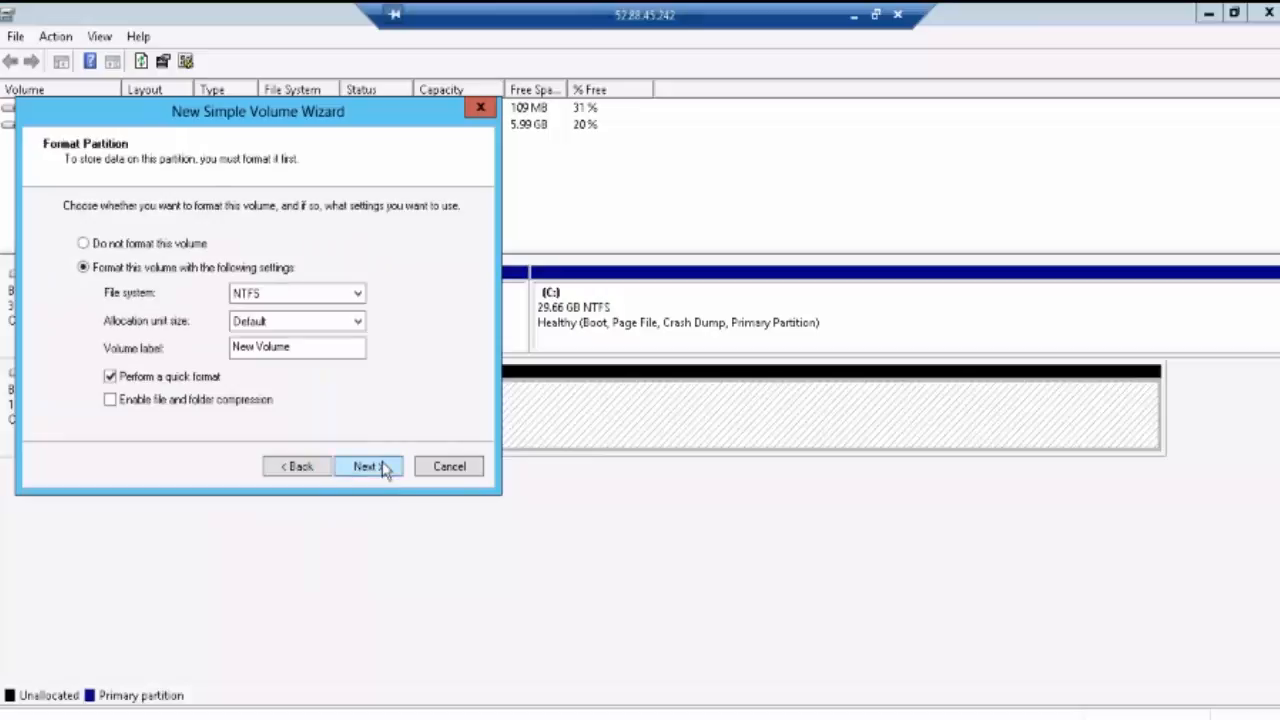
{"action": "left_click", "coordinate": [297, 467]}
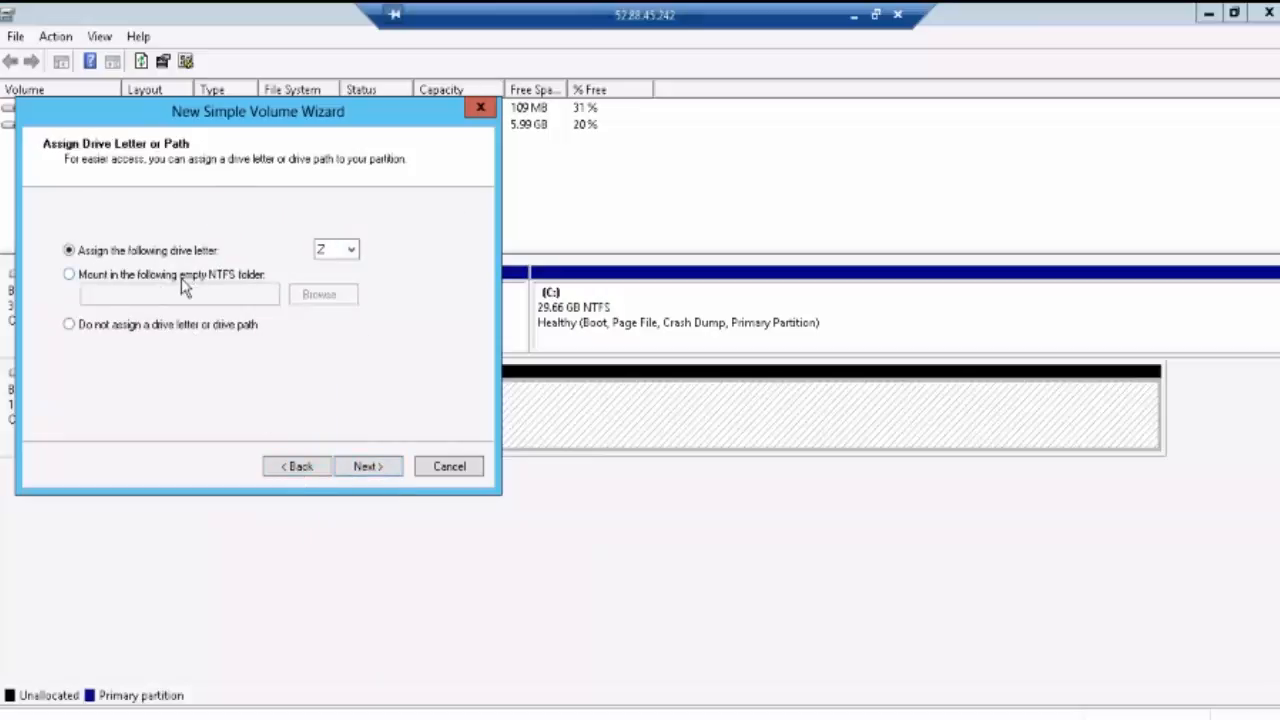
{"action": "left_click", "coordinate": [117, 279]}
{"action": "left_click", "coordinate": [101, 257]}
{"action": "left_click", "coordinate": [366, 467]}
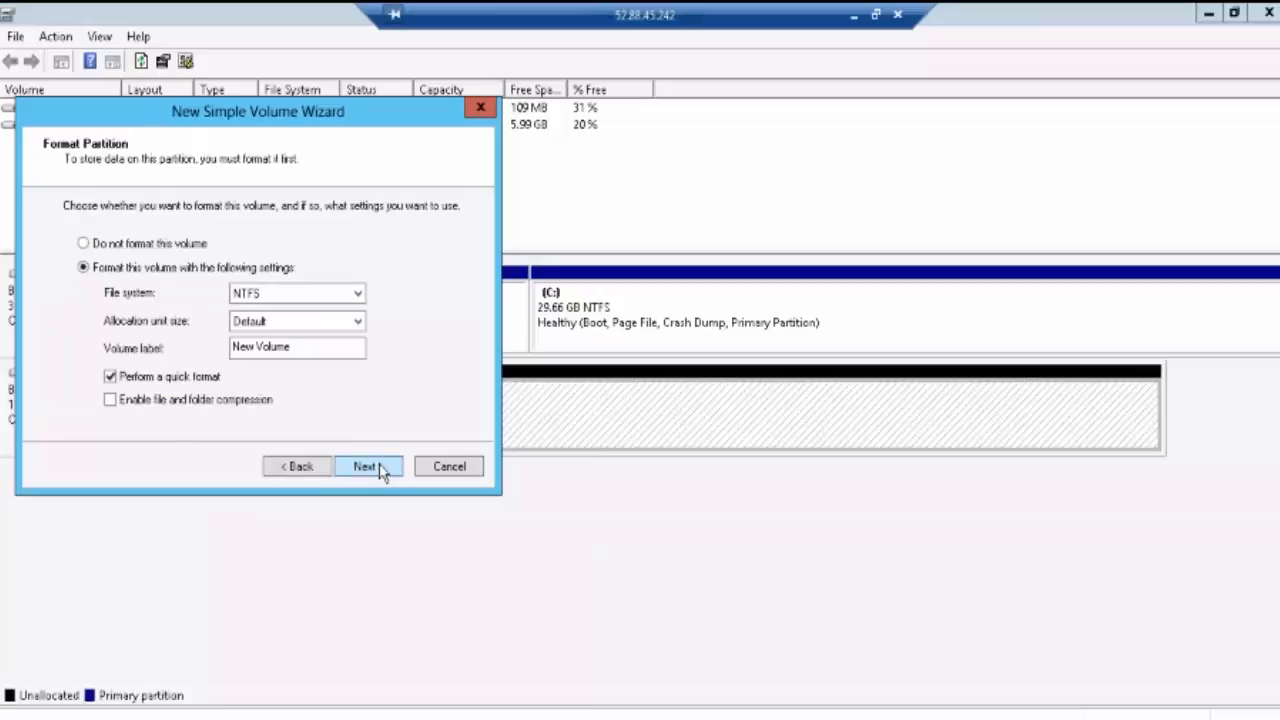
{"action": "left_click", "coordinate": [366, 467]}
{"action": "left_click", "coordinate": [369, 467]}
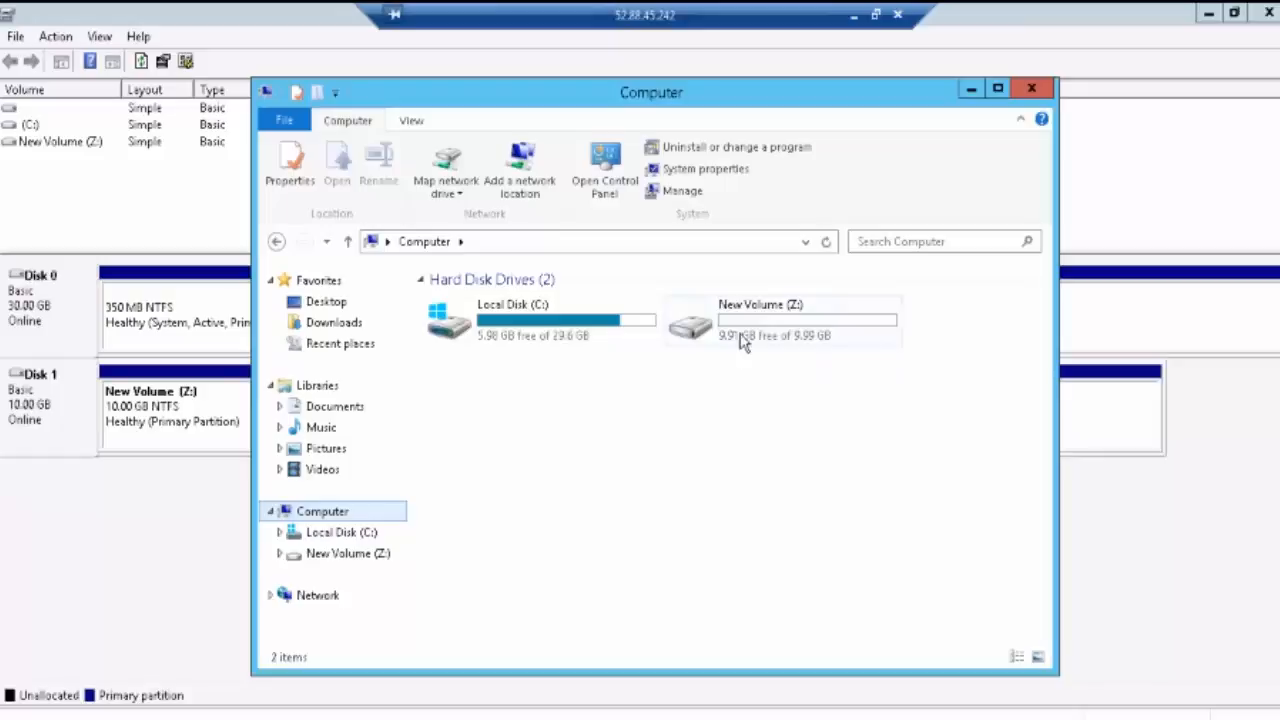
Step: Open the empty New Volume (Z:) drive in File Explorer
{"action": "left_click", "coordinate": [747, 336]}
{"action": "right_click", "coordinate": [747, 336]}
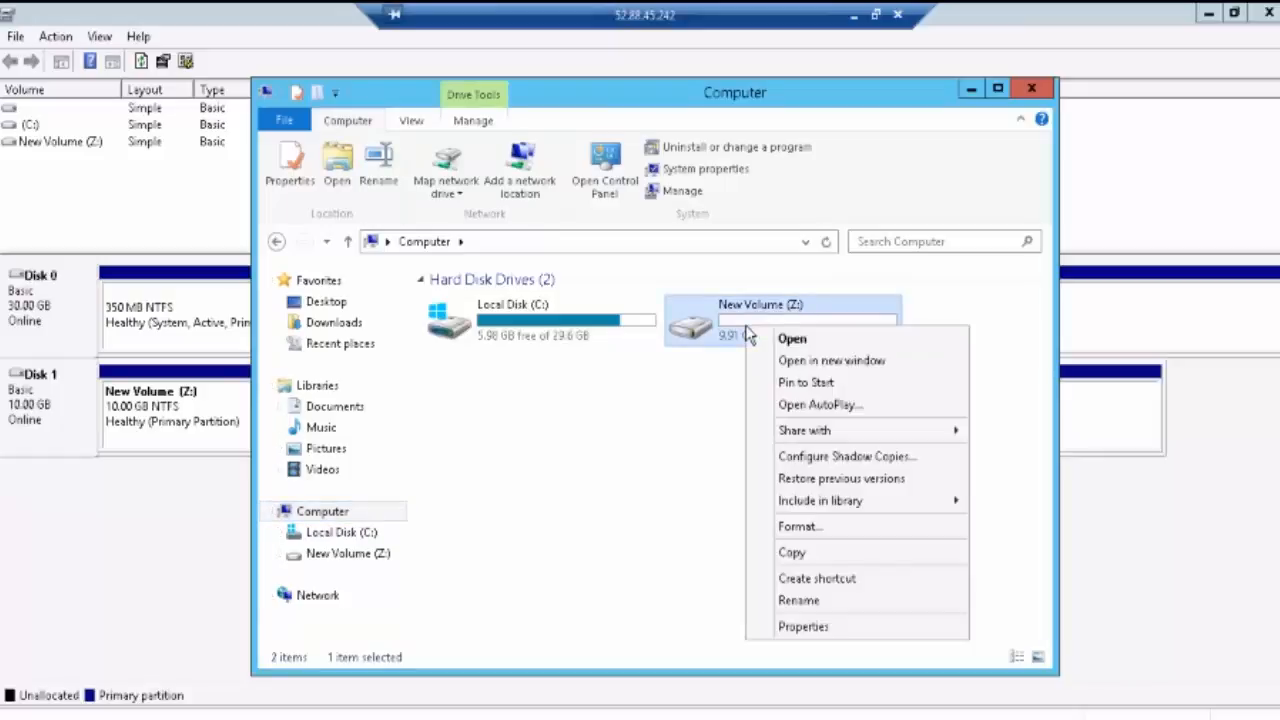
{"action": "double_click", "coordinate": [724, 313]}
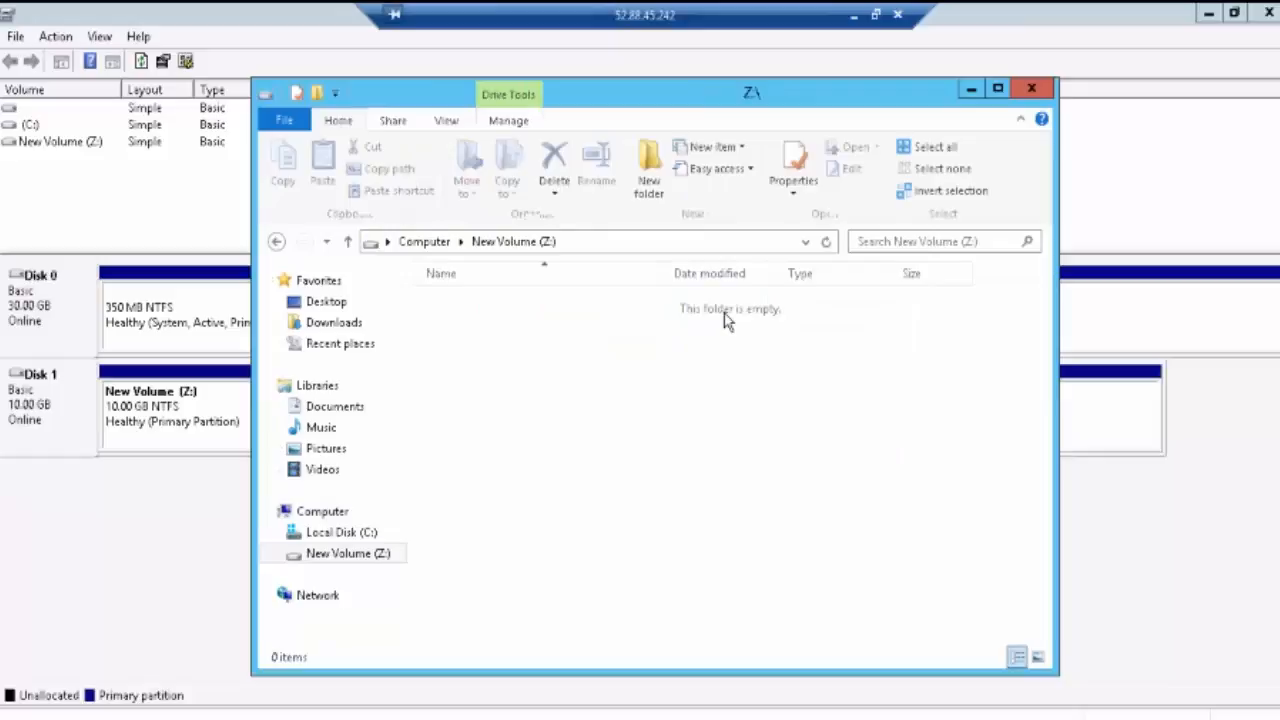
{"action": "right_click", "coordinate": [546, 364]}
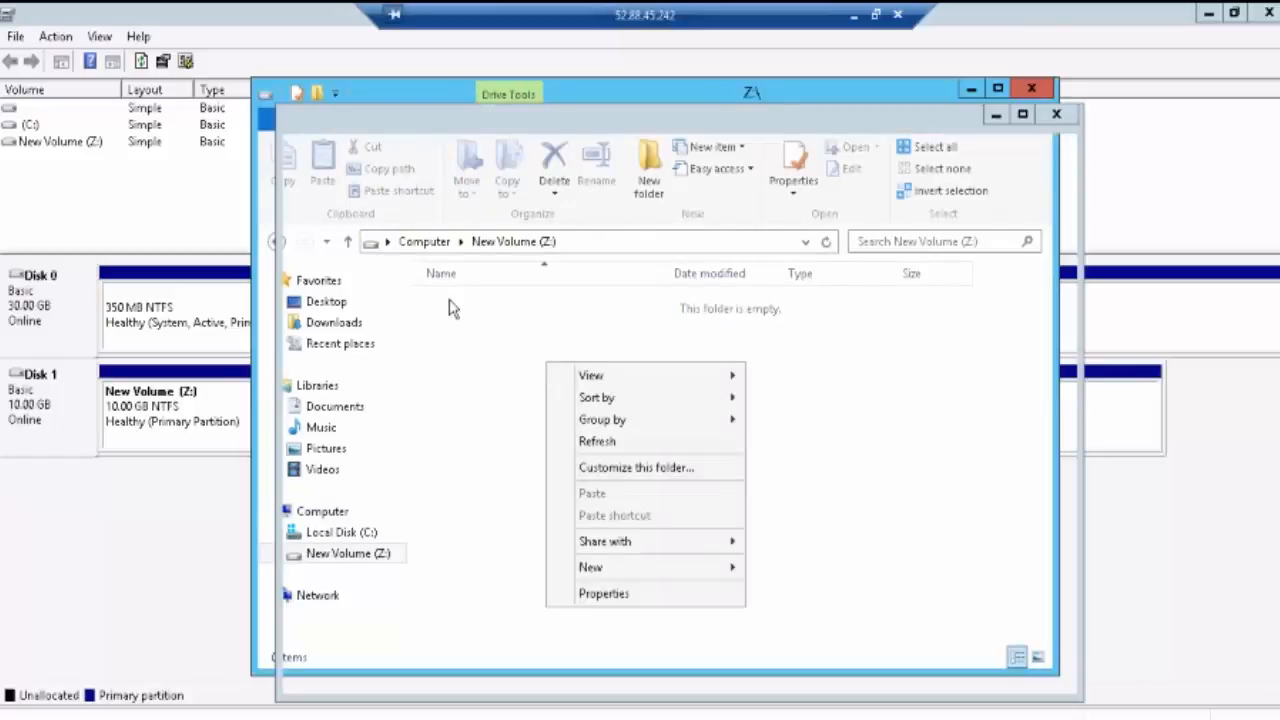
Step: In a second Explorer window, browse Local Disk (C:) and PerfLogs, return to C:\, then switch back to Z:
{"action": "key", "text": "super+e"}
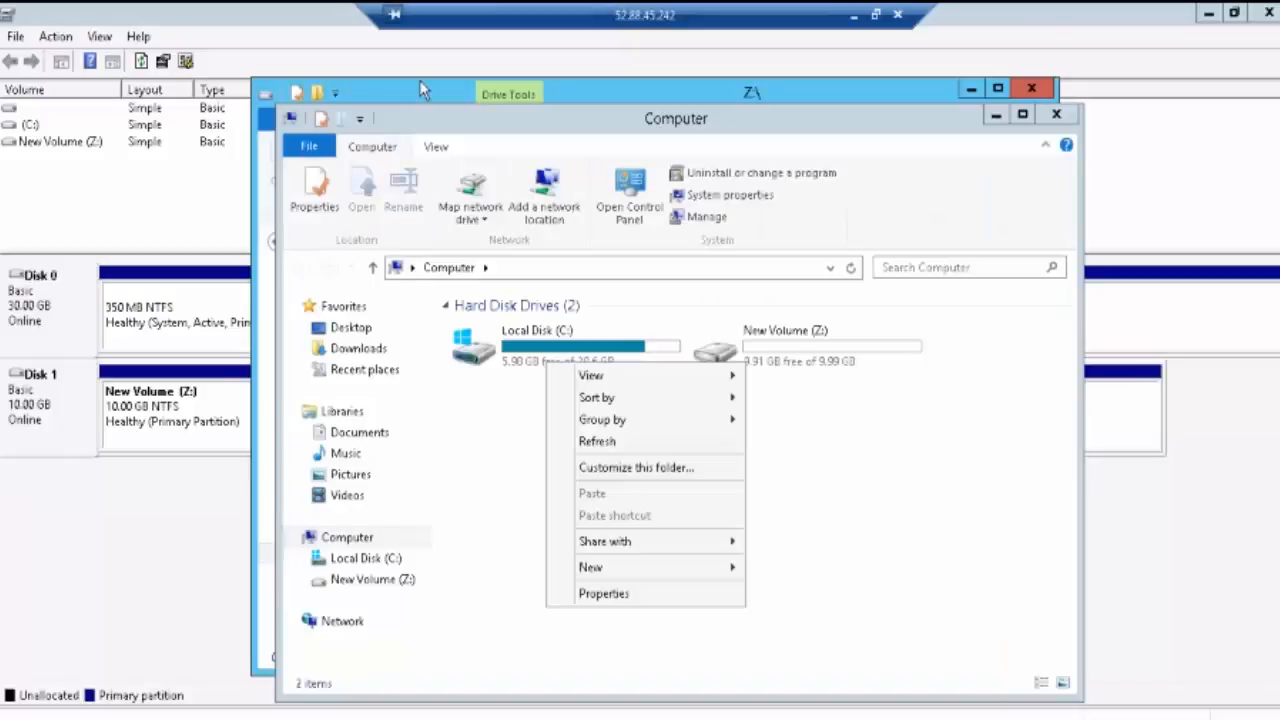
{"action": "double_click", "coordinate": [535, 333]}
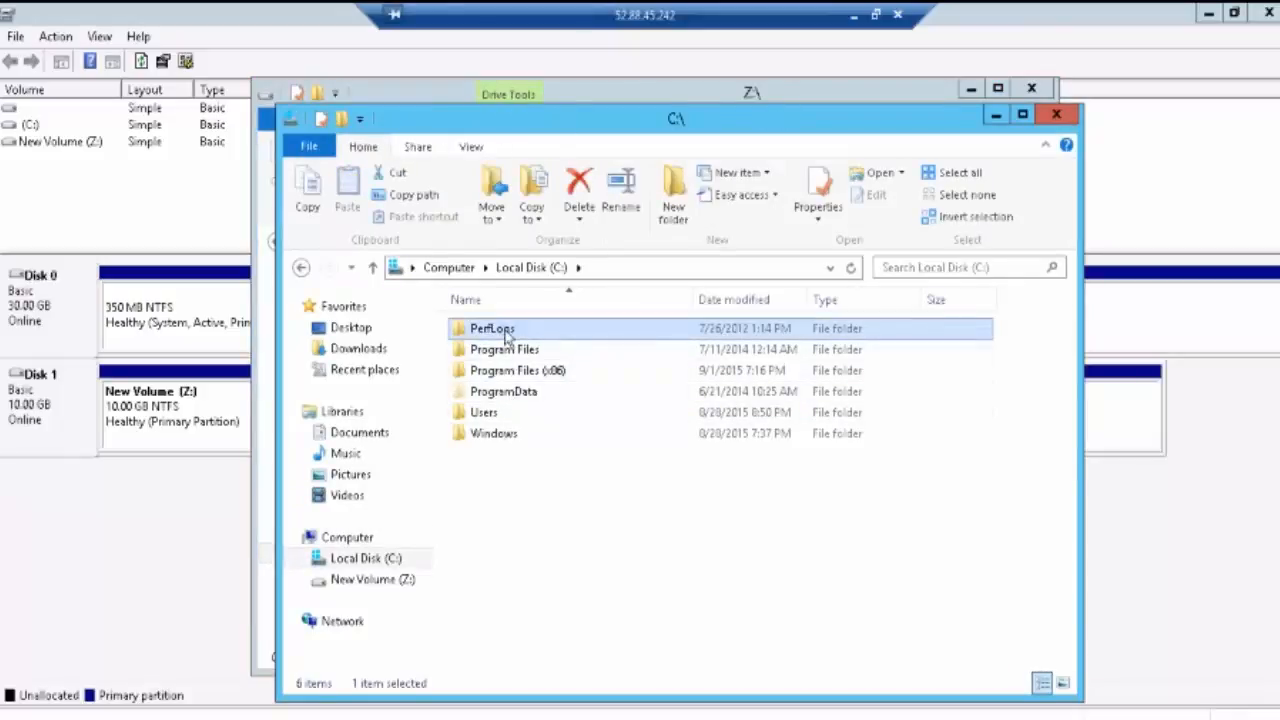
{"action": "double_click", "coordinate": [505, 333]}
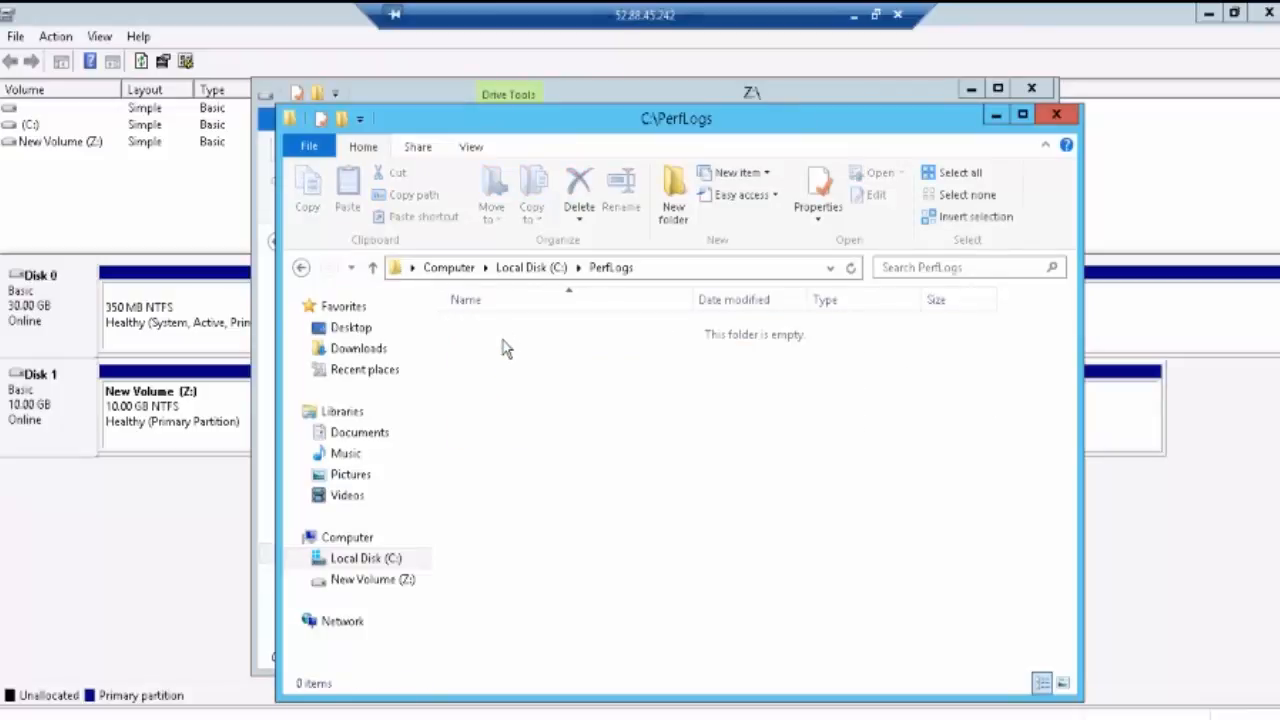
{"action": "key", "text": "alt+Left"}
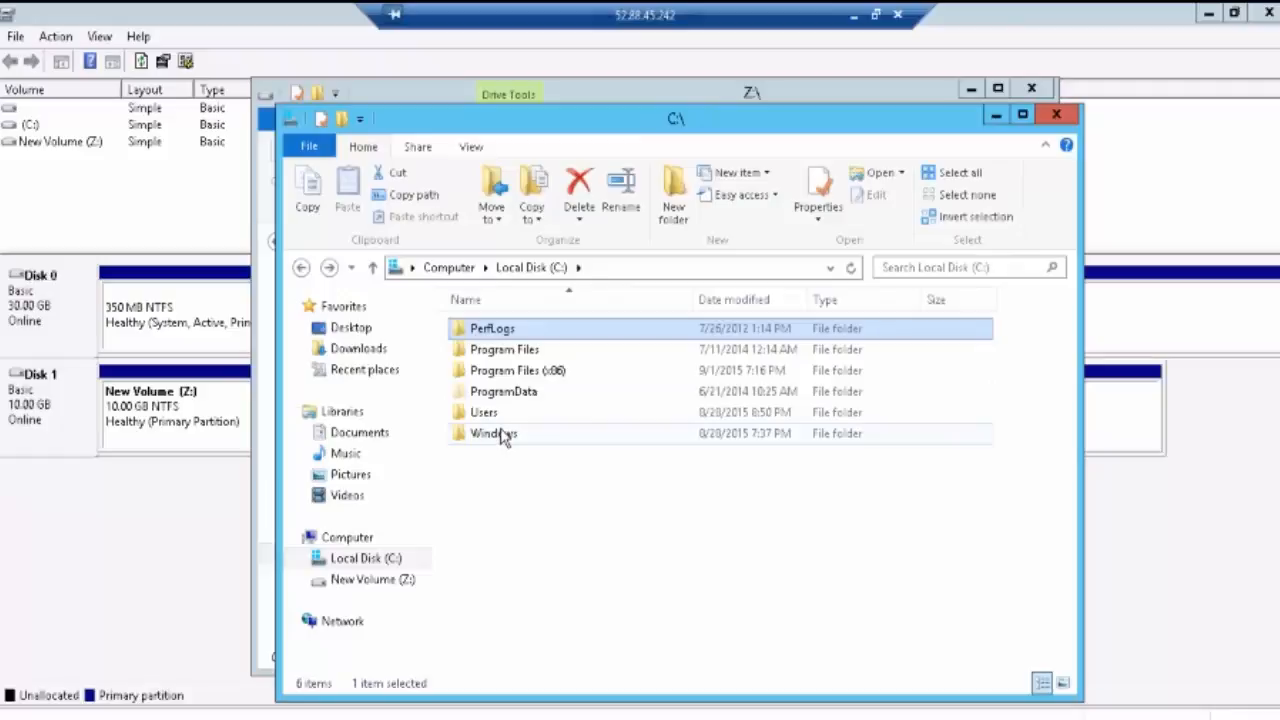
{"action": "key", "text": "alt+Tab"}
Step: Create New Text Document.txt on Z:, write 'Hi I am stored in VOLUM' in Notepad, and close it saved
{"action": "right_click", "coordinate": [756, 354]}
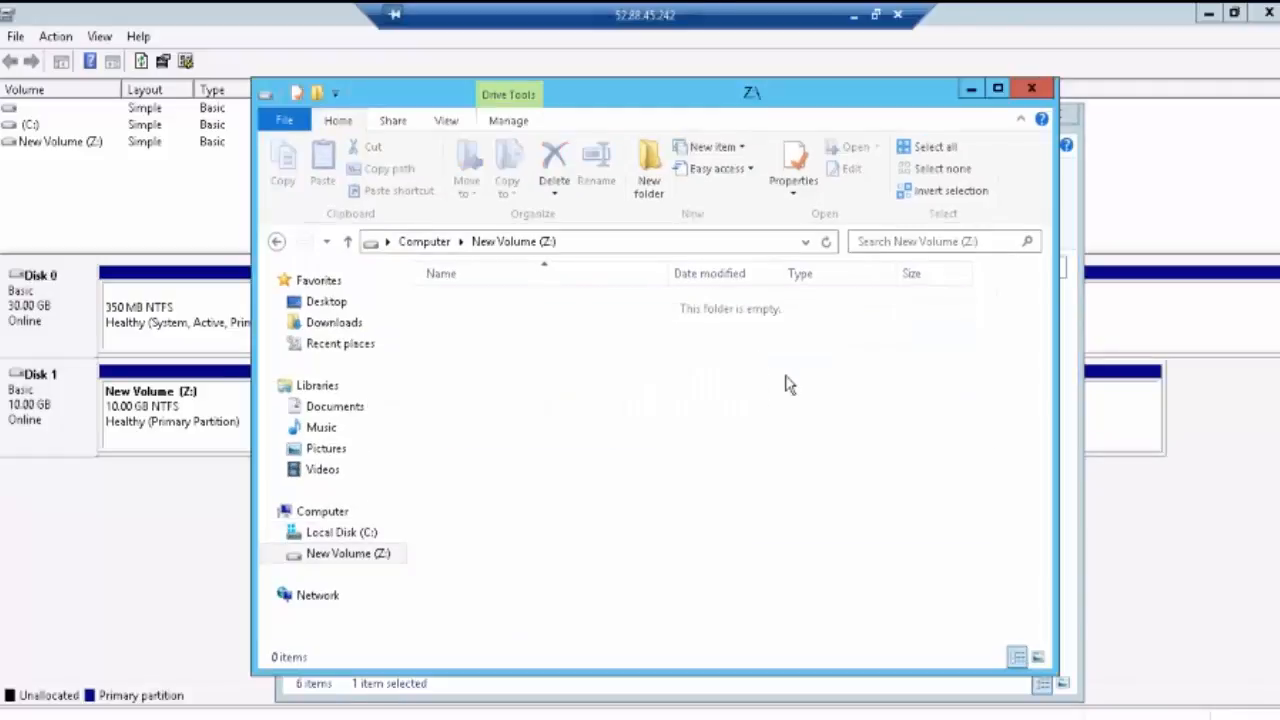
{"action": "mouse_move", "coordinate": [845, 562]}
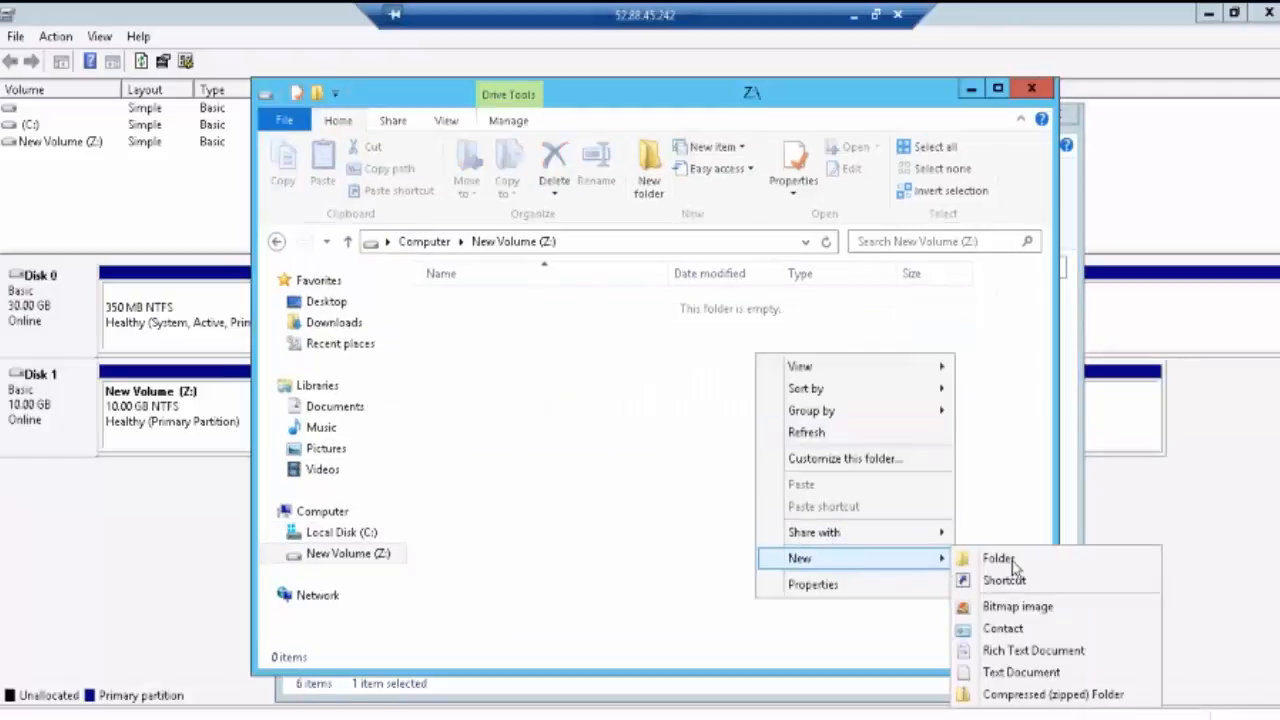
{"action": "left_click", "coordinate": [1012, 672]}
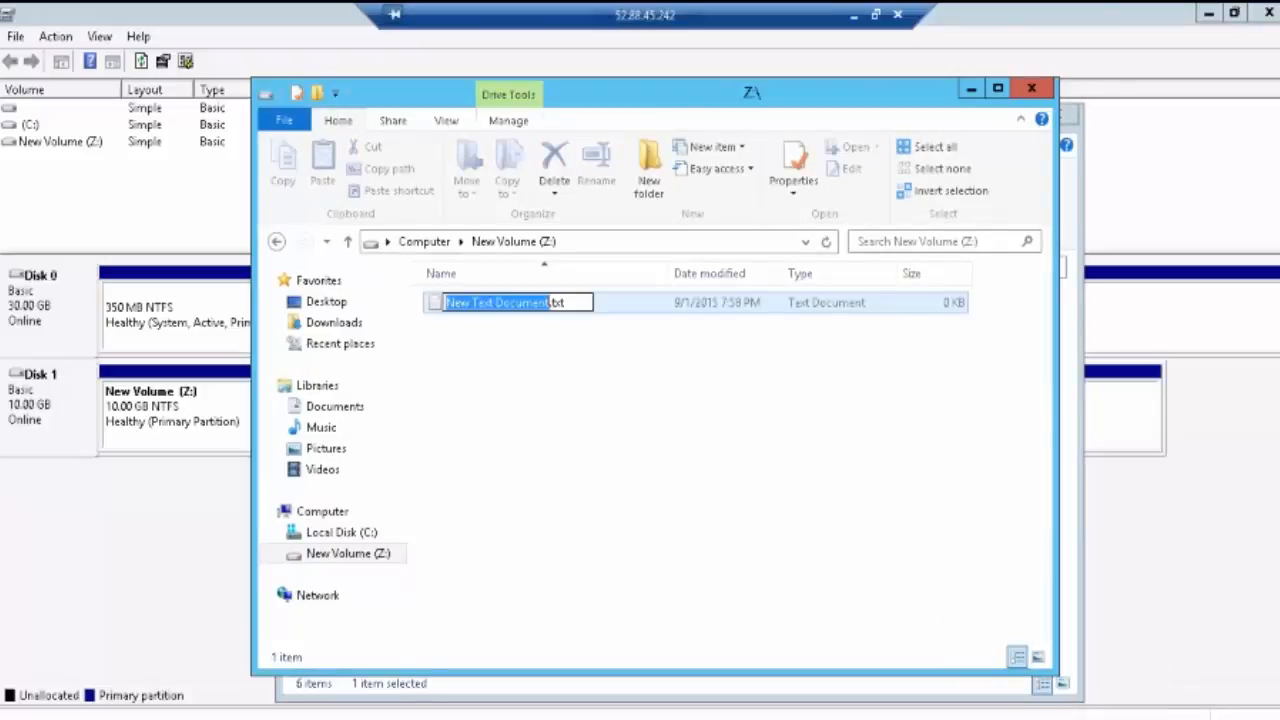
{"action": "key", "text": "Return"}
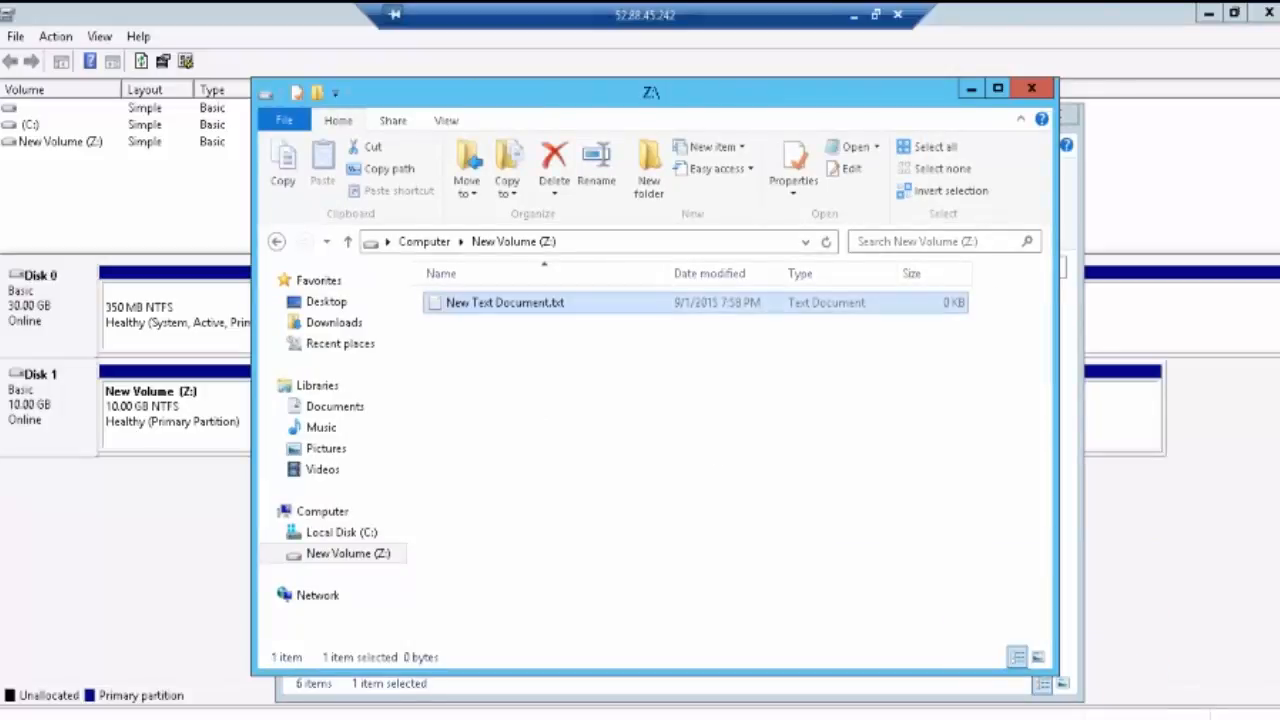
{"action": "key", "text": "Return"}
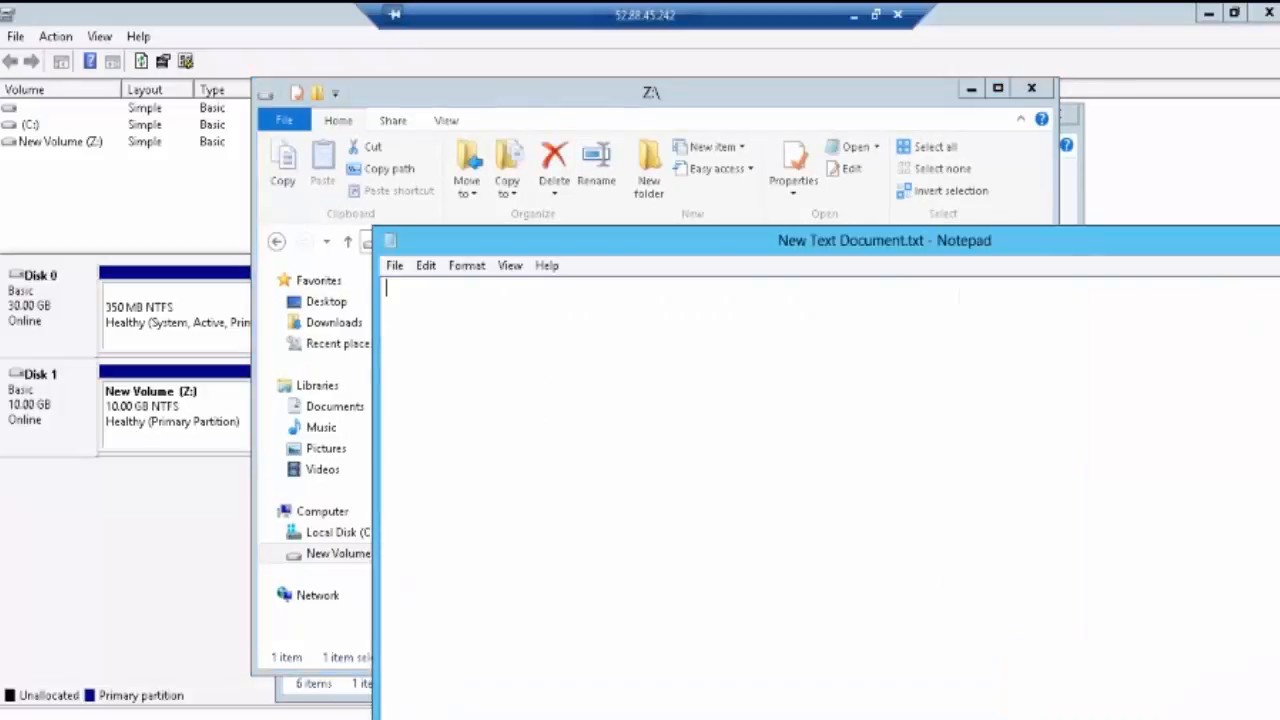
{"action": "type", "text": "Hi I am stored in "}
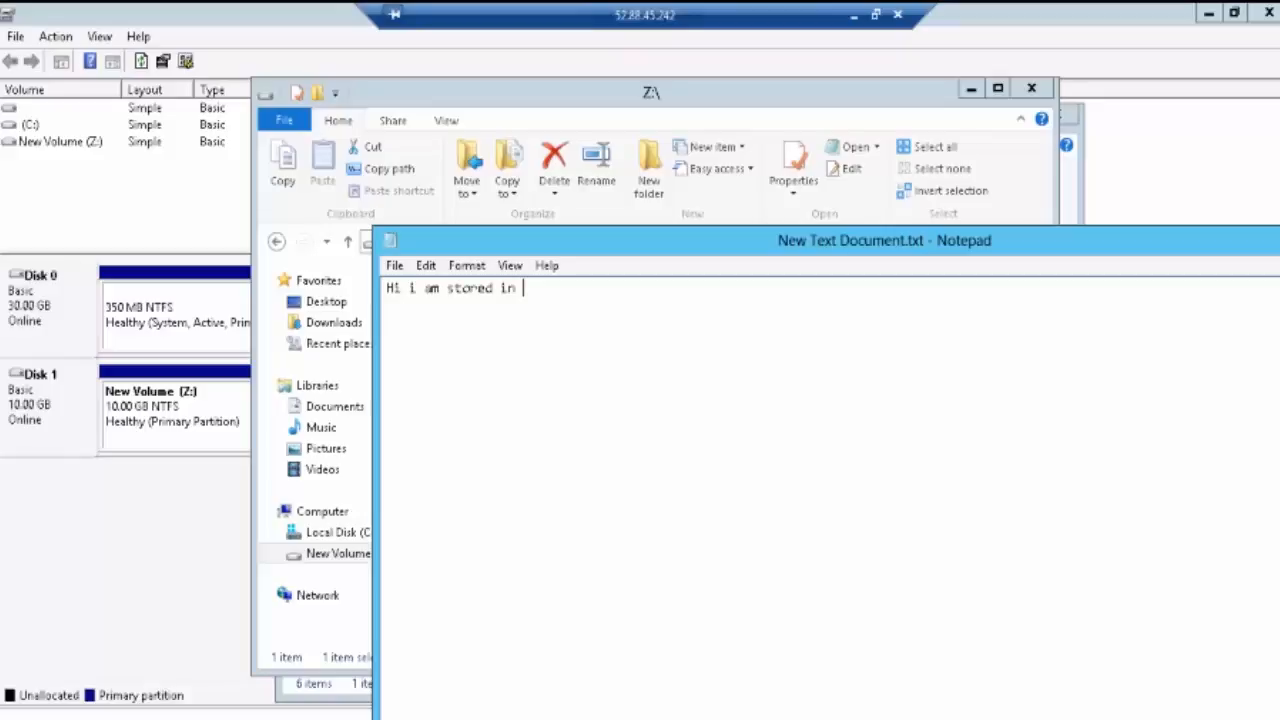
{"action": "type", "text": "VOLUME..........!"}
{"action": "key", "text": "alt+F4"}
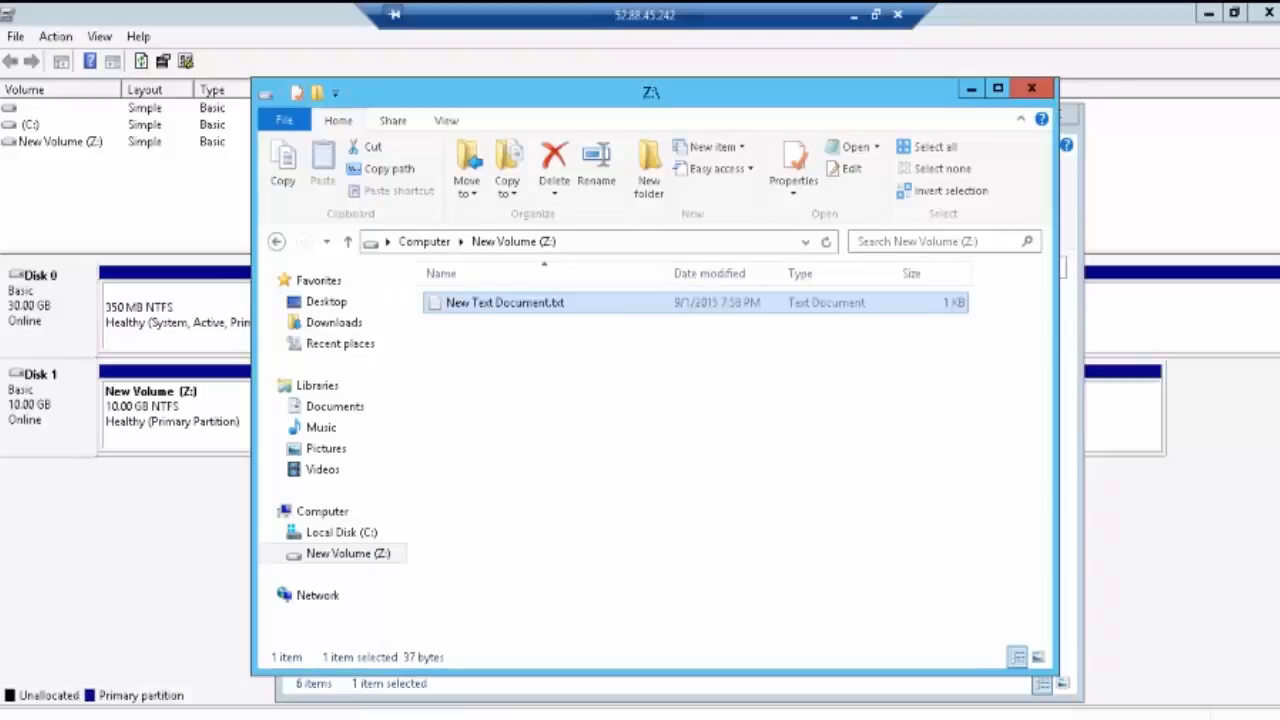
Step: Close both Explorer windows, minimize the Remote Desktop session, and dismiss the credentials prompt
{"action": "left_click", "coordinate": [1030, 90]}
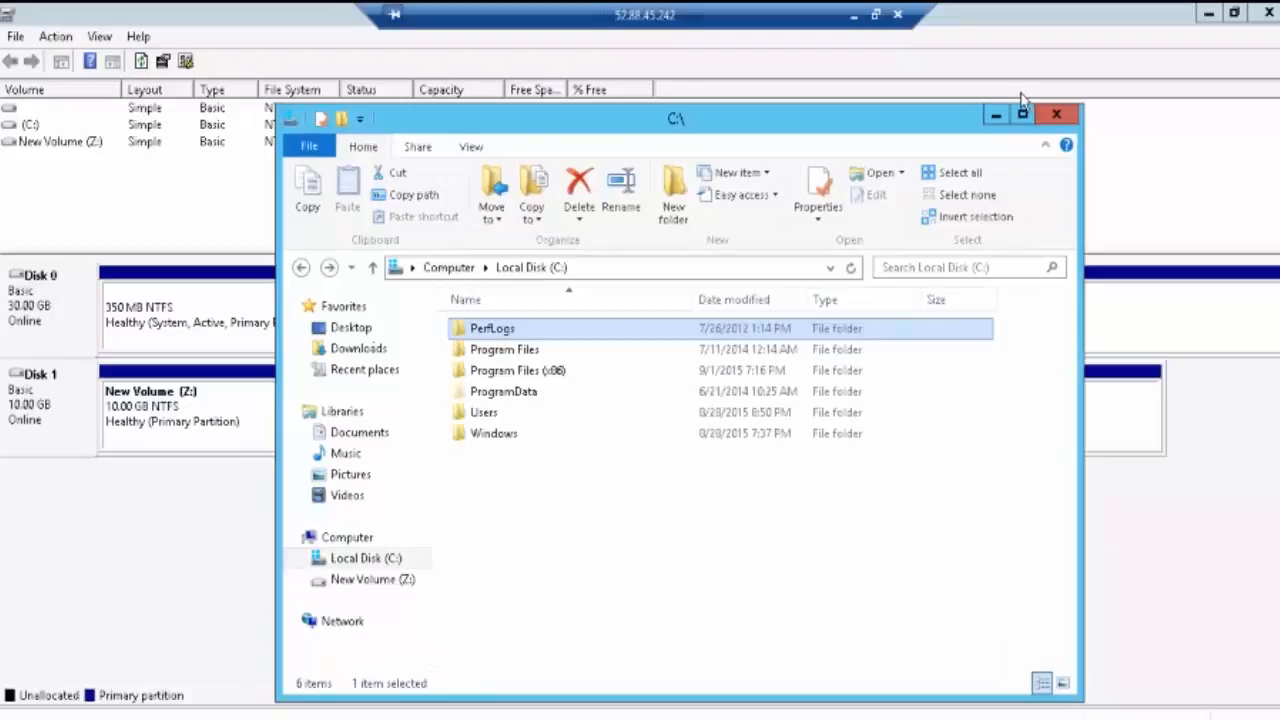
{"action": "left_click", "coordinate": [1056, 114]}
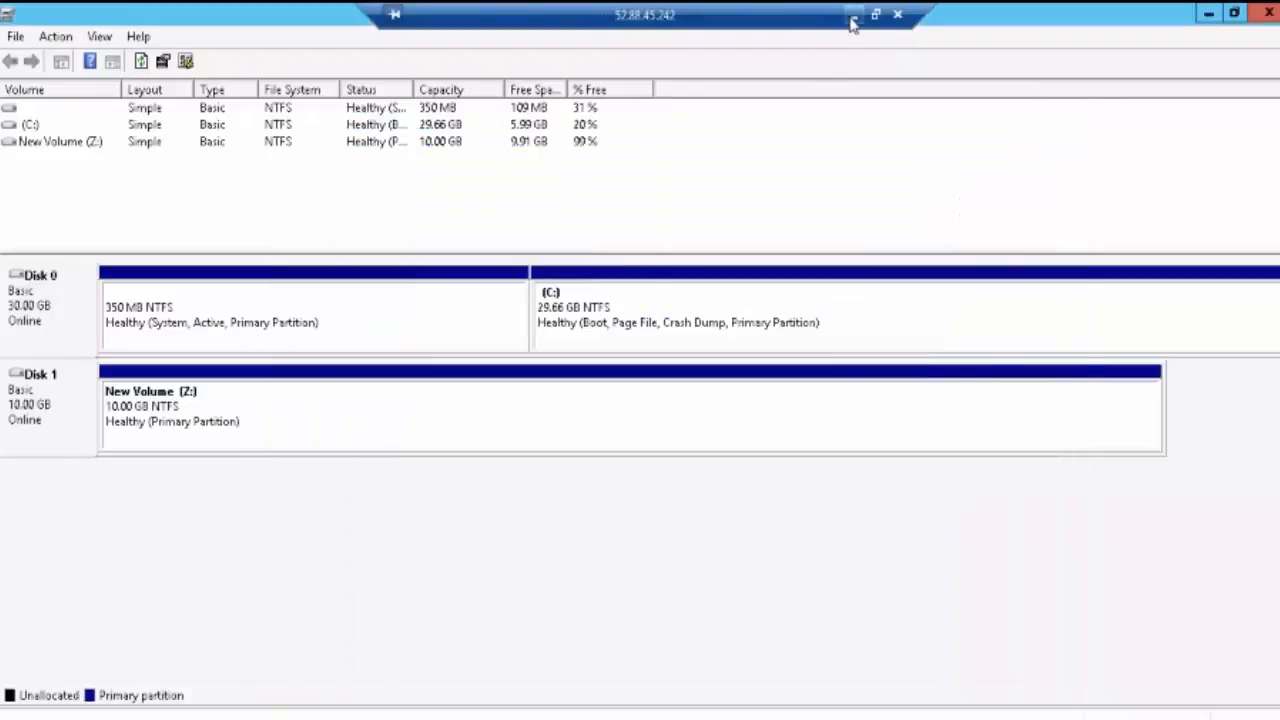
{"action": "left_click", "coordinate": [851, 20]}
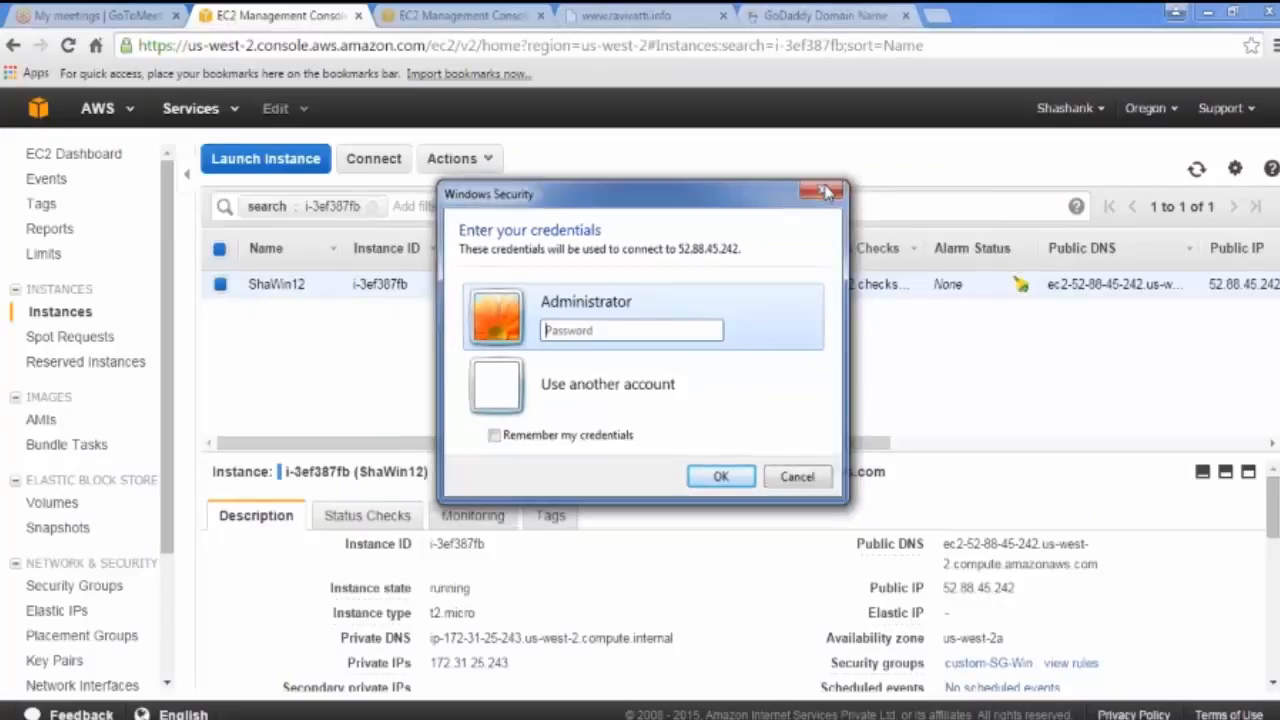
{"action": "left_click", "coordinate": [824, 191]}
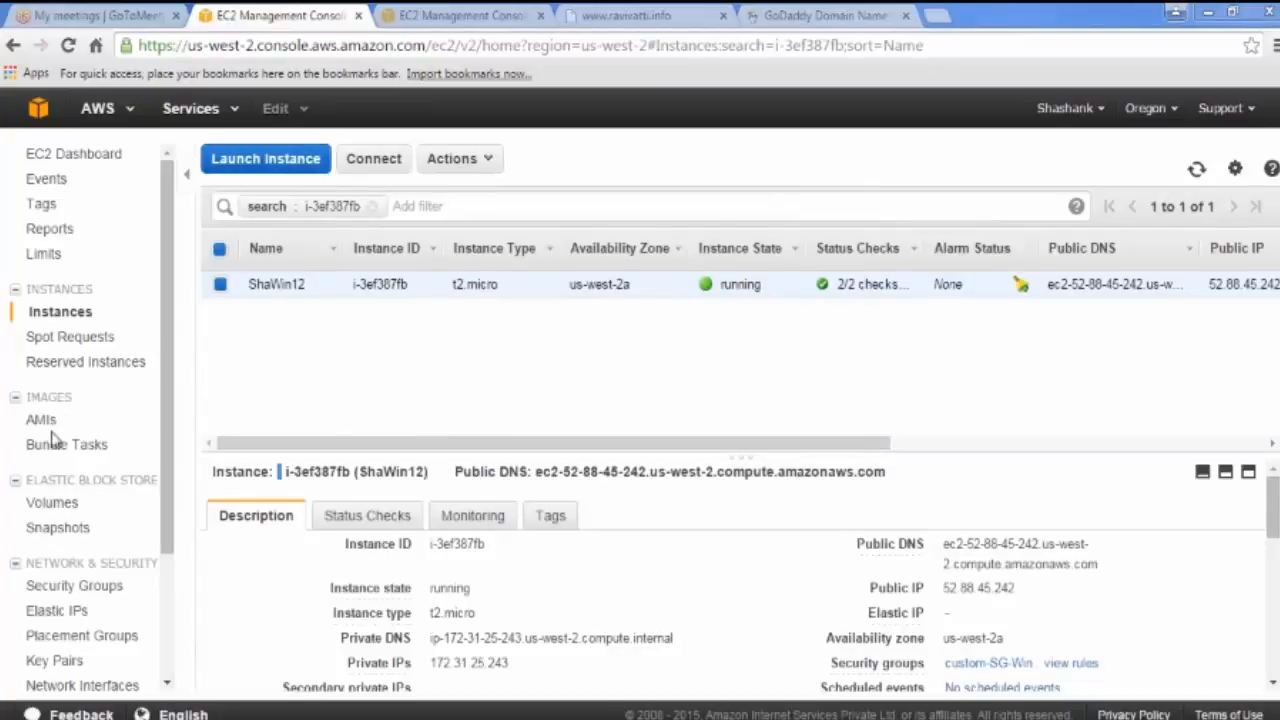
Step: In EC2 Volumes, select the 10 GiB myvol and confirm Detach Volume
{"action": "left_click", "coordinate": [56, 503]}
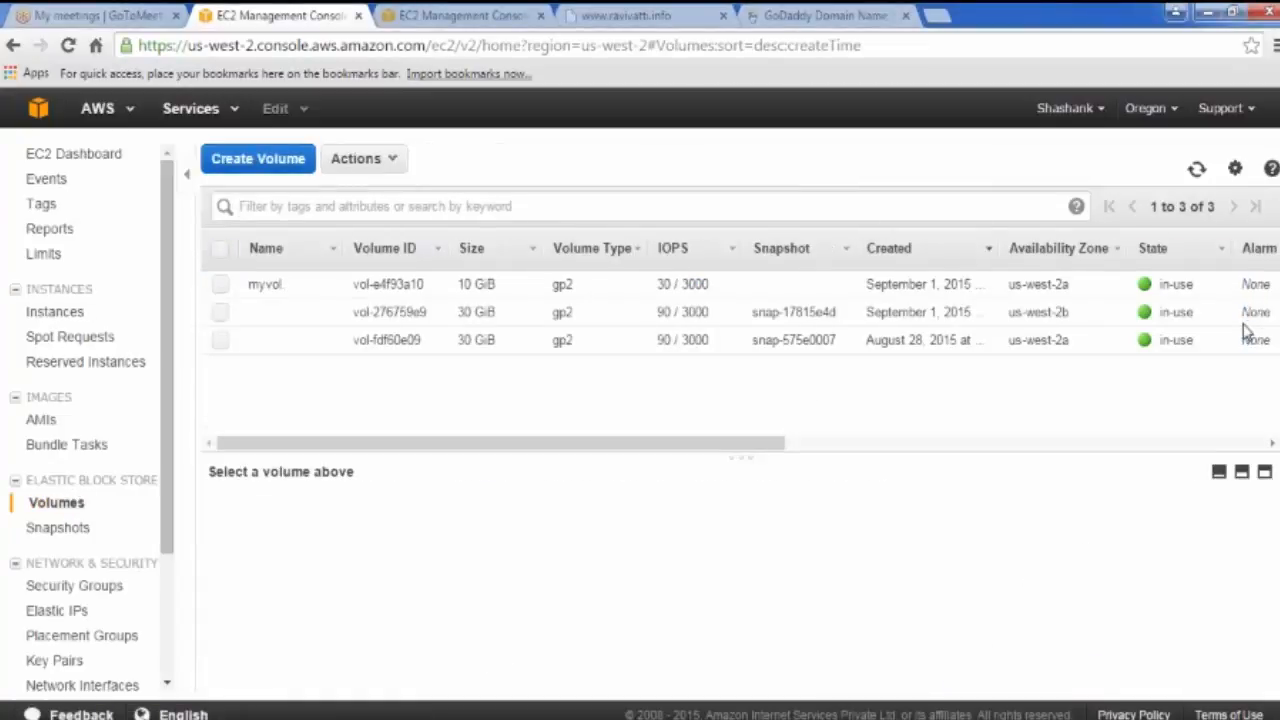
{"action": "left_click", "coordinate": [367, 163]}
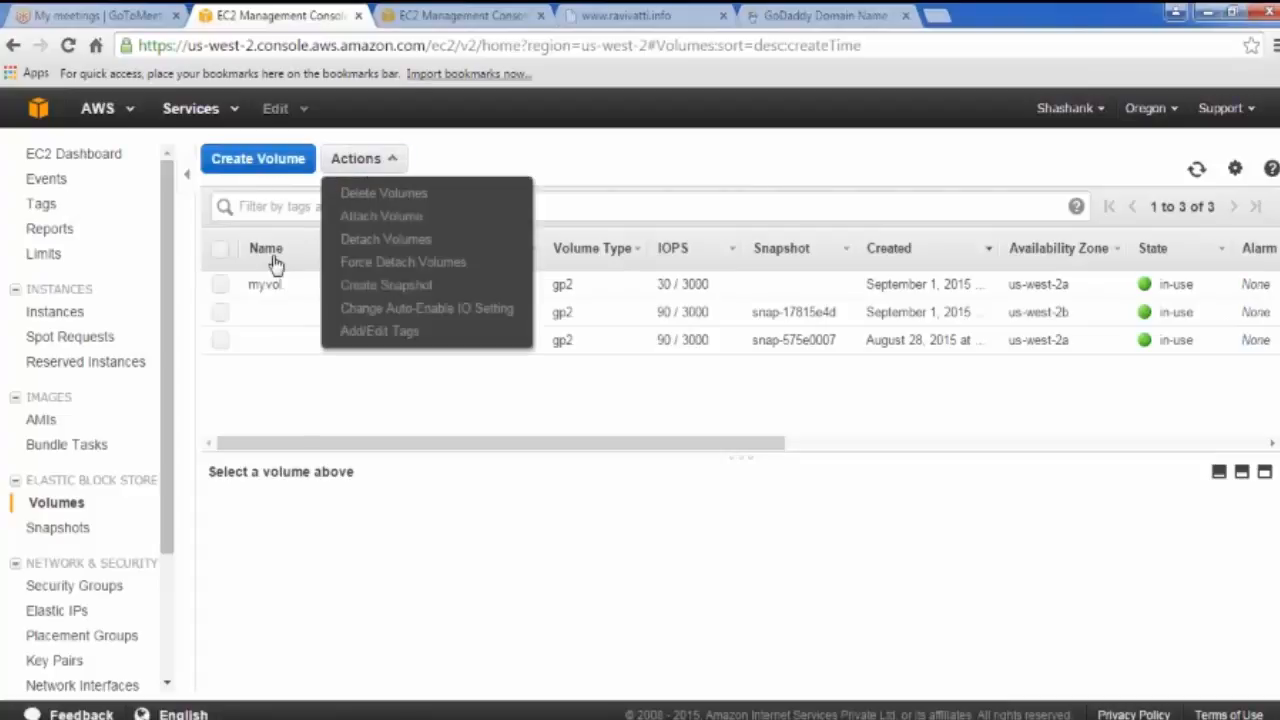
{"action": "left_click", "coordinate": [243, 354]}
{"action": "left_click", "coordinate": [220, 284]}
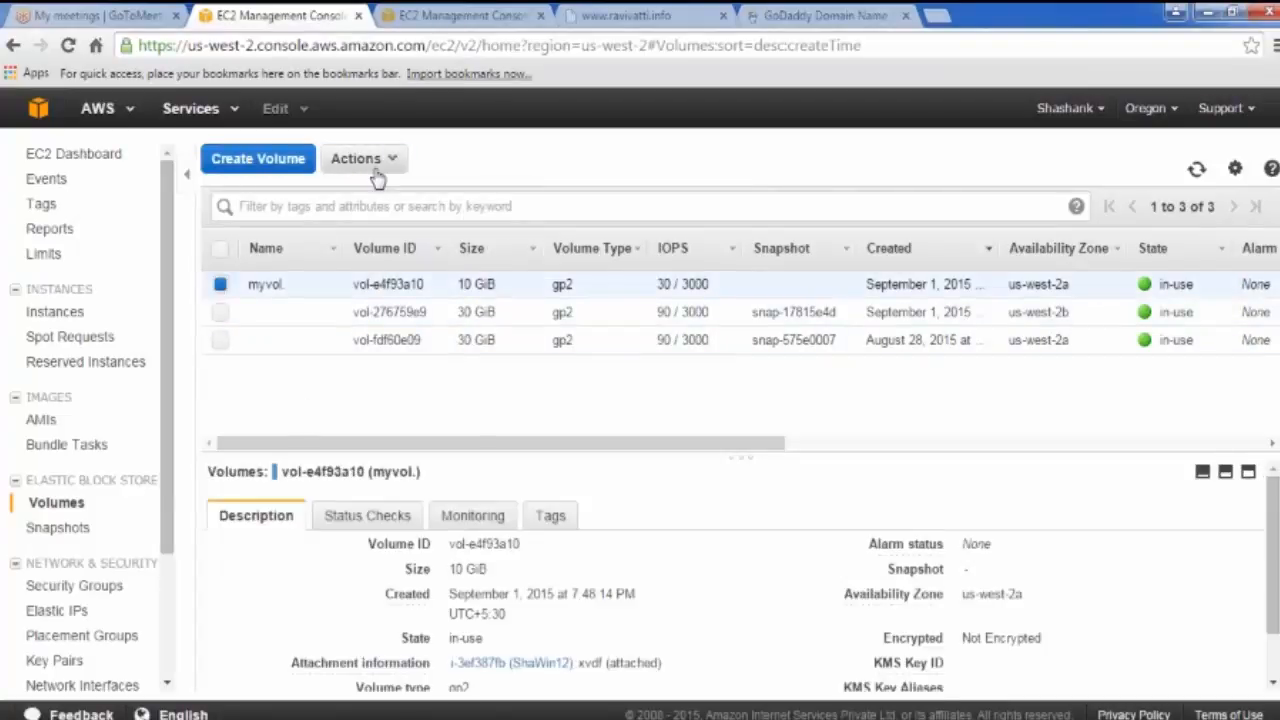
{"action": "left_click", "coordinate": [375, 168]}
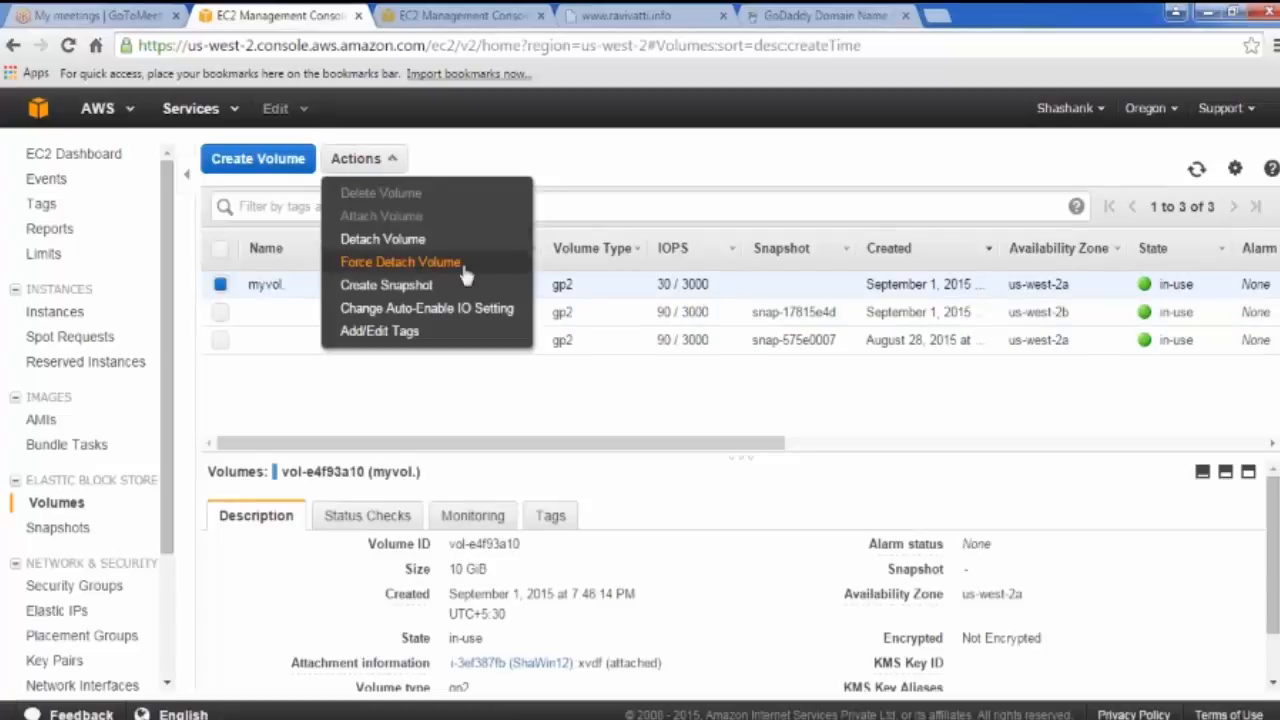
{"action": "left_click", "coordinate": [398, 244]}
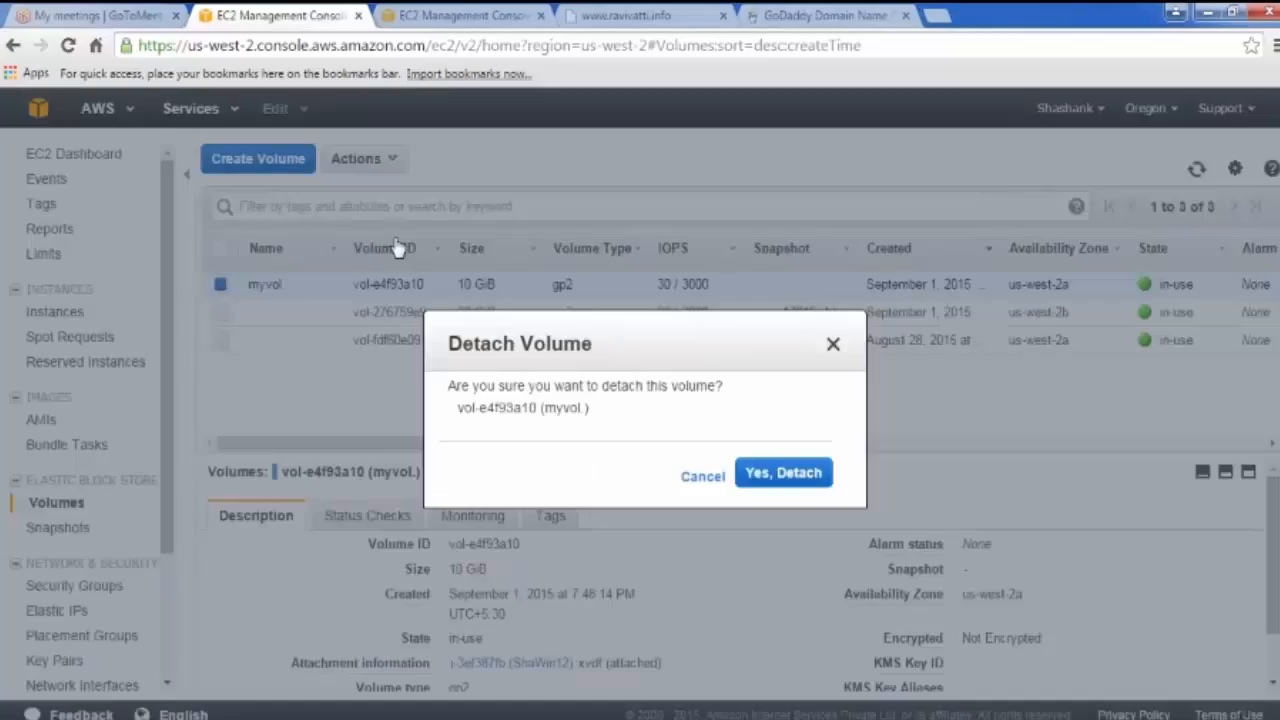
{"action": "left_click", "coordinate": [764, 476]}
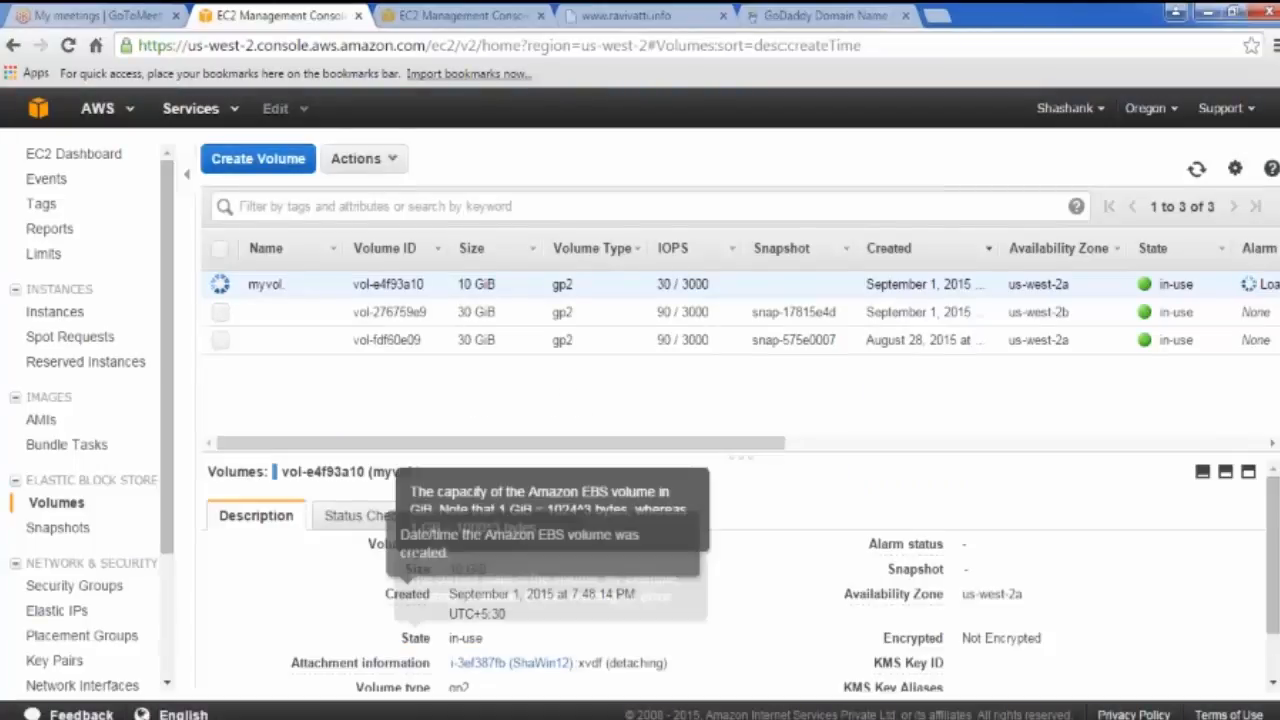
Step: Return to the Remote Desktop session and open a new Explorer window on Computer to view the remaining drives
{"action": "mouse_move", "coordinate": [507, 692]}
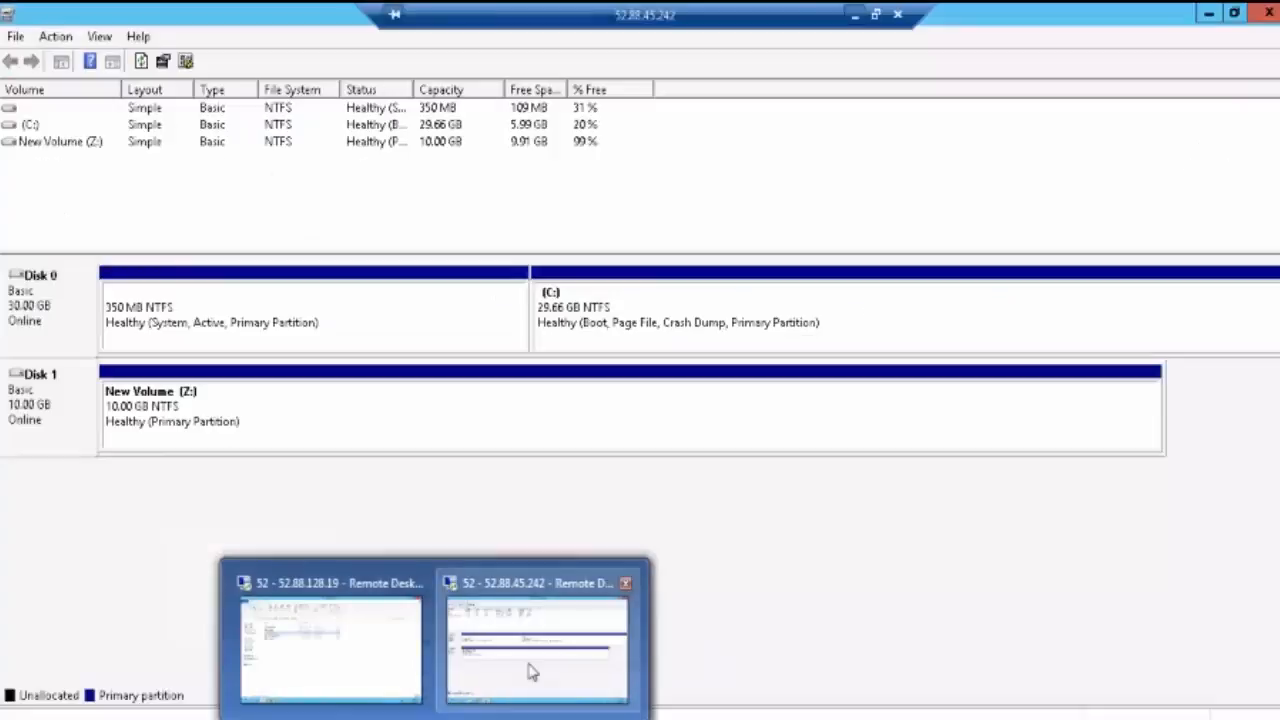
{"action": "left_click", "coordinate": [528, 672]}
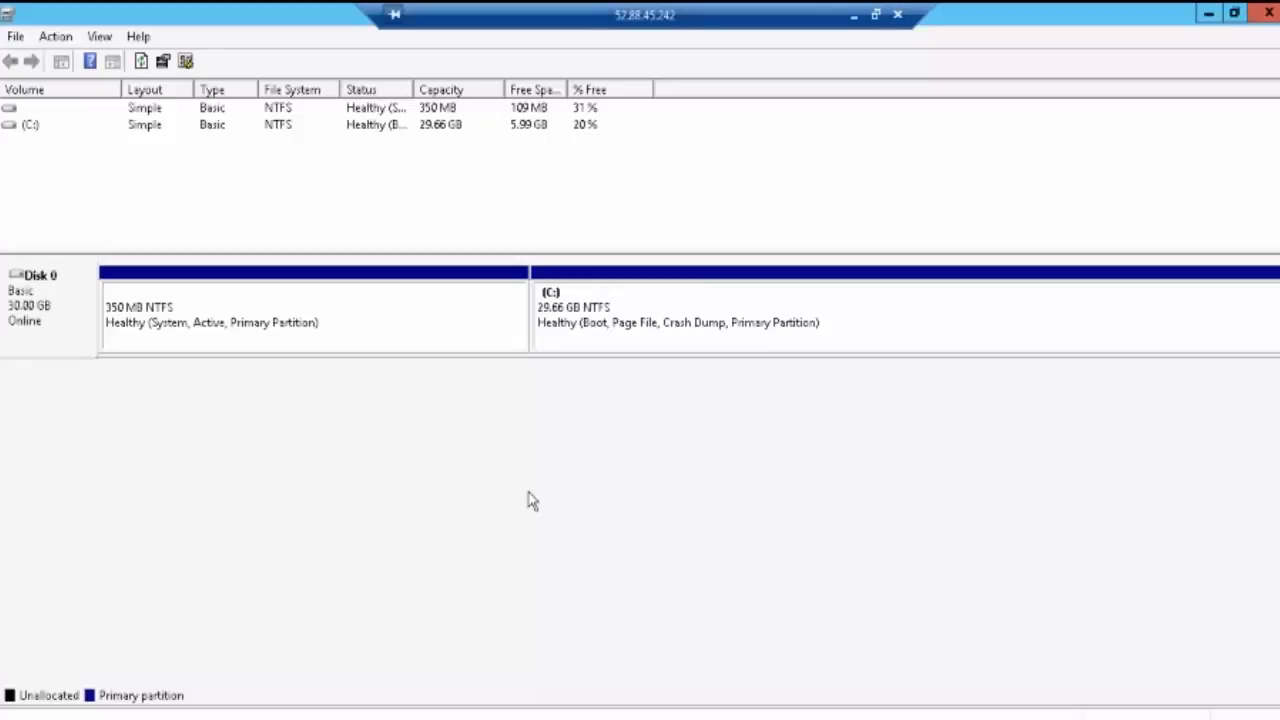
{"action": "key", "text": "super+e"}
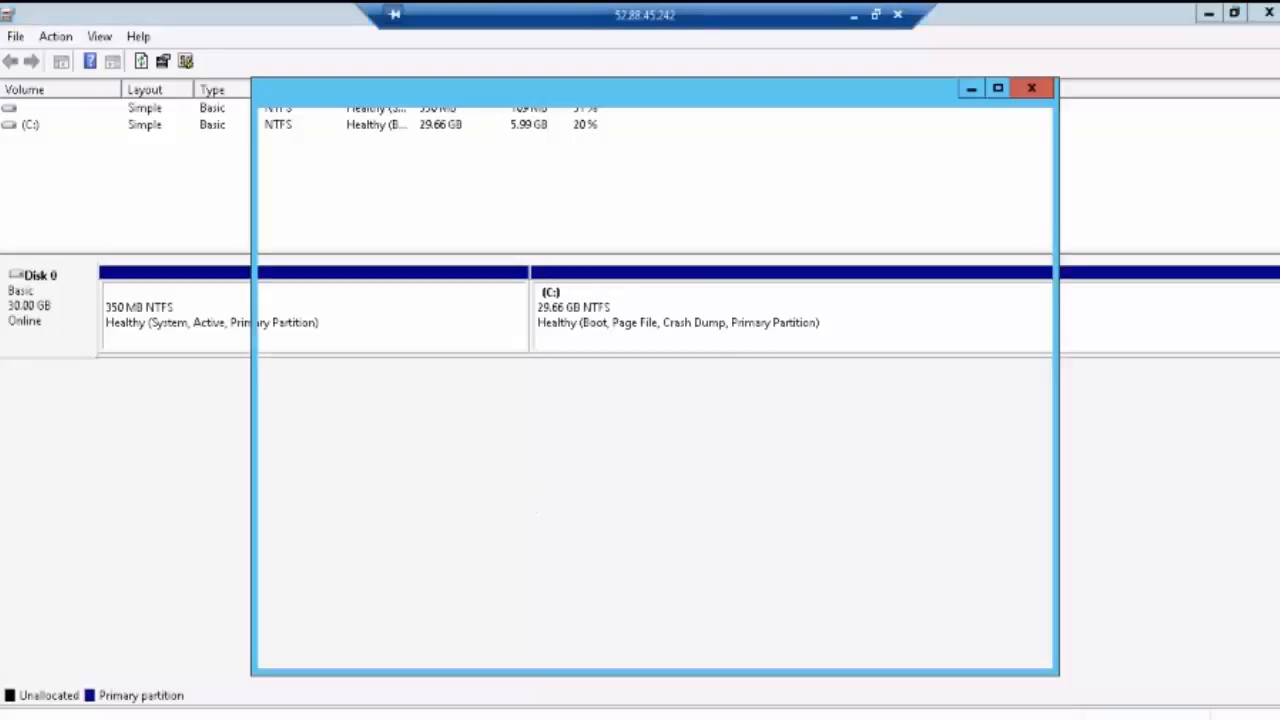
{"action": "left_click", "coordinate": [321, 511]}
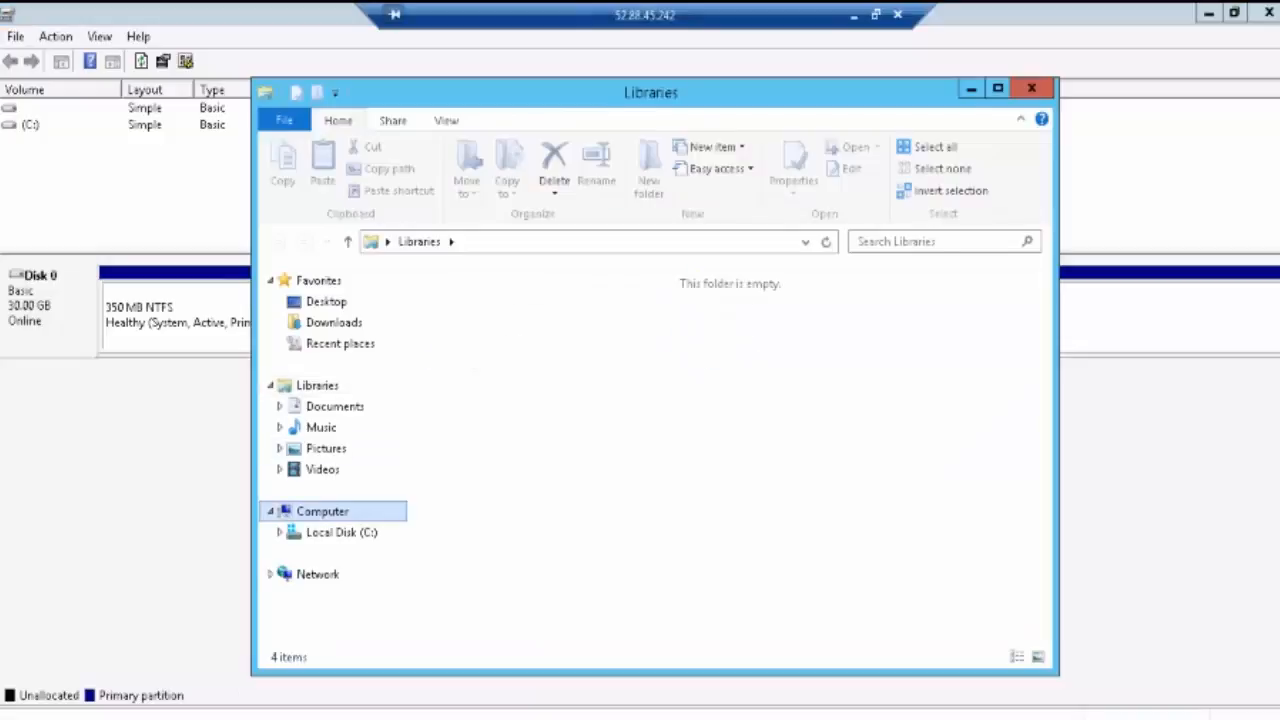